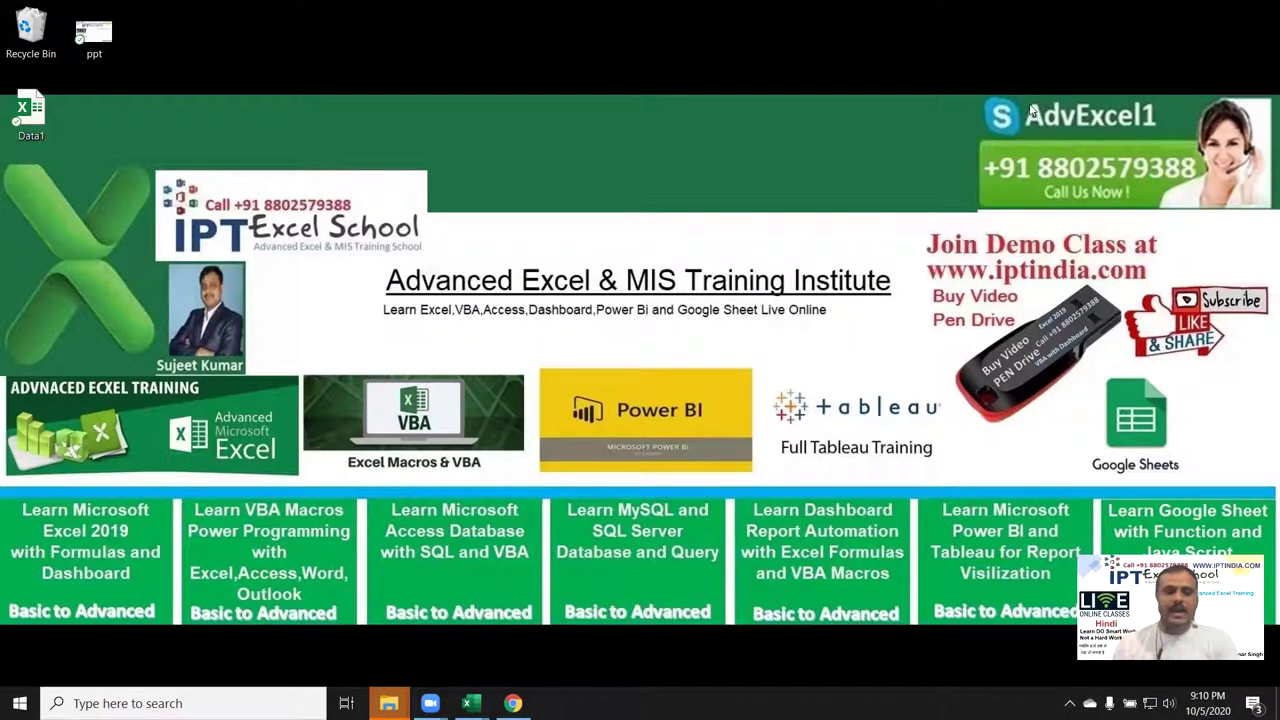
- Switch to the Book1 workbook from its Excel taskbar preview thumbnail
left_click_drag(326, 393, 500, 476)
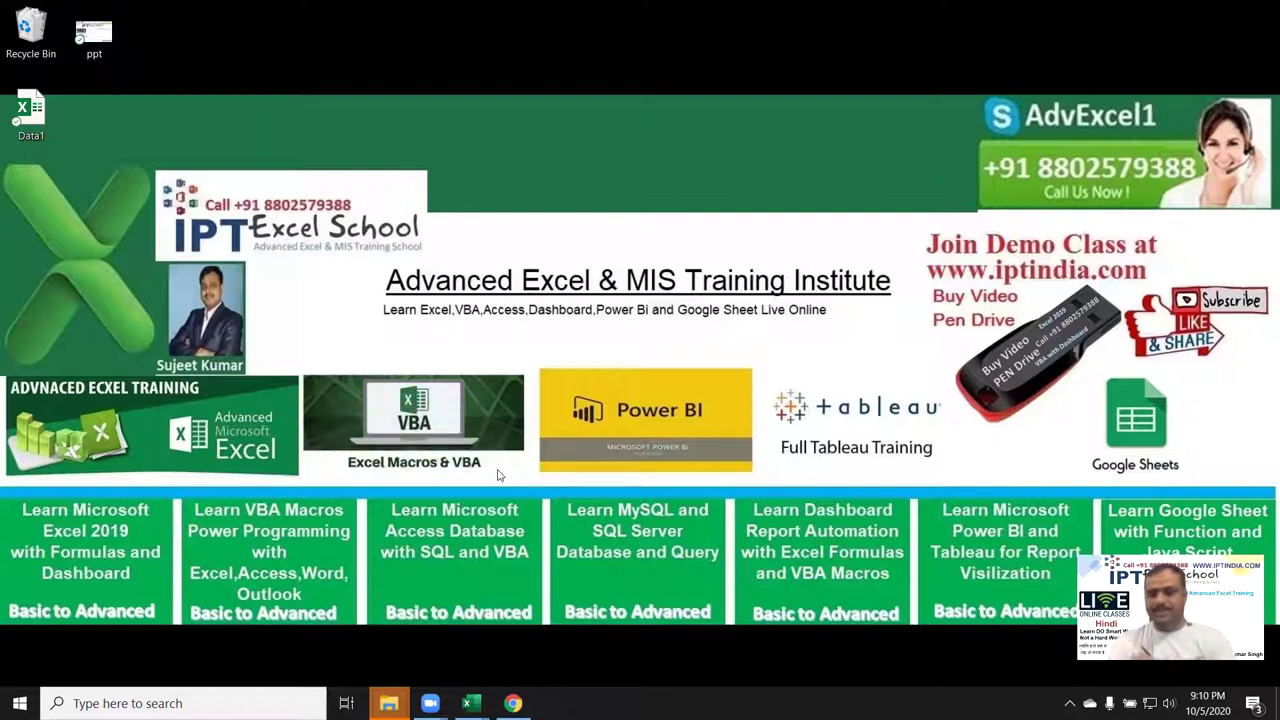
mouse_move(484, 708)
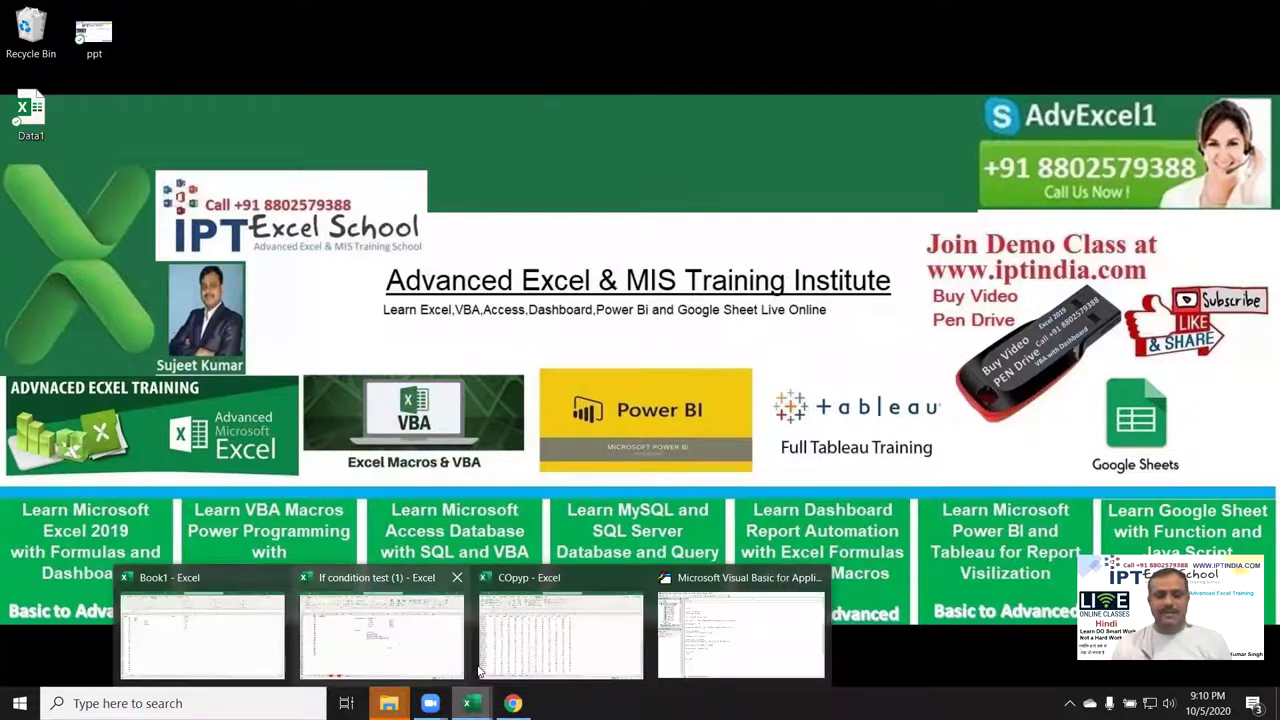
left_click(252, 636)
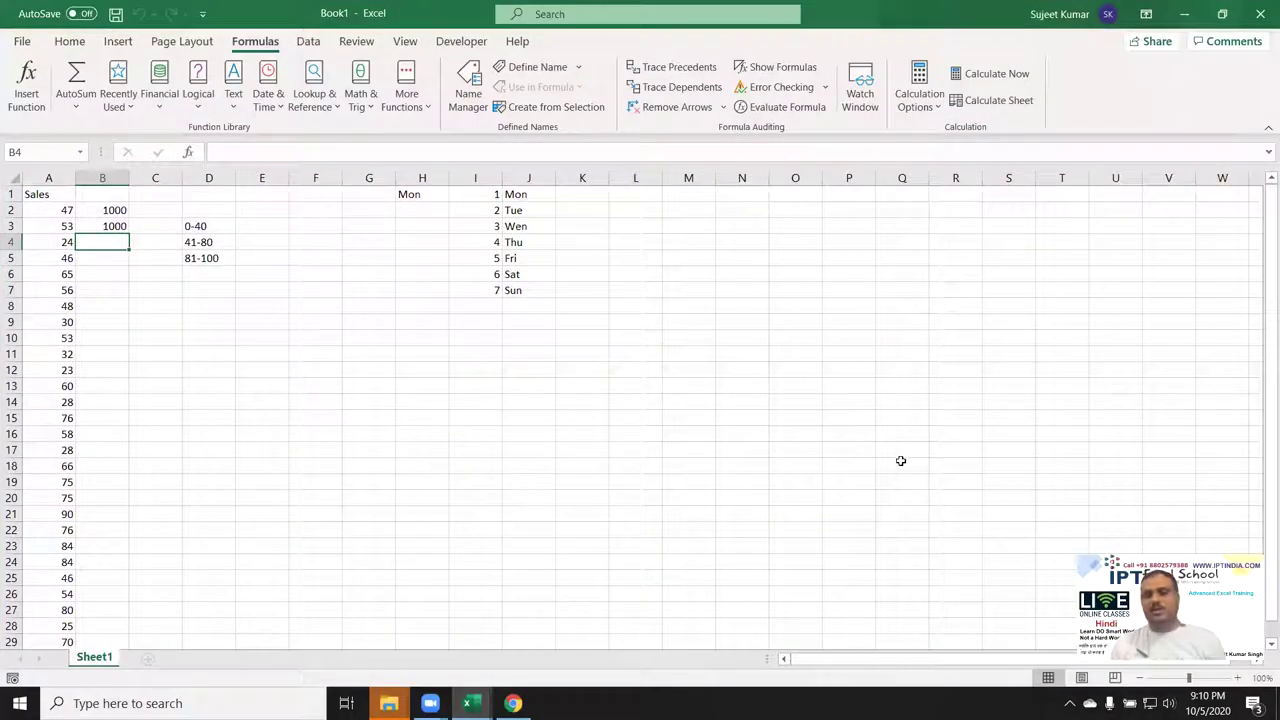
- Look through the View tab's Macros menu, then show previews of the open Excel windows
left_click(899, 436)
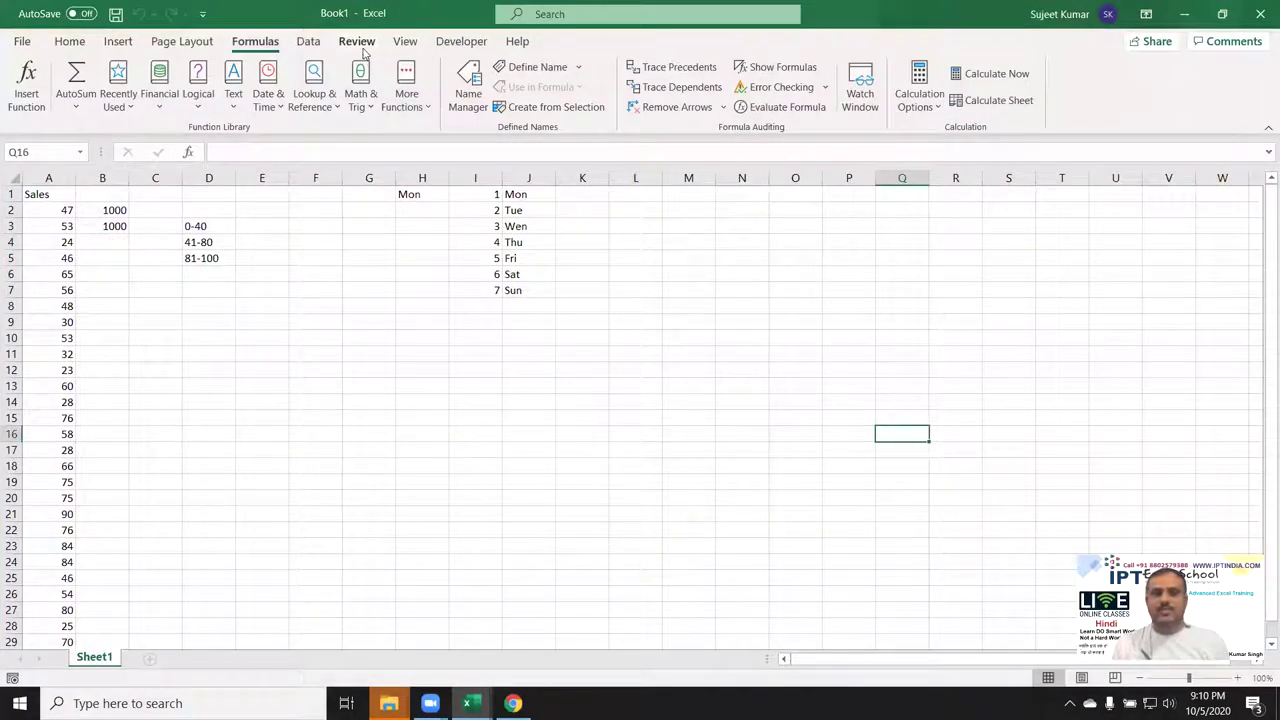
left_click(405, 41)
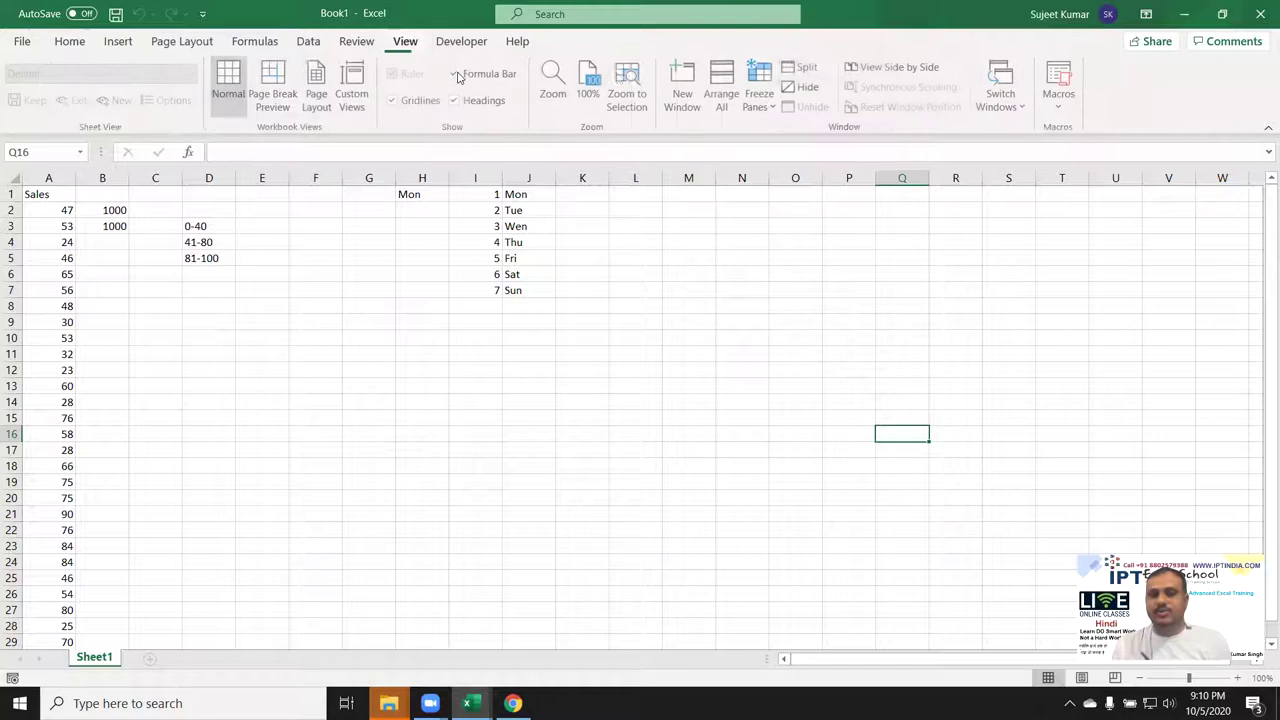
left_click(1059, 100)
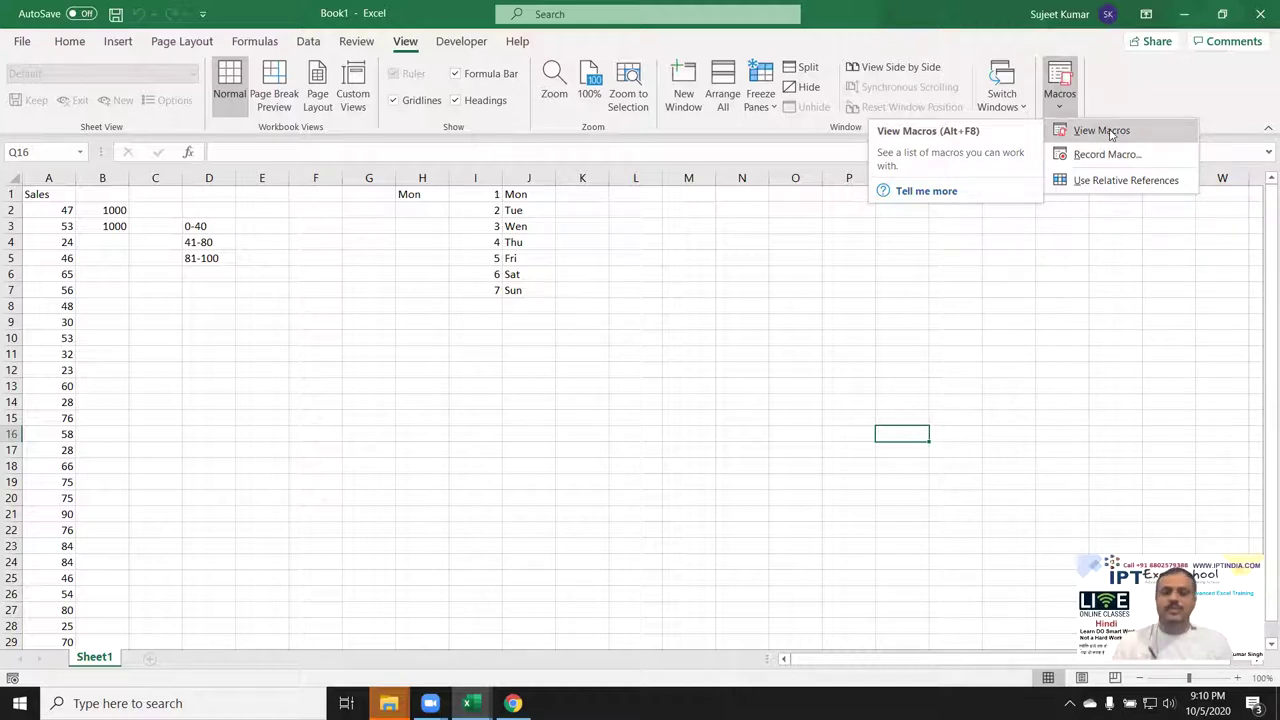
left_click(454, 466)
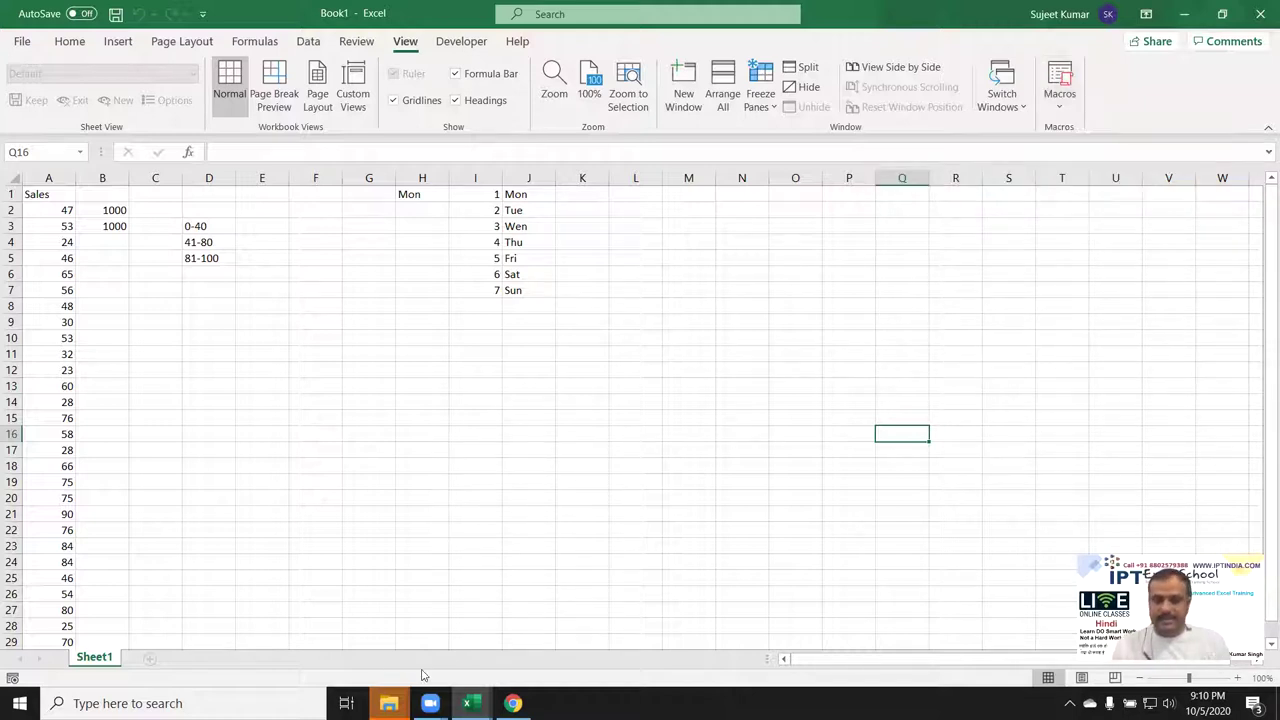
left_click(484, 700)
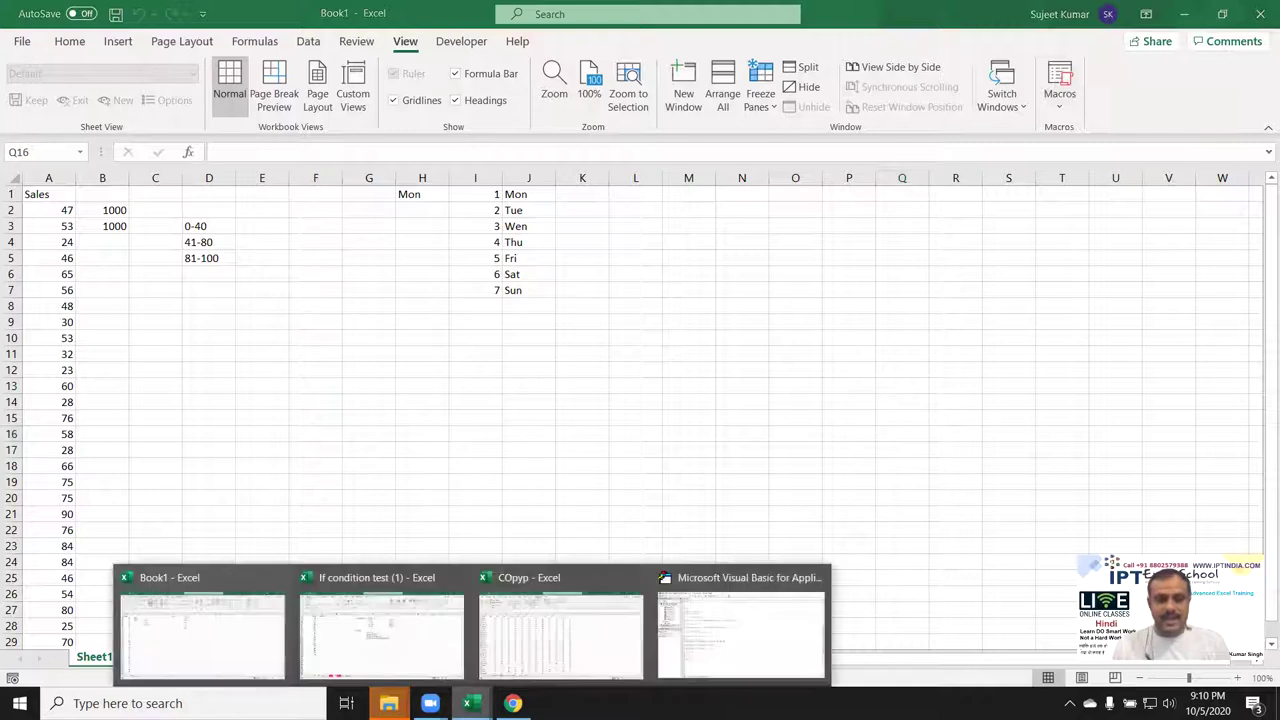
- Switch to COpyp, delete all the tables on the Data sheet, and move Data after GGN
left_click(530, 665)
left_click(45, 210)
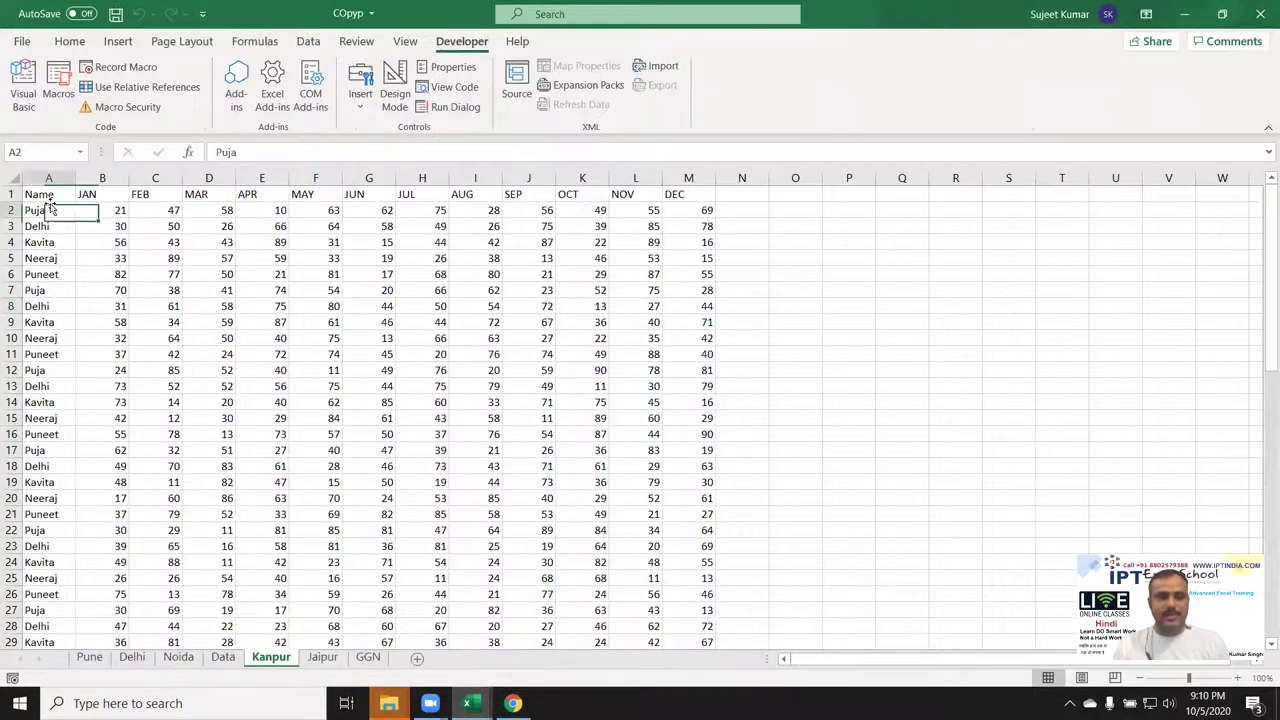
left_click(222, 657)
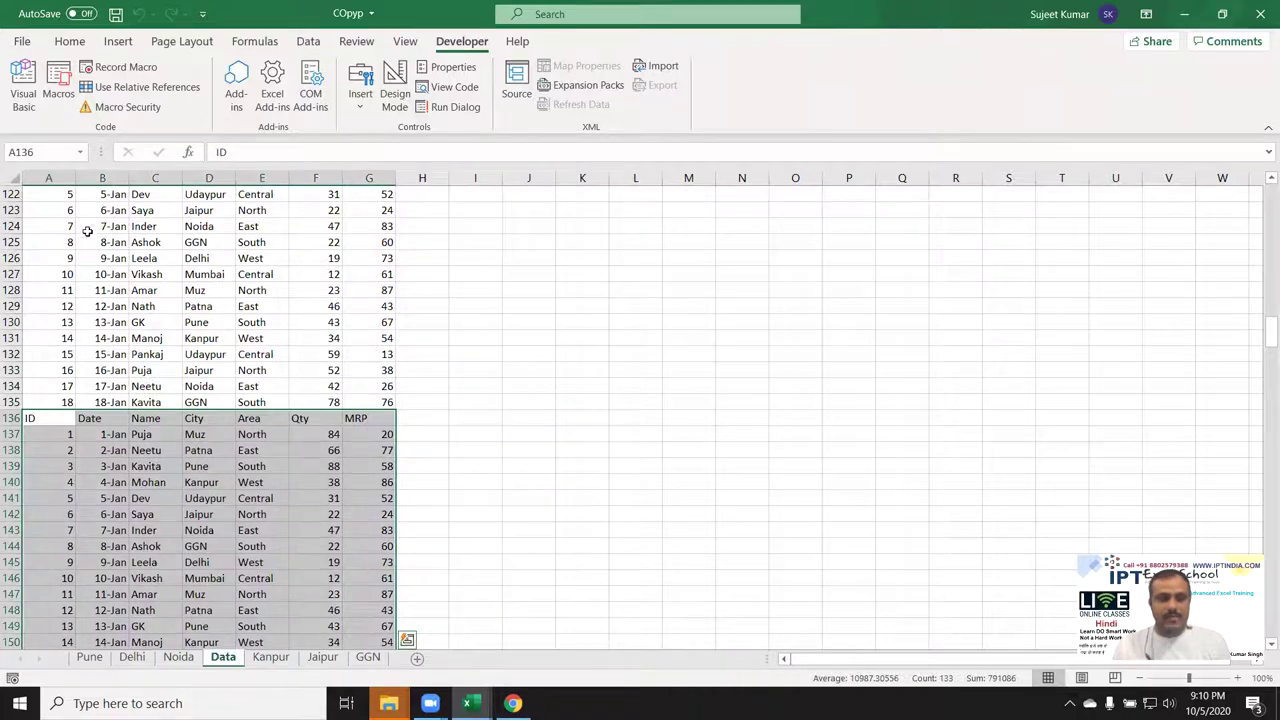
left_click(84, 226)
key("ctrl+Up")
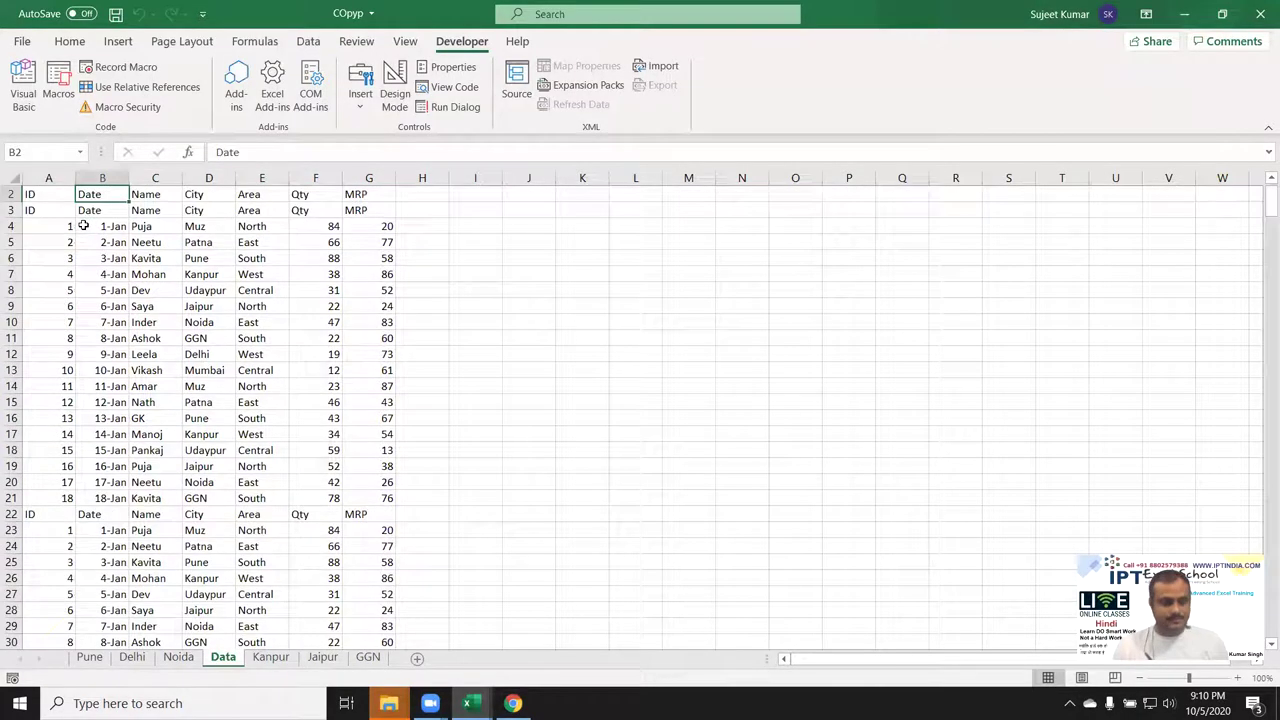
key("ctrl+a")
key("Delete")
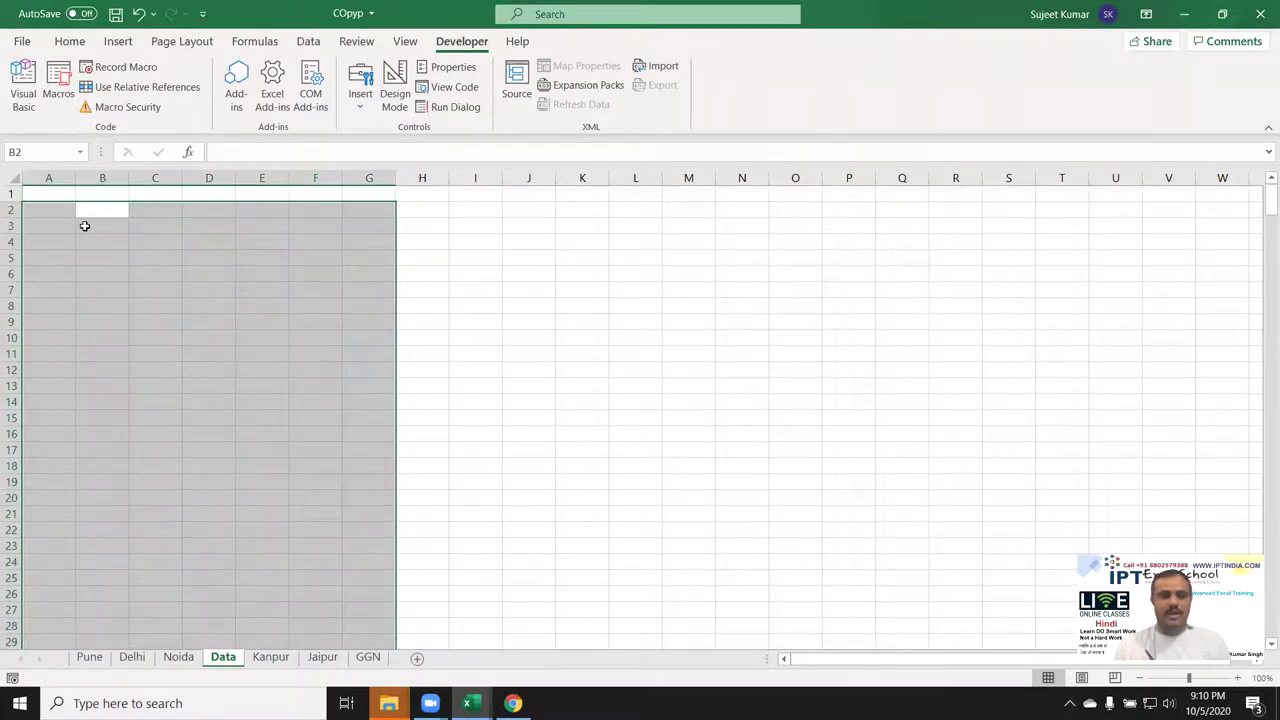
key("ctrl+Up")
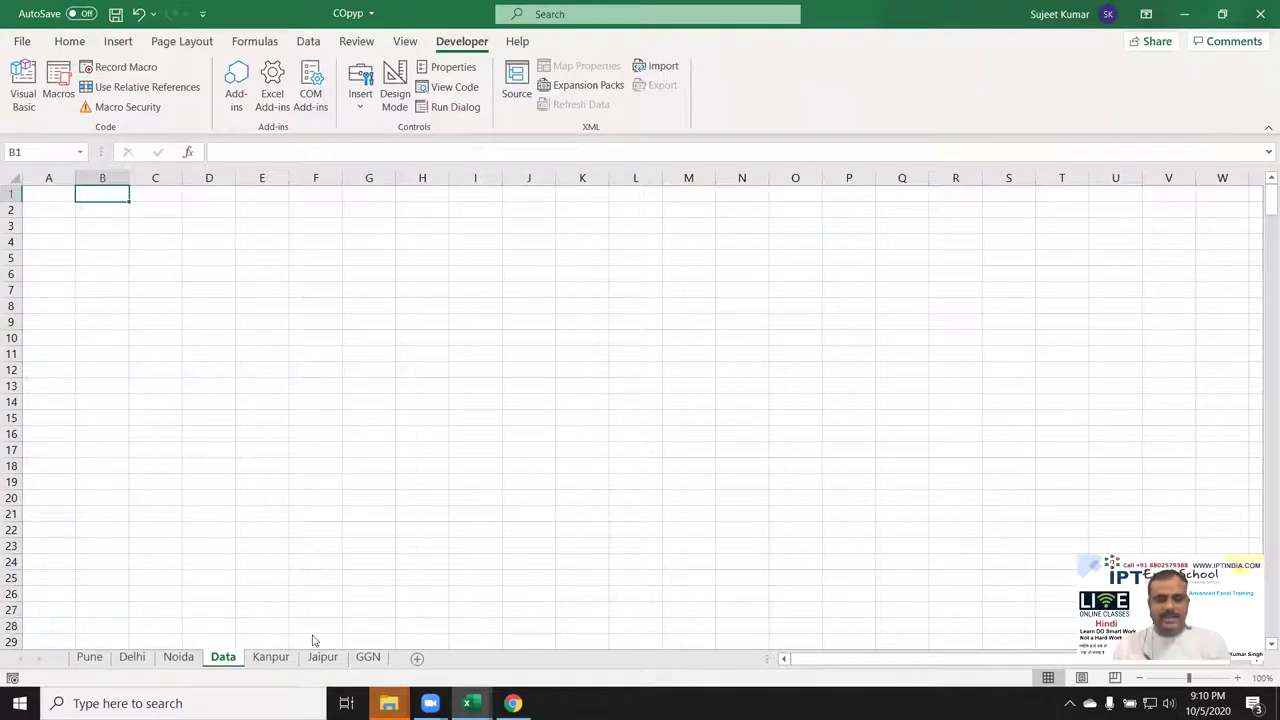
left_click_drag(390, 656, 408, 657)
- Browse the Pune, Delhi, Noida, Kanpur, Jaipur, GGN and Data sheets
left_click(88, 657)
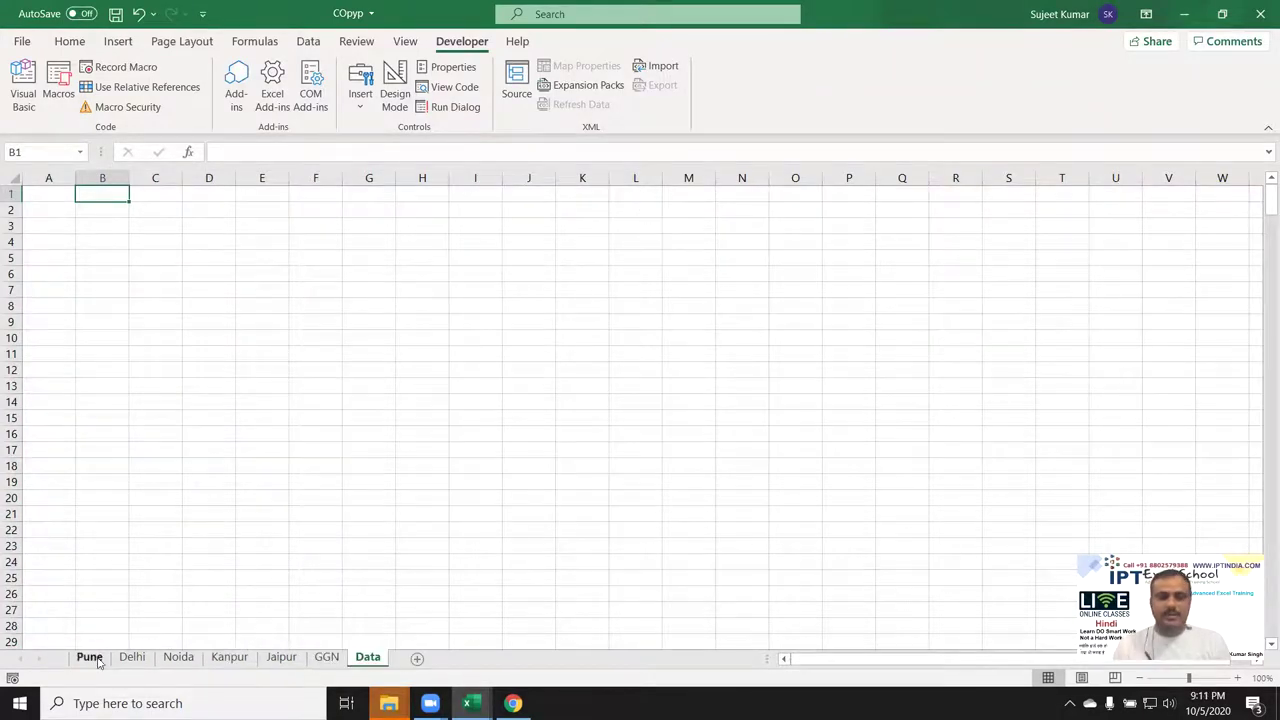
left_click(130, 659)
left_click(178, 658)
left_click(229, 658)
left_click(281, 658)
left_click(326, 658)
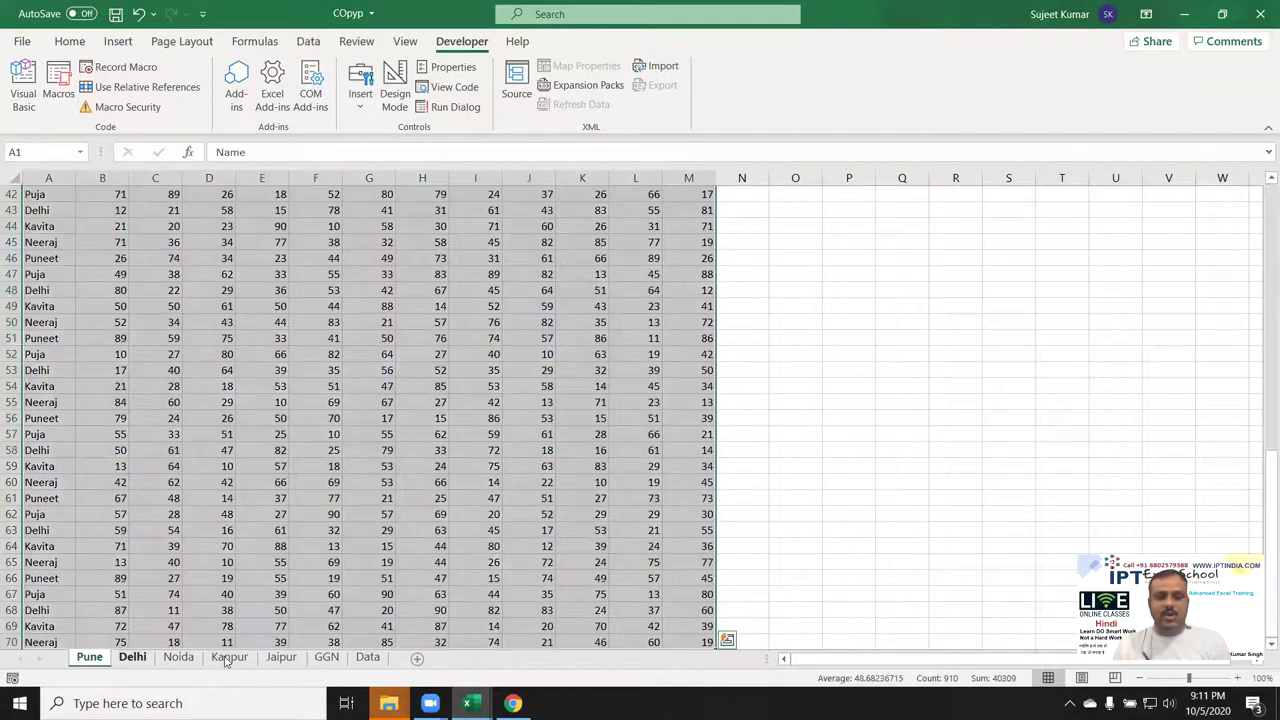
left_click(89, 658)
left_click(367, 662)
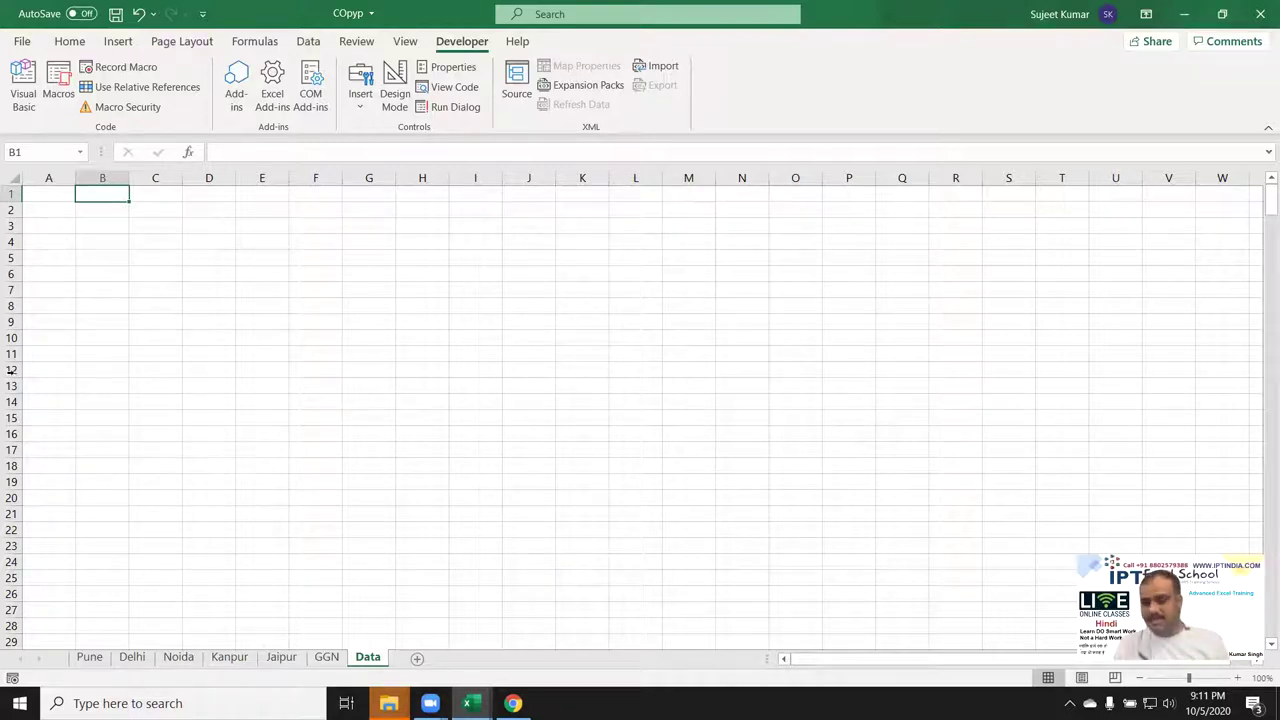
- Copy the whole Pune table from A1 to its last row and column
left_click(90, 657)
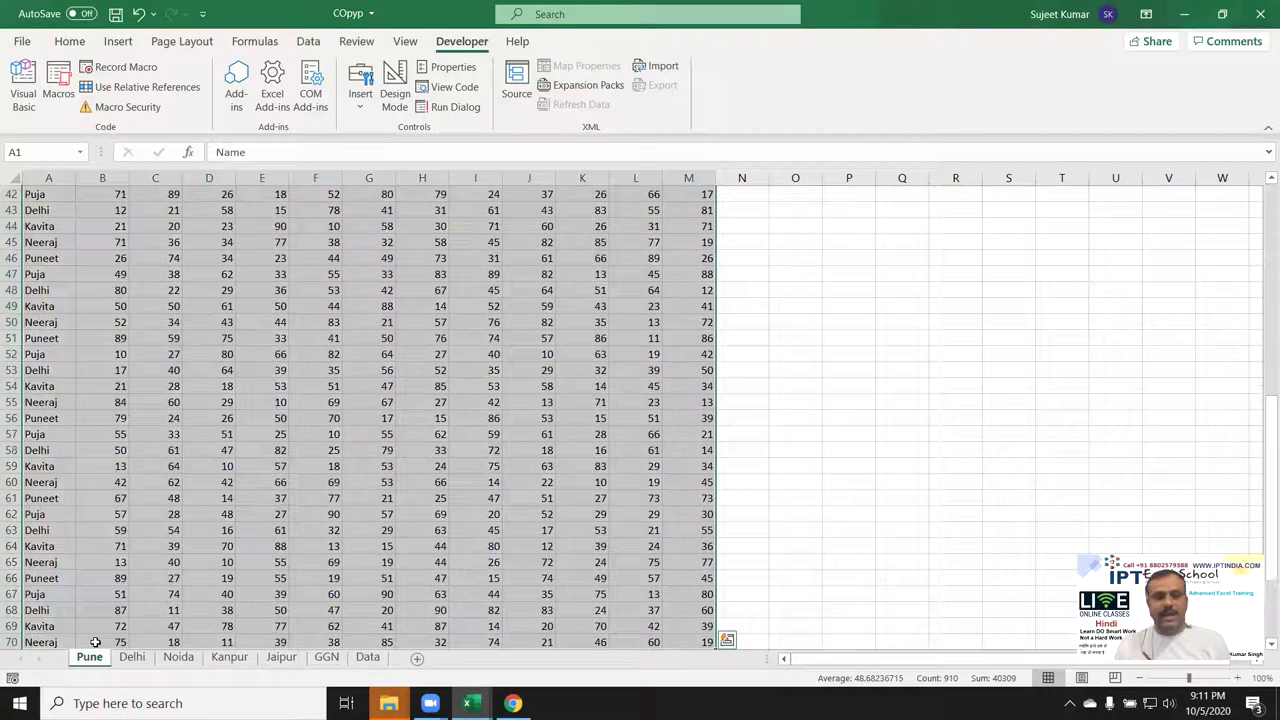
key("ctrl+Home")
key("ctrl+shift+Right")
key("ctrl+shift+Down")
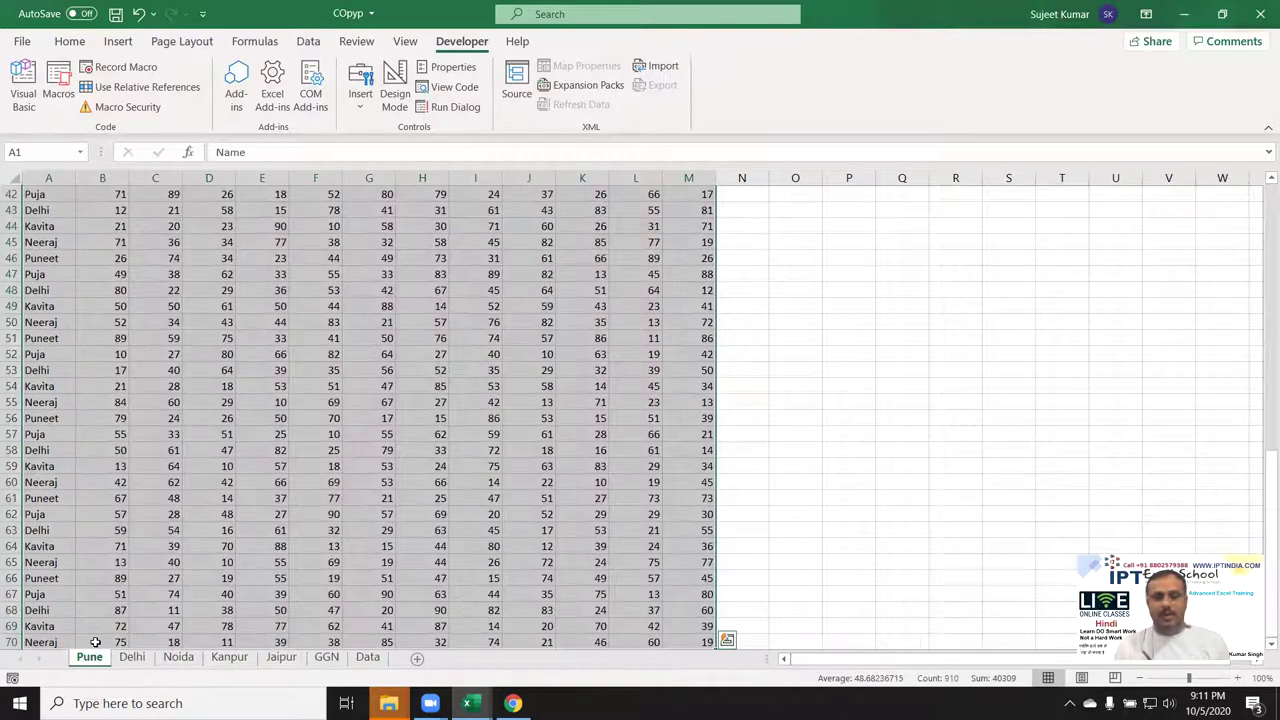
key("ctrl+c")
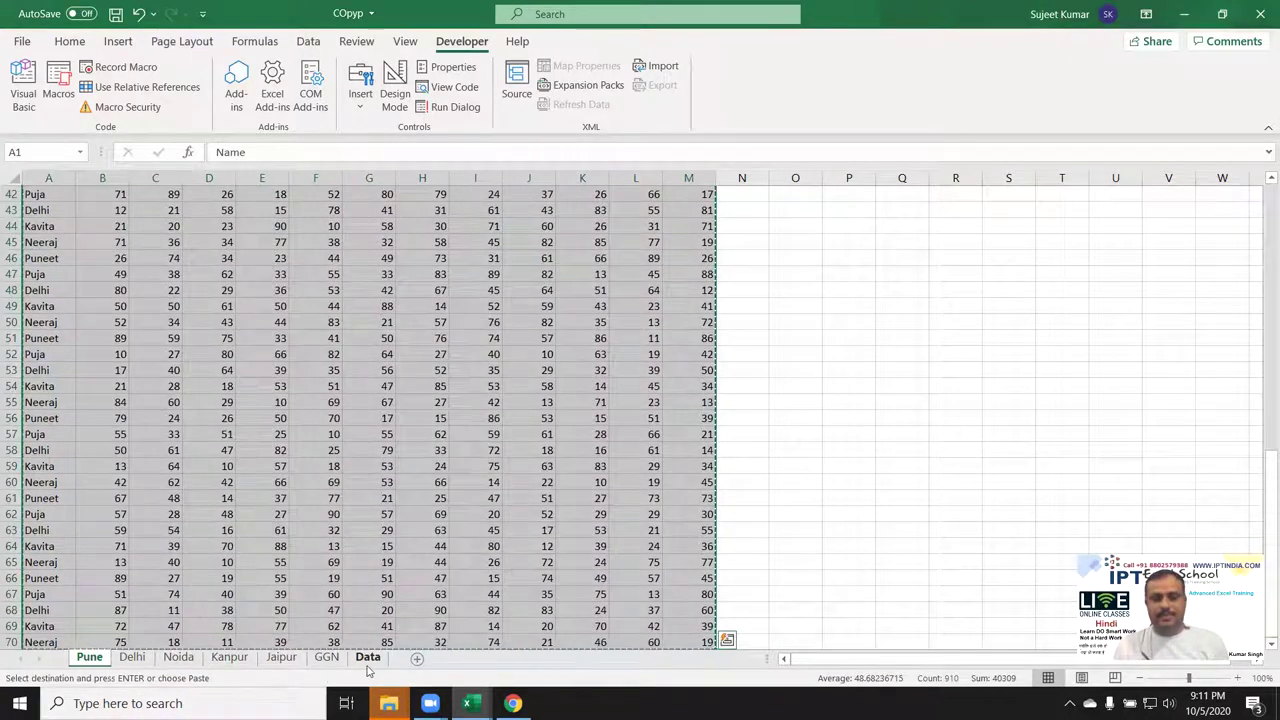
left_click(367, 657)
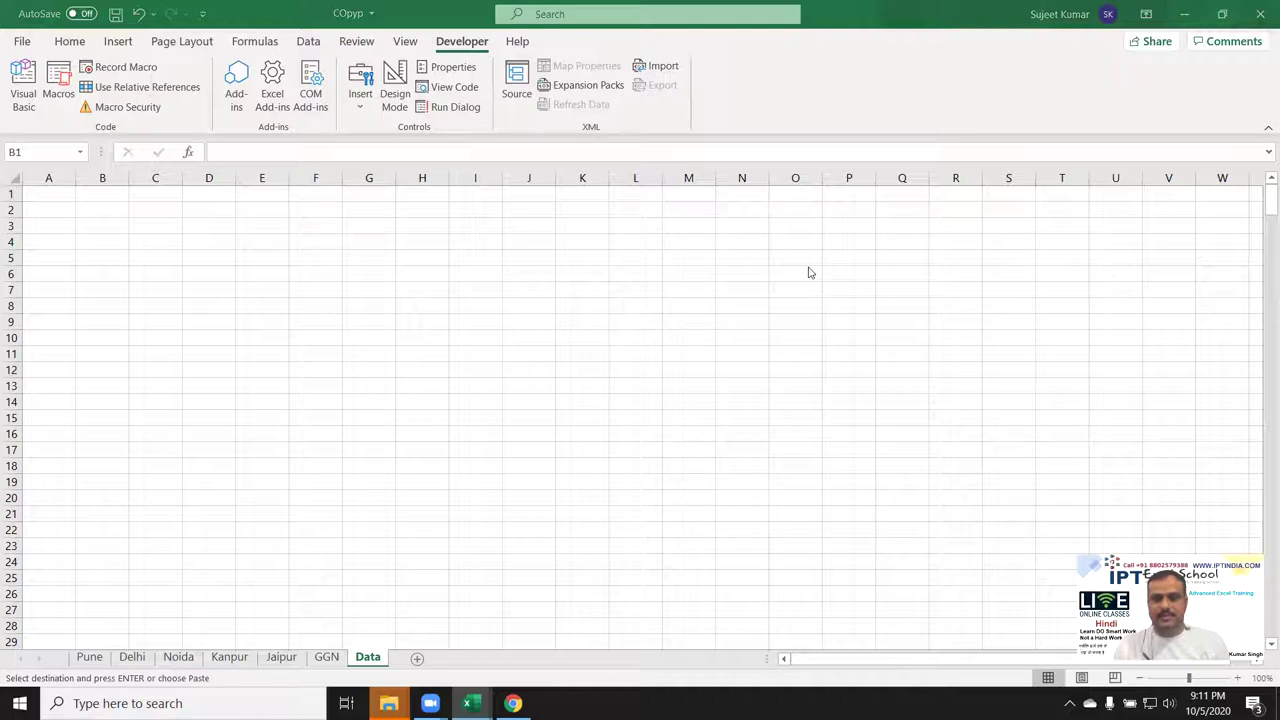
- Paste the copied Pune table at cell A1 of the Data sheet
left_click(39, 197)
key("ctrl+v")
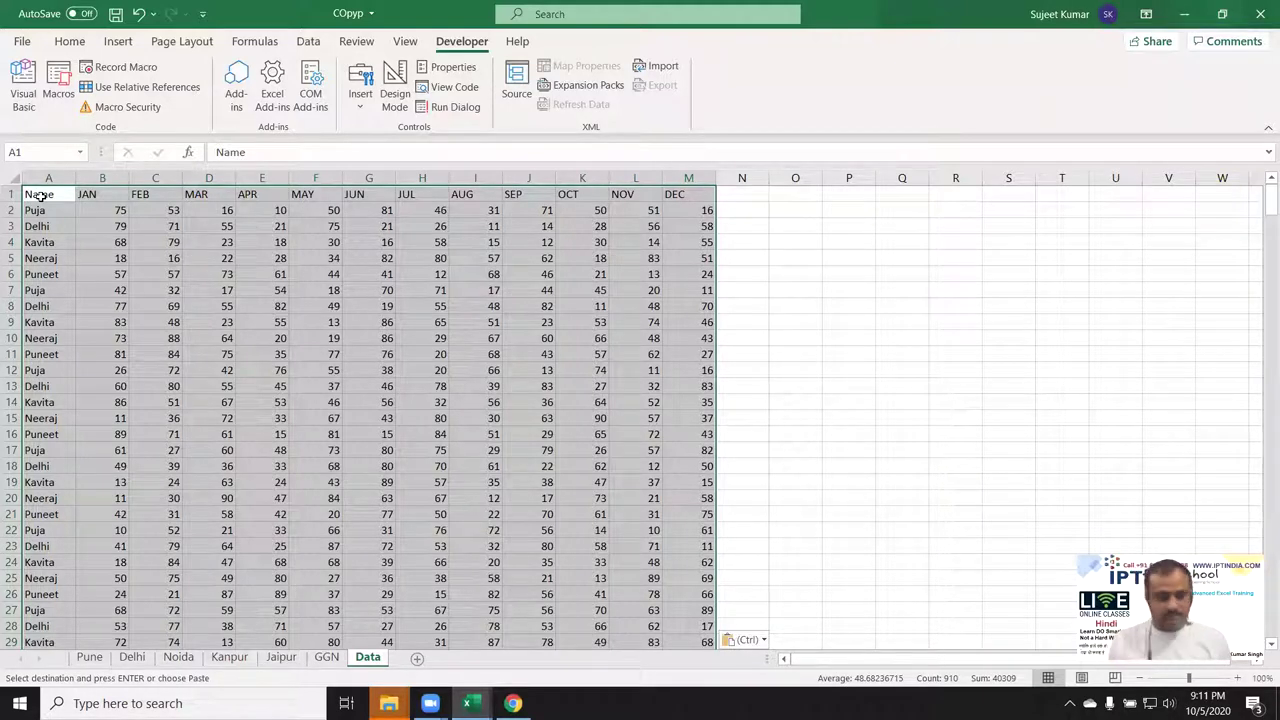
key("ctrl")
key("Escape")
key("Escape")
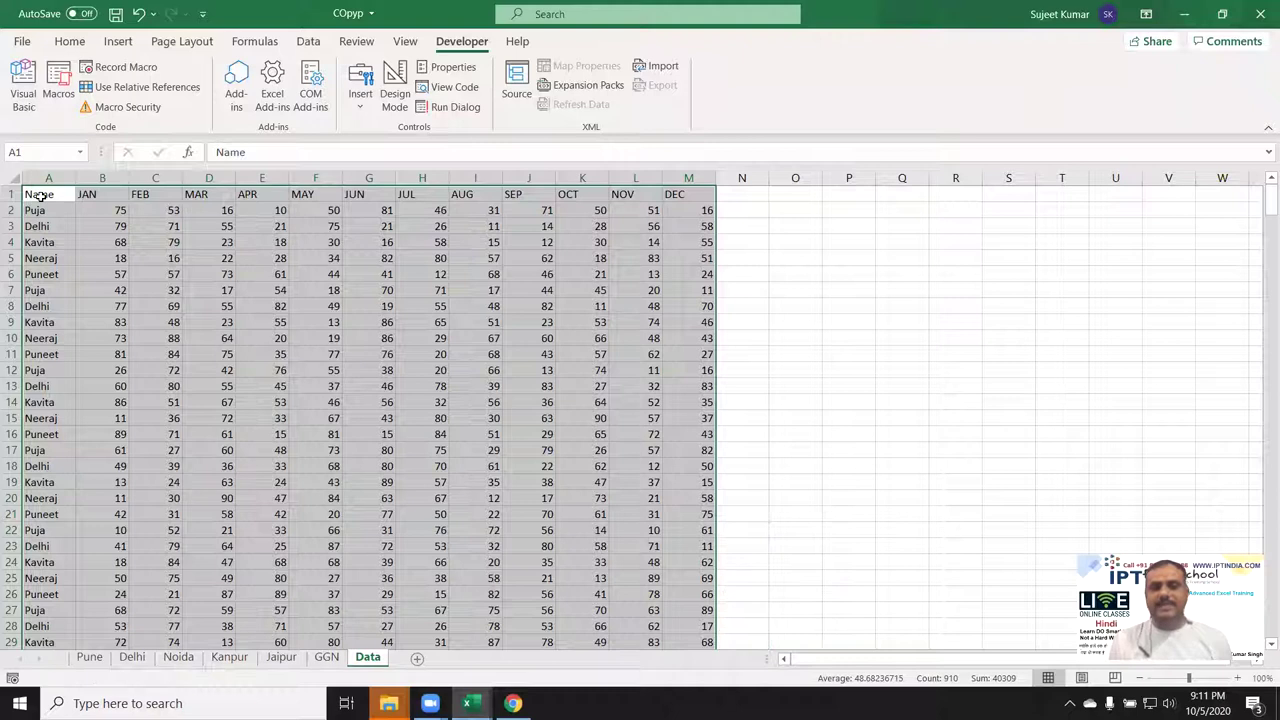
- Clear all the pasted records below the Name and JAN–DEC header row
key("Down")
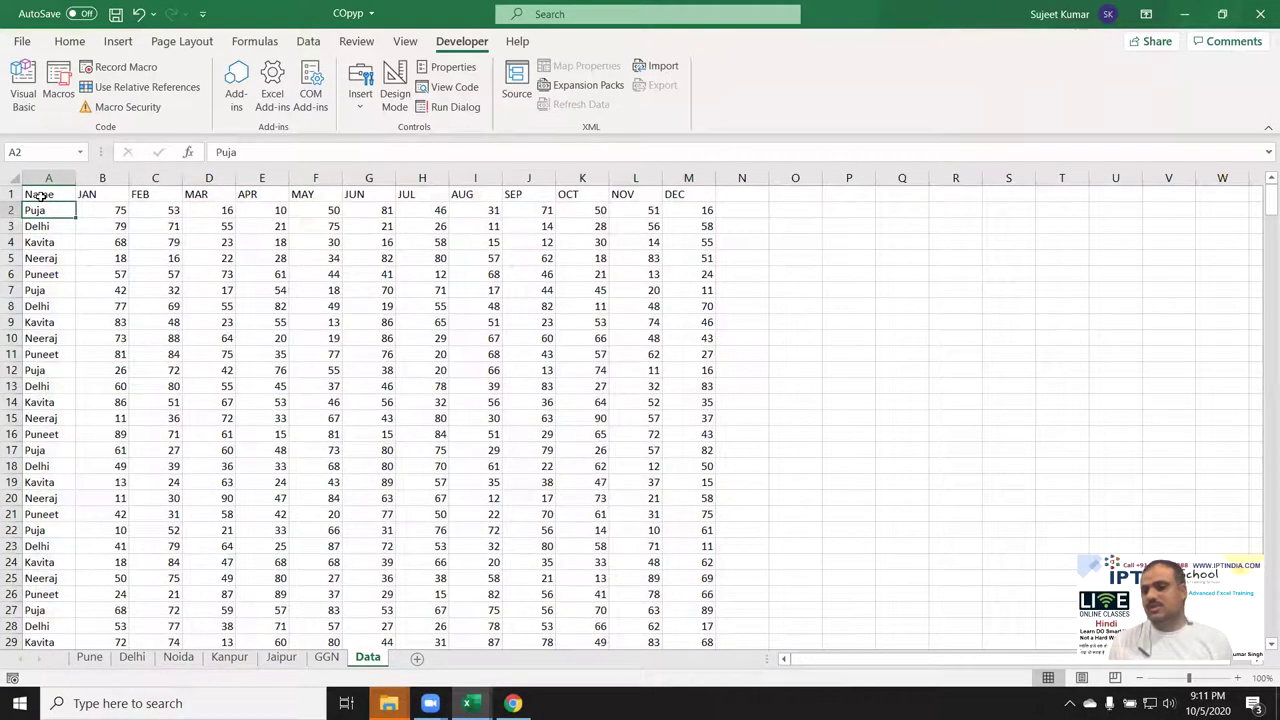
key("ctrl+shift+Right")
key("ctrl+shift+Down")
key("Delete")
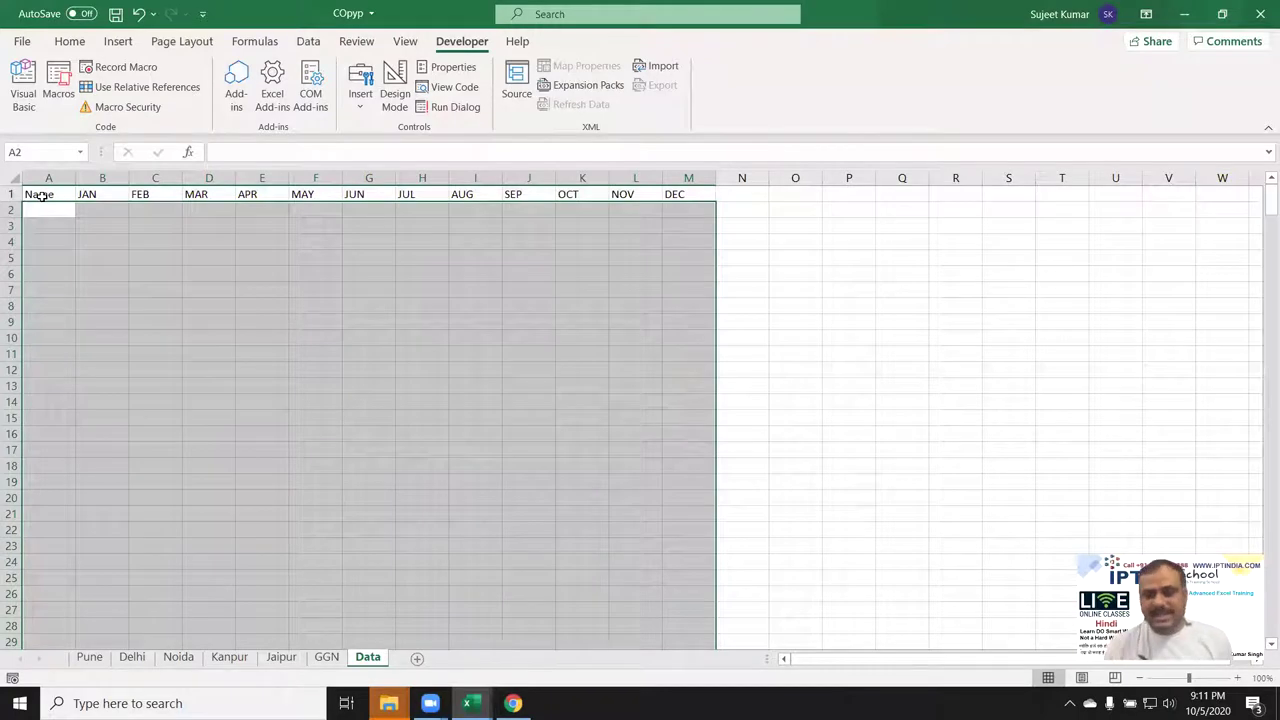
left_click(40, 196)
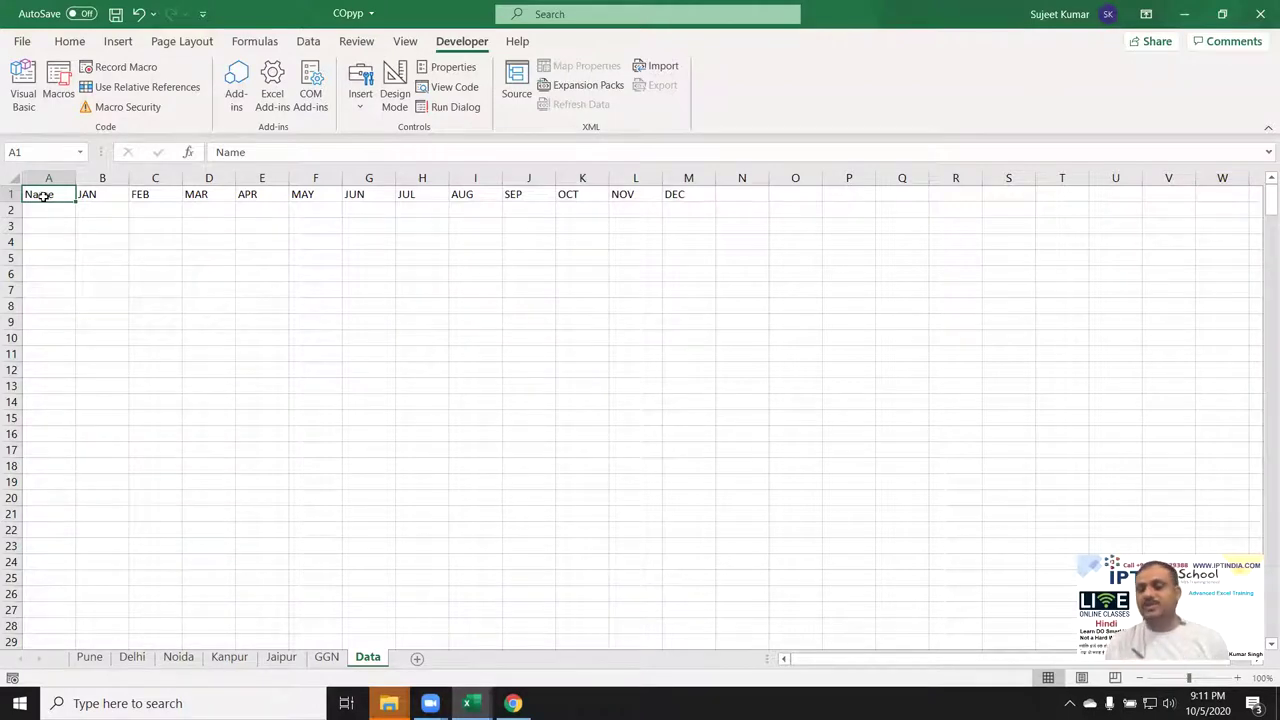
- Run the copyp macro from the Macros list with A2 selected
left_click(51, 210)
left_click(58, 90)
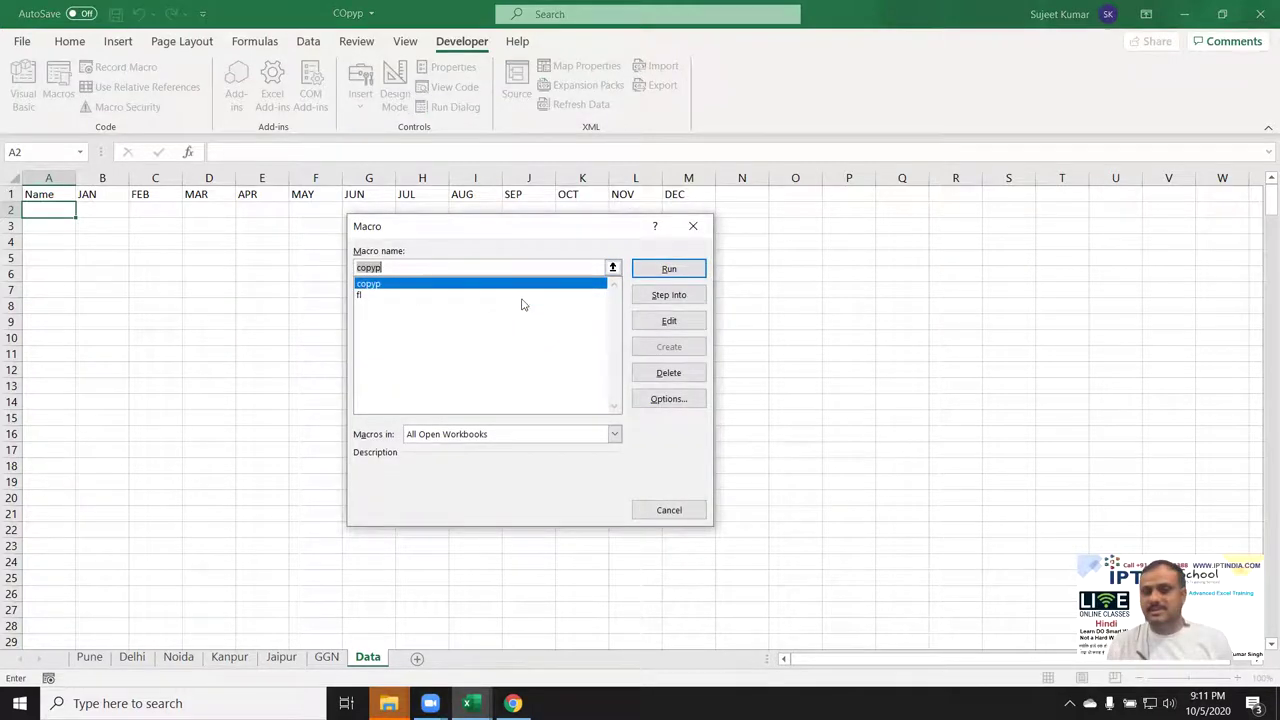
left_click(669, 269)
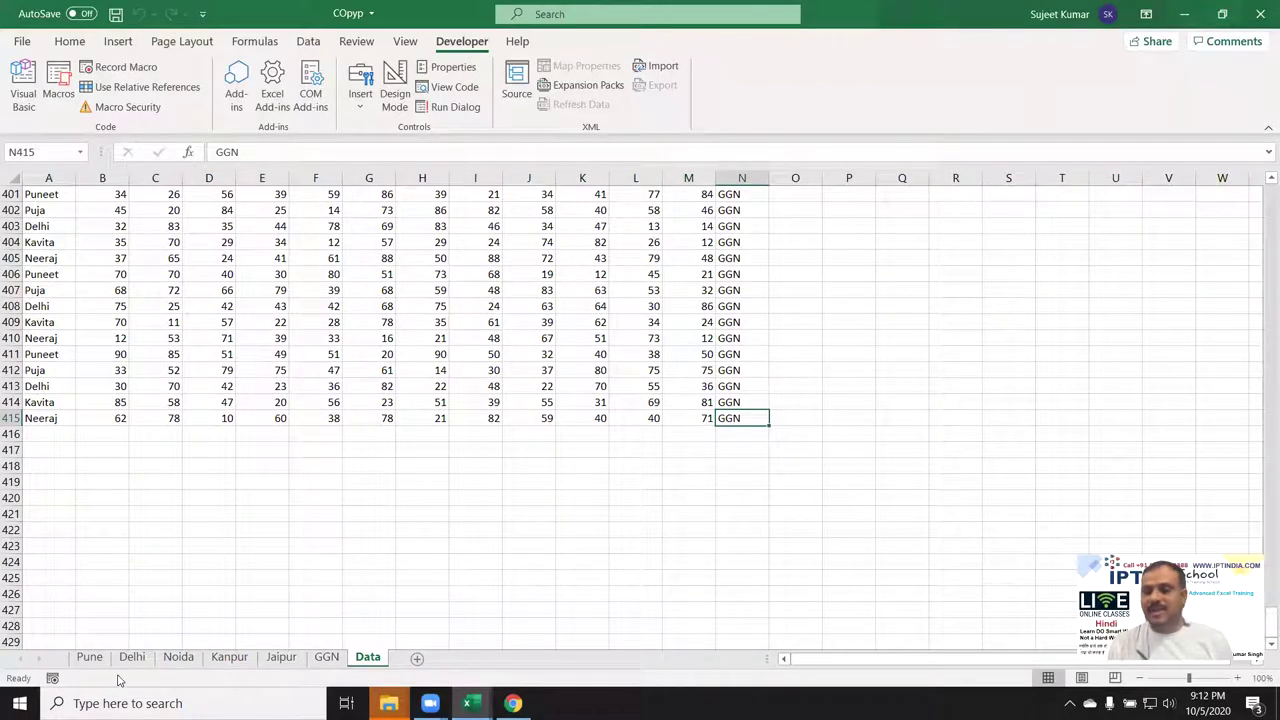
- Delete the city rows the macro copied, keeping only the header row
key("ctrl+Up")
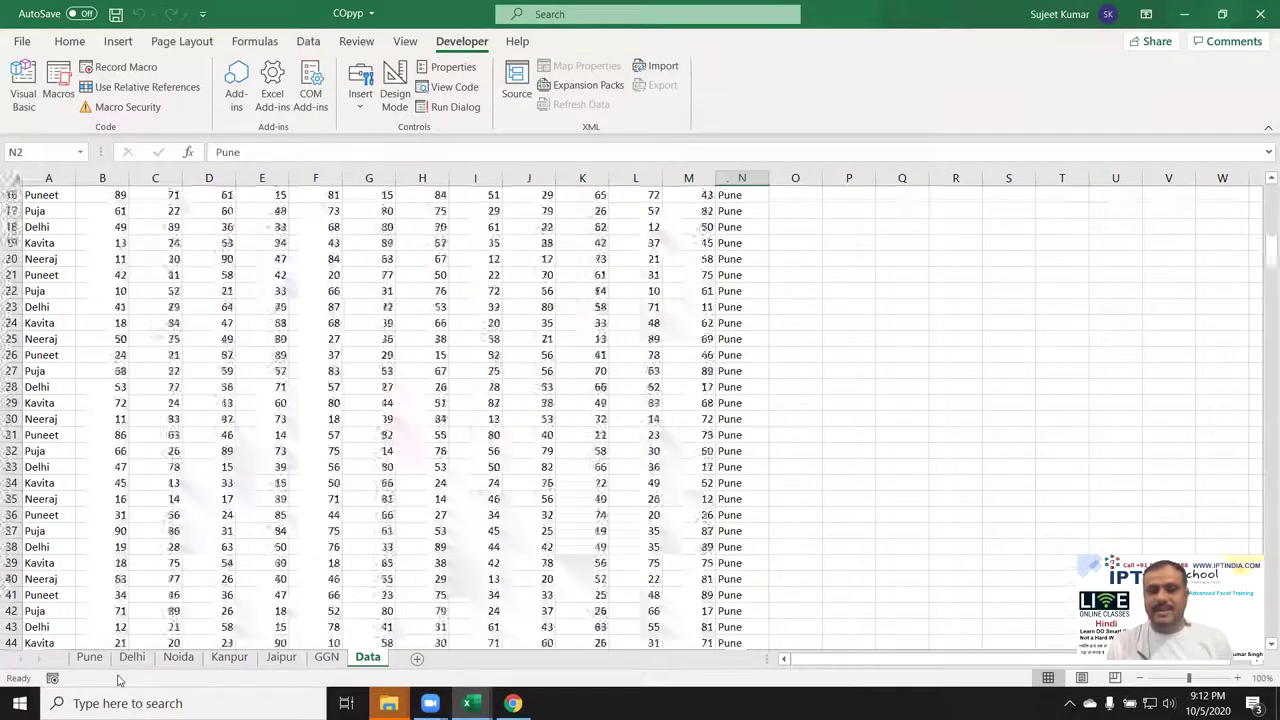
key("Up")
key("ctrl+Left")
key("ctrl+Left")
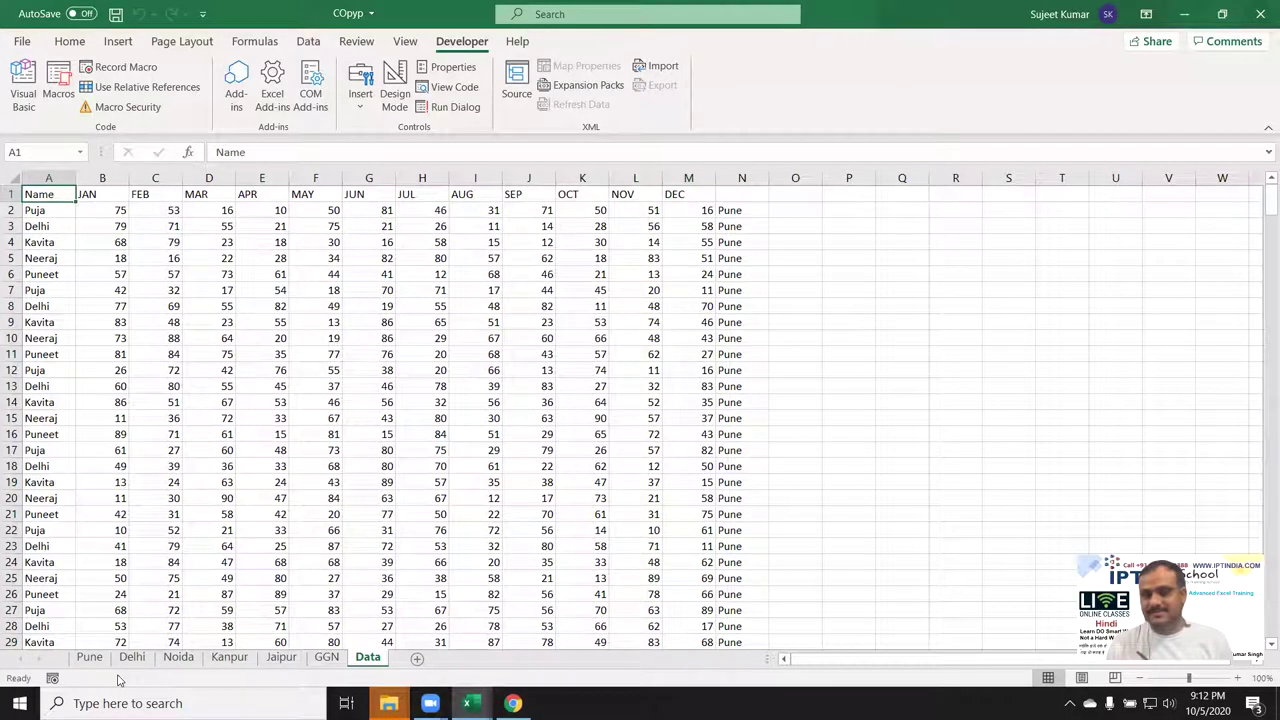
key("Down")
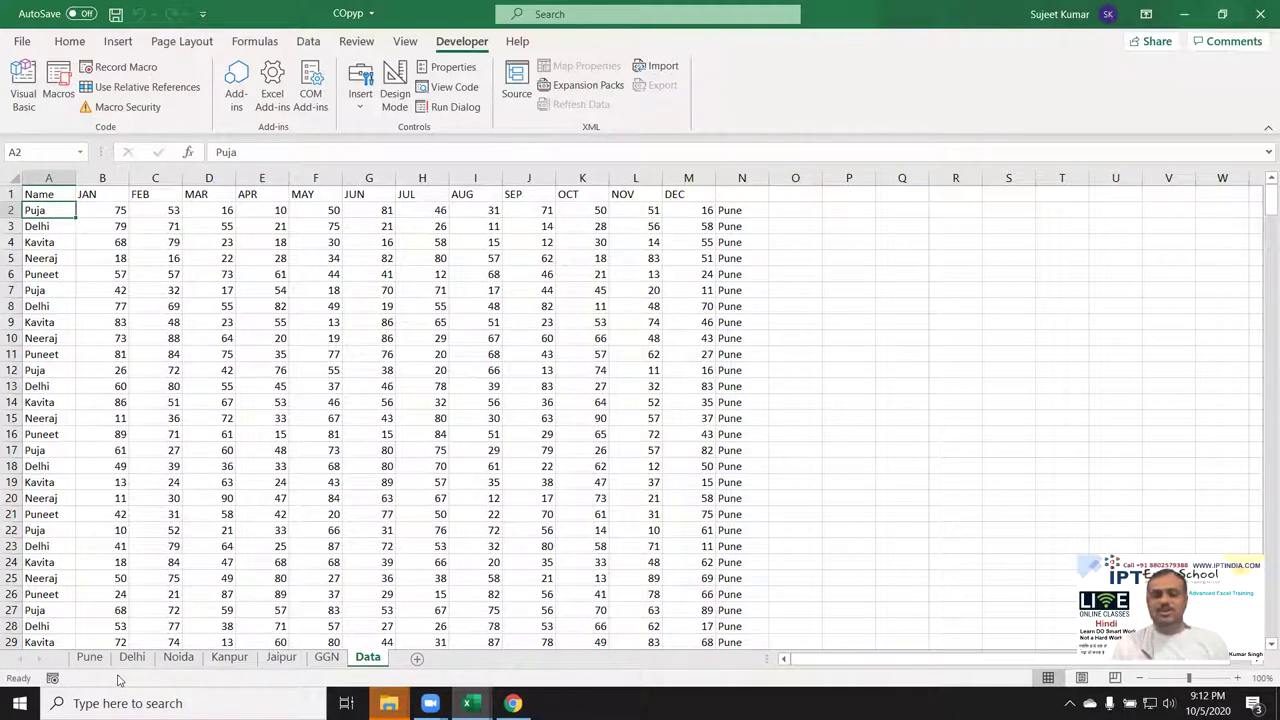
key("ctrl+Right")
key("ctrl+shift+Left")
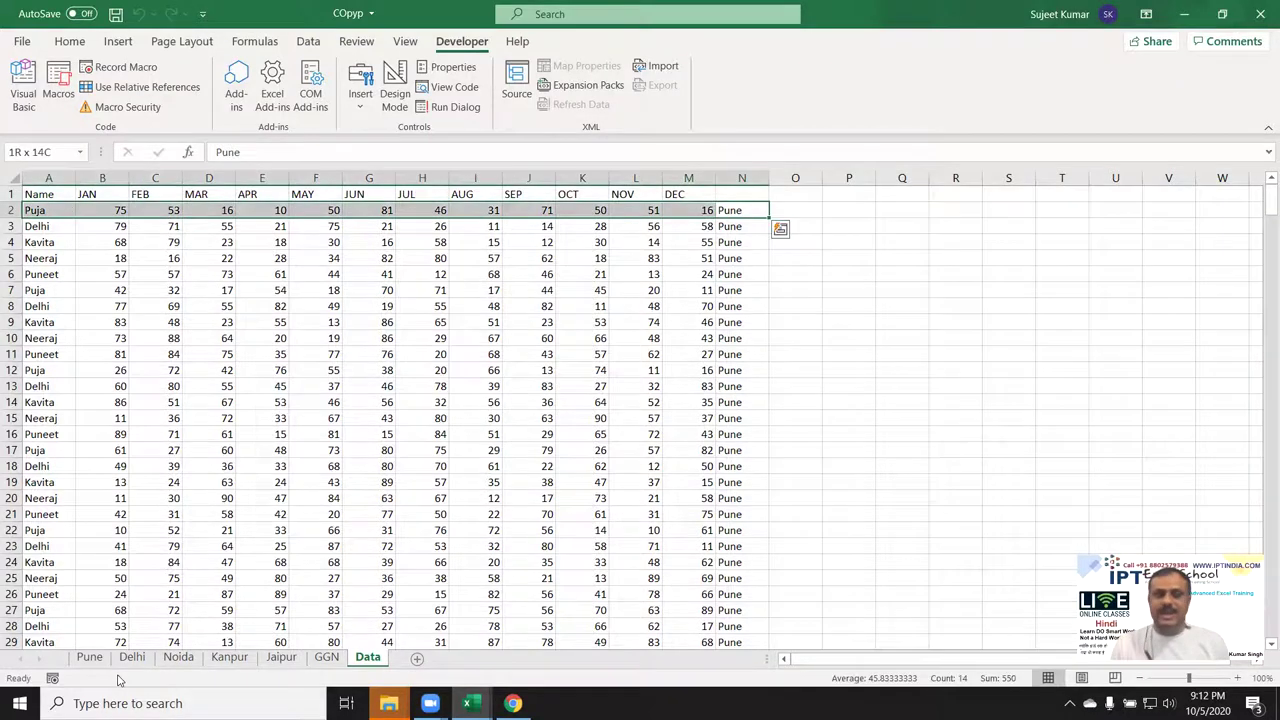
key("ctrl+shift+Down")
key("Delete")
key("Up")
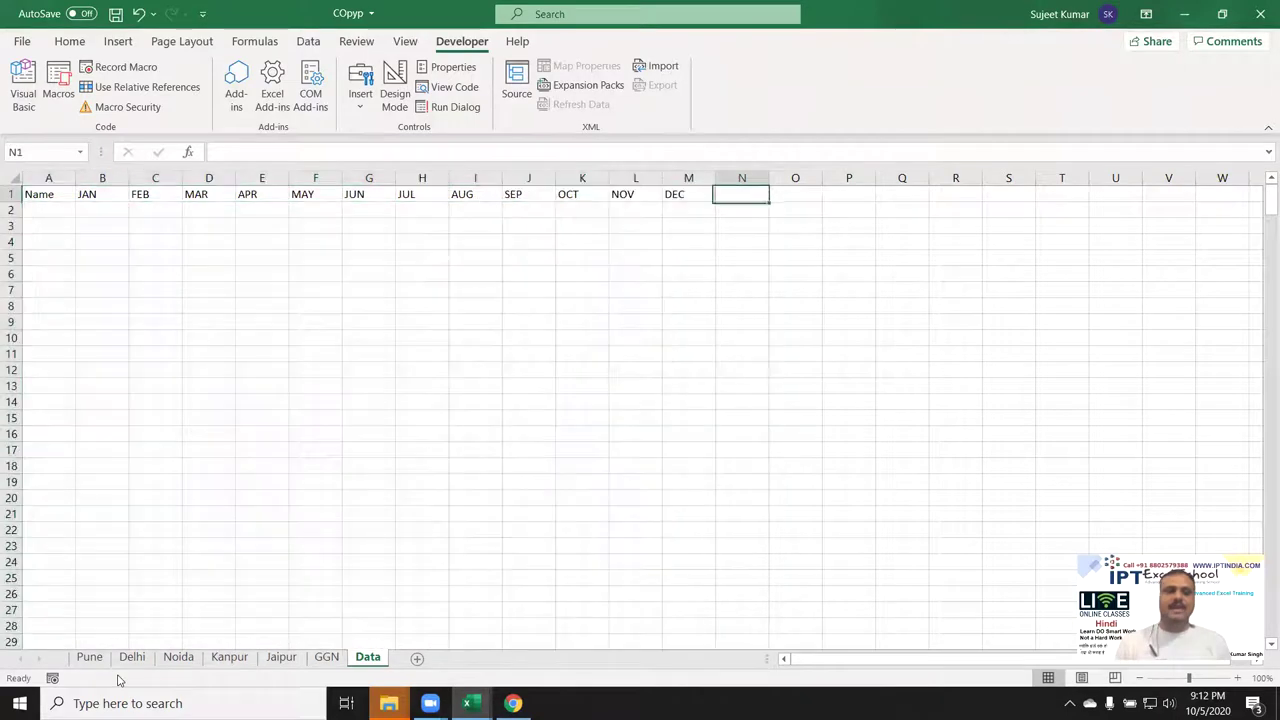
- Open the VBA editor and review the copyp macro code in Module1
left_click(23, 85)
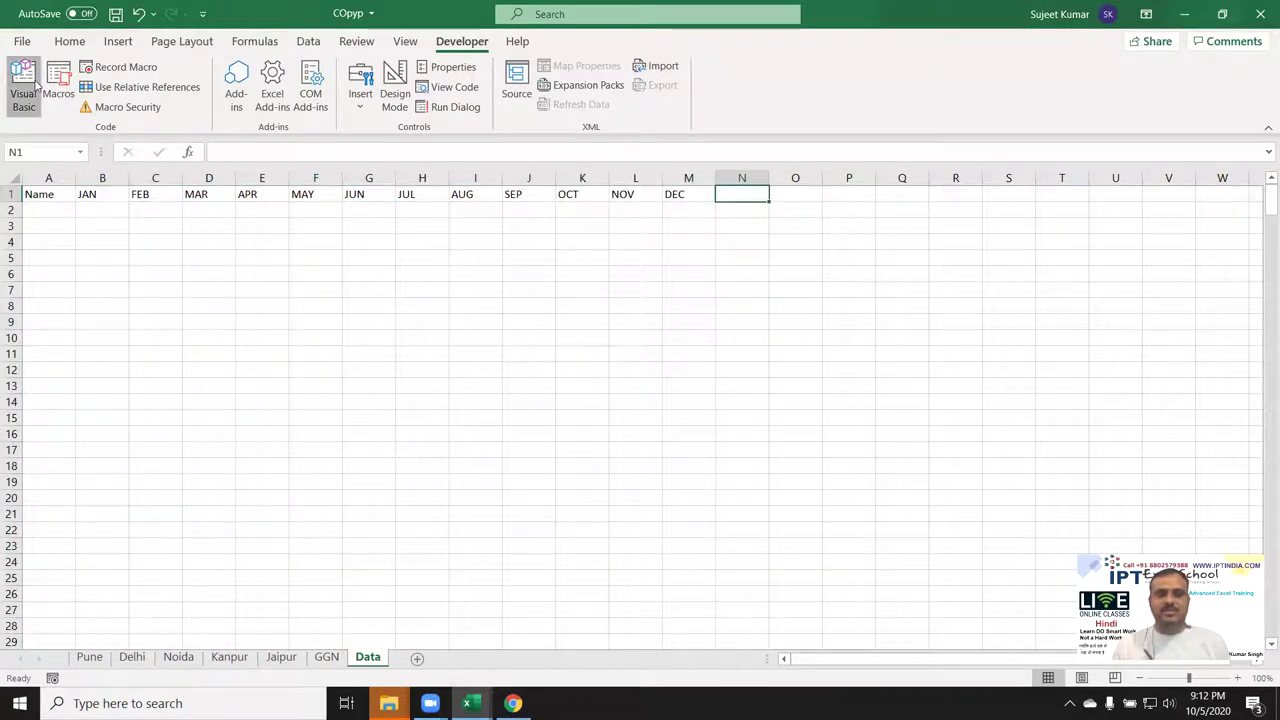
scroll(400, 520, "up", 7)
scroll(378, 457, "up", 3)
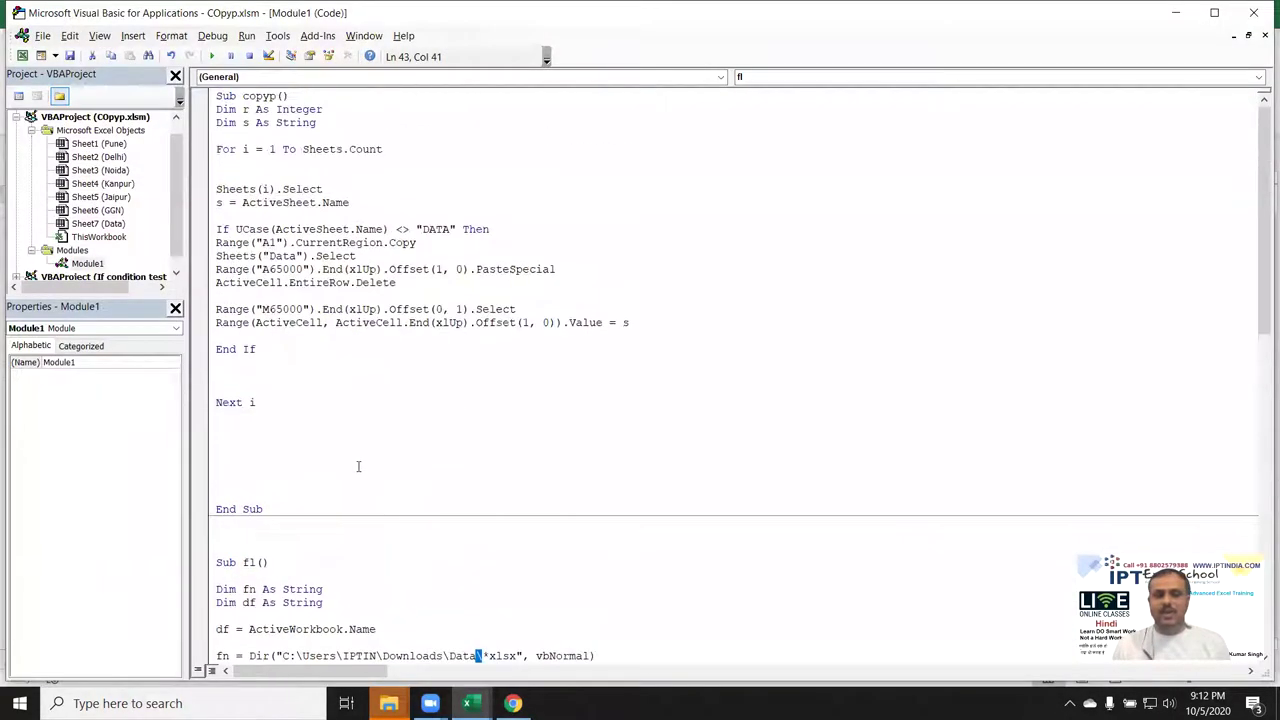
left_click_drag(218, 460, 170, 88)
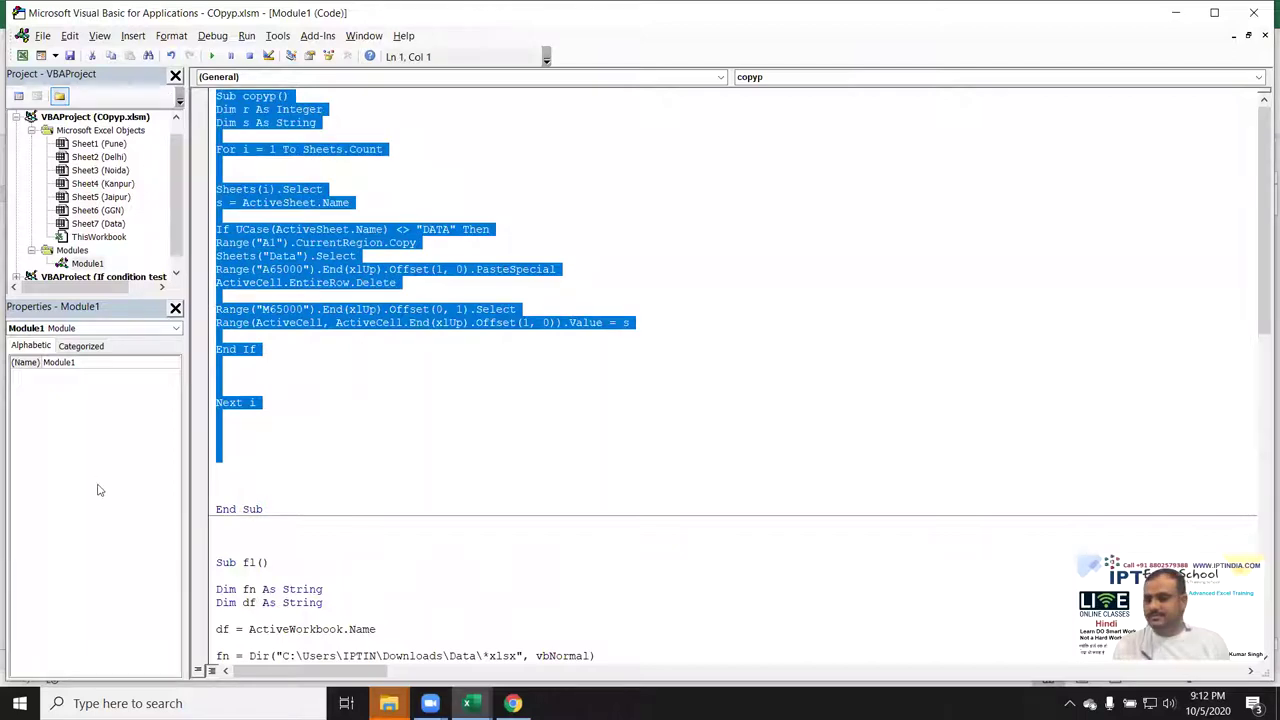
left_click(371, 466)
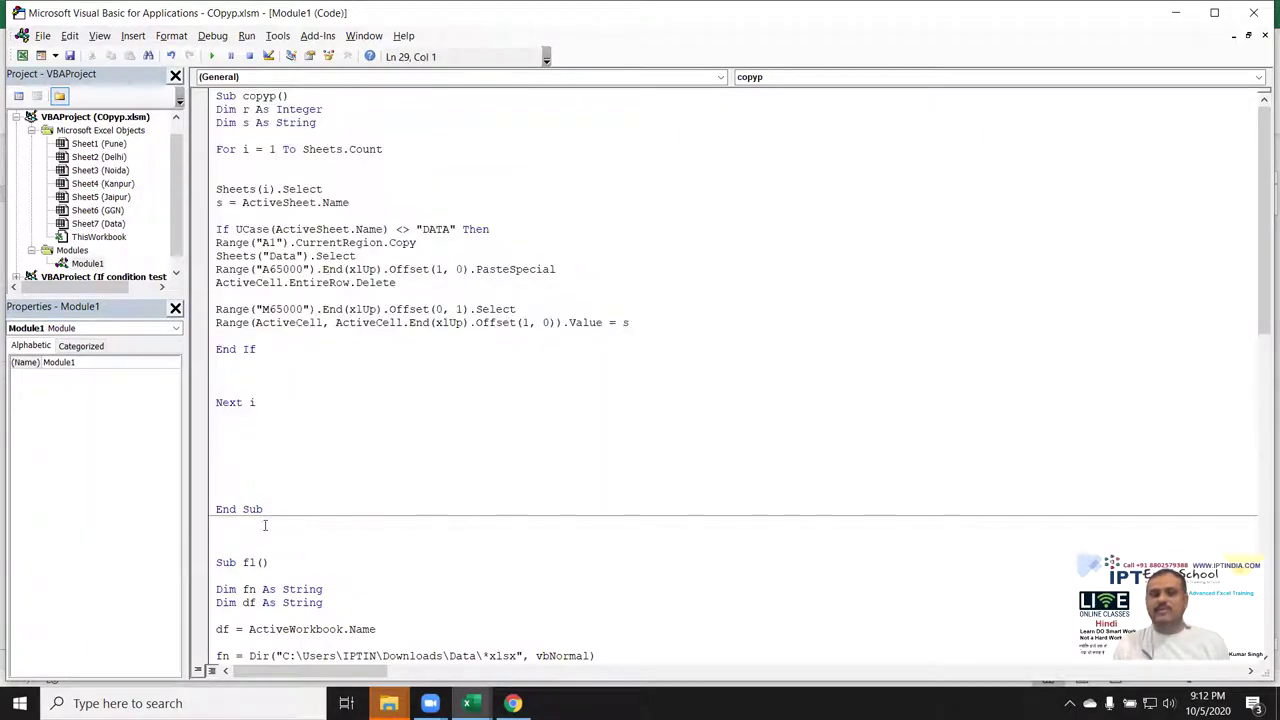
- Remove the blank lines around End If, Next i and End Sub, then return to Excel
left_click(208, 430)
key("Delete")
key("Delete")
key("Delete")
key("Delete")
key("Delete")
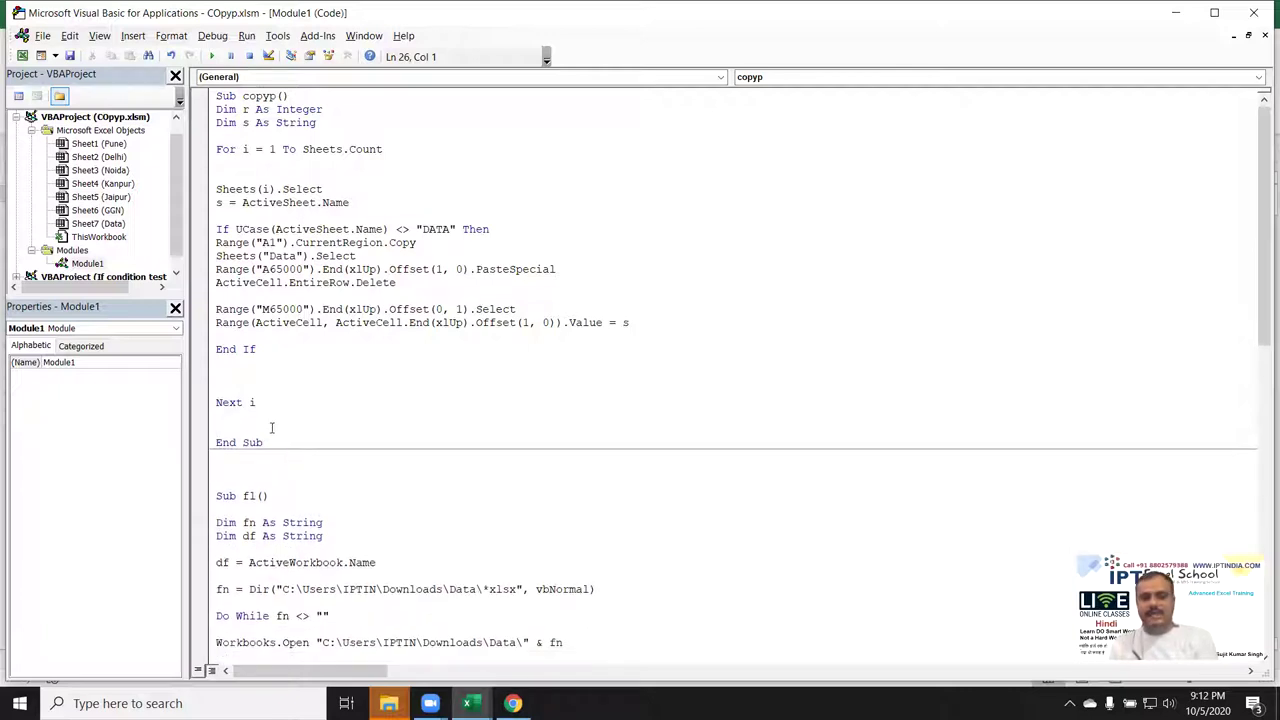
key("Delete")
left_click(240, 366)
key("Delete")
key("Delete")
left_click(308, 389)
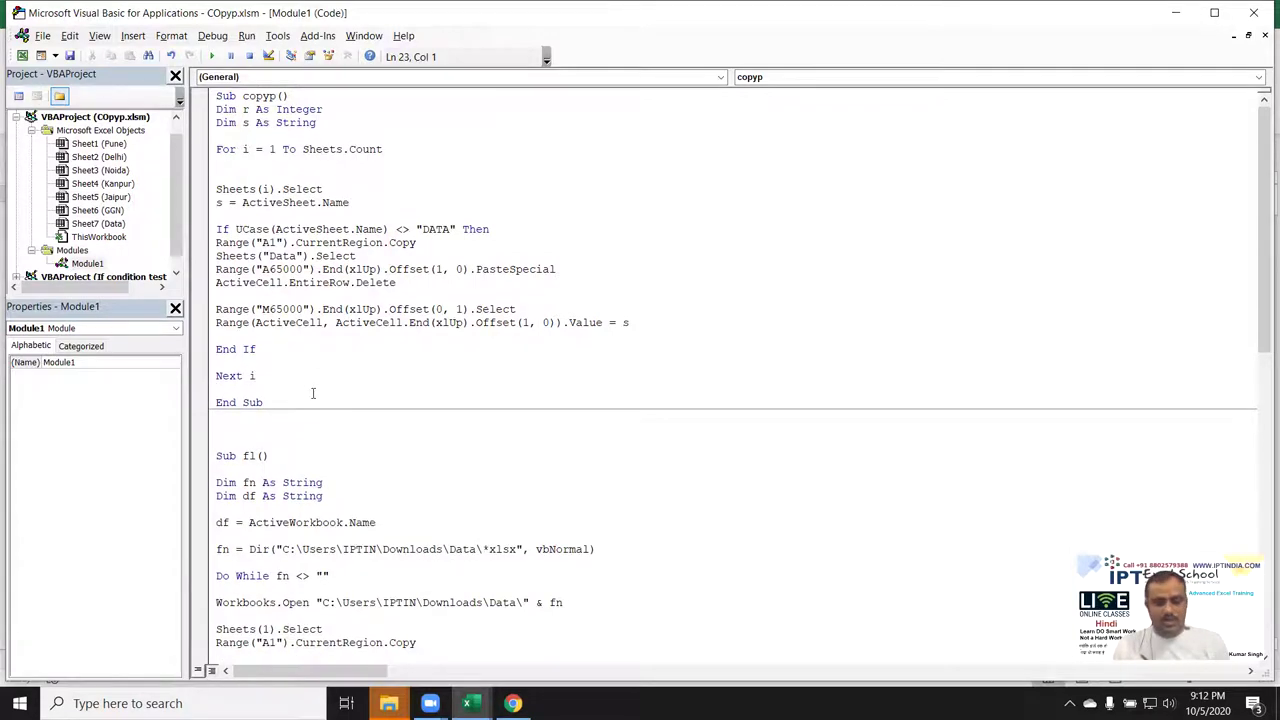
key("alt+F11")
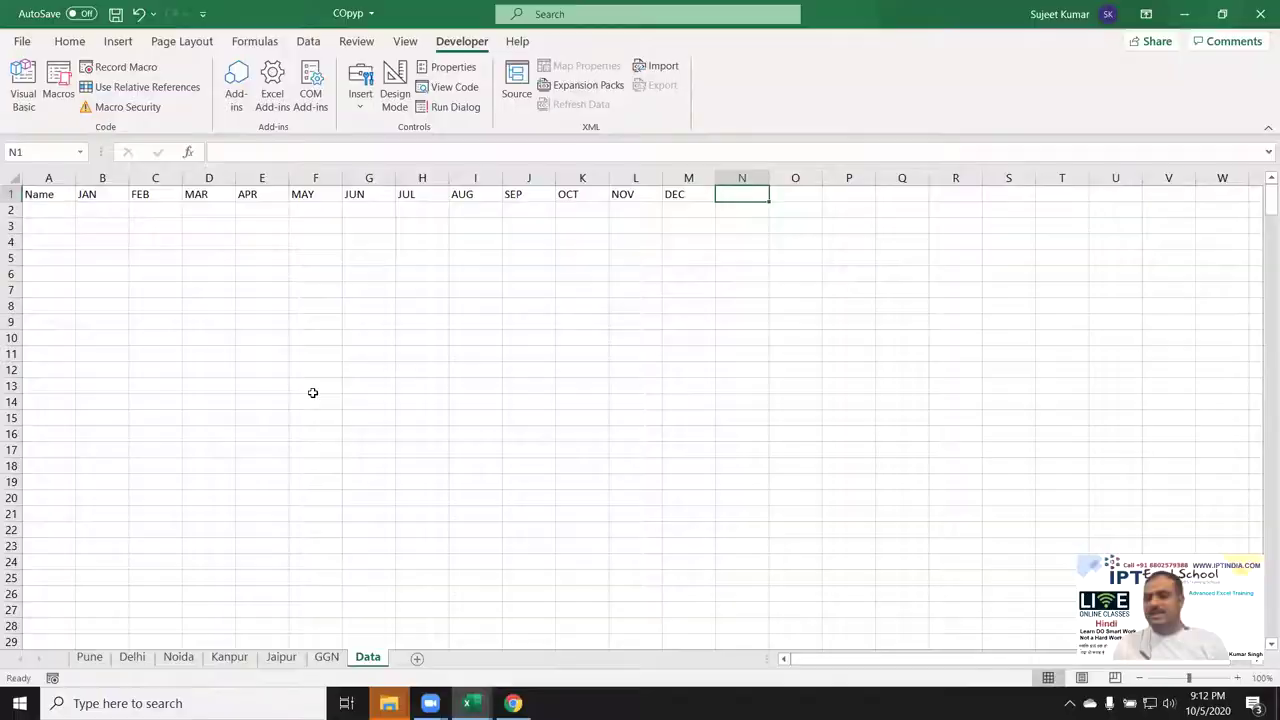
- Hide Excel and show the desktop with Windows+D
key("super+d")
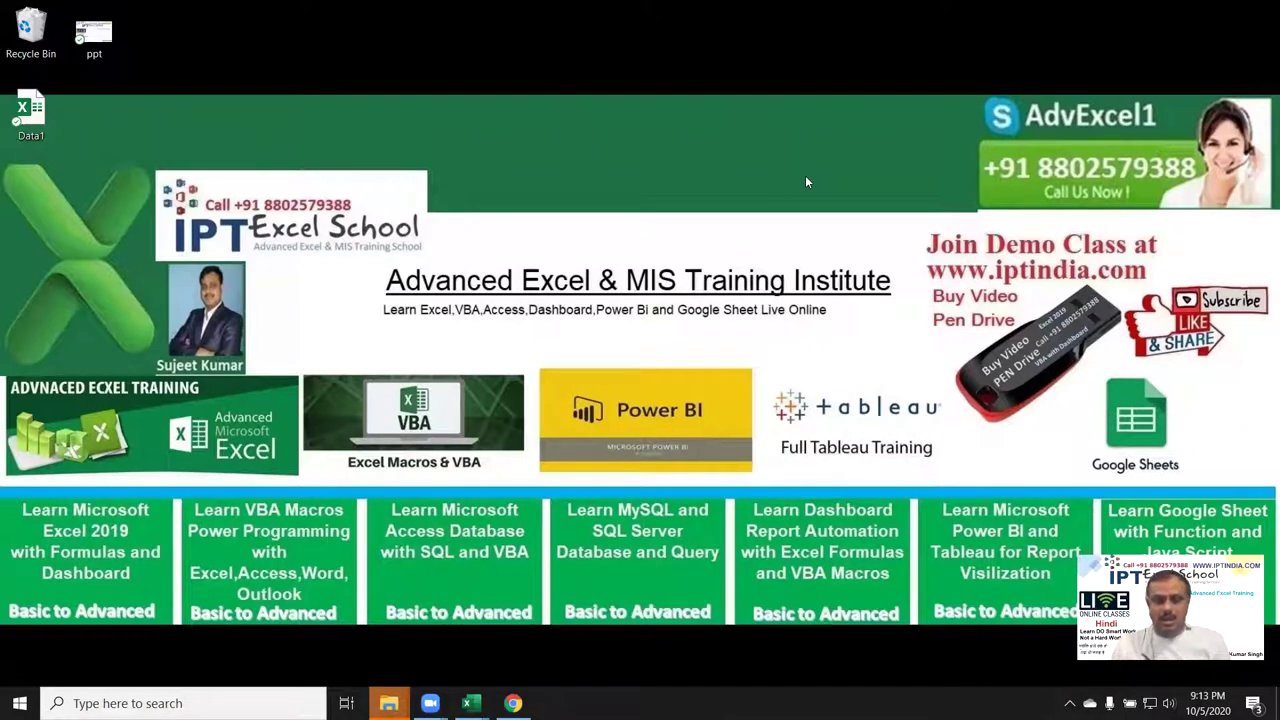
- Bring COpyp back, add a new sheet, and enter VBA in A1
mouse_move(470, 703)
left_click(557, 625)
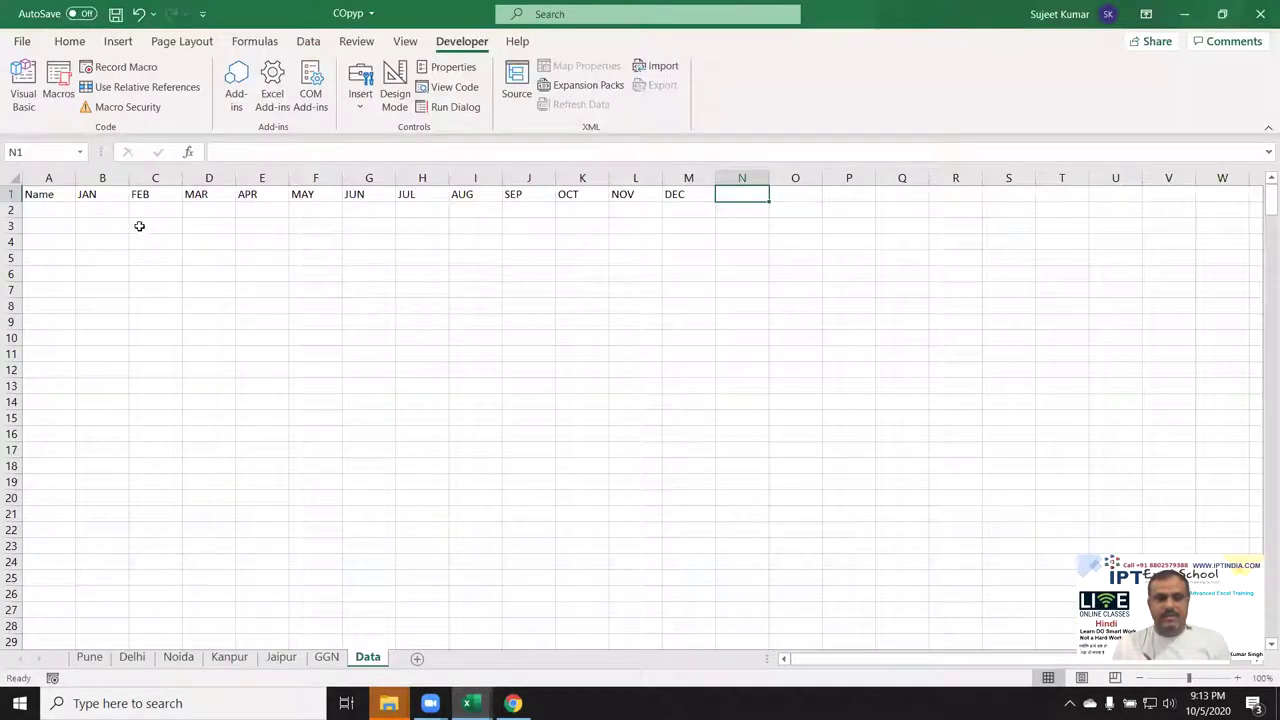
left_click(418, 658)
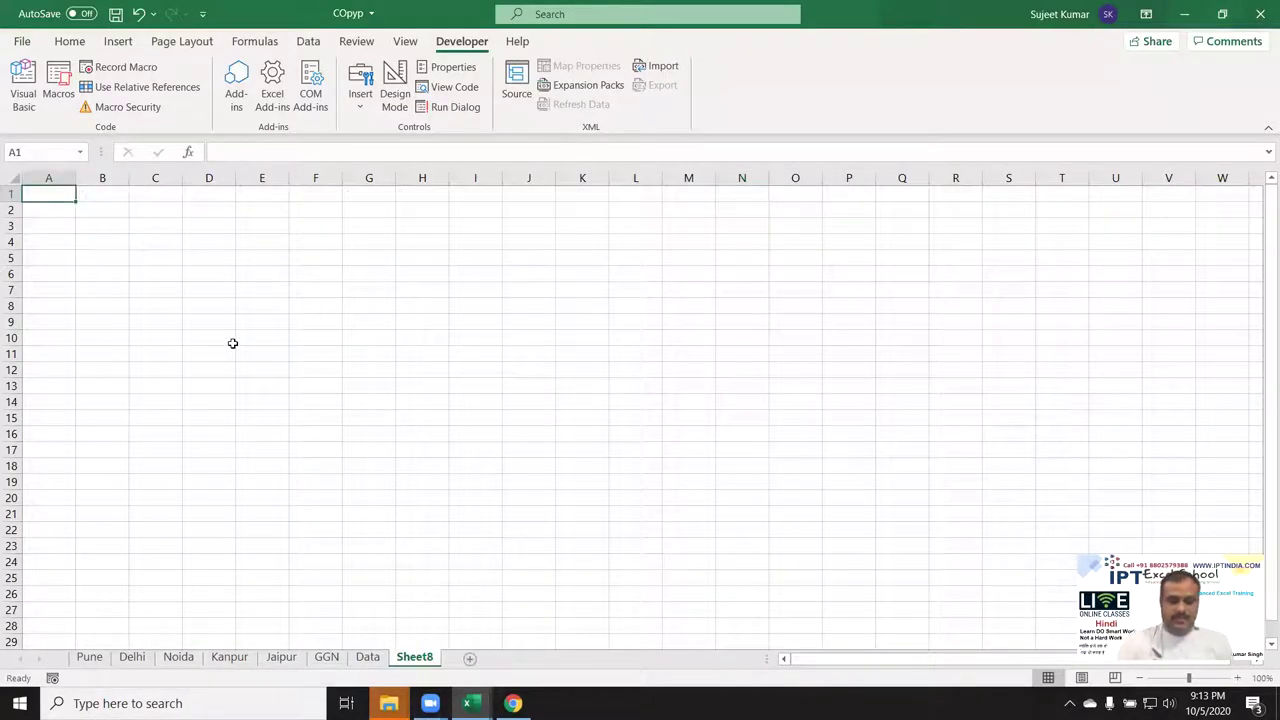
type("VBA")
key("Return")
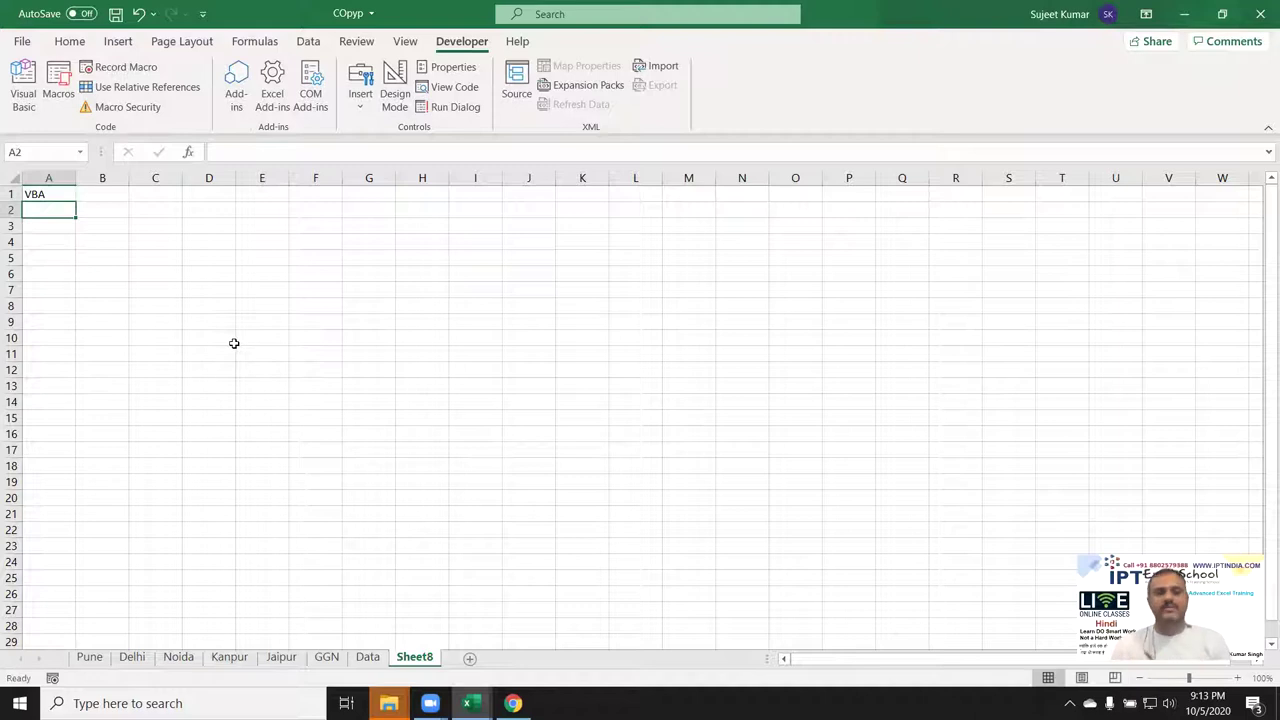
- Enter VB6 in A2 and VB.net in A3, fixing the typos
scroll(214, 343, "up", 2)
scroll(214, 343, "up", 6)
scroll(214, 343, "up", 3)
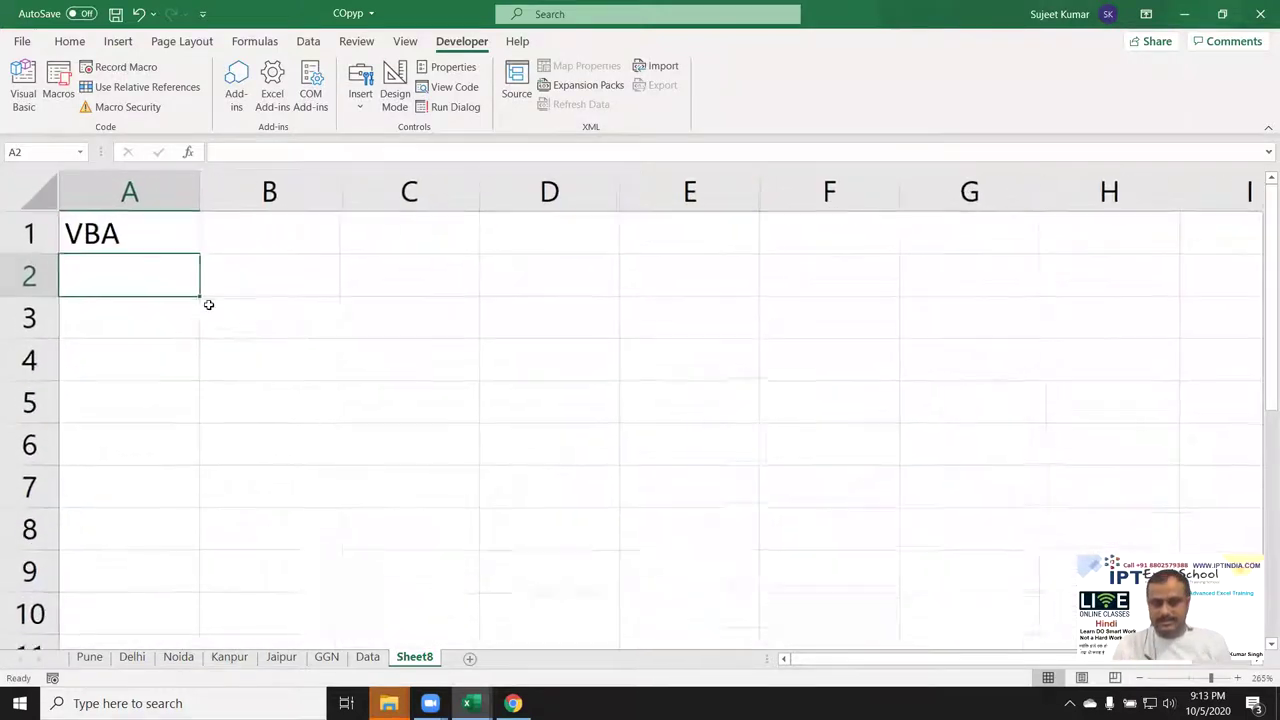
left_click(172, 241)
left_click(181, 266)
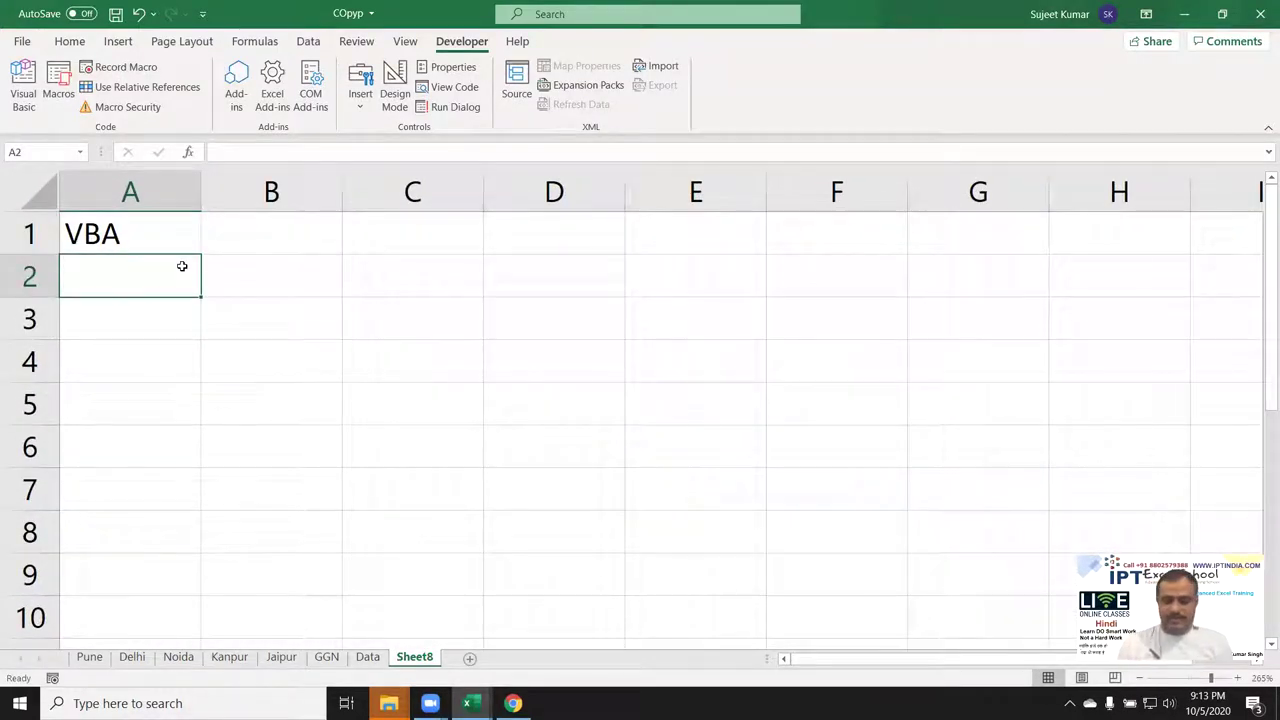
type("VB6")
key("Return")
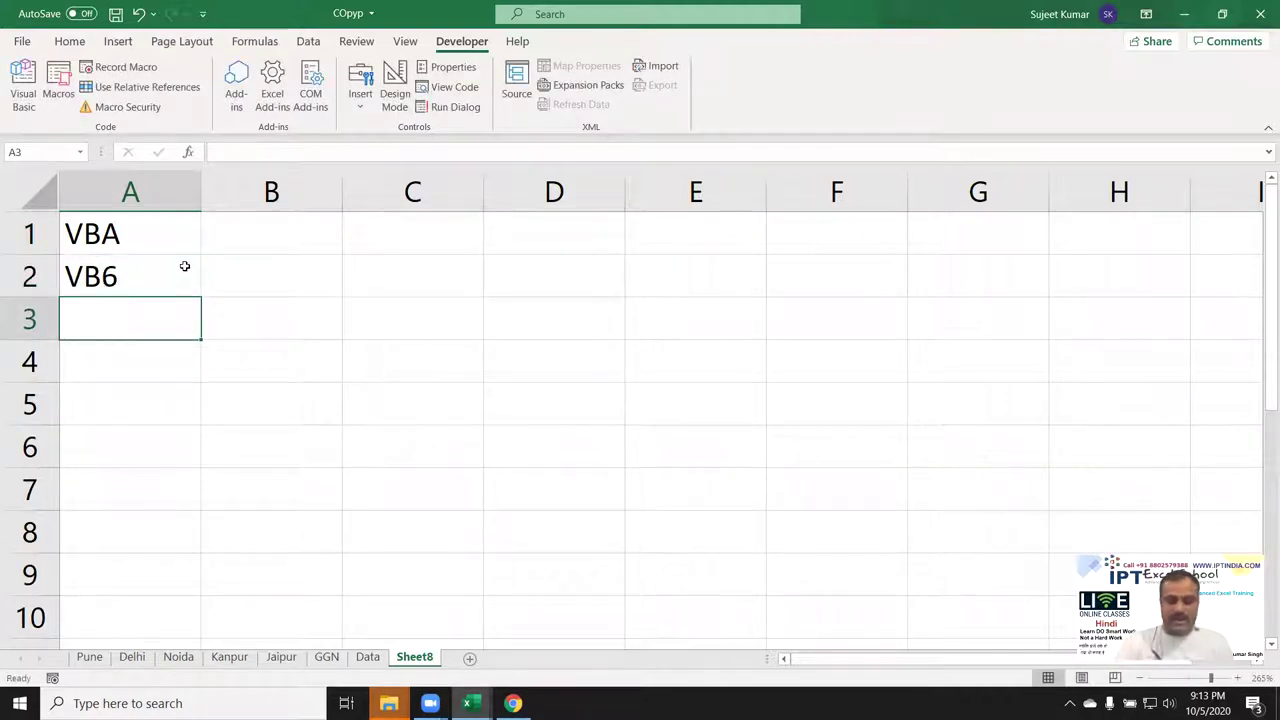
type("B")
key("BackSpace")
type("VB.not")
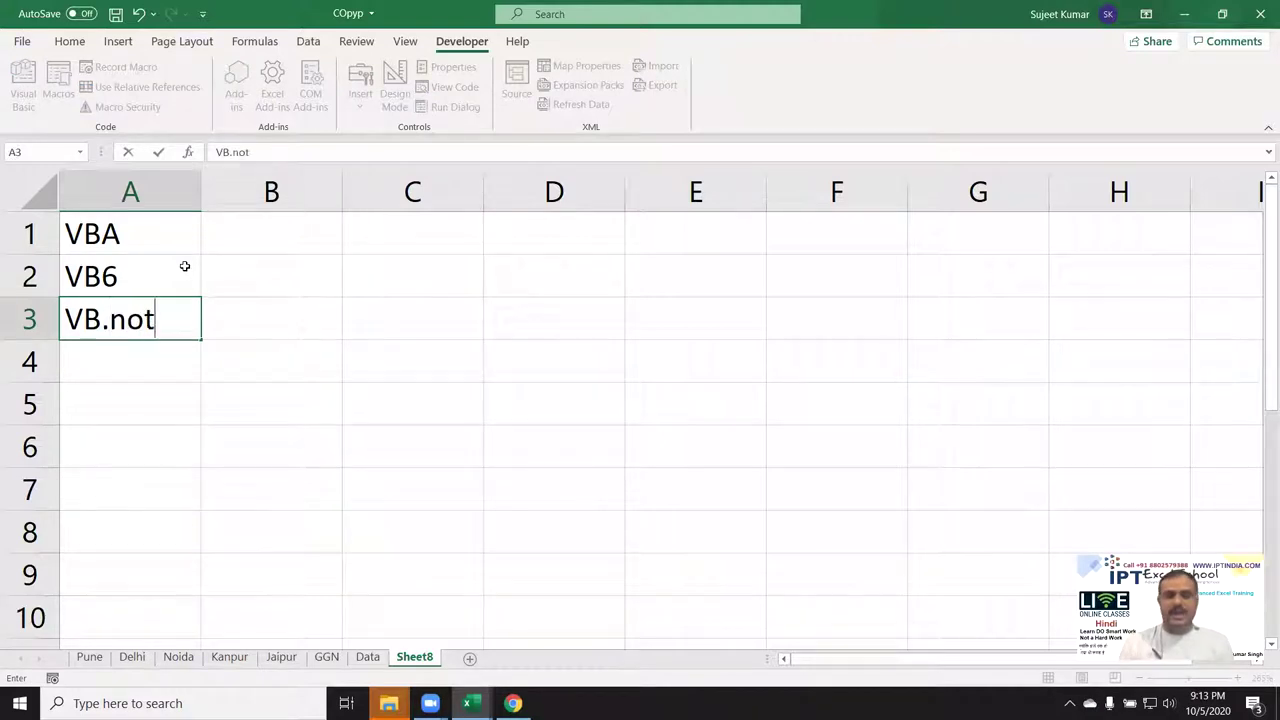
key("BackSpace")
key("BackSpace")
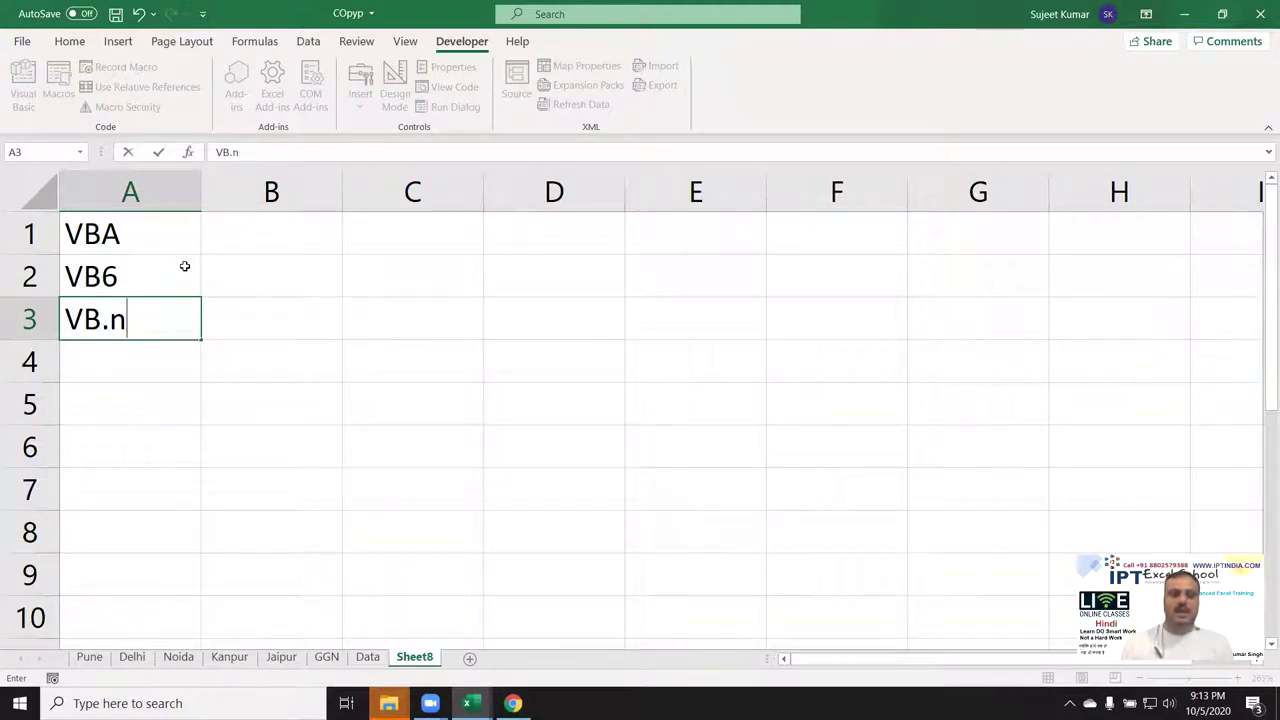
type("et")
key("Return")
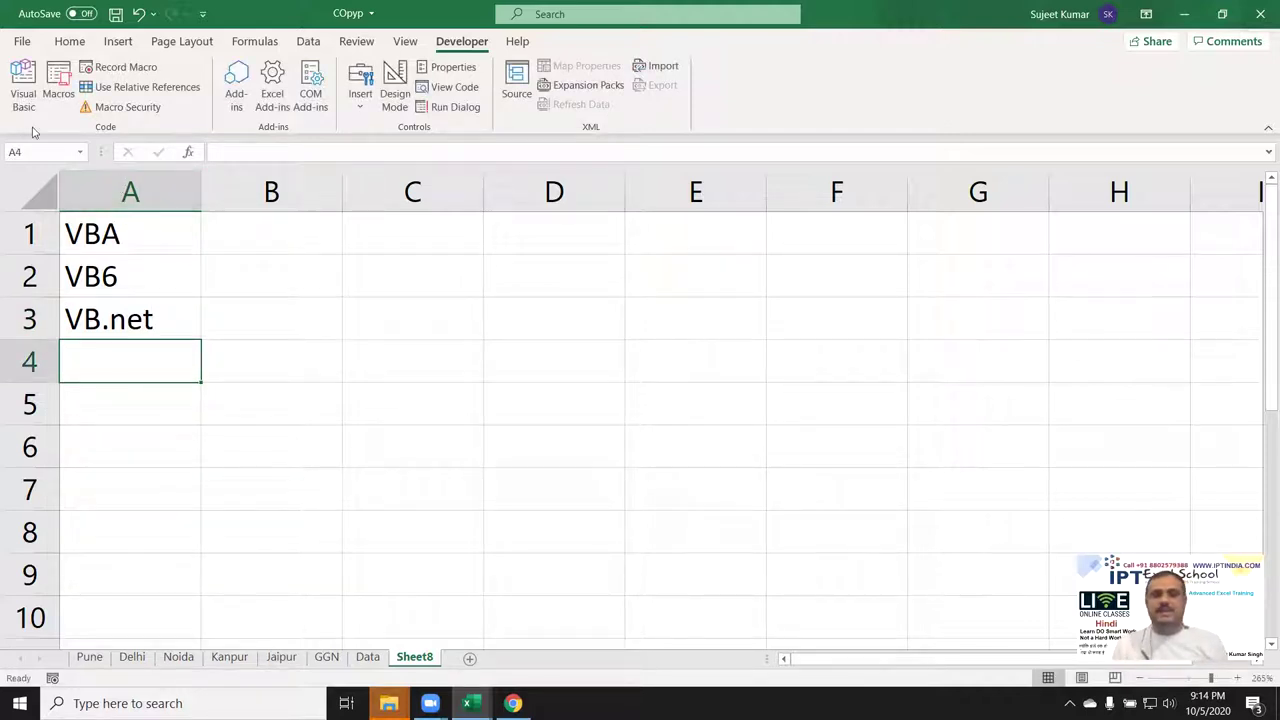
- Open and close the Macros list, then select cell B1
left_click(58, 88)
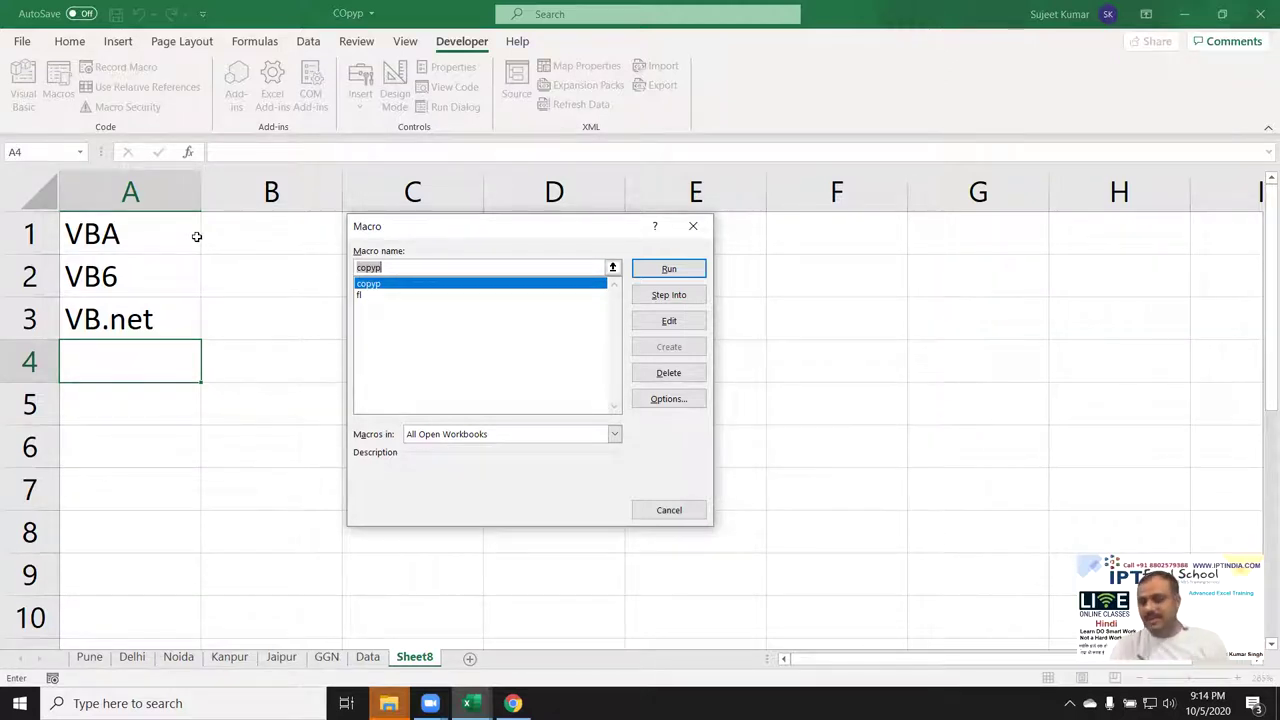
key("Return")
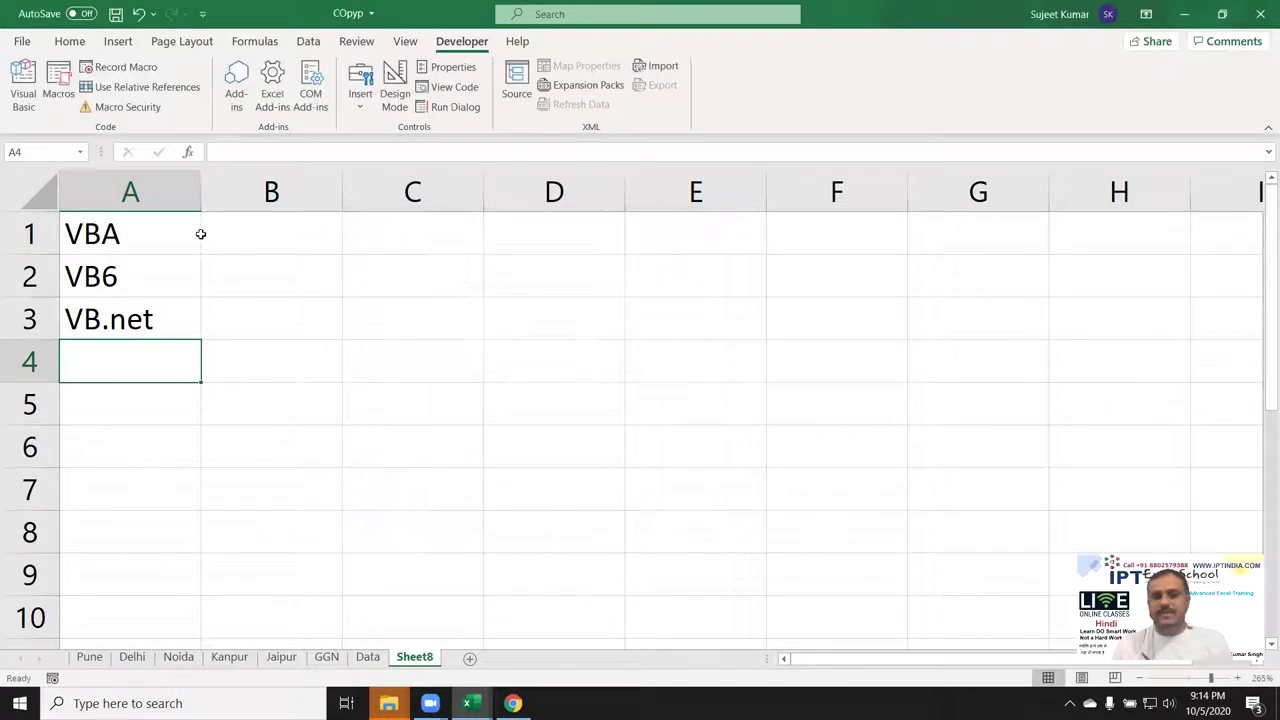
left_click(203, 237)
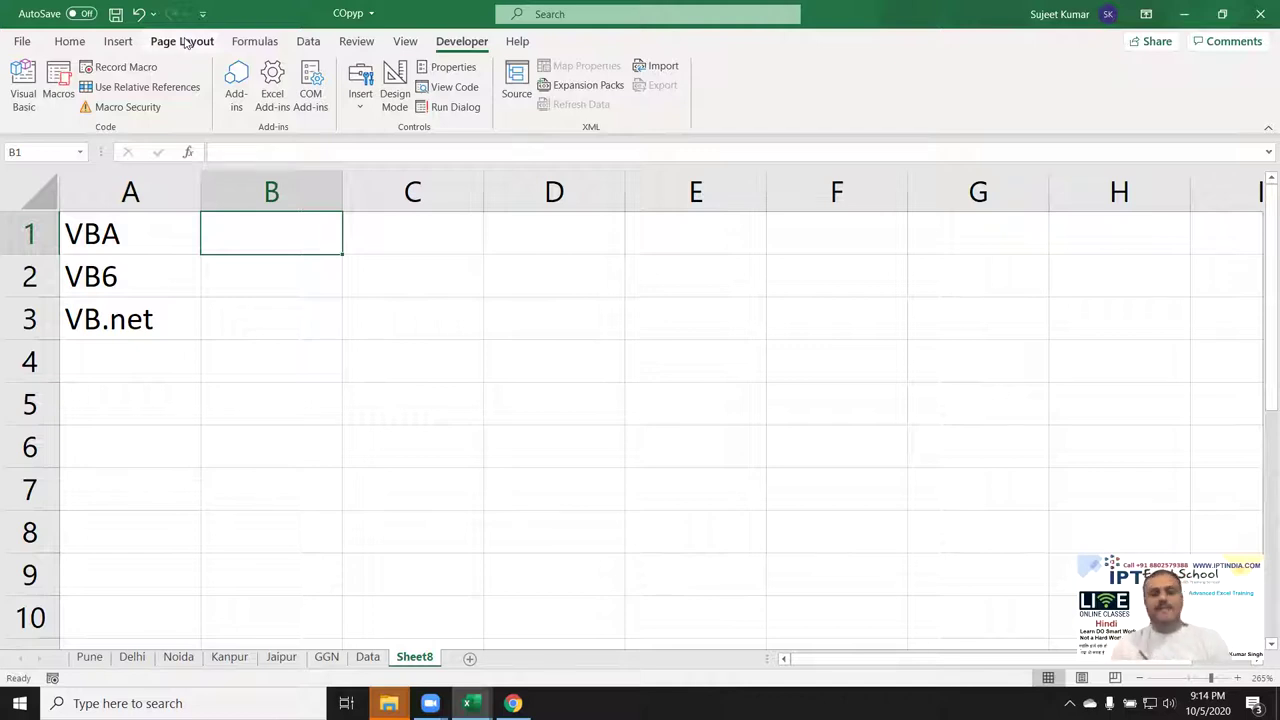
- Enter the label Macros in cell C2 of Sheet8
key("Right")
key("Down")
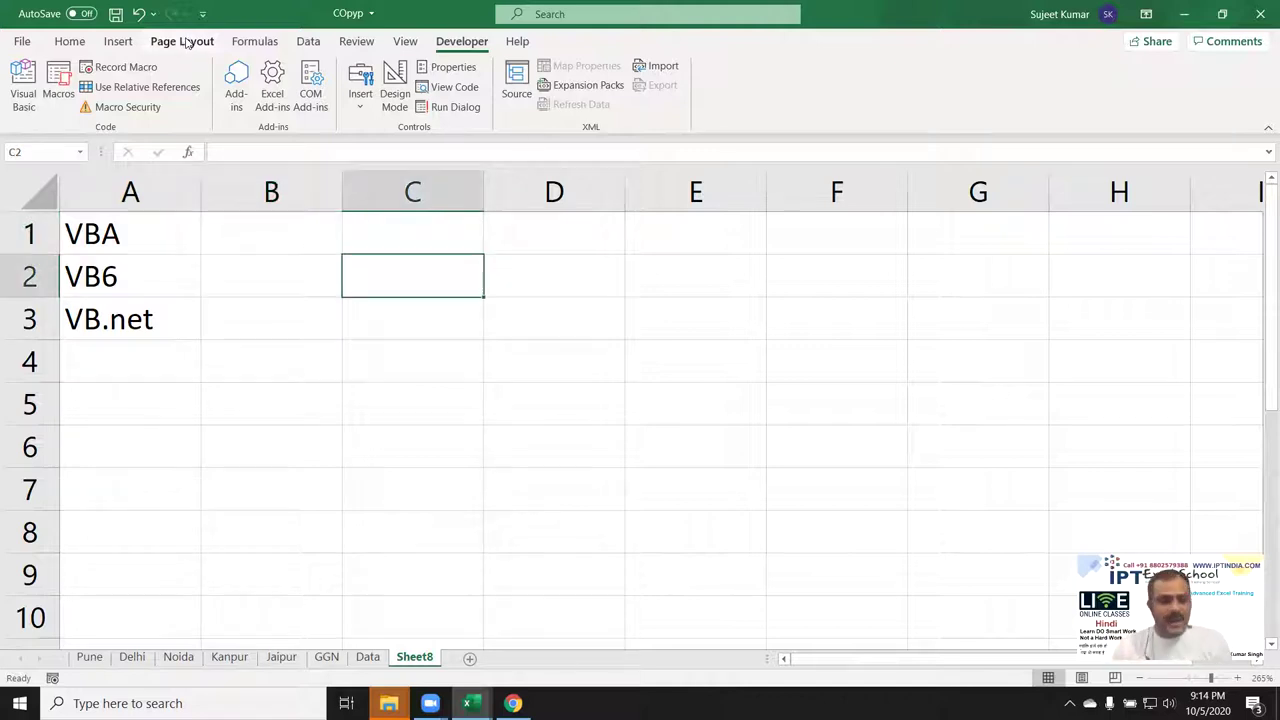
type("MAcros")
key("Return")
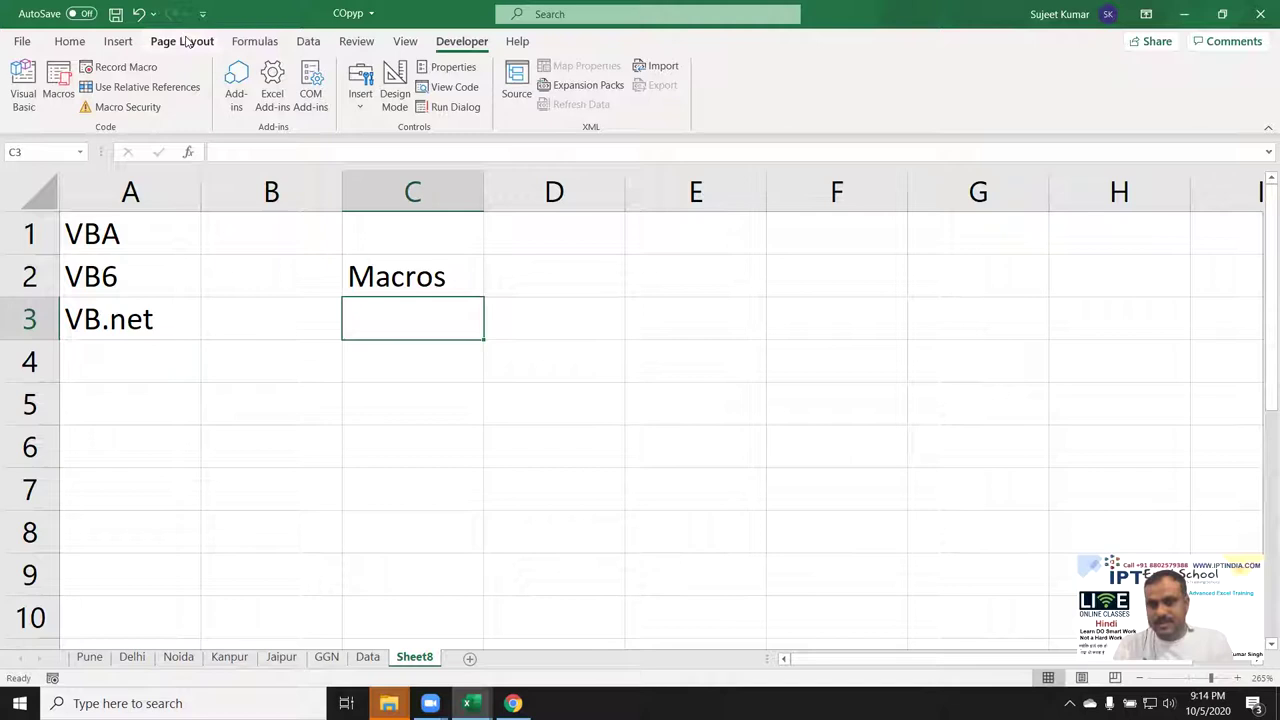
key("Up")
key("Down")
key("Down")
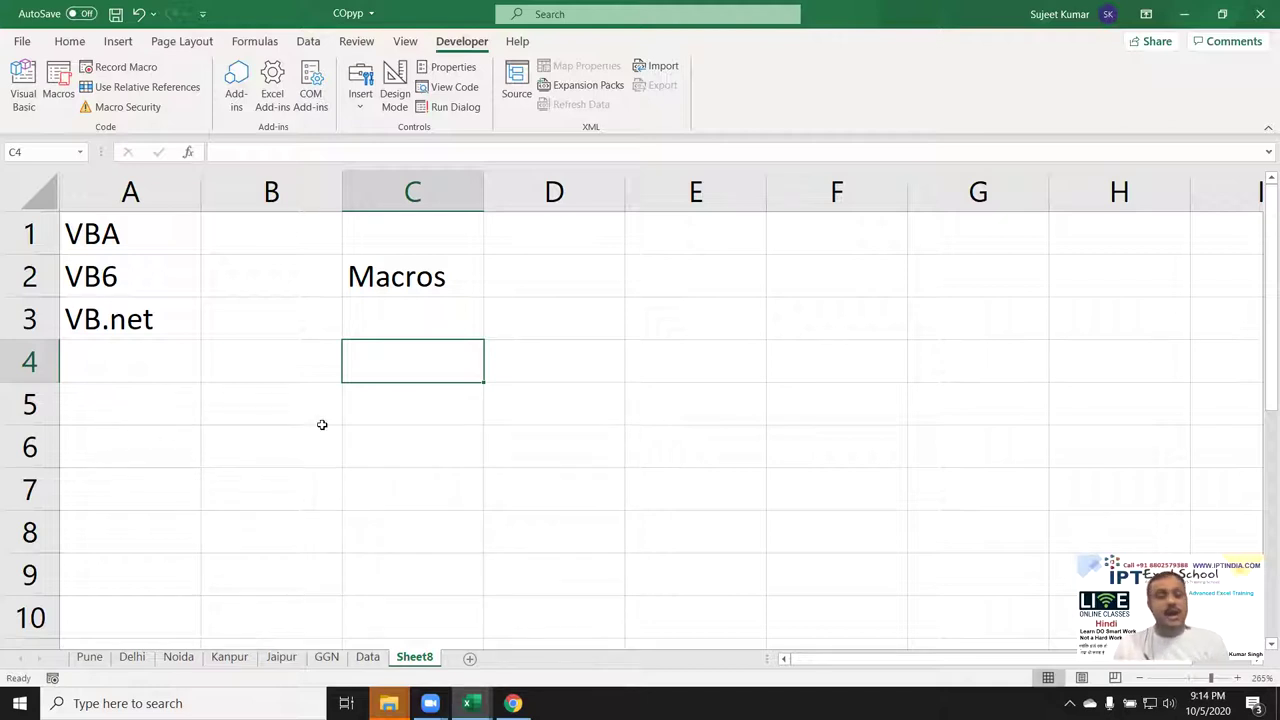
- Check the Data sheet, then enter the label Function in C5 on Sheet8
left_click(369, 663)
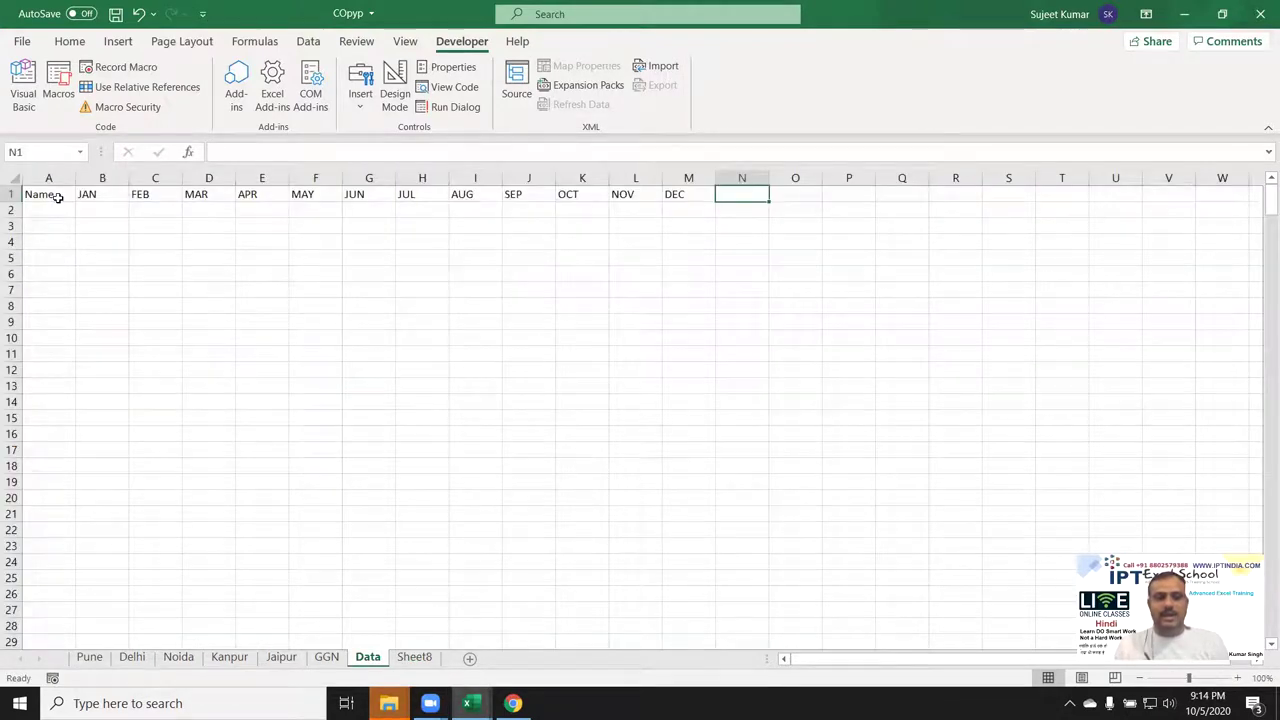
left_click(405, 660)
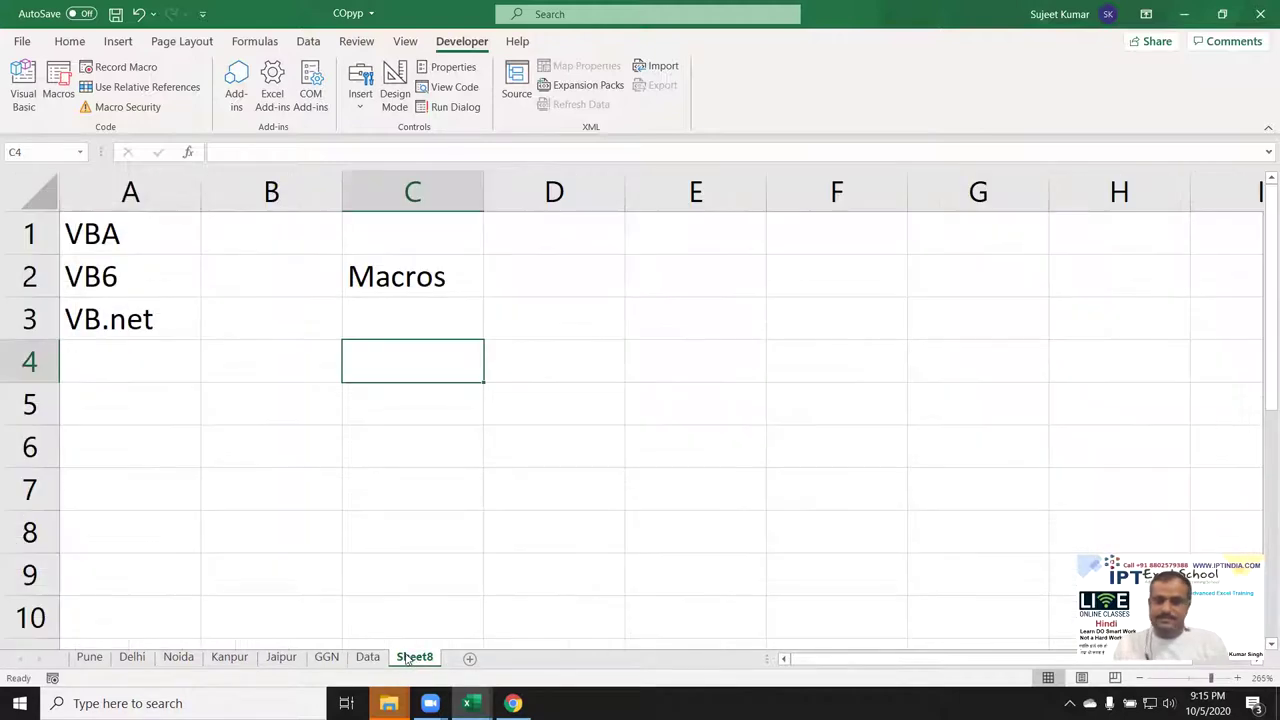
left_click(402, 412)
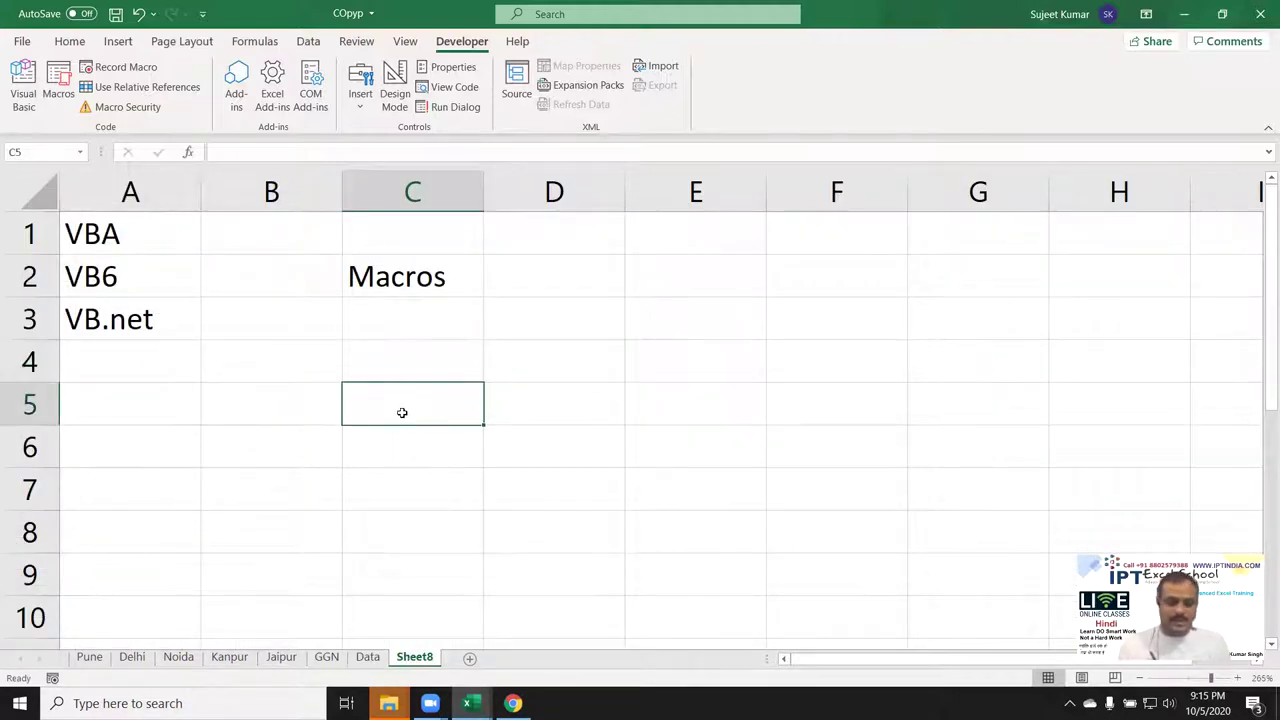
type("Function")
key("Return")
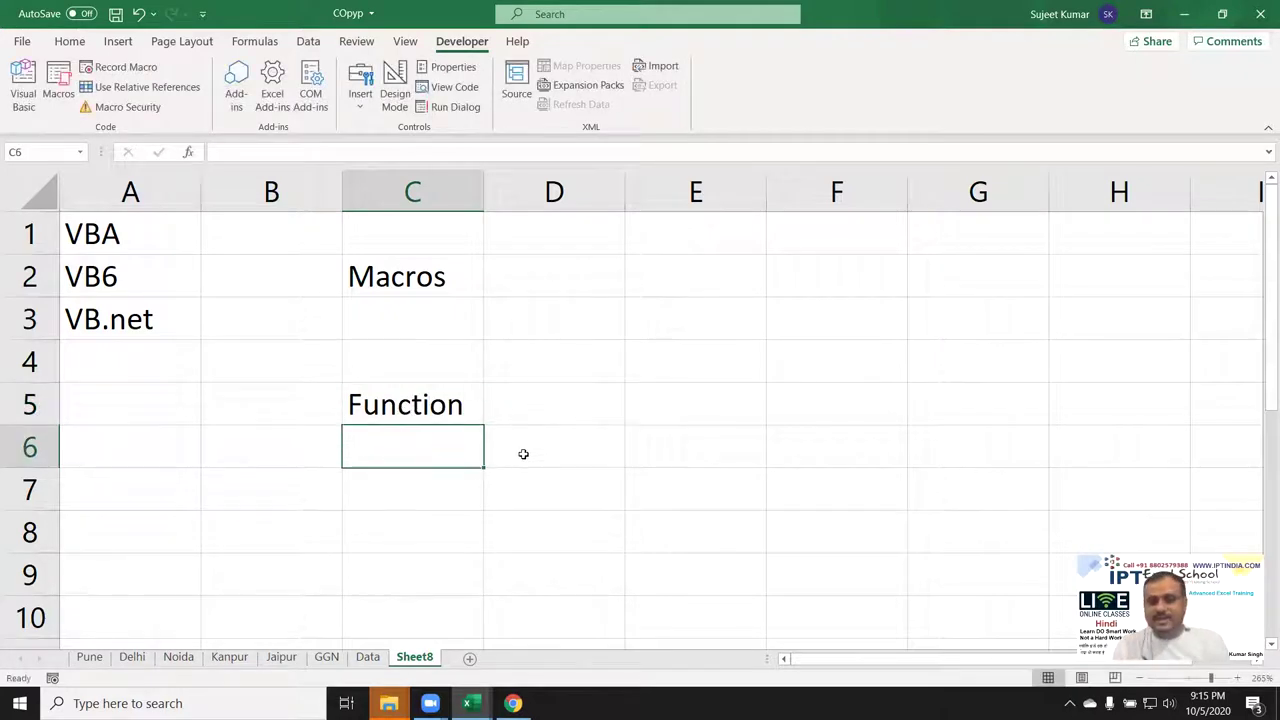
- Start and cancel a =vl formula in D6, then view the Formulas commands
left_click(523, 454)
type("=vl")
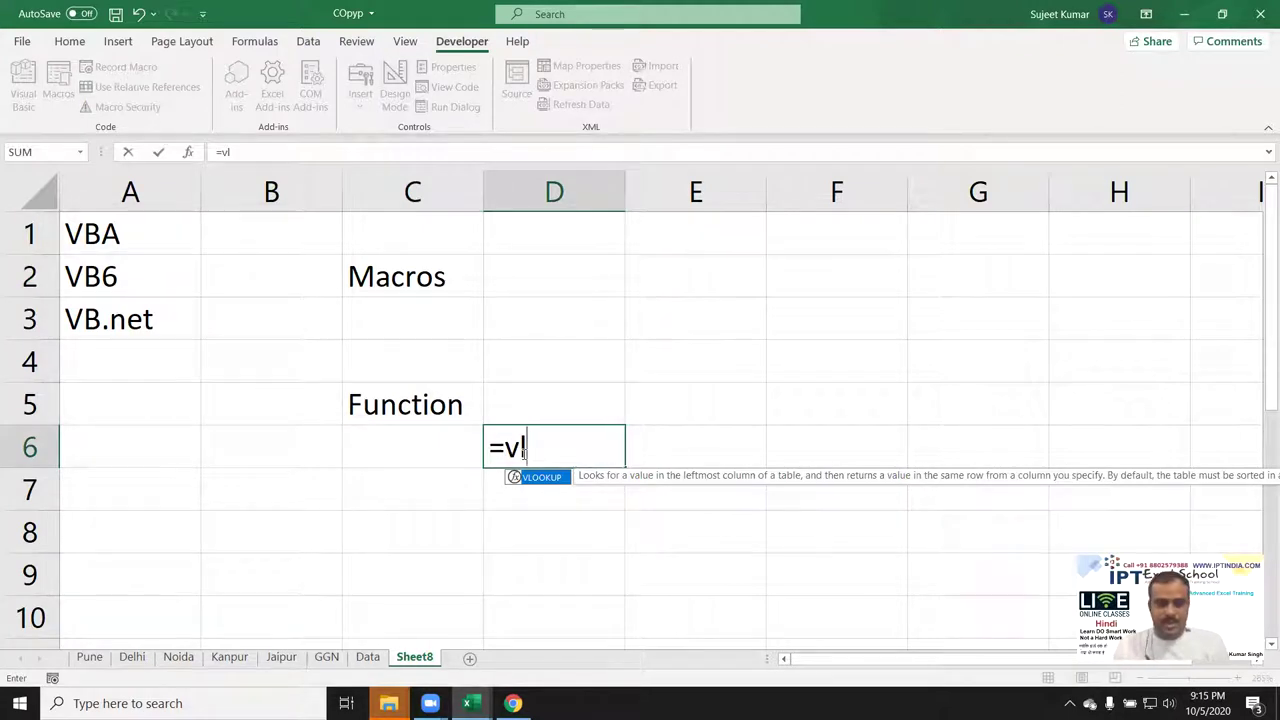
key("Escape")
key("Escape")
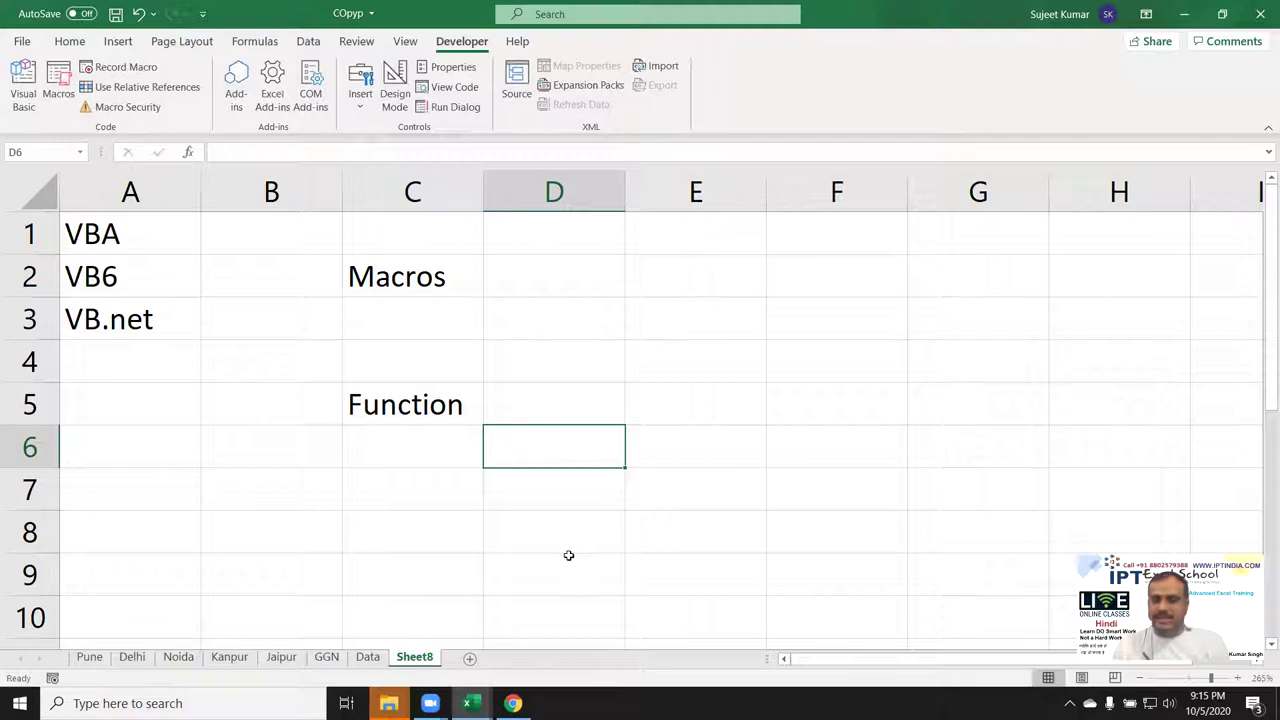
left_click(258, 42)
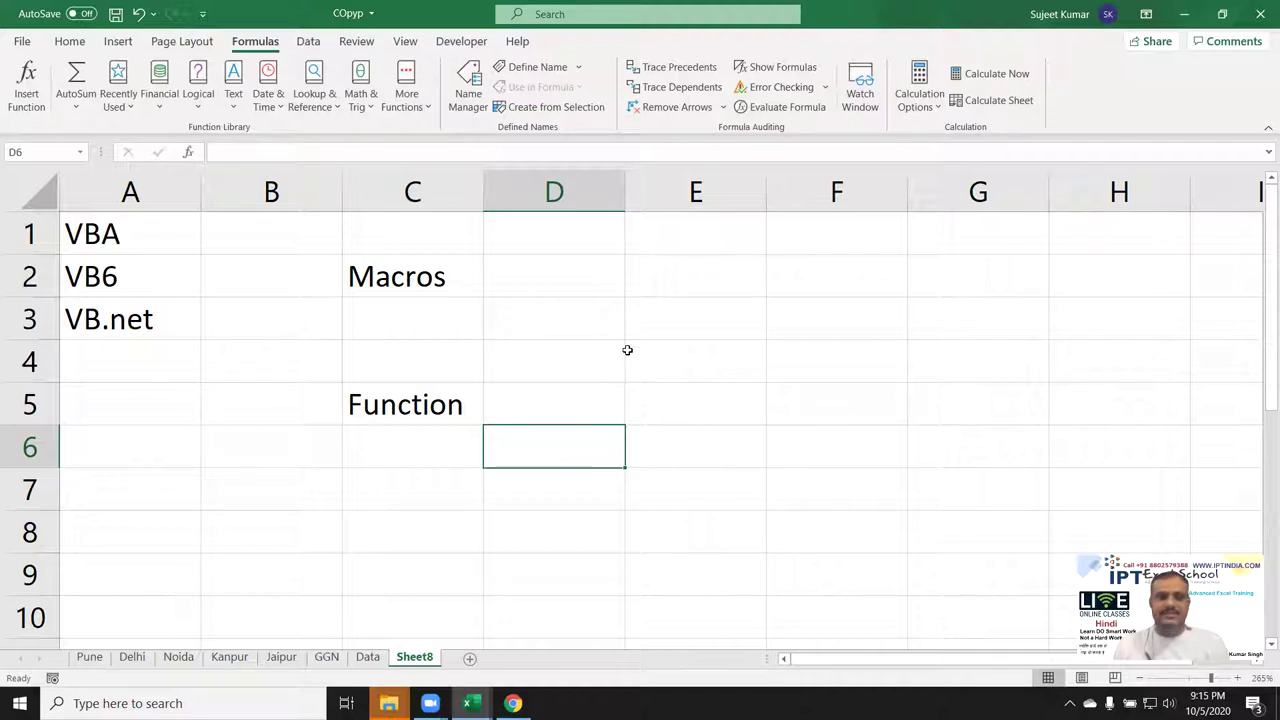
left_click(427, 406)
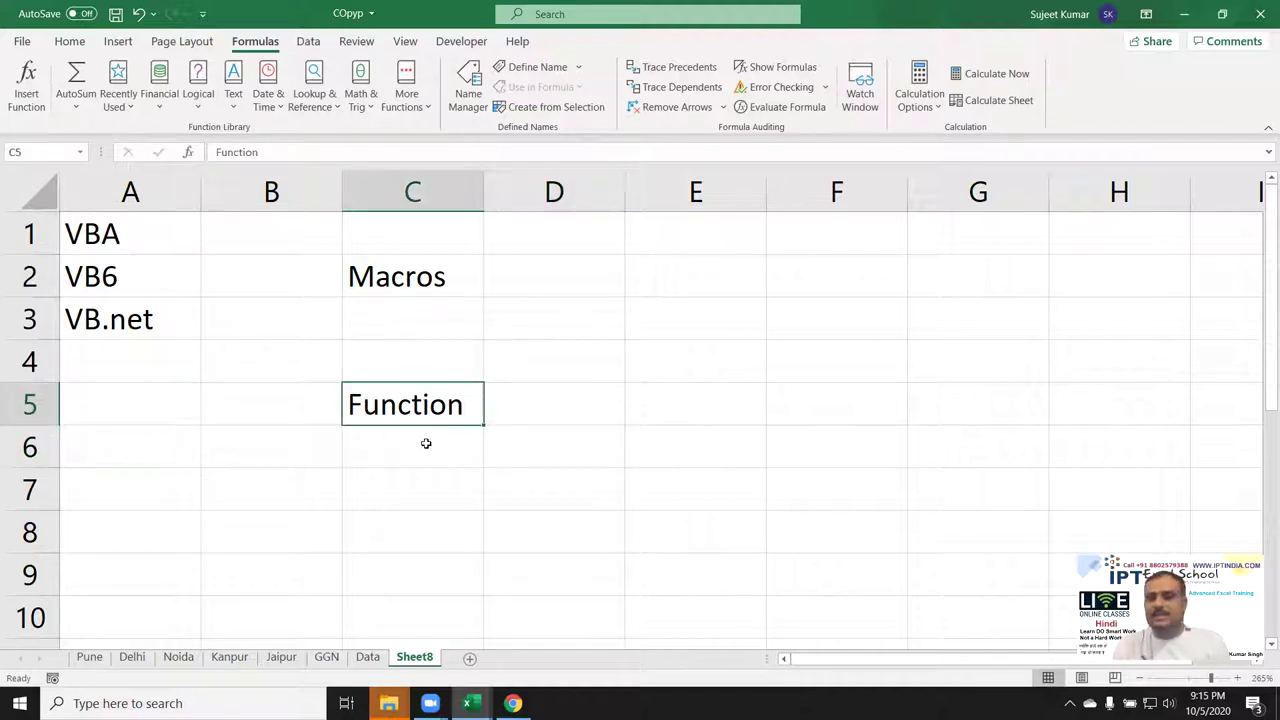
left_click(427, 451)
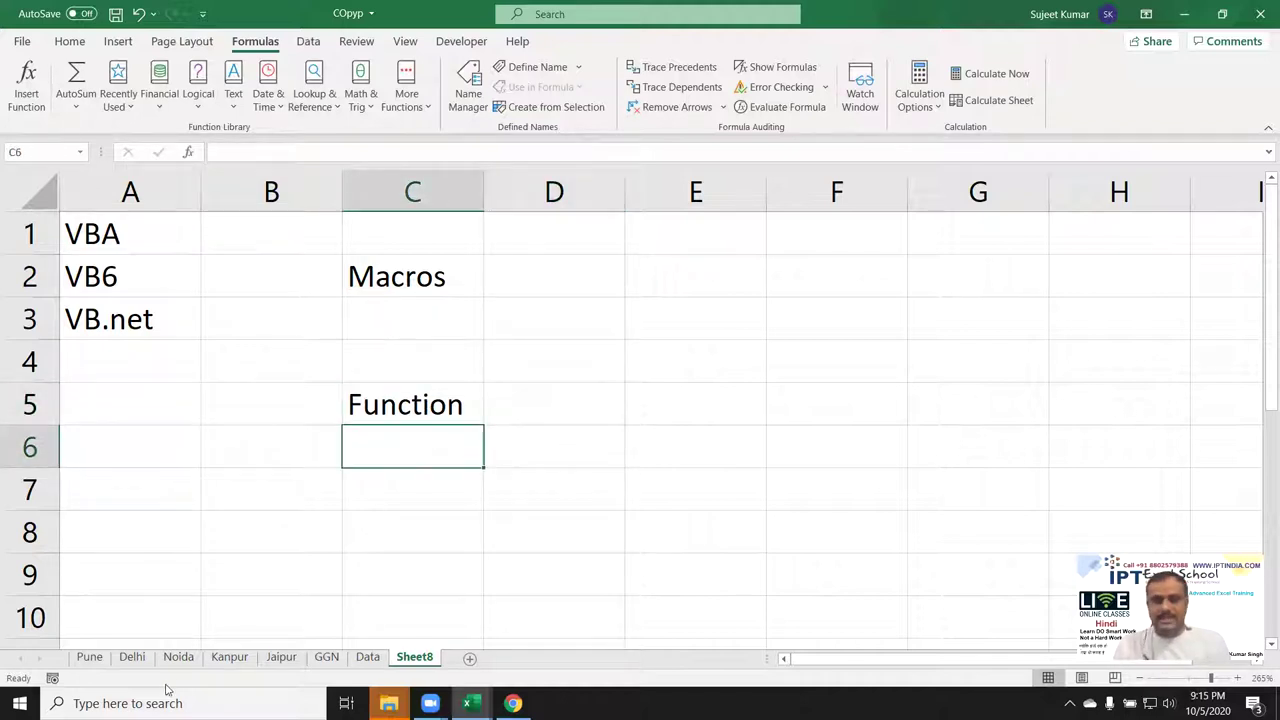
- Add a new blank worksheet and open the Data workbook from the recent files list
left_click(470, 661)
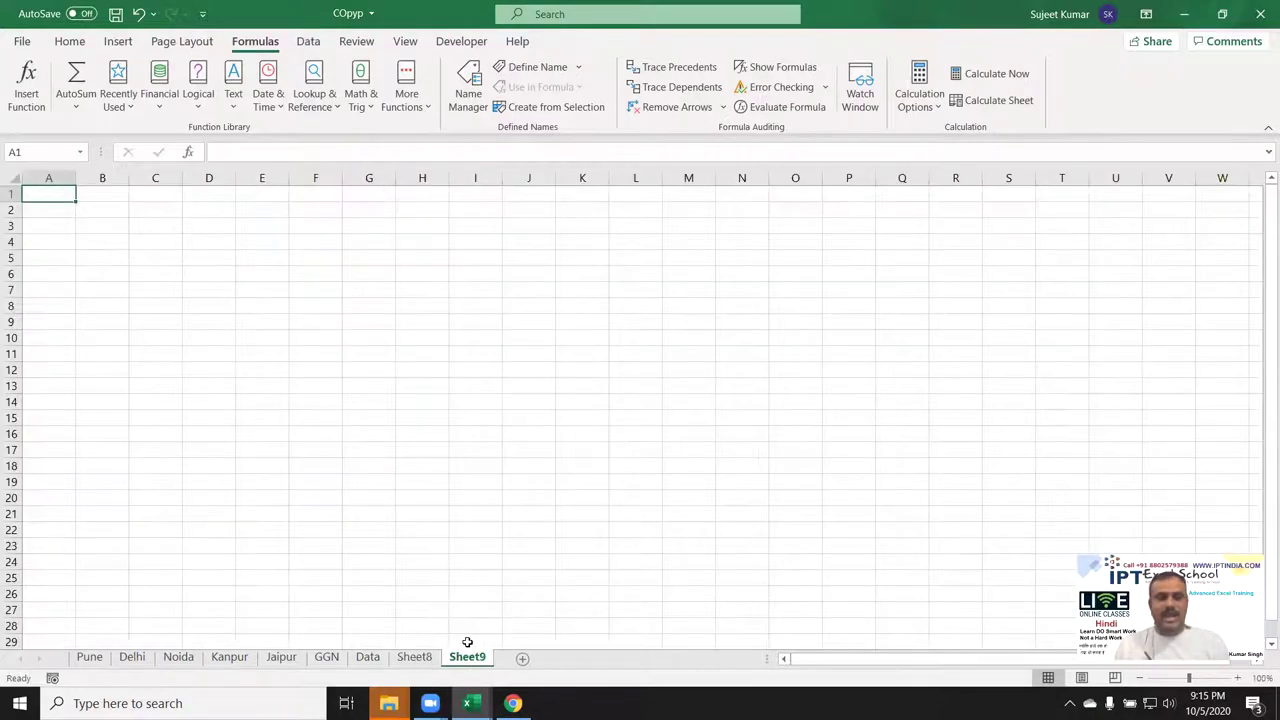
left_click(22, 43)
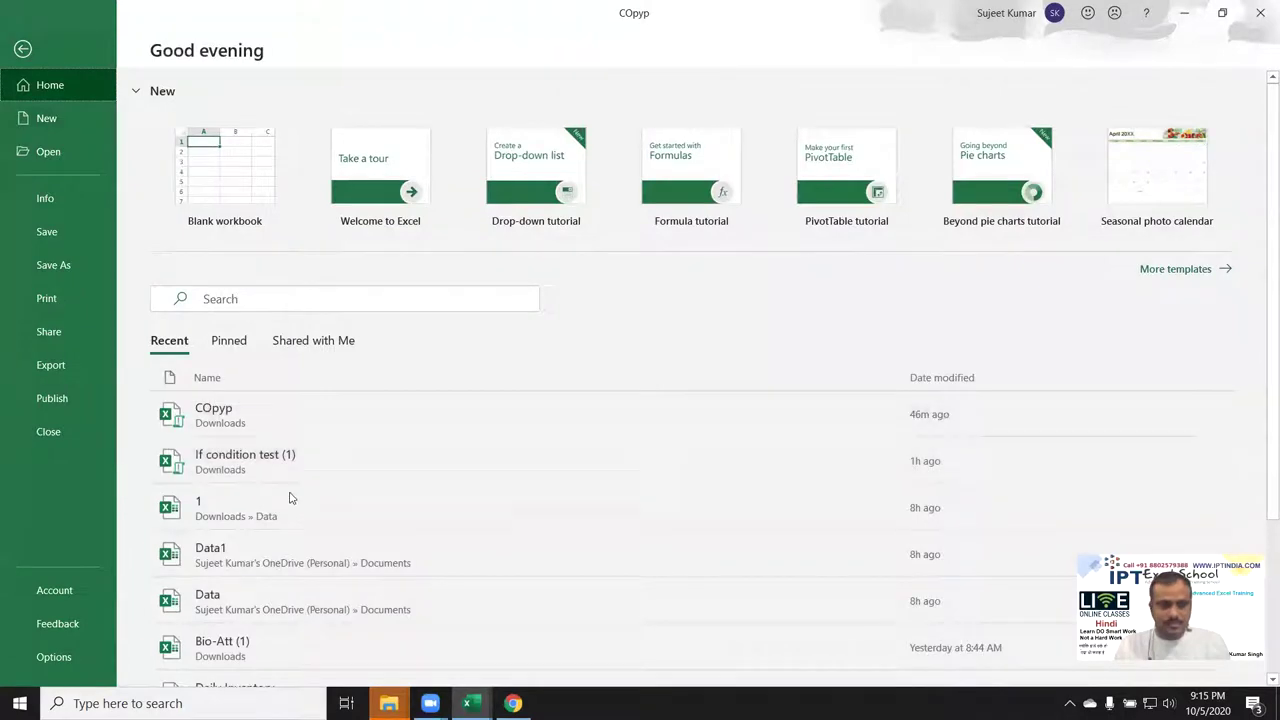
left_click(293, 601)
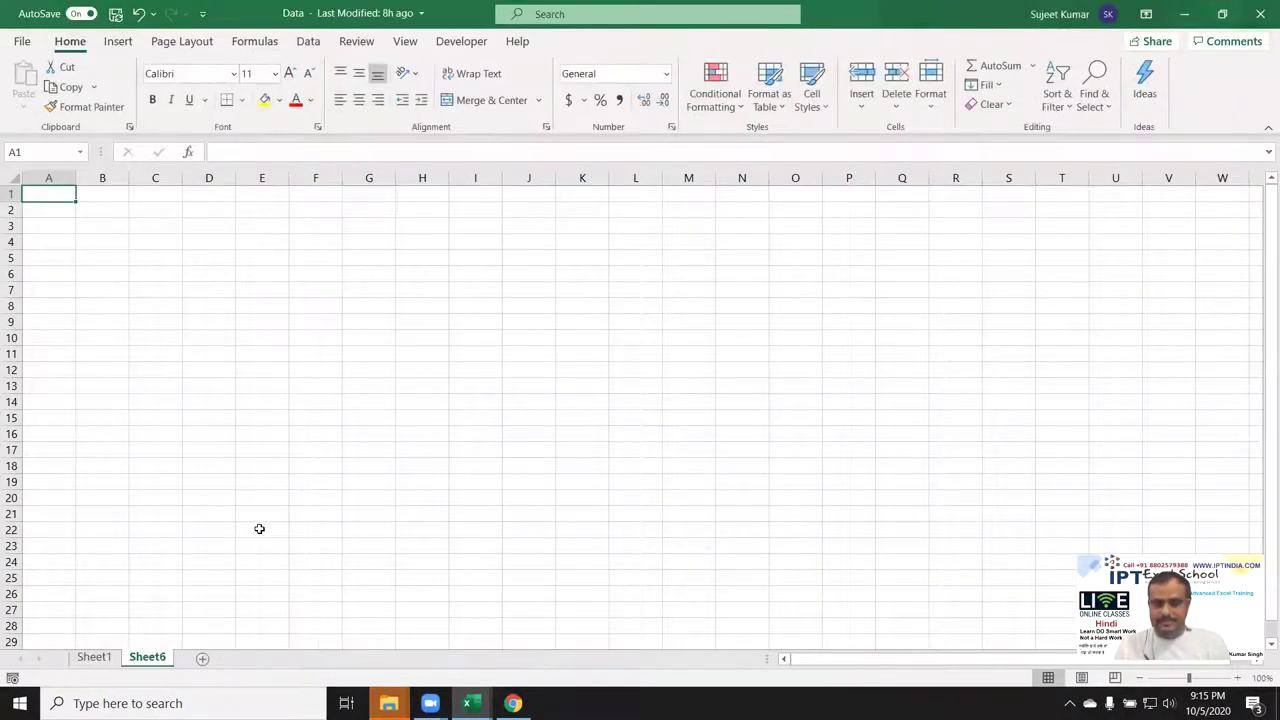
- Copy the Name-to-Qty data C1:F143 from Data's Sheet1 and paste it into Sheet9 at A1
left_click(108, 657)
left_click(195, 322)
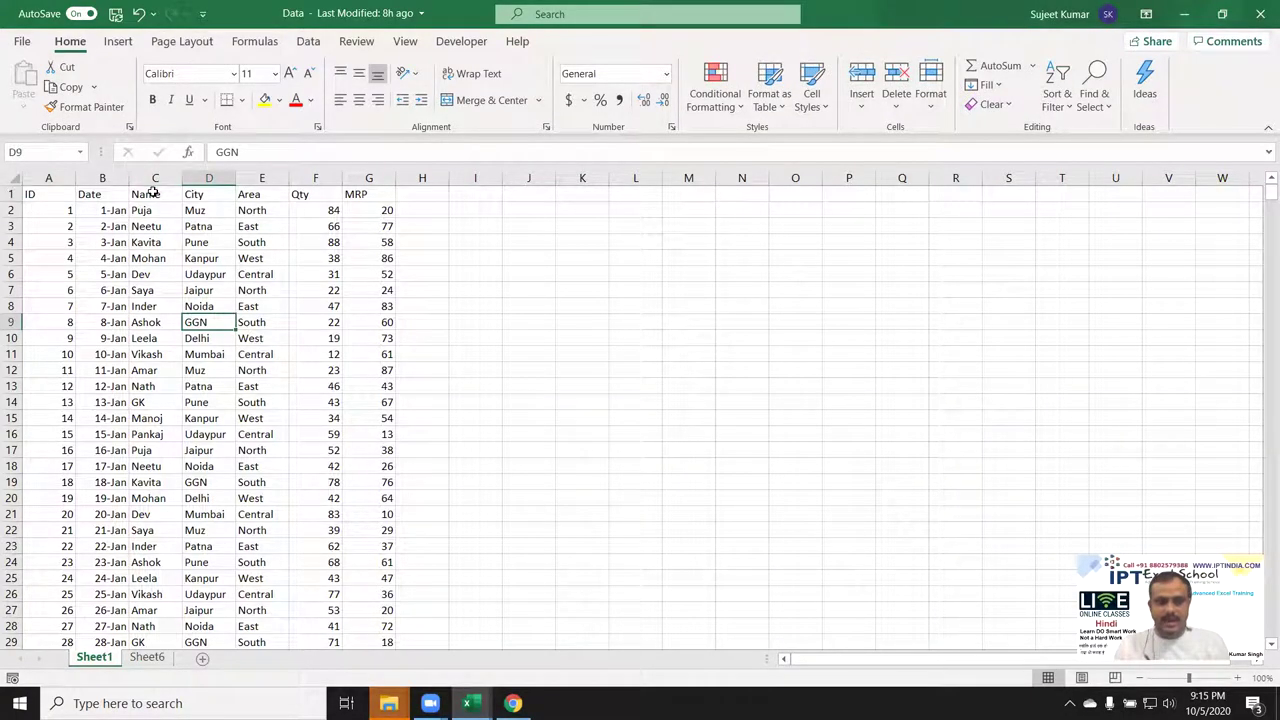
left_click_drag(152, 192, 365, 645)
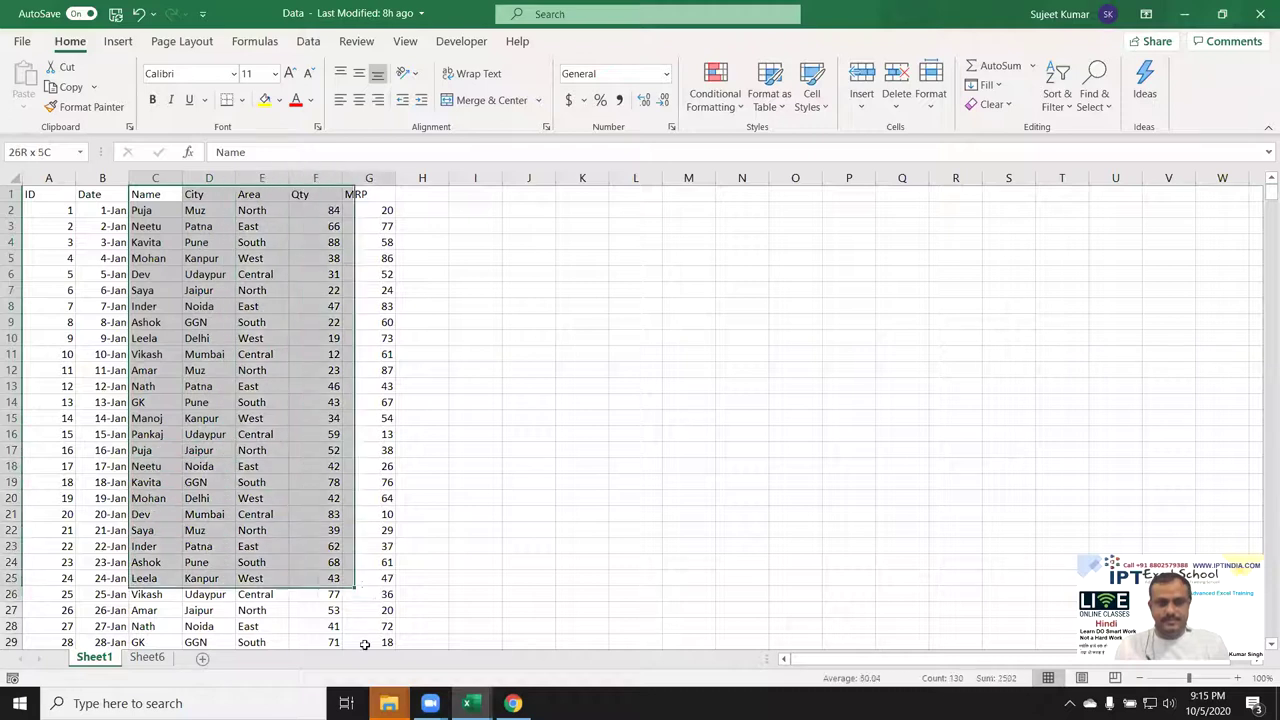
mouse_move(365, 645)
left_mouse_down()
mouse_move(315, 616)
mouse_move(292, 629)
left_mouse_up()
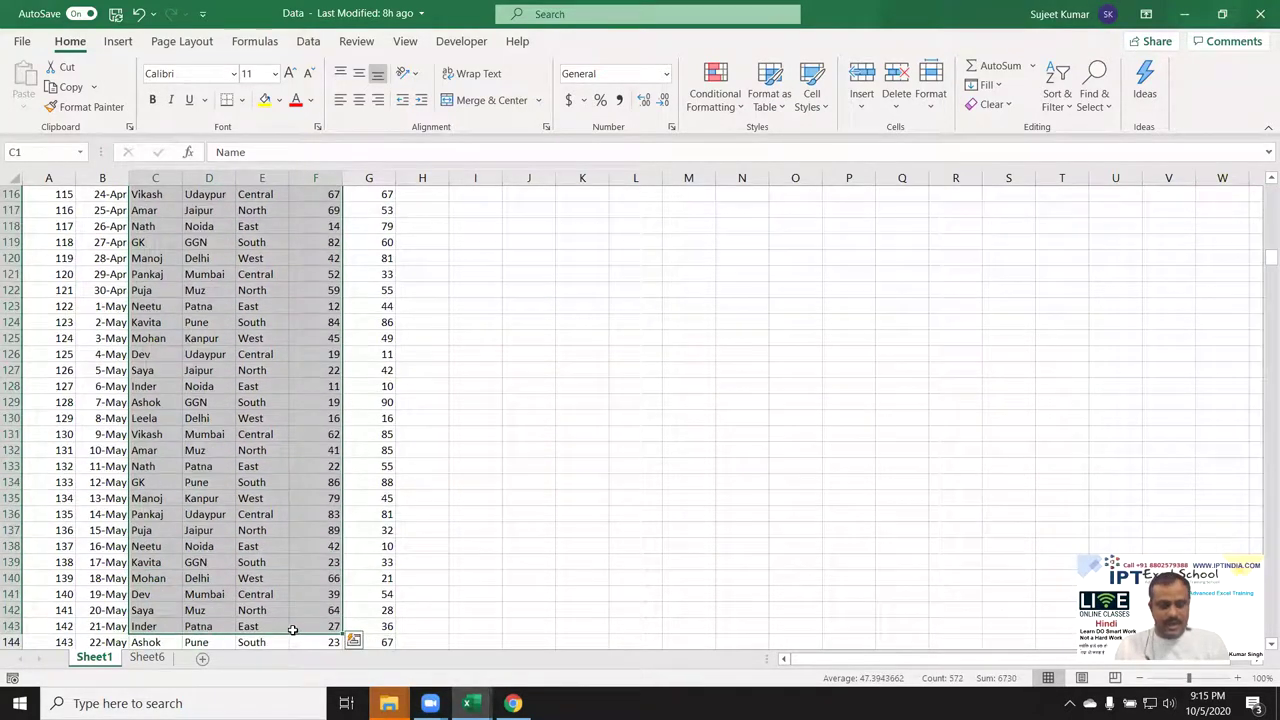
key("ctrl+c")
key("ctrl+Tab")
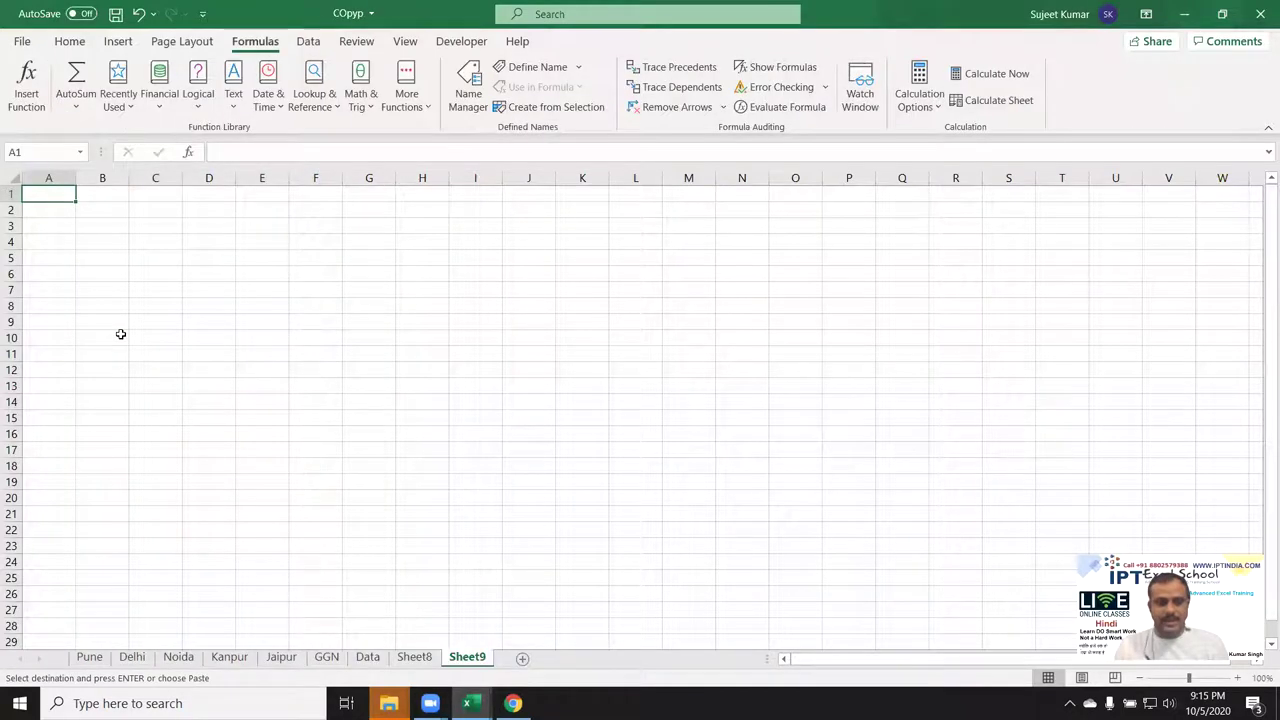
key("ctrl+v")
- Close the Data workbook
key("ctrl+Tab")
key("ctrl+BackSpace")
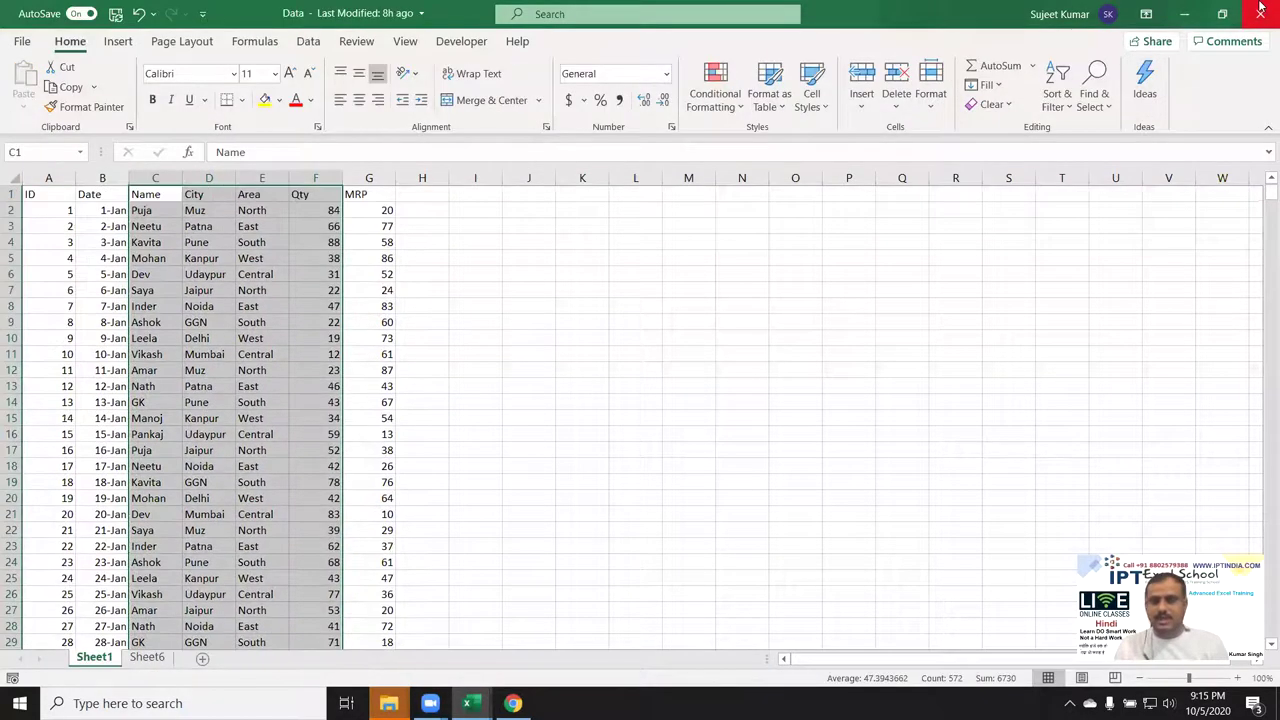
left_click(1260, 10)
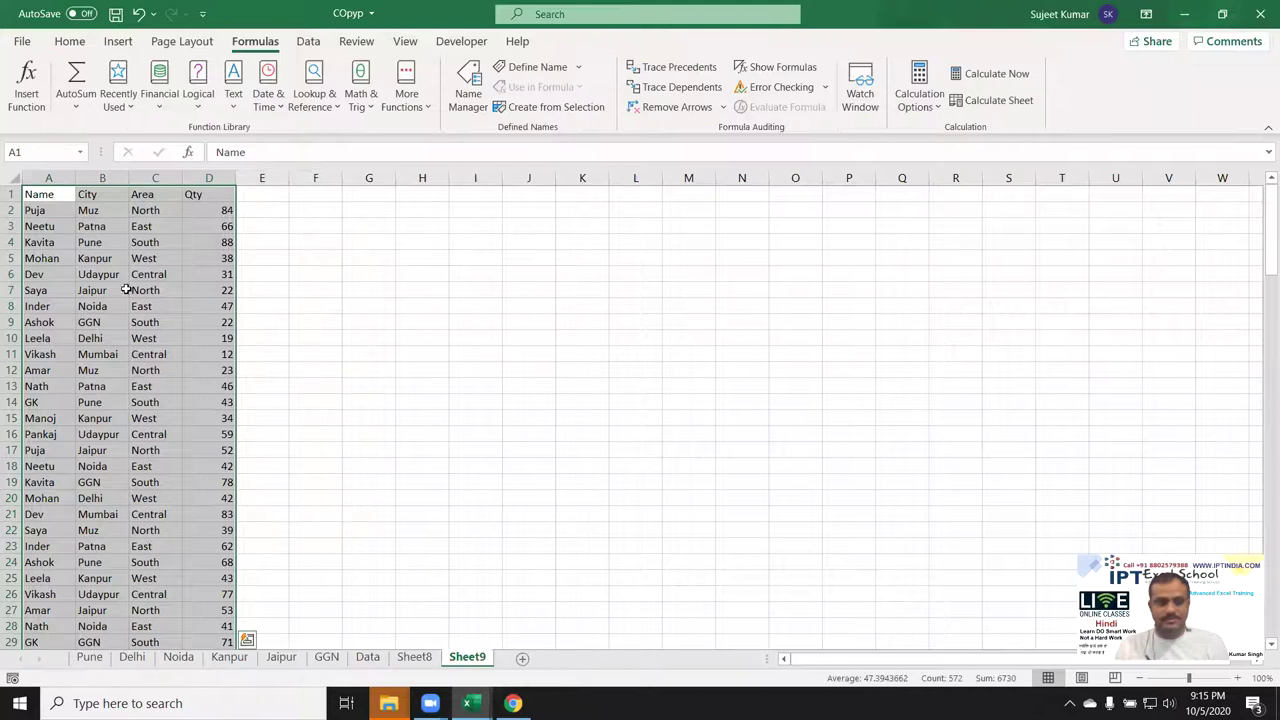
- Delete the City and Area columns from Sheet9
left_click(97, 179)
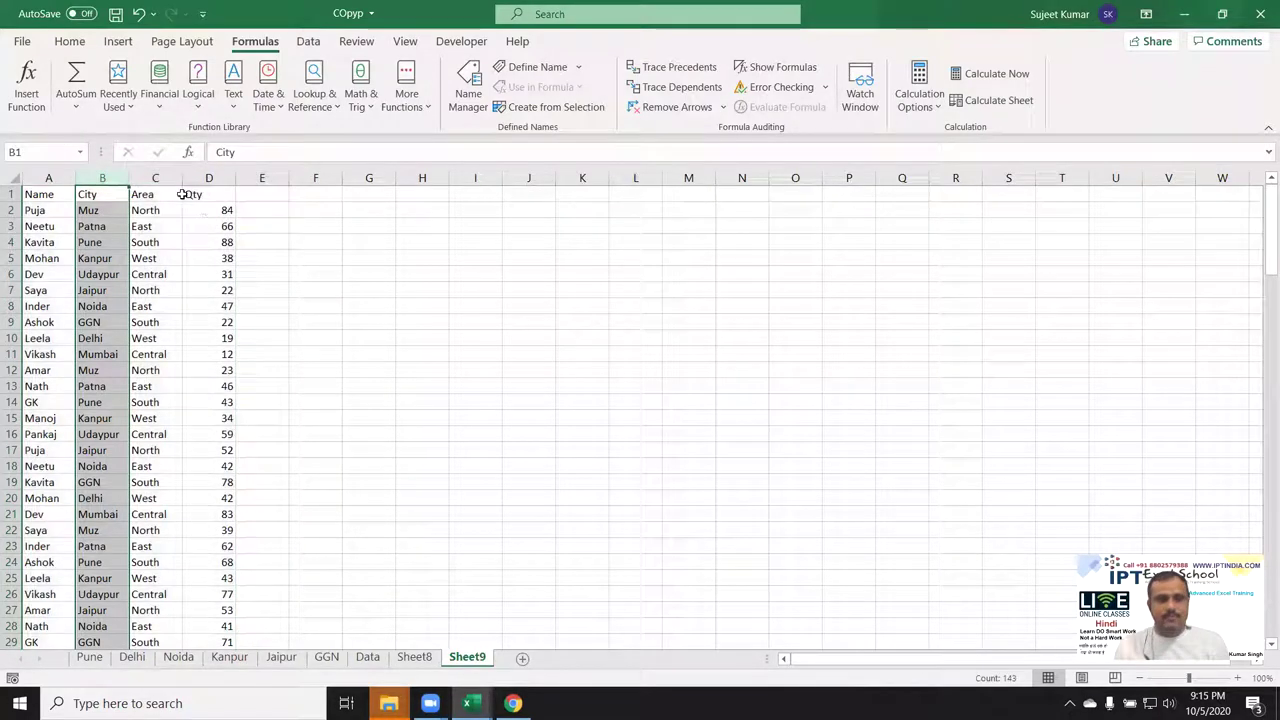
left_click_drag(116, 179, 133, 178)
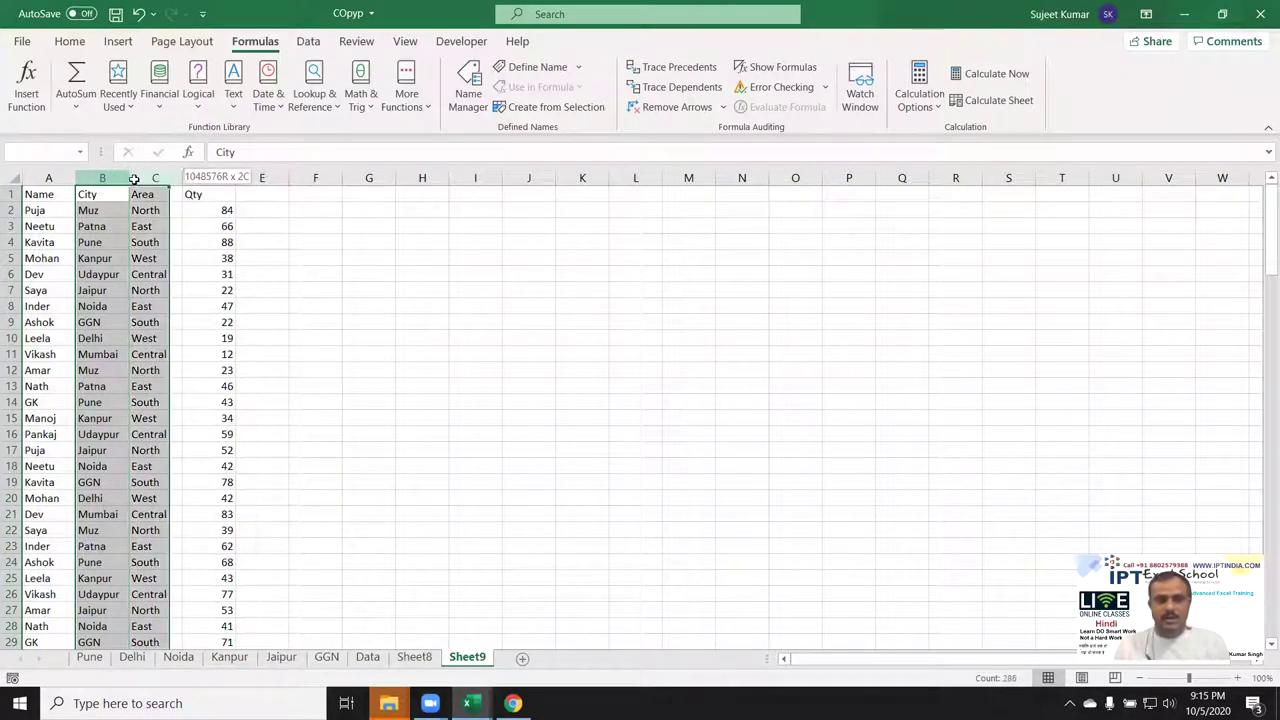
key("ctrl+minus")
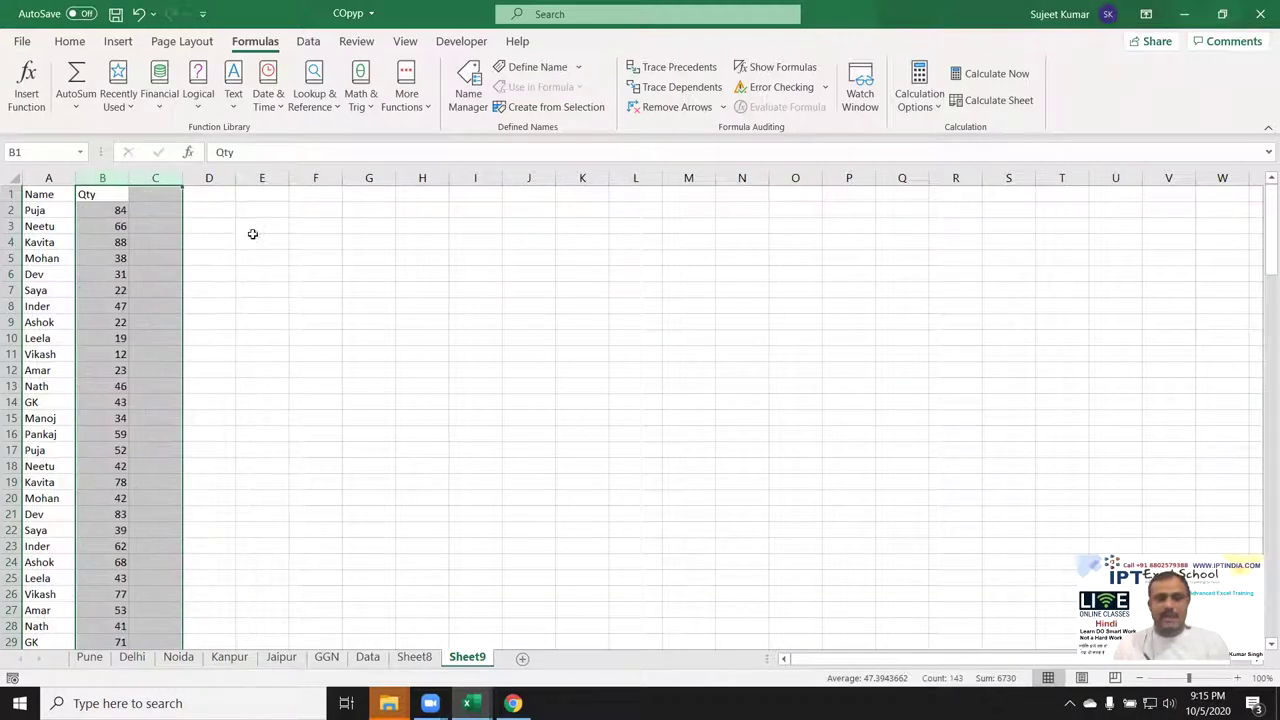
left_click(255, 226)
- Type Puja in E3 and enter =VLOOKUP(E3,A:B,2,0) in F3, returning 84
type("Puj")
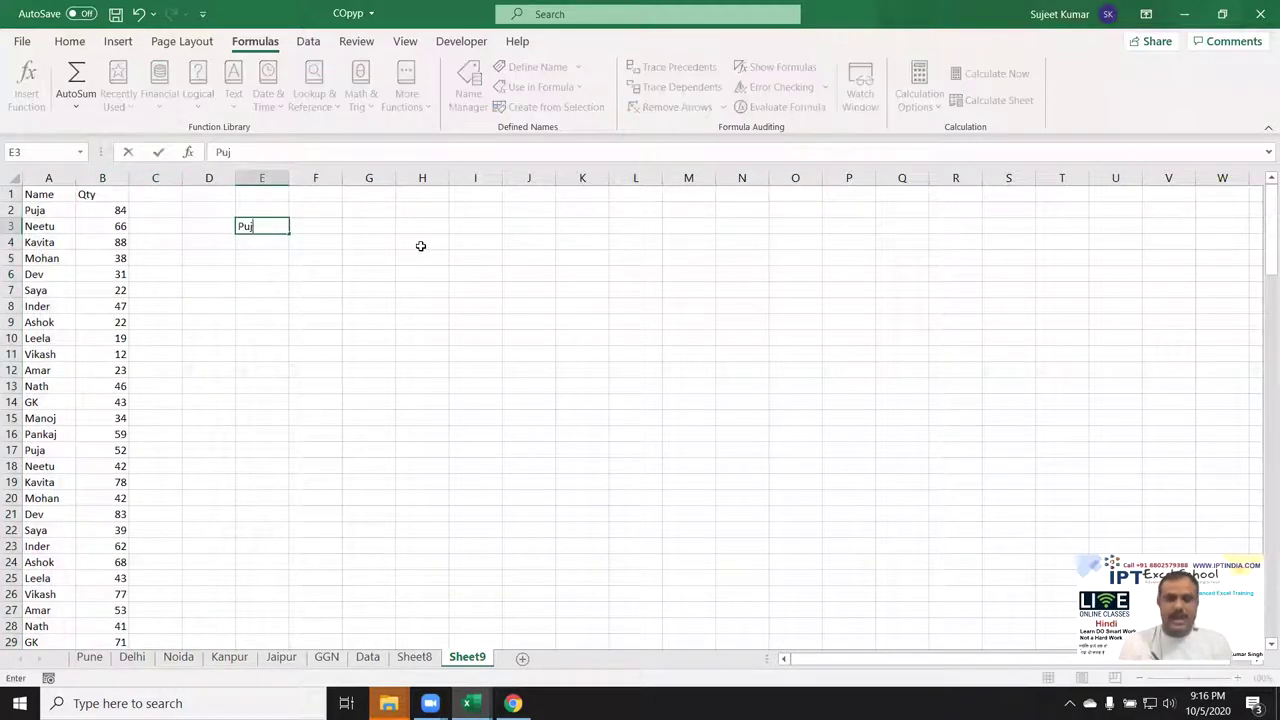
type("a")
key("Tab")
type("=vl")
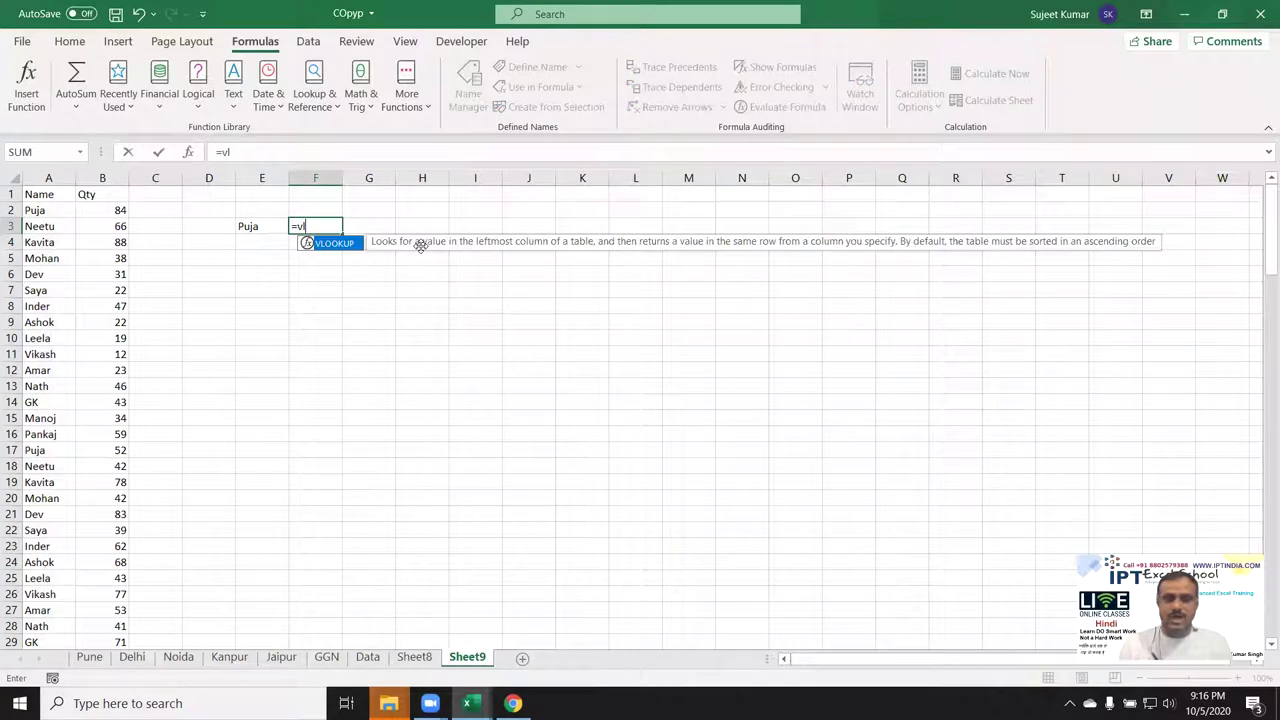
key("Tab")
key("Left")
type(",")
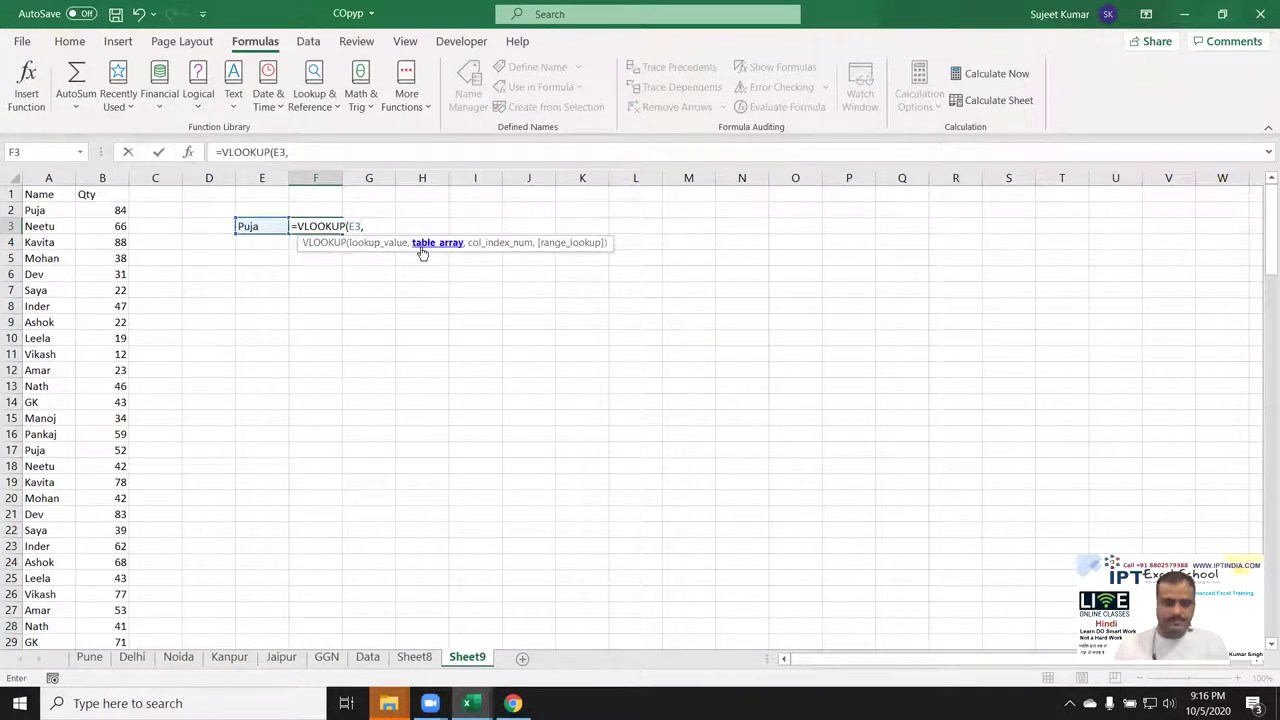
left_click_drag(51, 178, 96, 178)
type(",2,0")
key("Return")
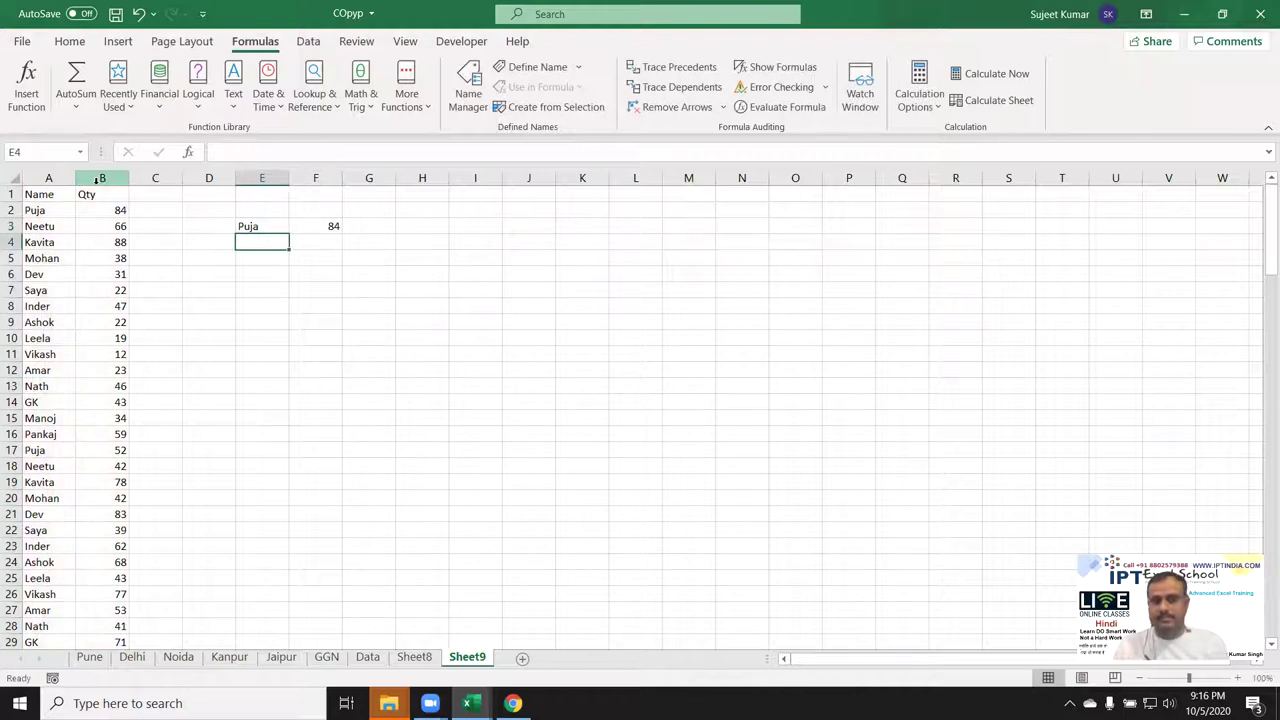
key("Down")
key("Down")
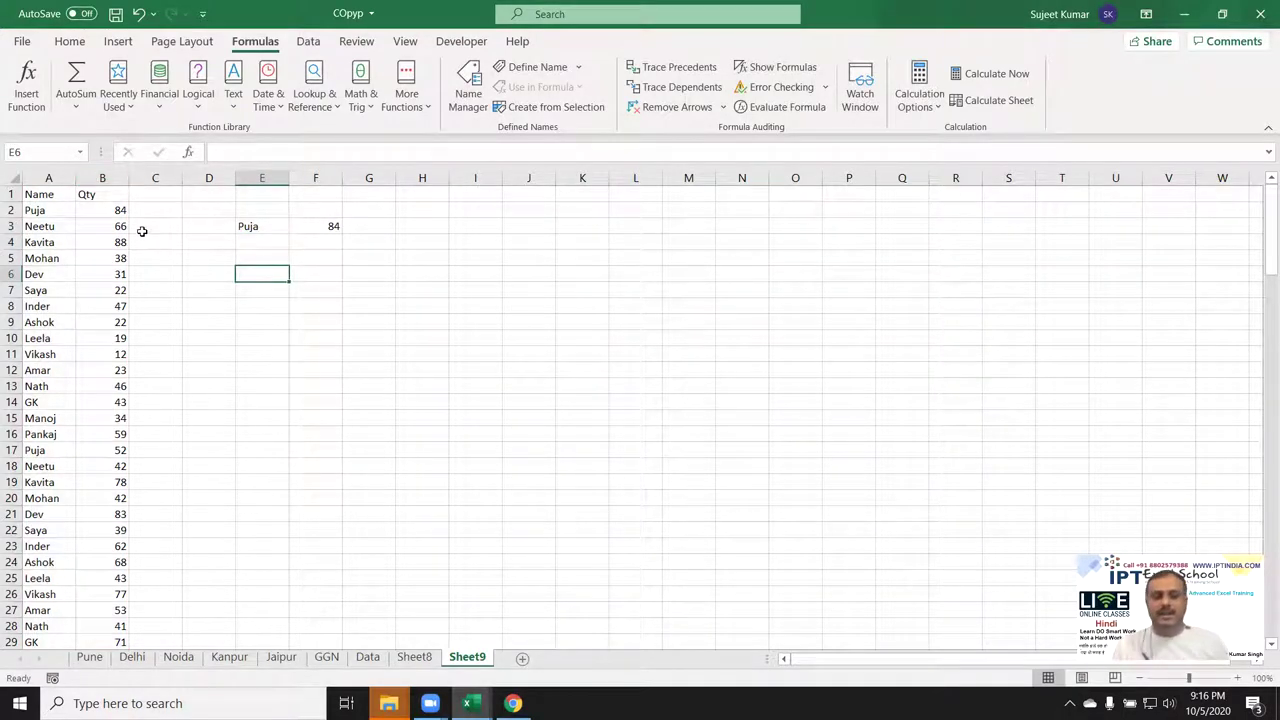
left_click_drag(262, 274, 448, 484)
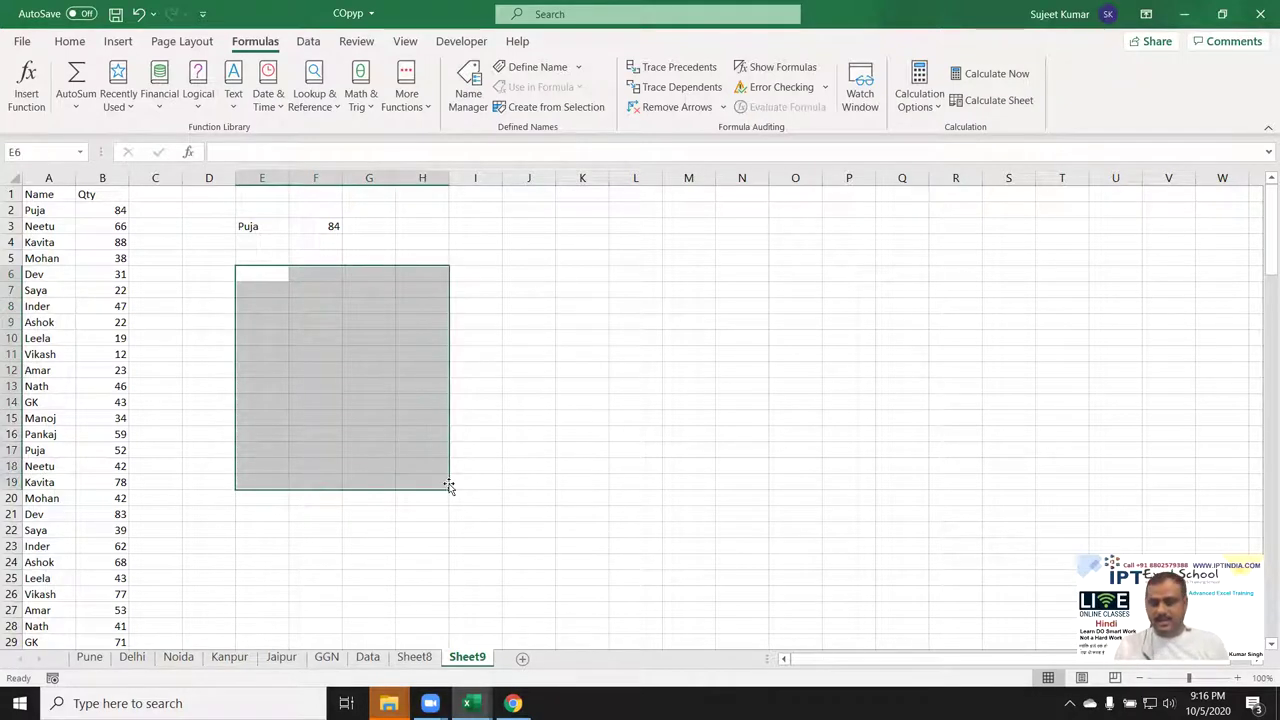
- Start a FILTER formula in E5 using A1:B143 as the array
left_click(264, 257)
type("=fi")
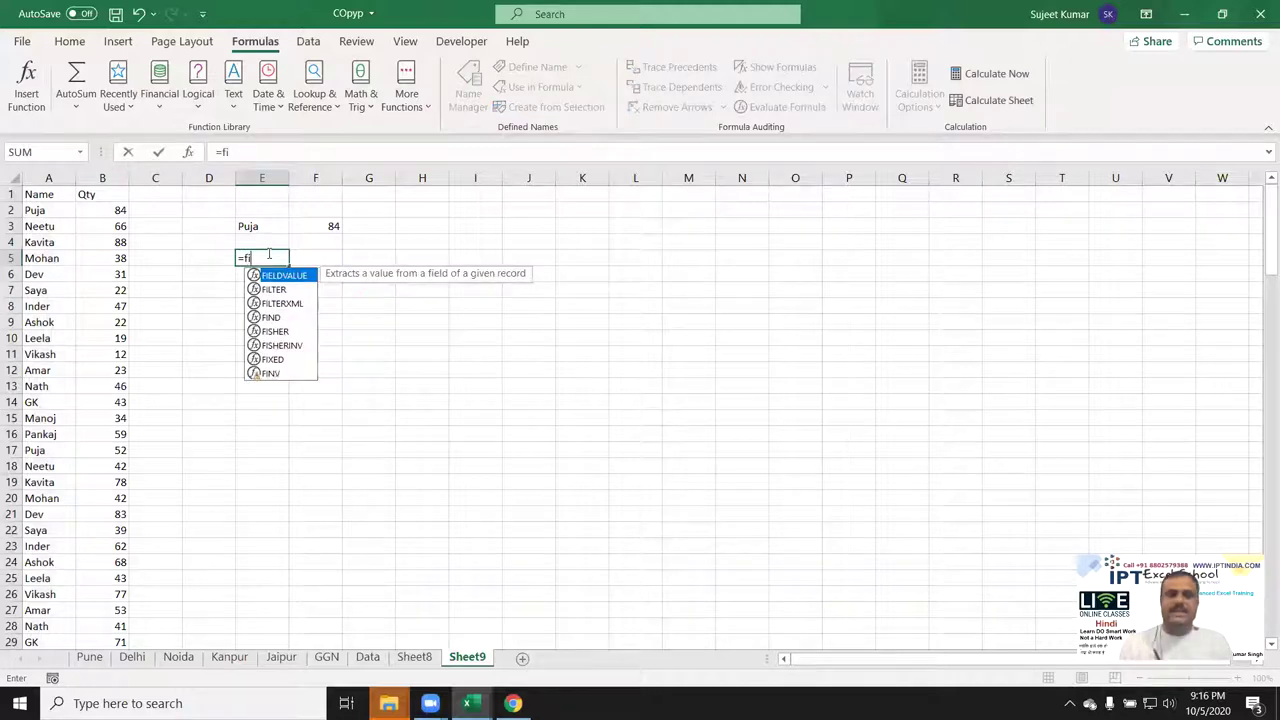
type("l")
key("Tab")
key("Left")
key("Left")
key("Up")
key("Up")
key("Up")
key("Up")
key("Left")
key("Left")
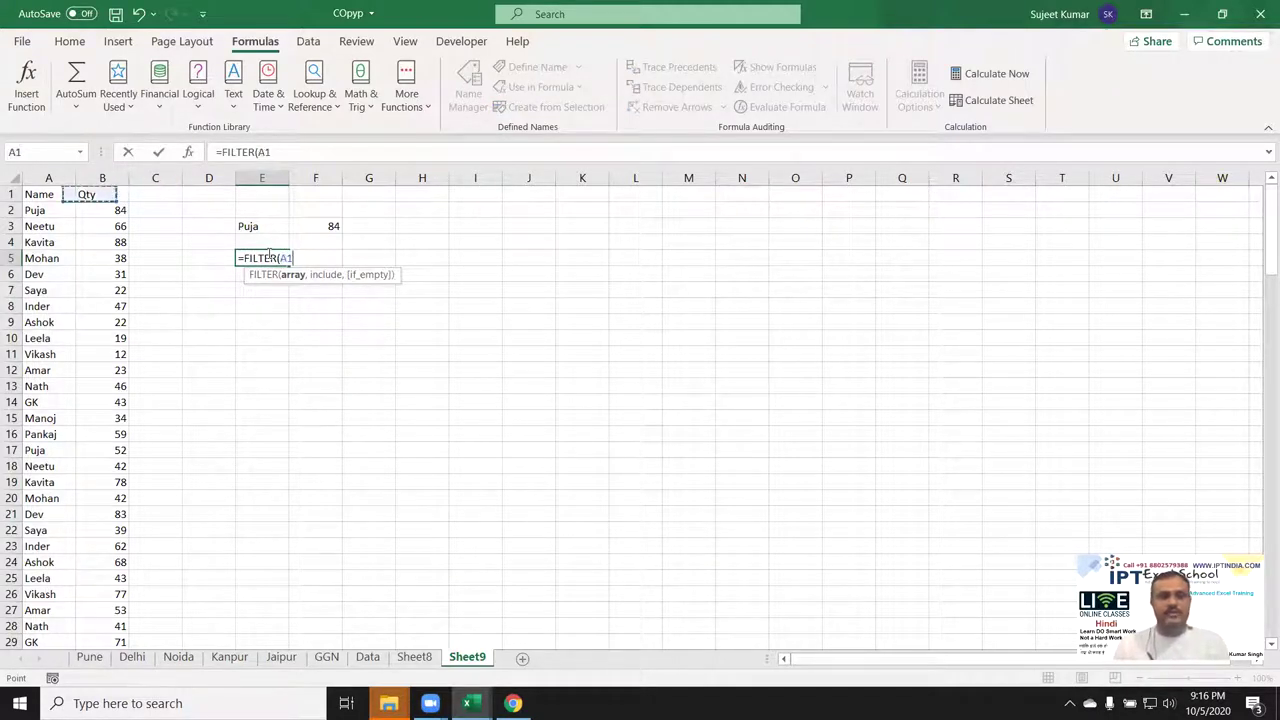
key("shift+Right")
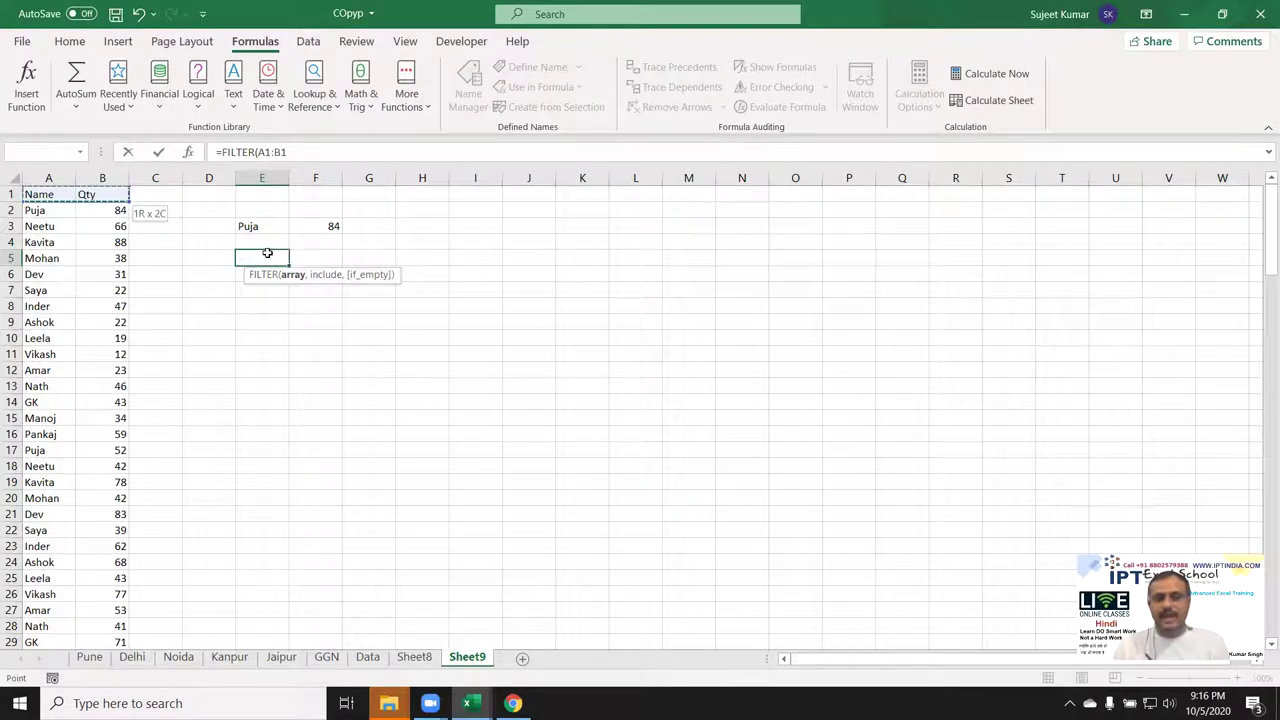
key("ctrl+shift+Down")
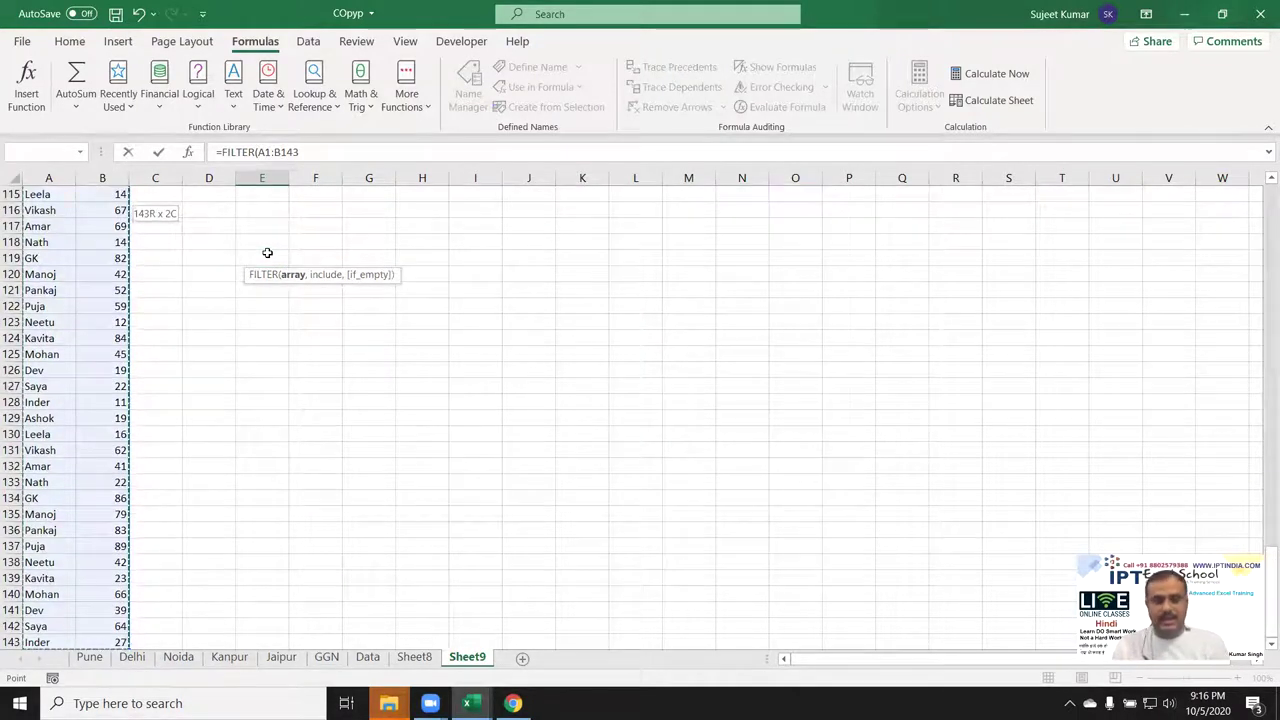
type(",")
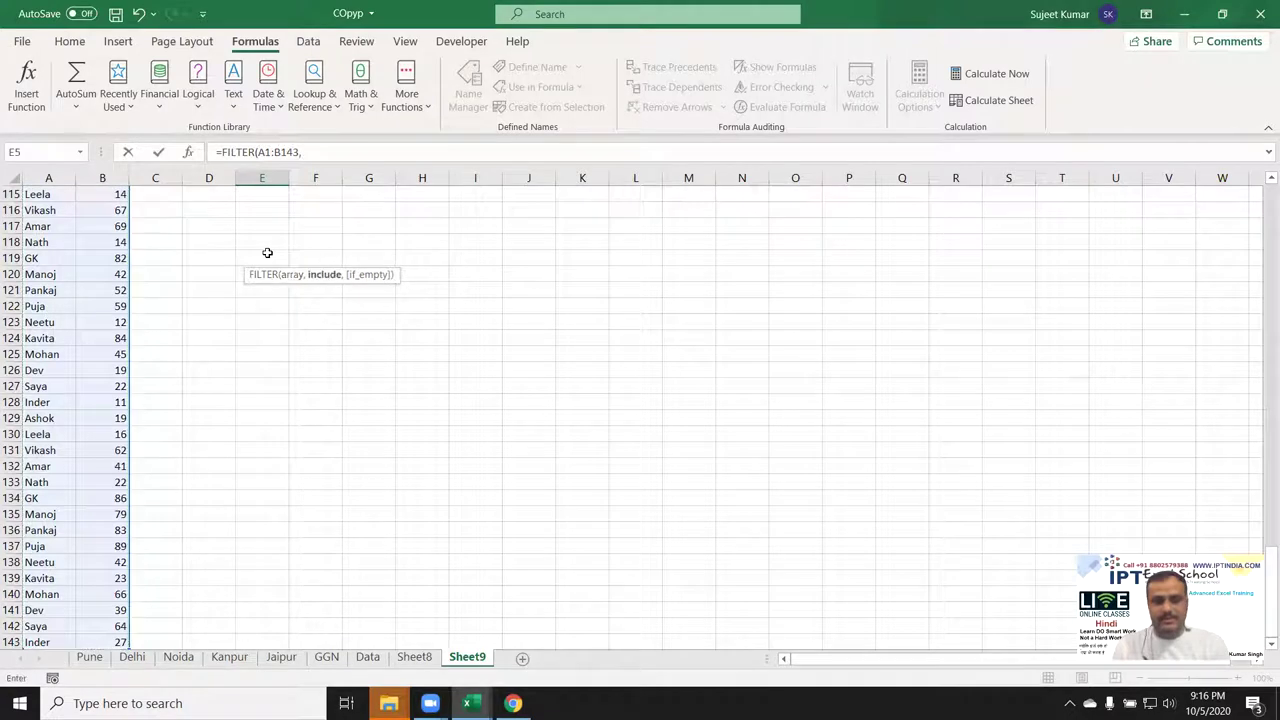
- Add the include condition A1:A143=E3 and commit the FILTER formula
key("Up")
key("Up")
key("Up")
key("Left")
key("Left")
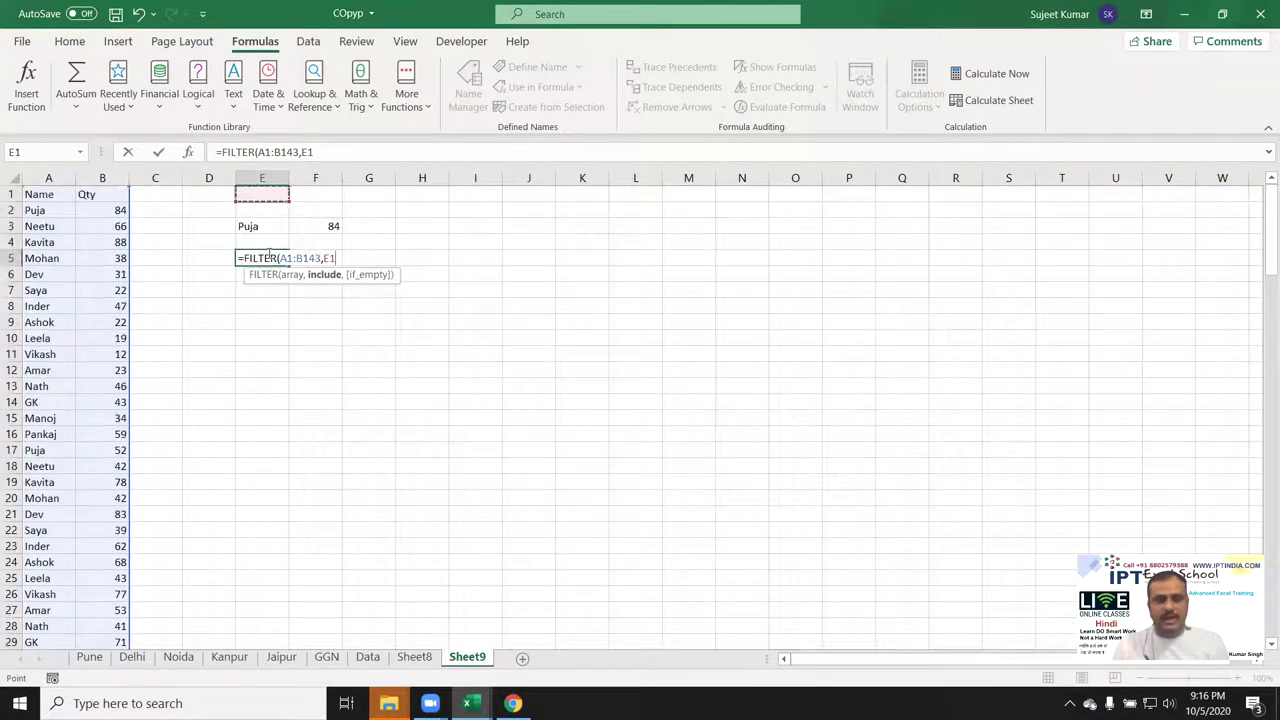
key("Left")
key("Left")
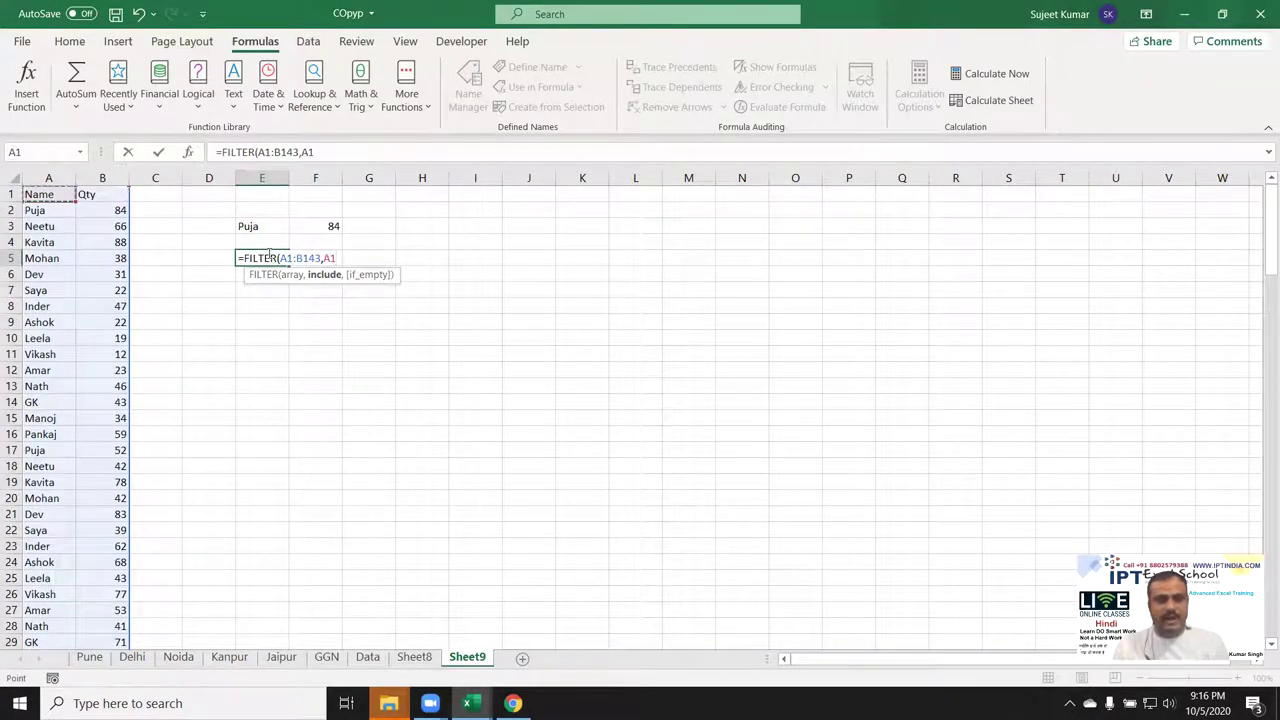
key("ctrl+shift+Down")
type(":A143=")
key("Up")
key("Up")
key("Up")
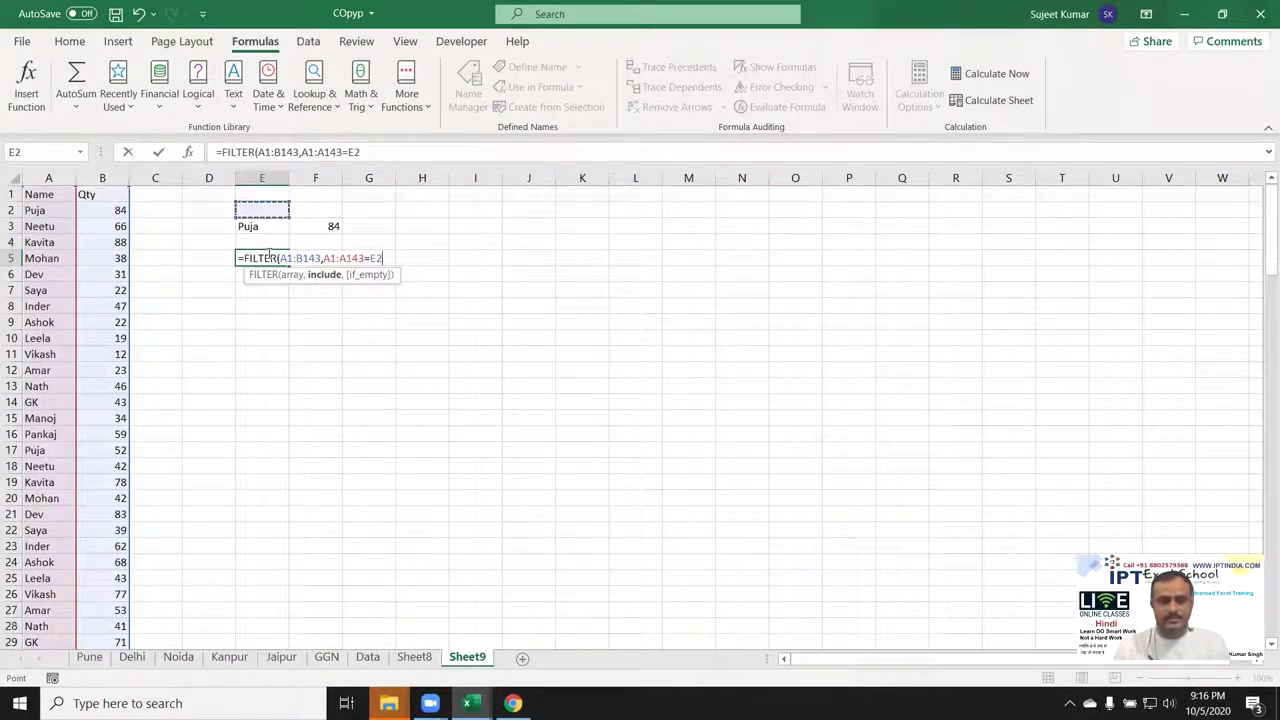
key("Down")
key("Return")
type("]")
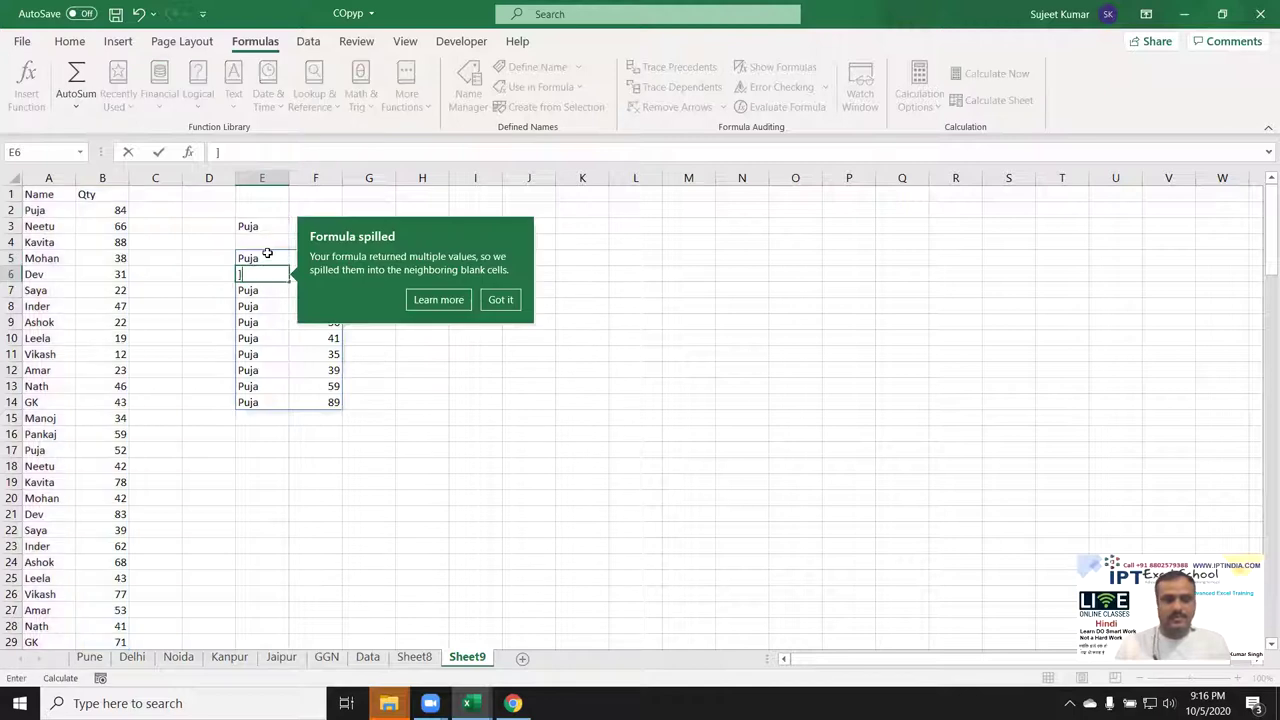
- Dismiss the spill notice and undo the stray entry so Puja's results spill into E5:F14
left_click(510, 305)
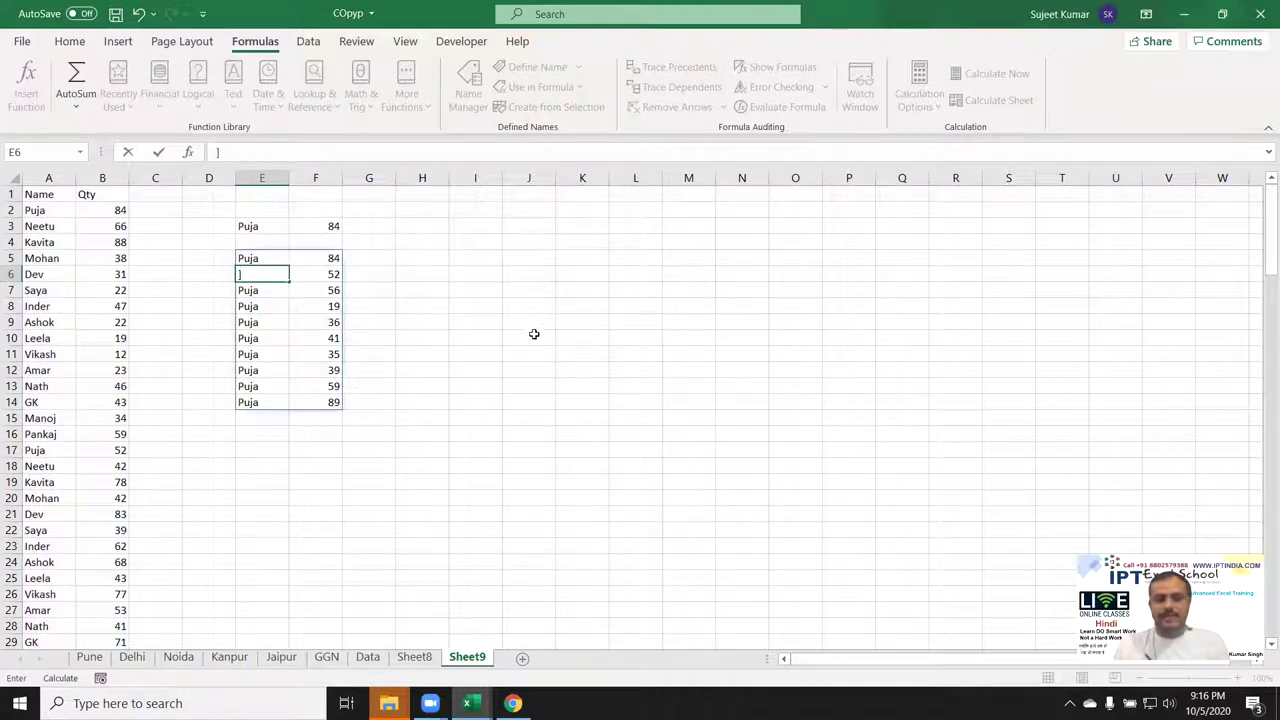
left_click(535, 336)
key("ctrl+z")
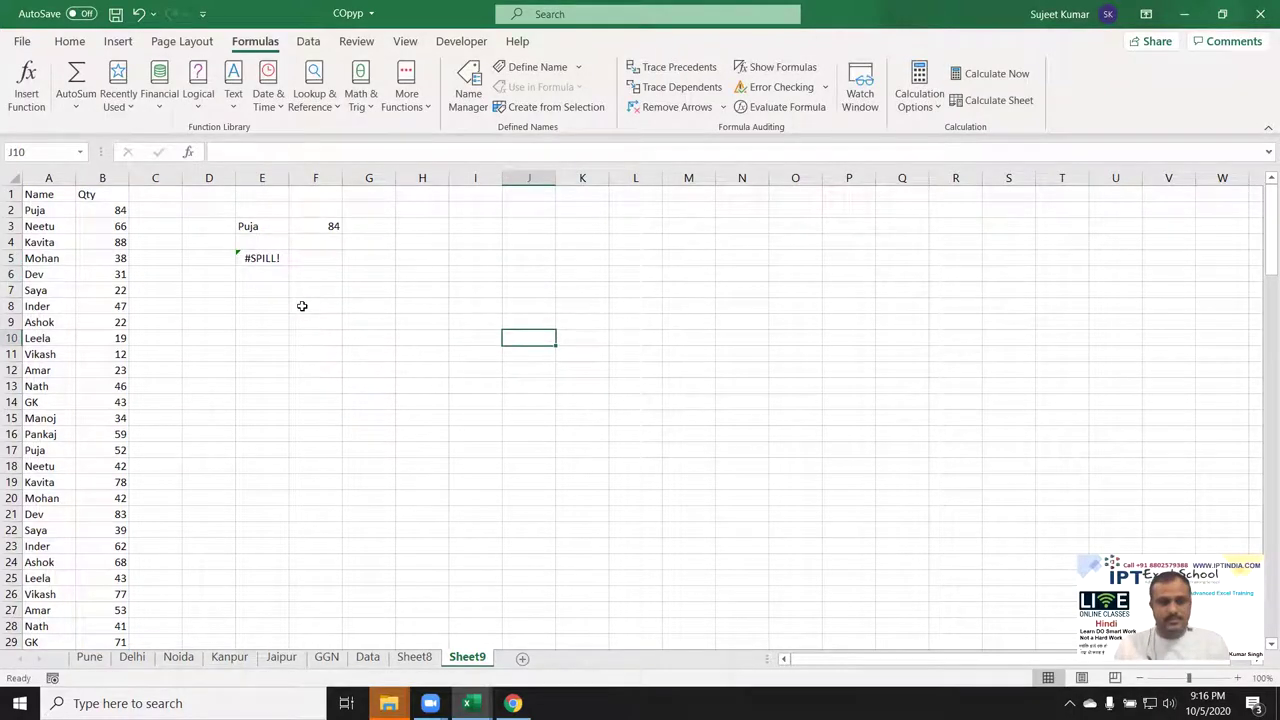
left_click(595, 323)
left_click_drag(249, 260, 330, 400)
- Cancel the quantities typed in F3 and clear its VLOOKUP result
left_click(330, 222)
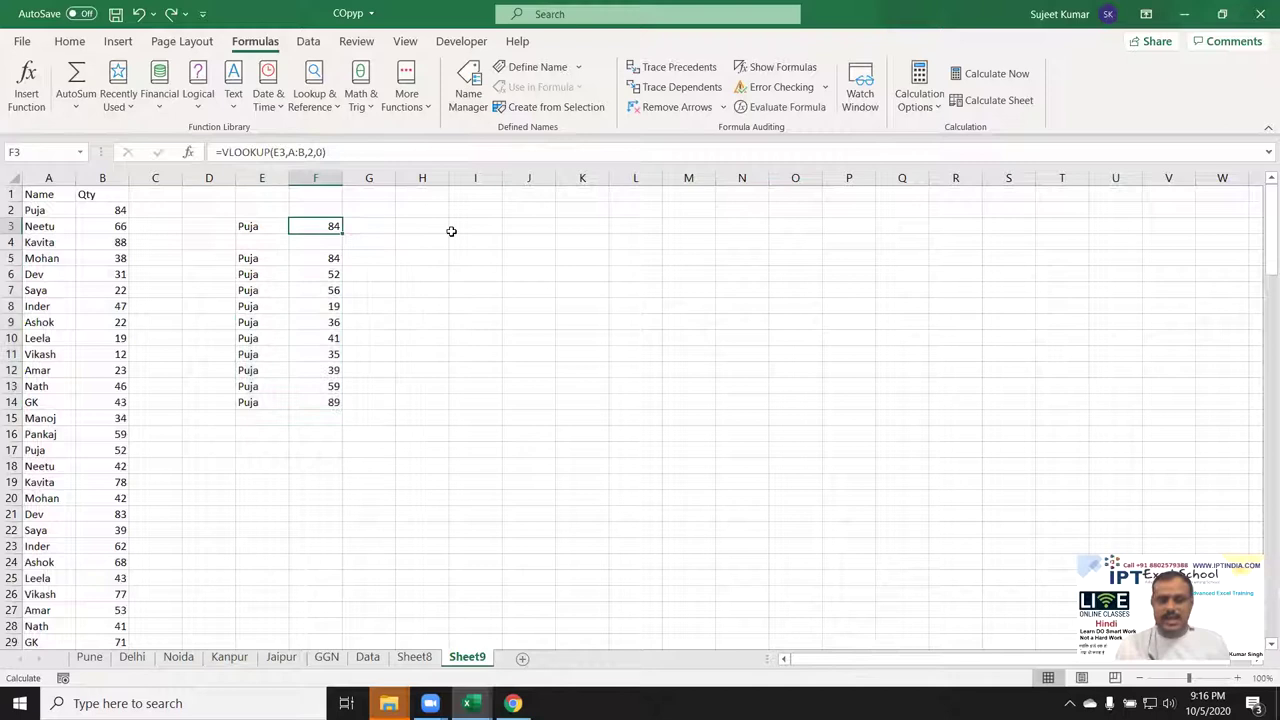
type("84,52,56,1")
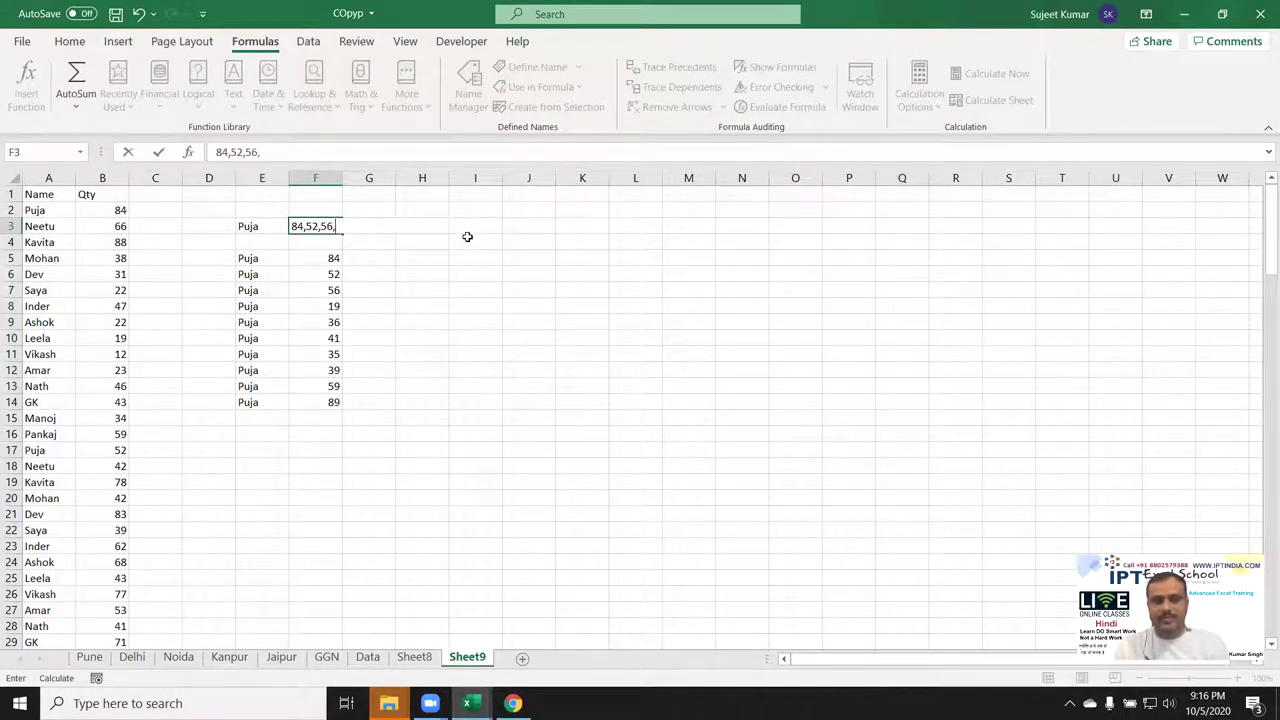
type("9,36")
key("Escape")
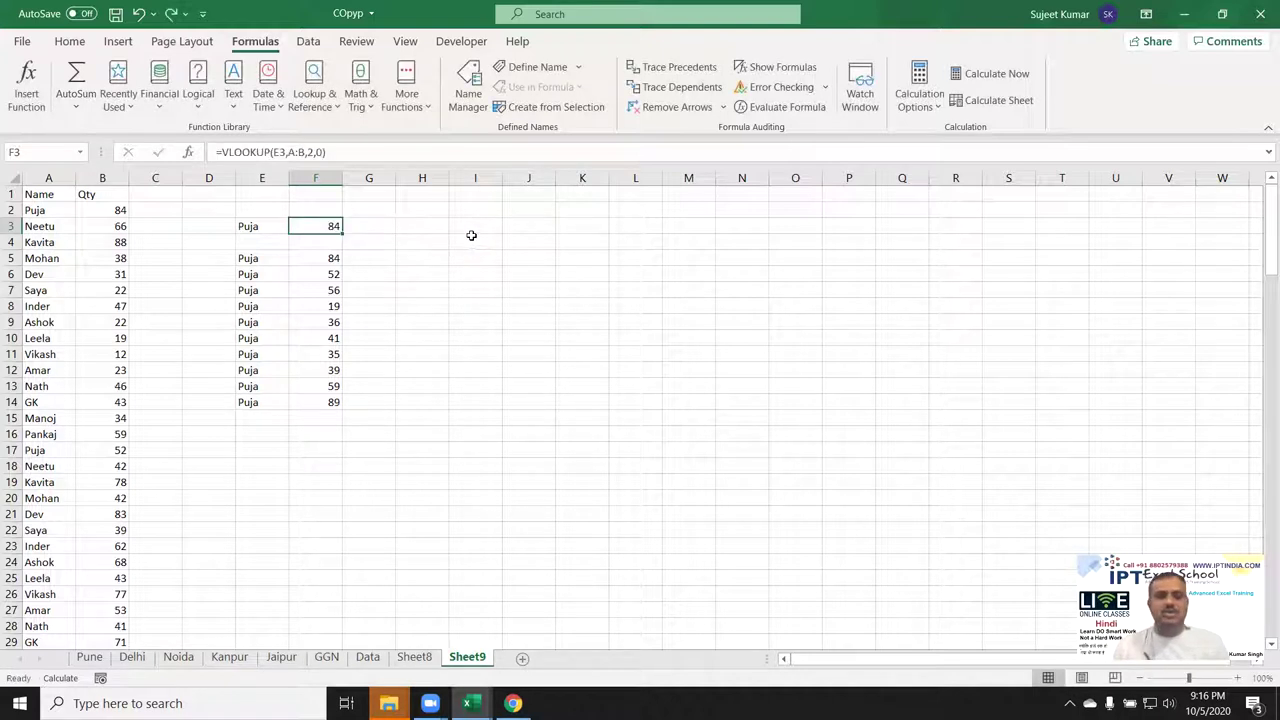
key("Delete")
- Delete the FILTER results in E5:F14 and open the Visual Basic editor from Developer
left_click_drag(257, 258, 309, 403)
key("Delete")
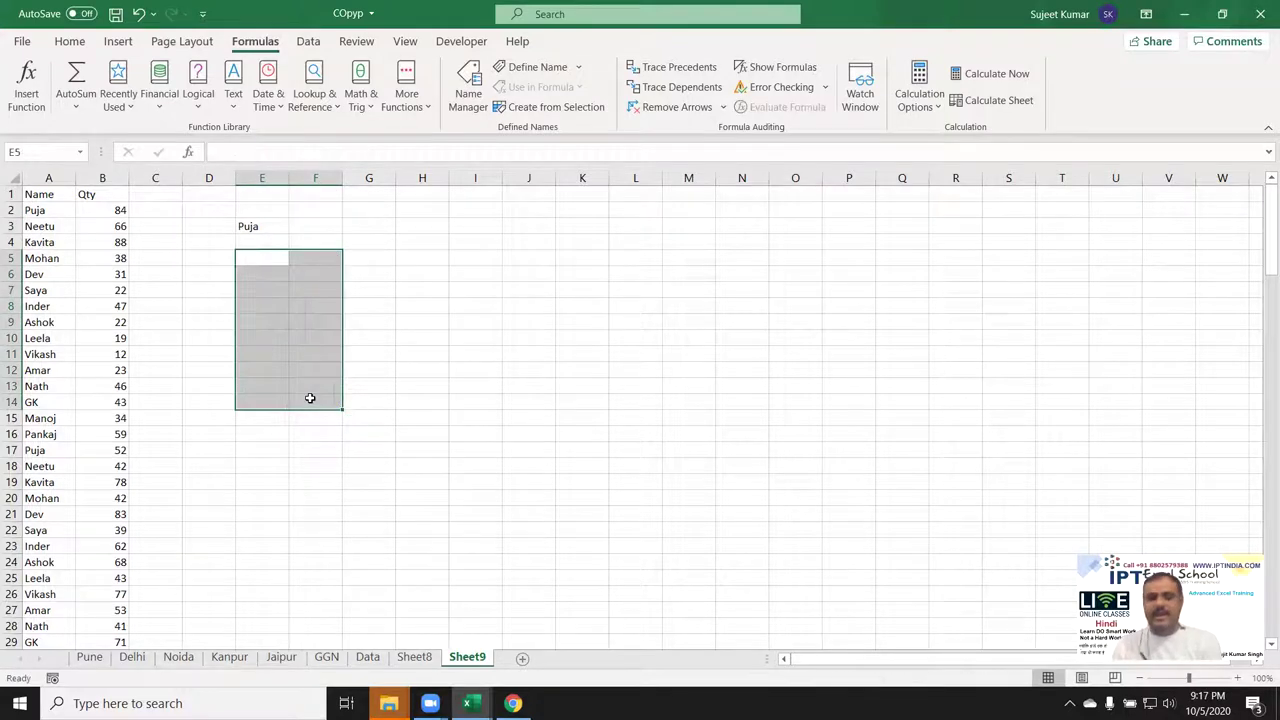
left_click(308, 233)
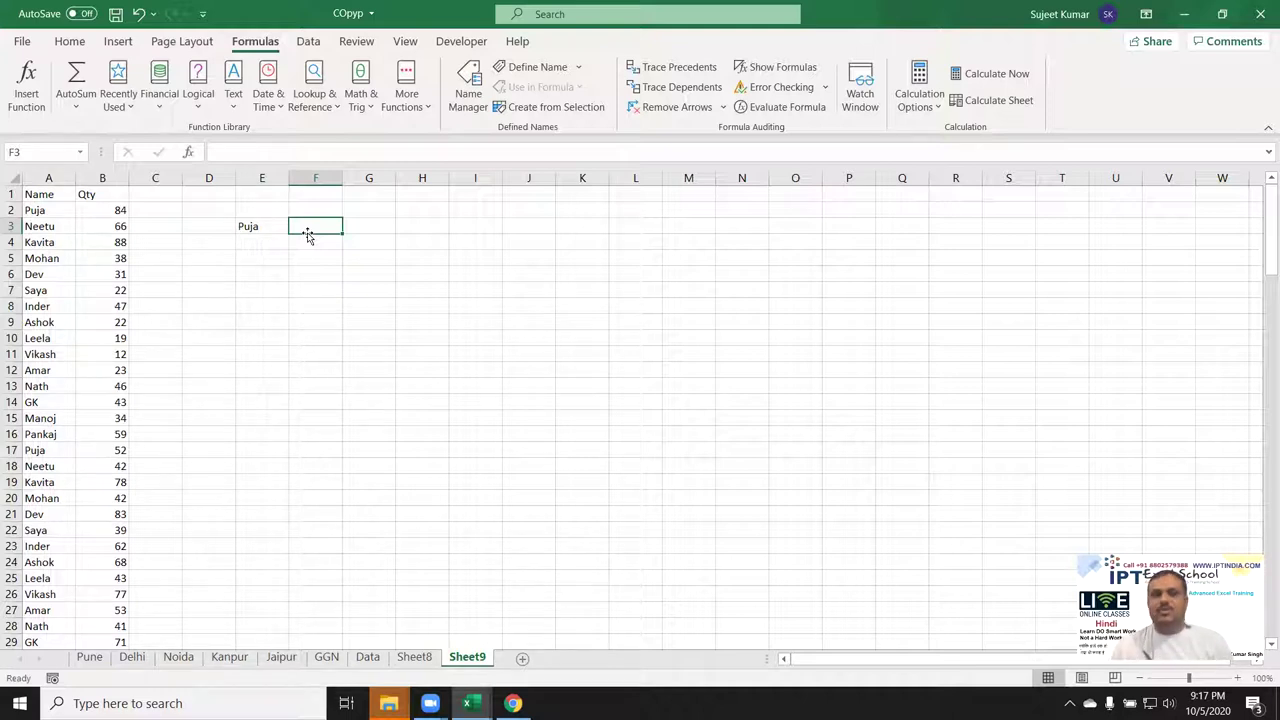
left_click(461, 41)
left_click(30, 95)
- Below End Sub, begin Function MLookup with its first parameter n As Variant
scroll(278, 456, "down", 10)
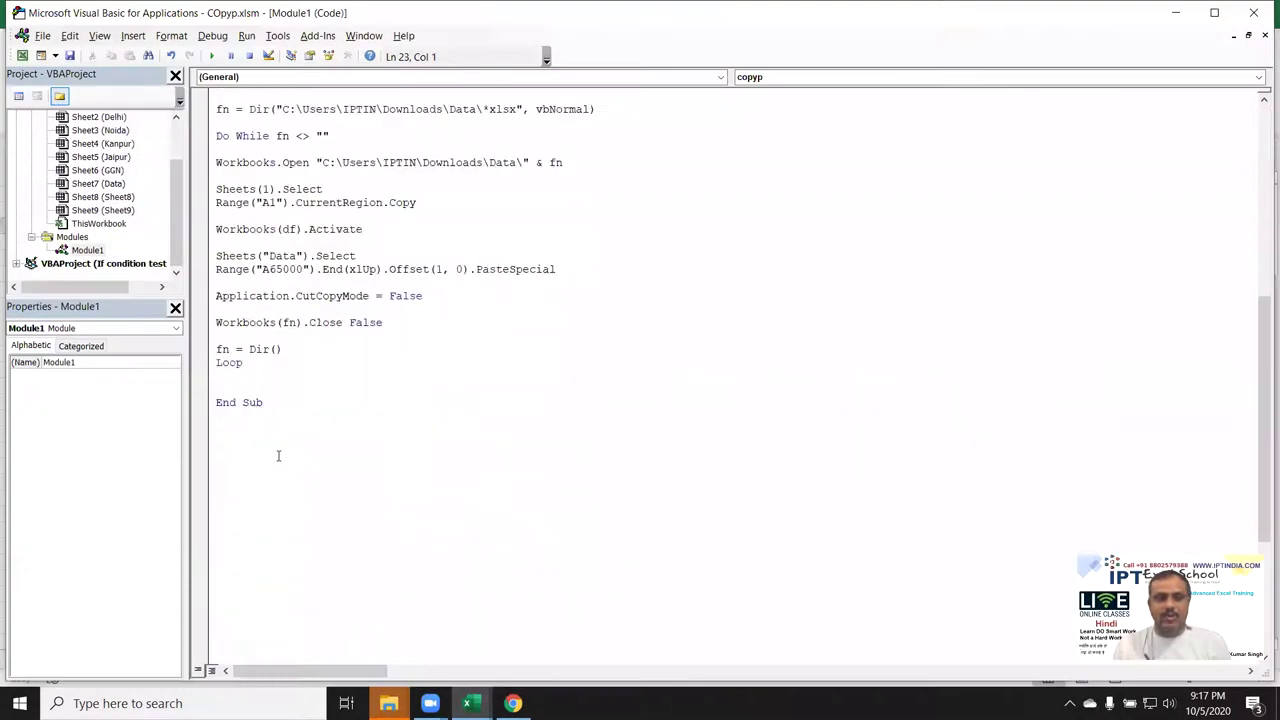
scroll(285, 430, "down", 4)
scroll(270, 330, "down", 1)
scroll(255, 220, "down", 1)
left_click(253, 188)
left_click(274, 445)
type("Funct")
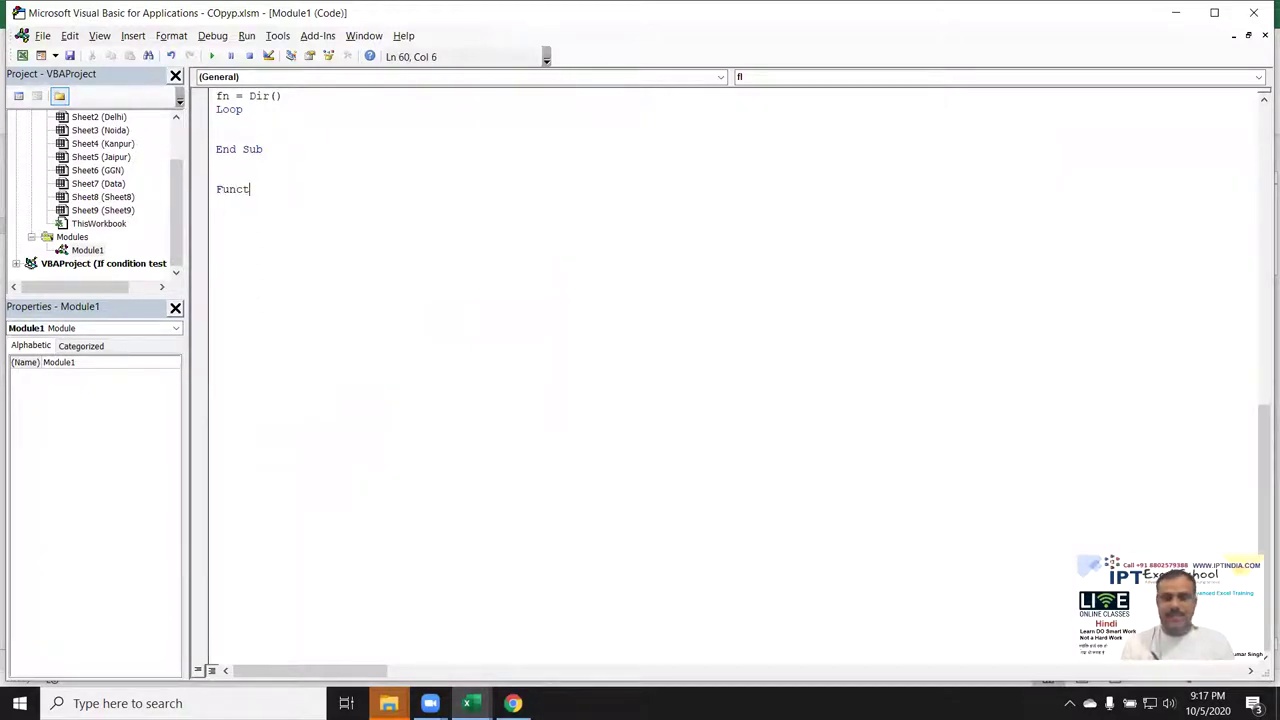
type("ion M")
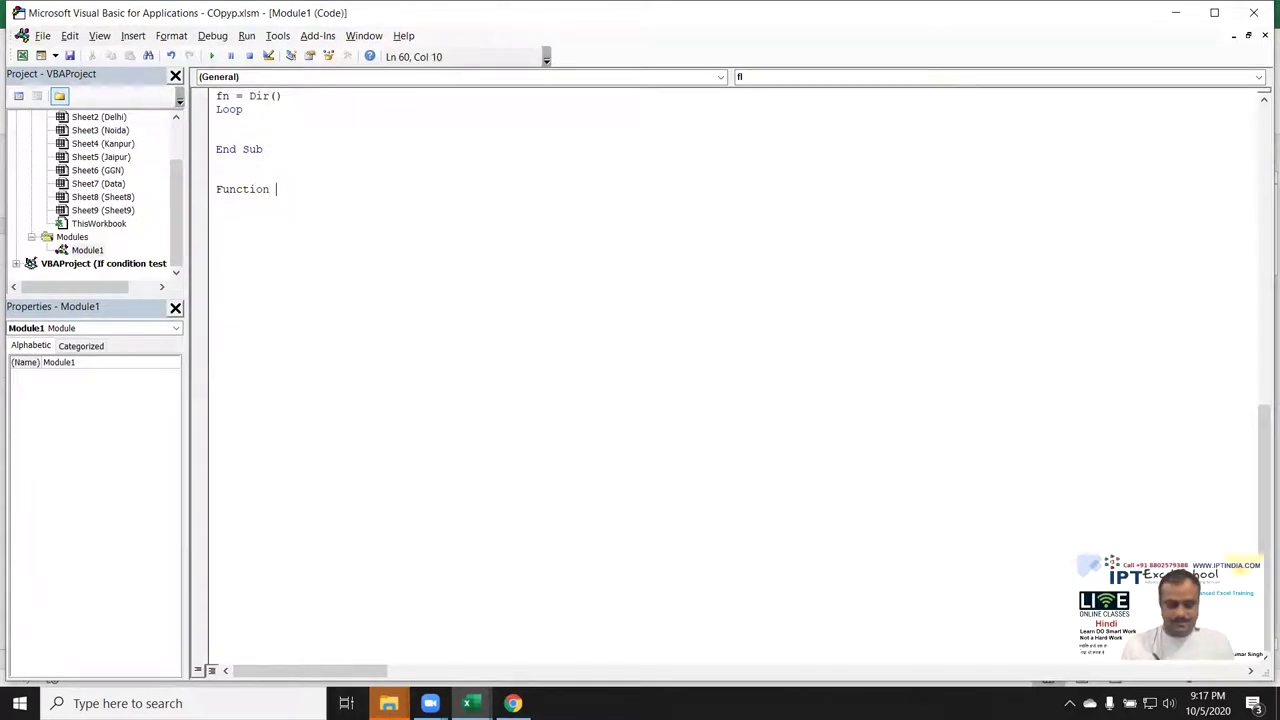
type("Lookup(")
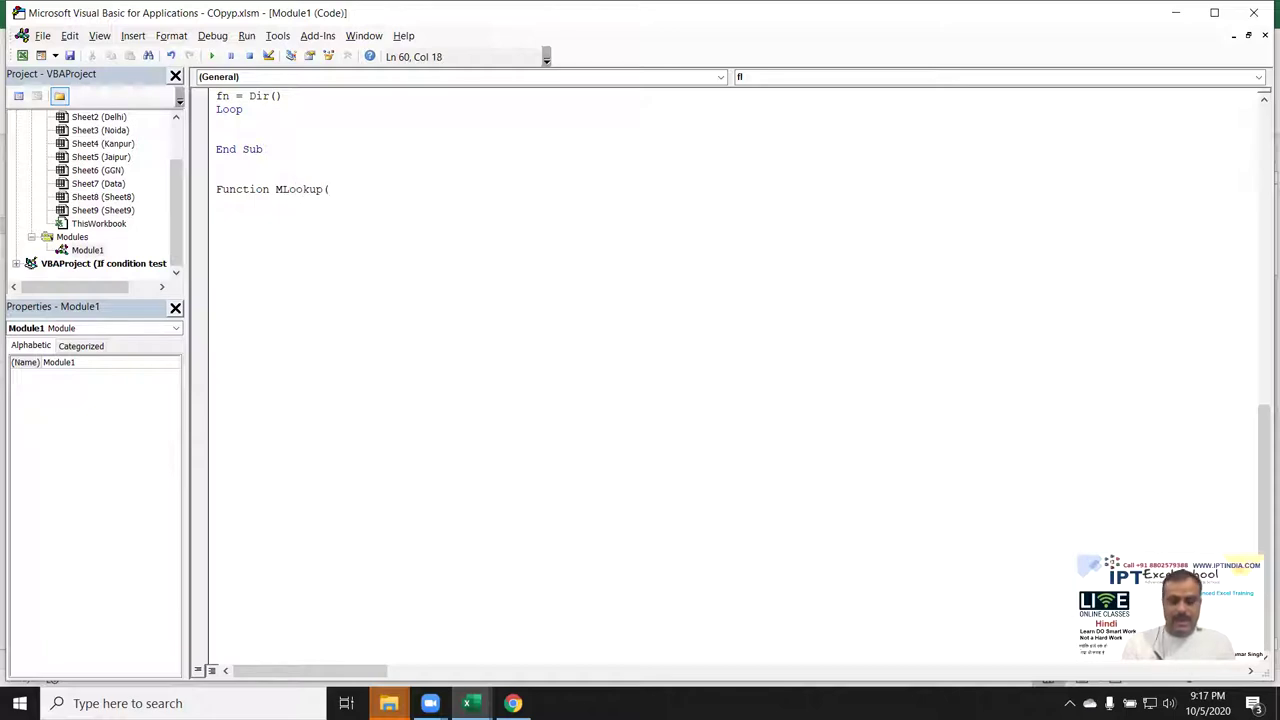
type("n as ver")
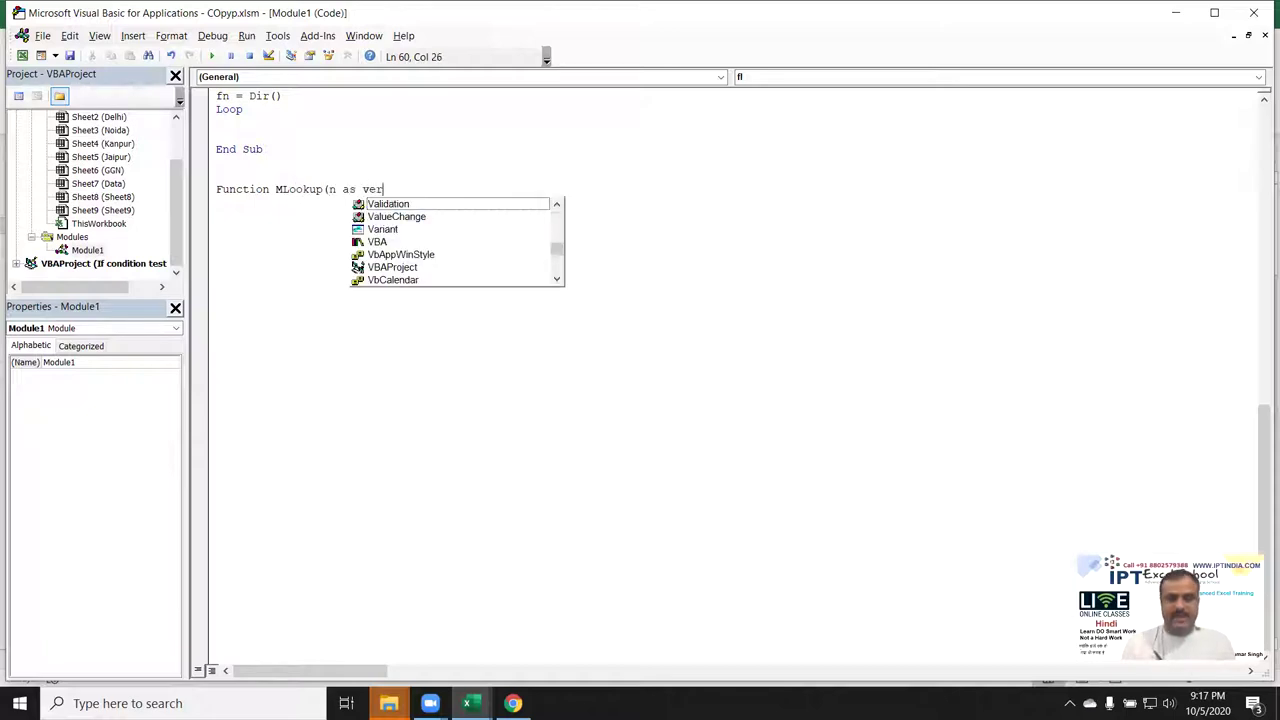
key("Down")
key("Down")
key("Tab")
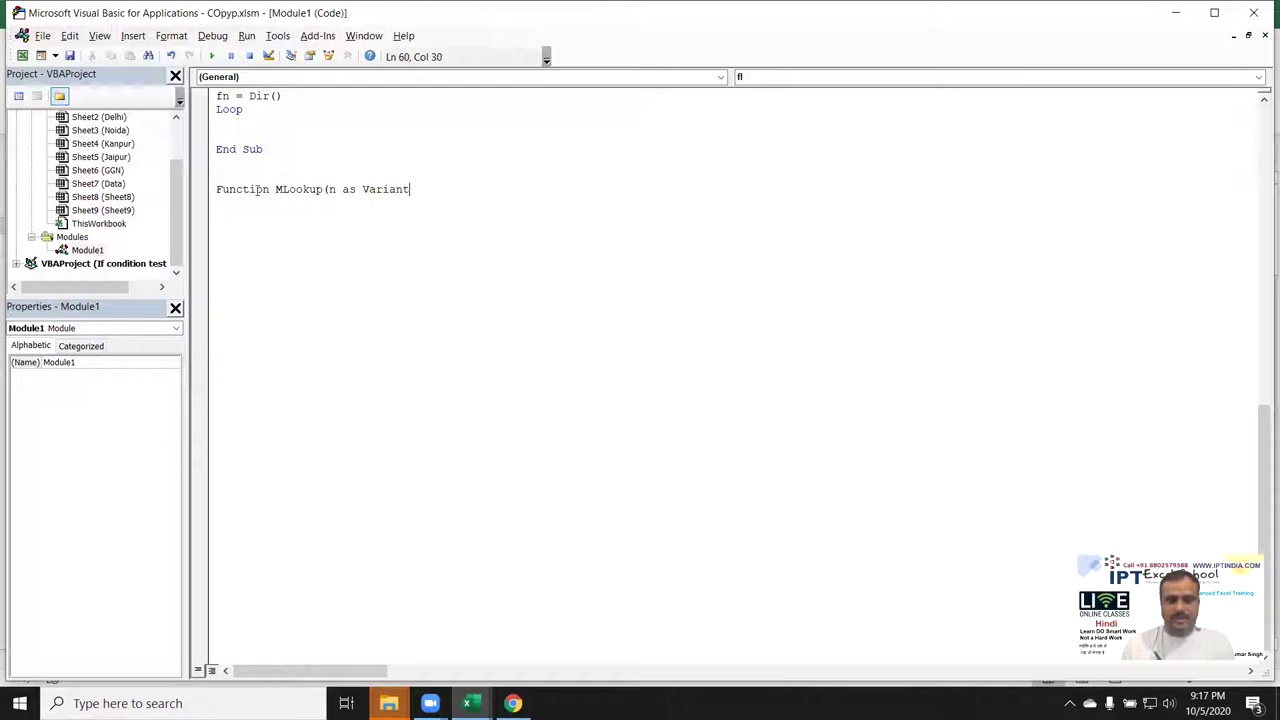
- Add parameters r As Range and c As Long to complete the MLookup declaration
type(",r as ra")
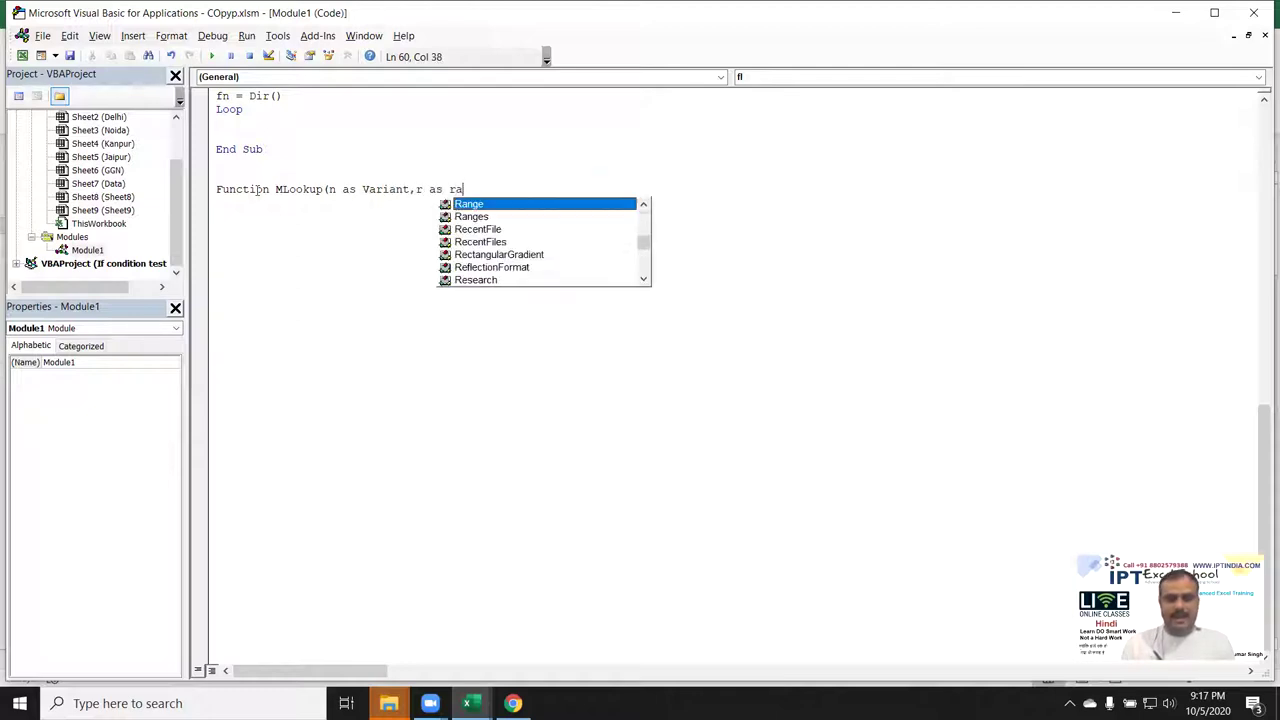
key("Tab")
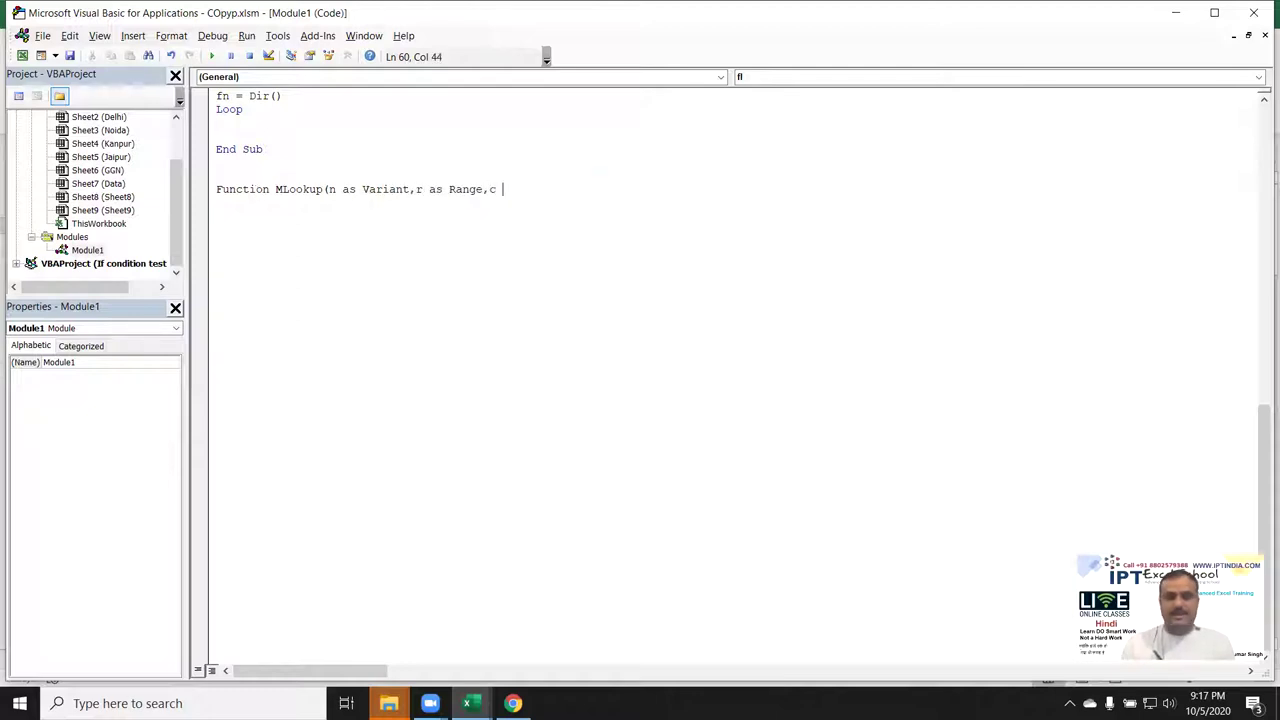
type("as ")
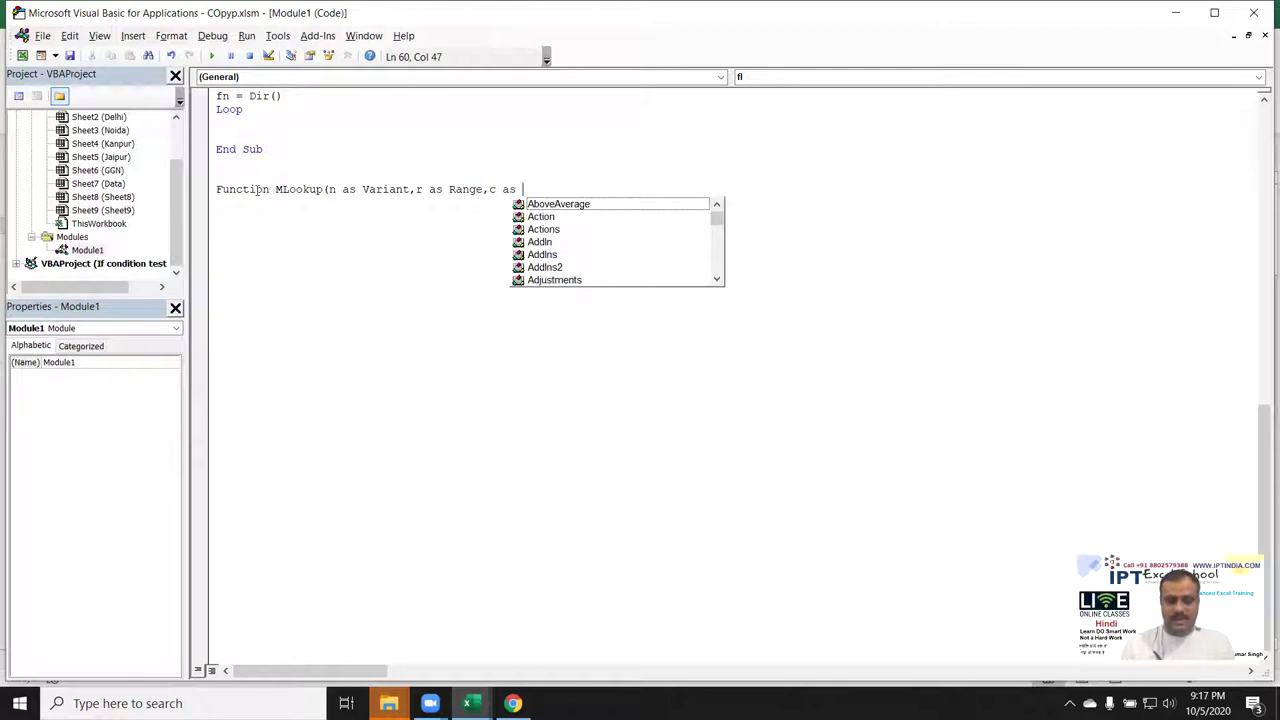
type("long")
key("Tab")
type(")")
key("Return")
key("Return")
key("Return")
key("Return")
key("Return")
key("Return")
key("Up")
key("Up")
key("Up")
key("Up")
- Declare Dim k As Range, add a For Each k loop, and an If k.Value = n Then test
type("dim k as ra")
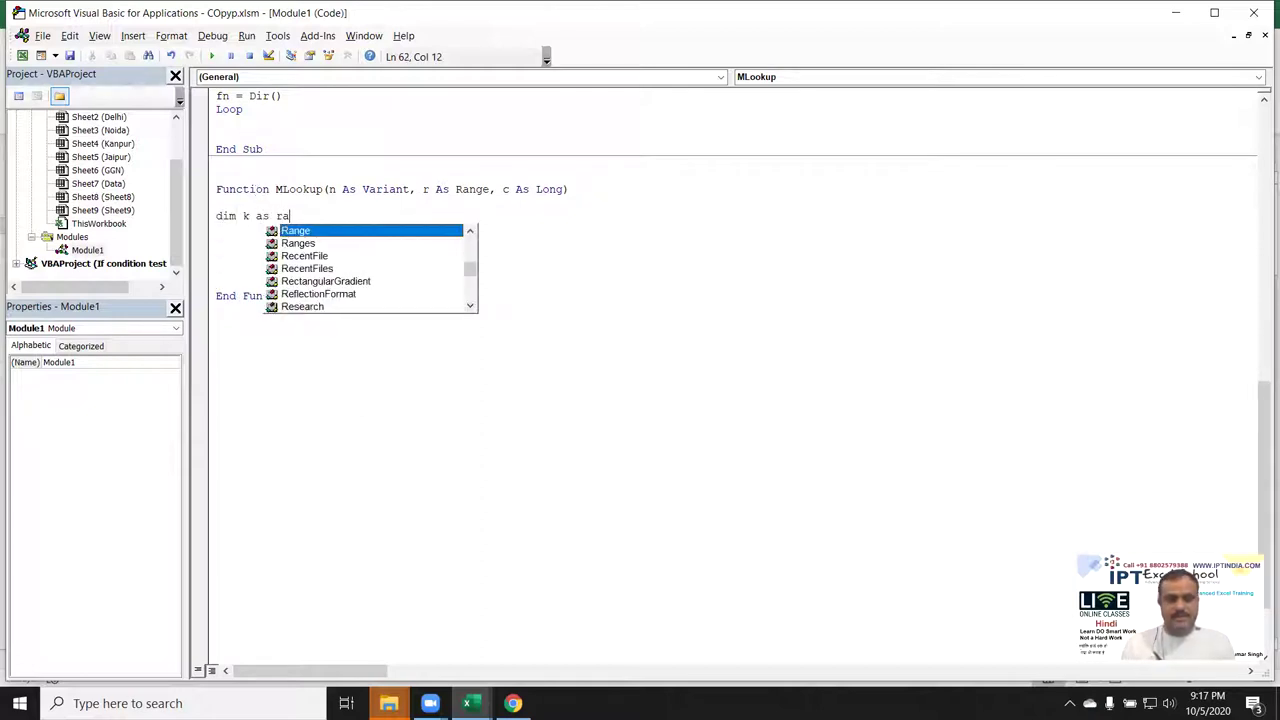
key("Return")
key("Return")
type("for eac")
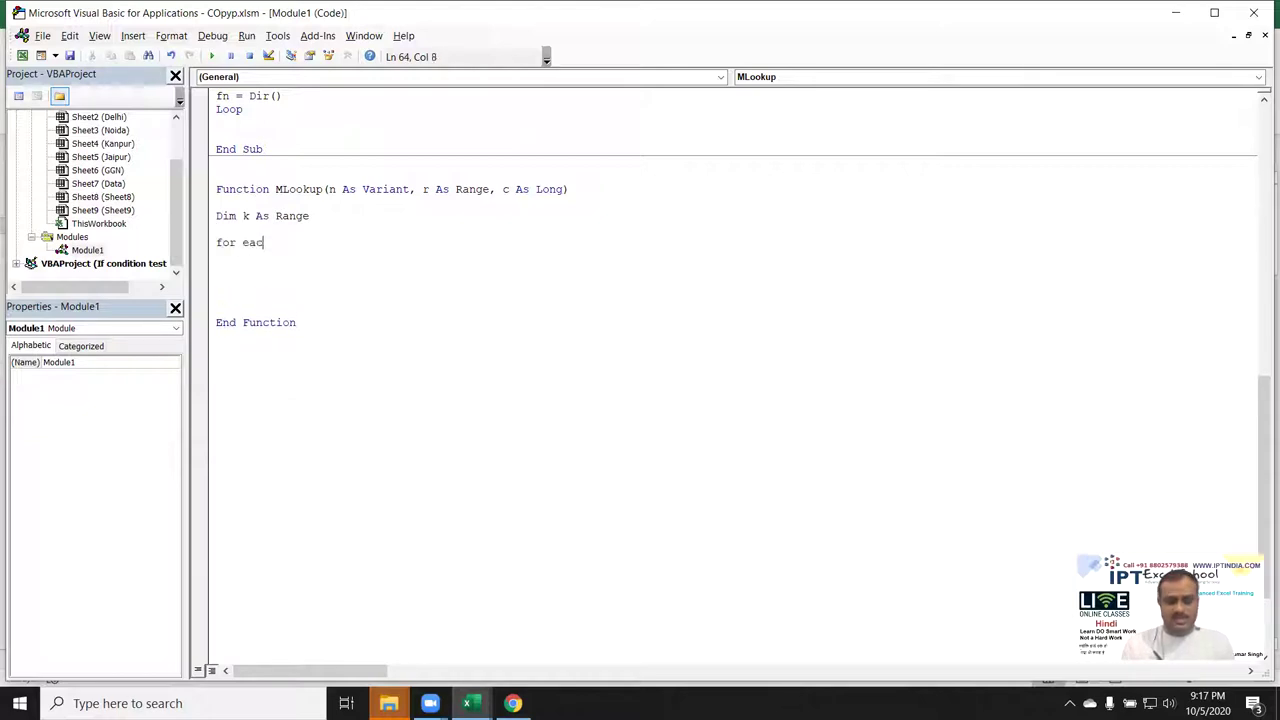
type("h k")
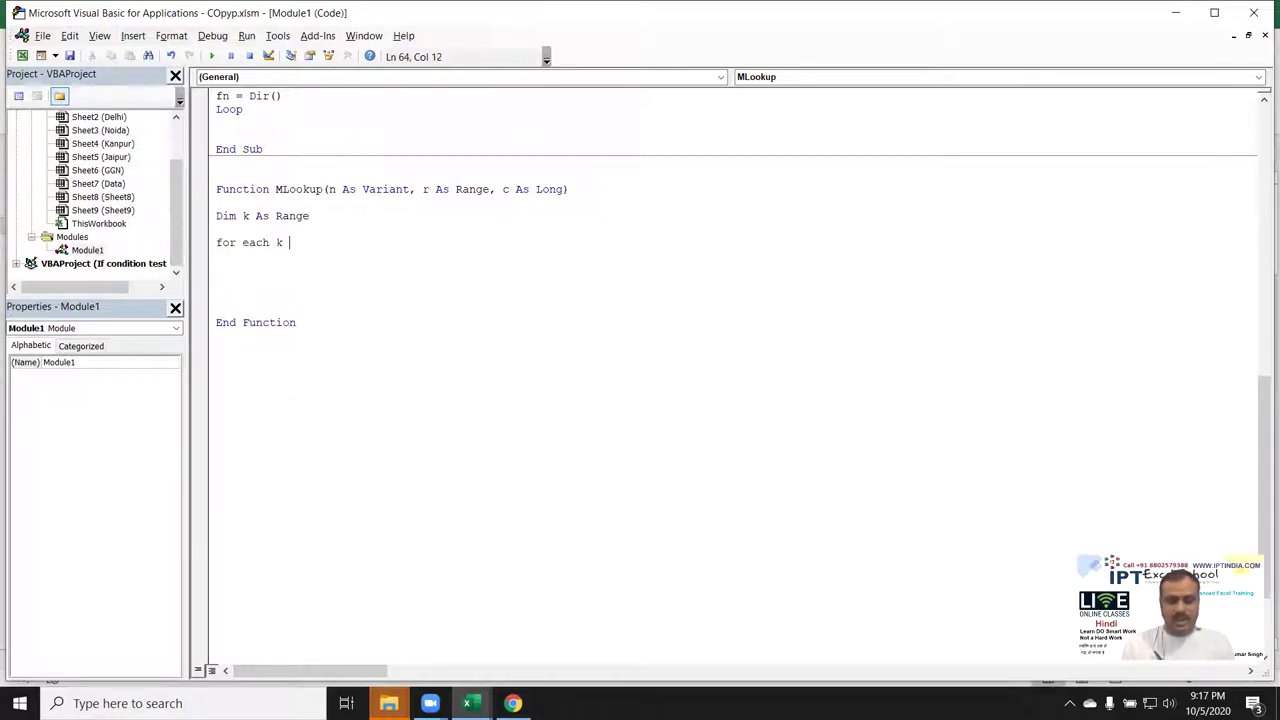
key("Return")
key("Return")
key("Up")
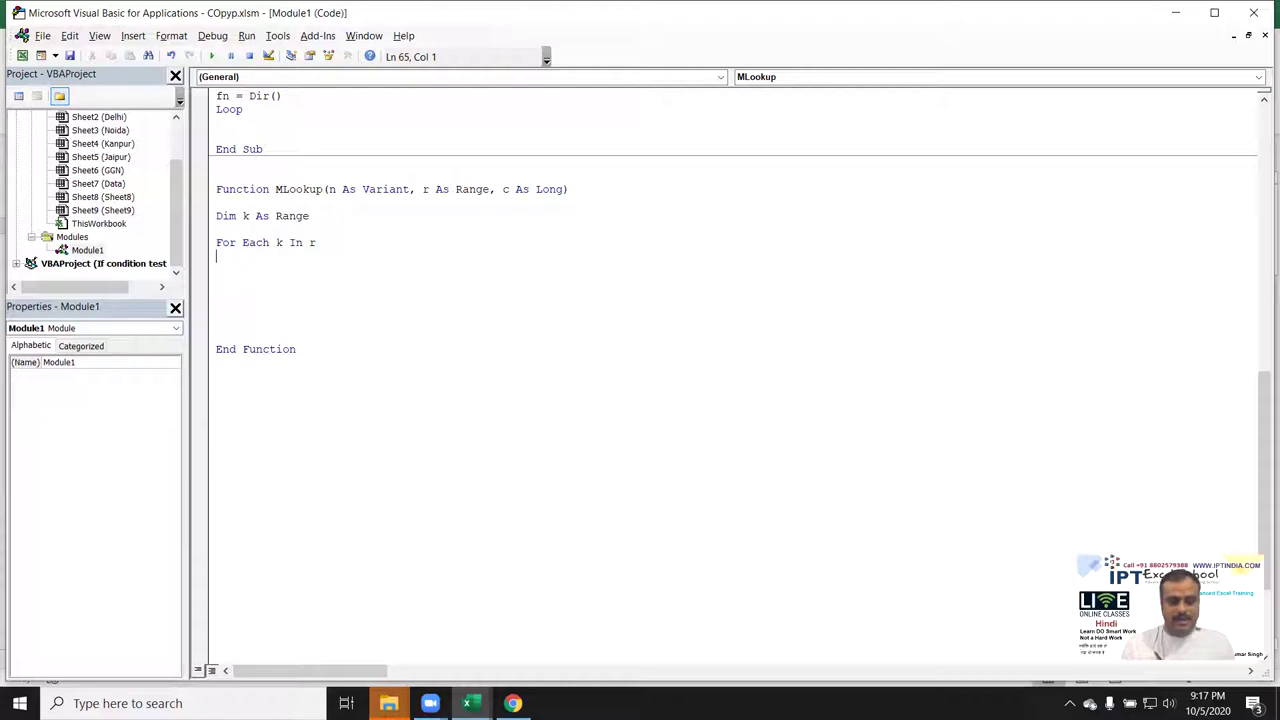
type("if r")
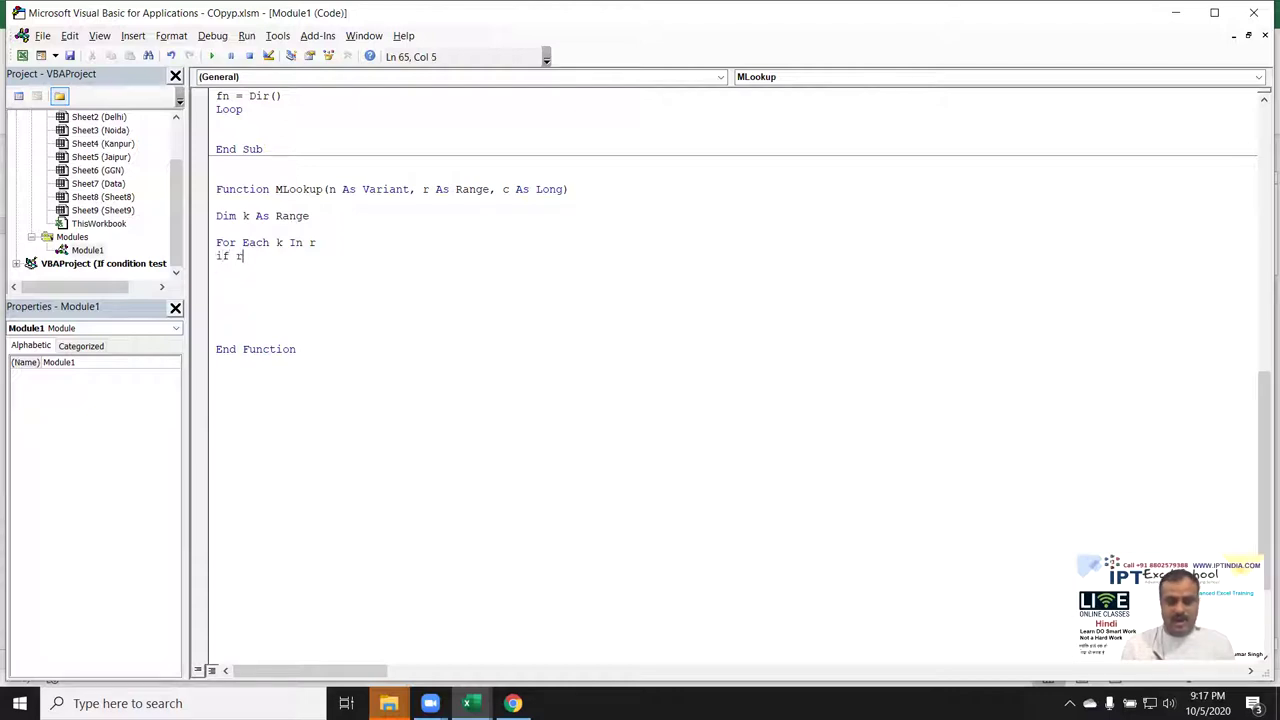
type(".")
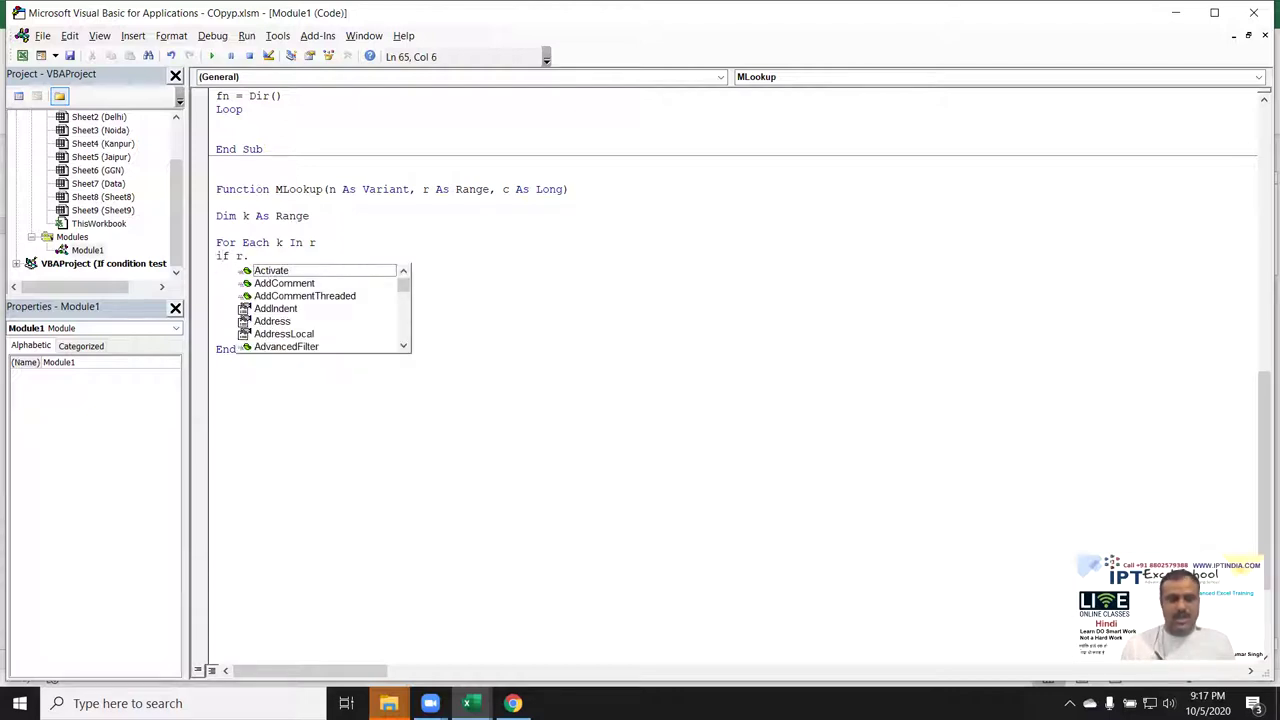
type("value=n then")
key("Return")
- Add a Dim p As String declaration above the loop
key("Up")
key("Up")
key("Up")
key("Return")
key("Up")
type("d")
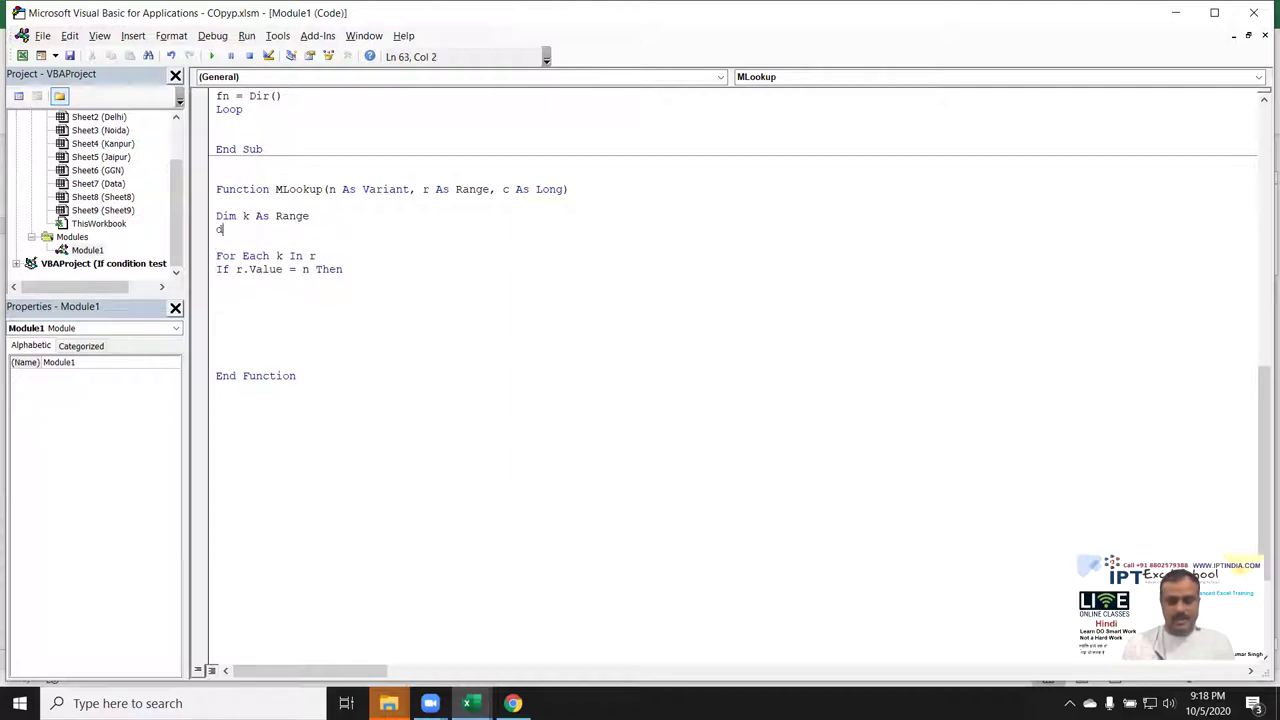
type("im p as ")
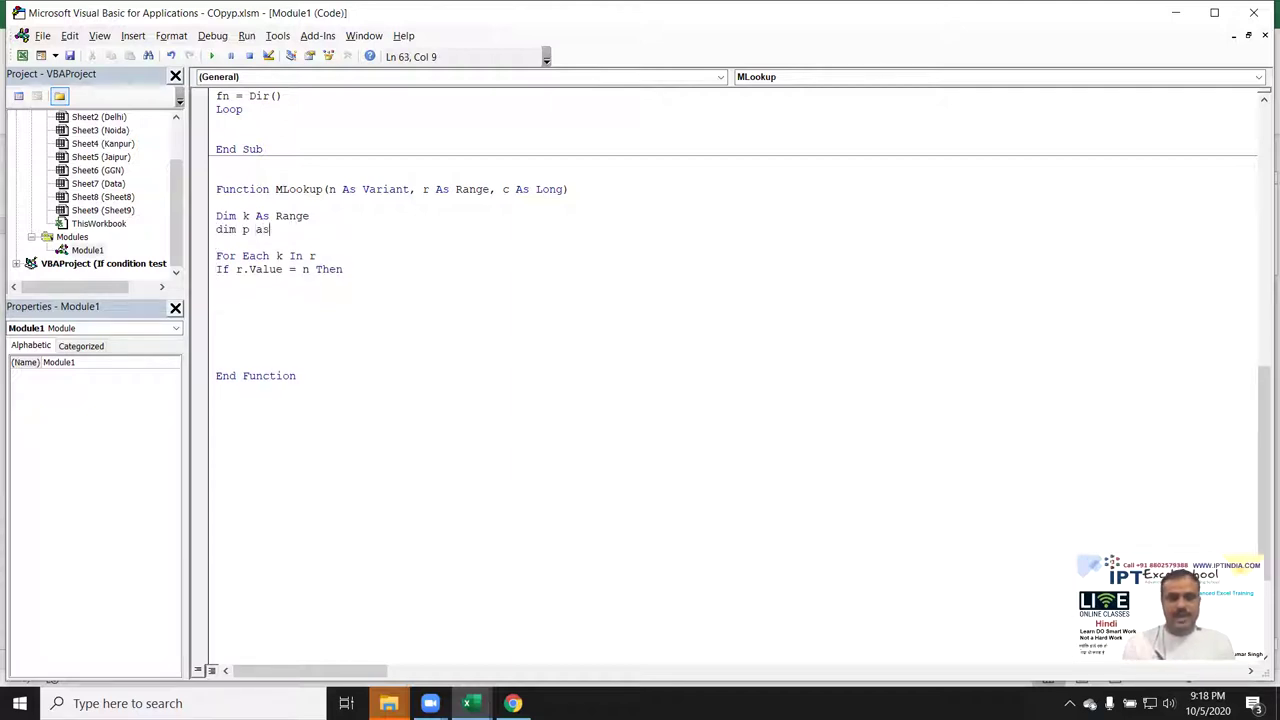
type("st")
key("Tab")
key("Down")
key("Down")
key("Down")
- Inside the If, append each match with p = p & "," & k.Offset(0,c).Value
key("End")
key("Return")
type("p = ")
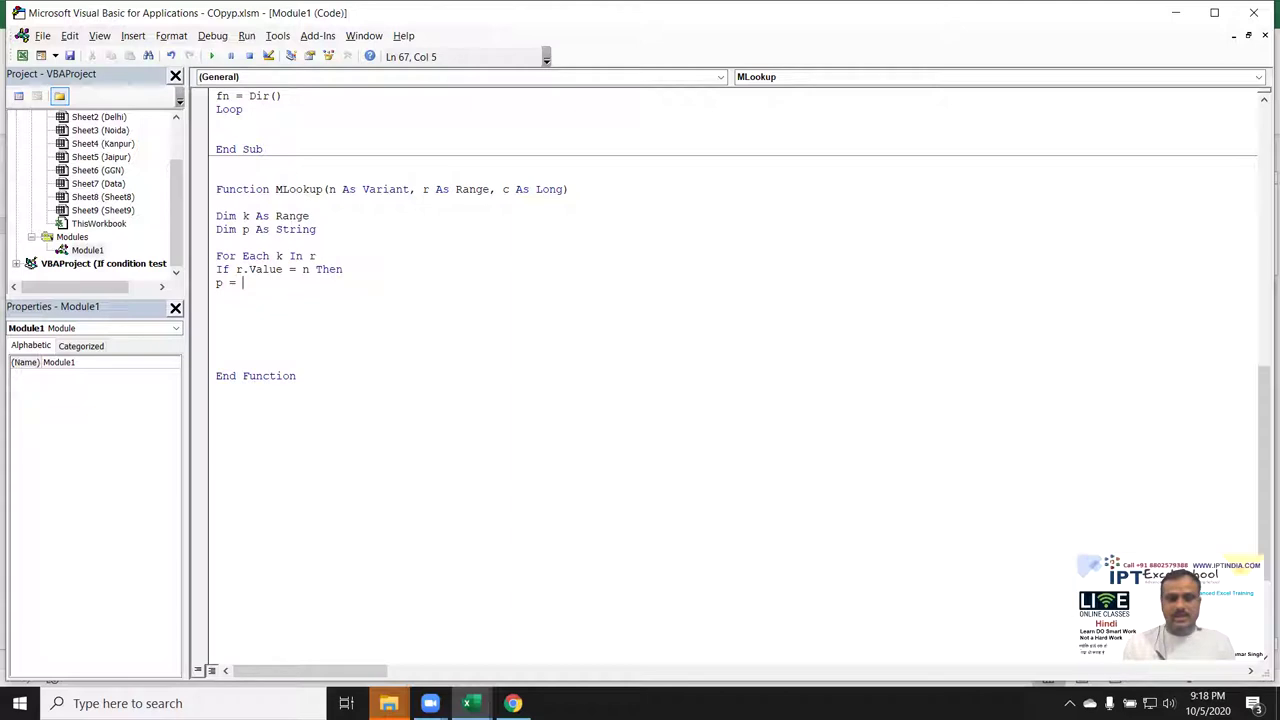
type("p & \",")
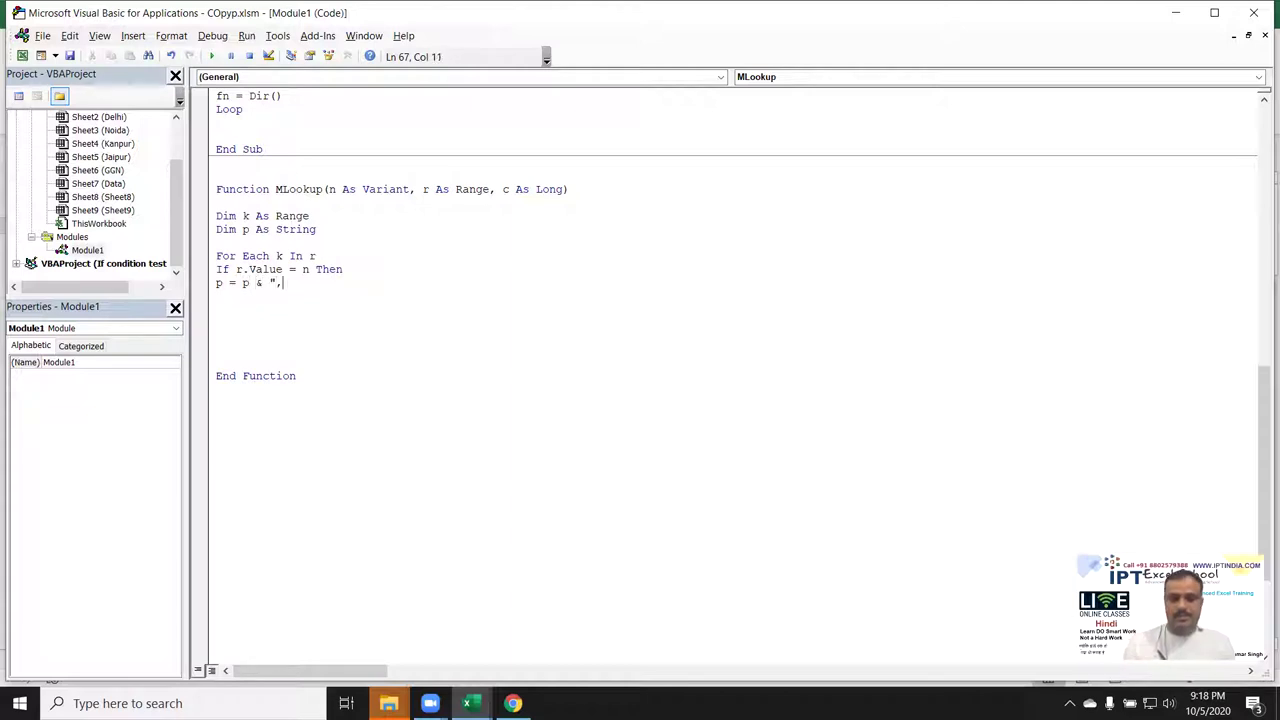
type("\"")
key("Return")
type("\"")
key("BackSpace")
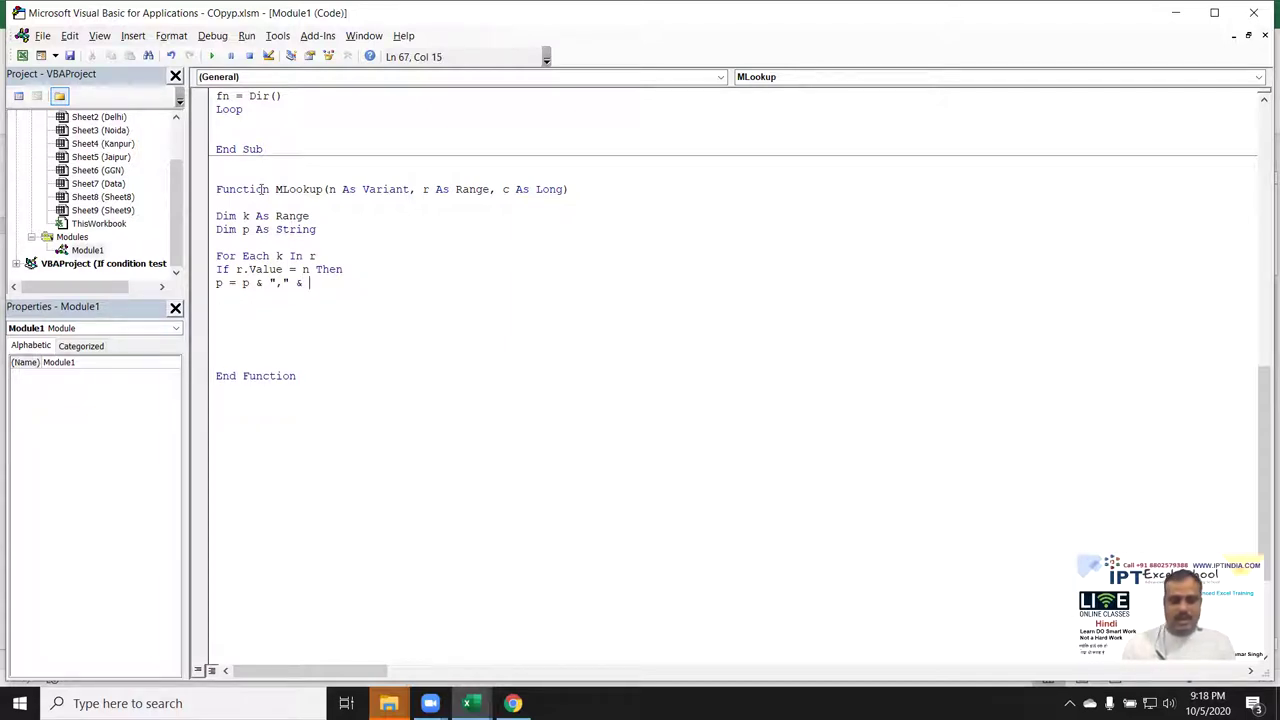
type("r.of")
key("Tab")
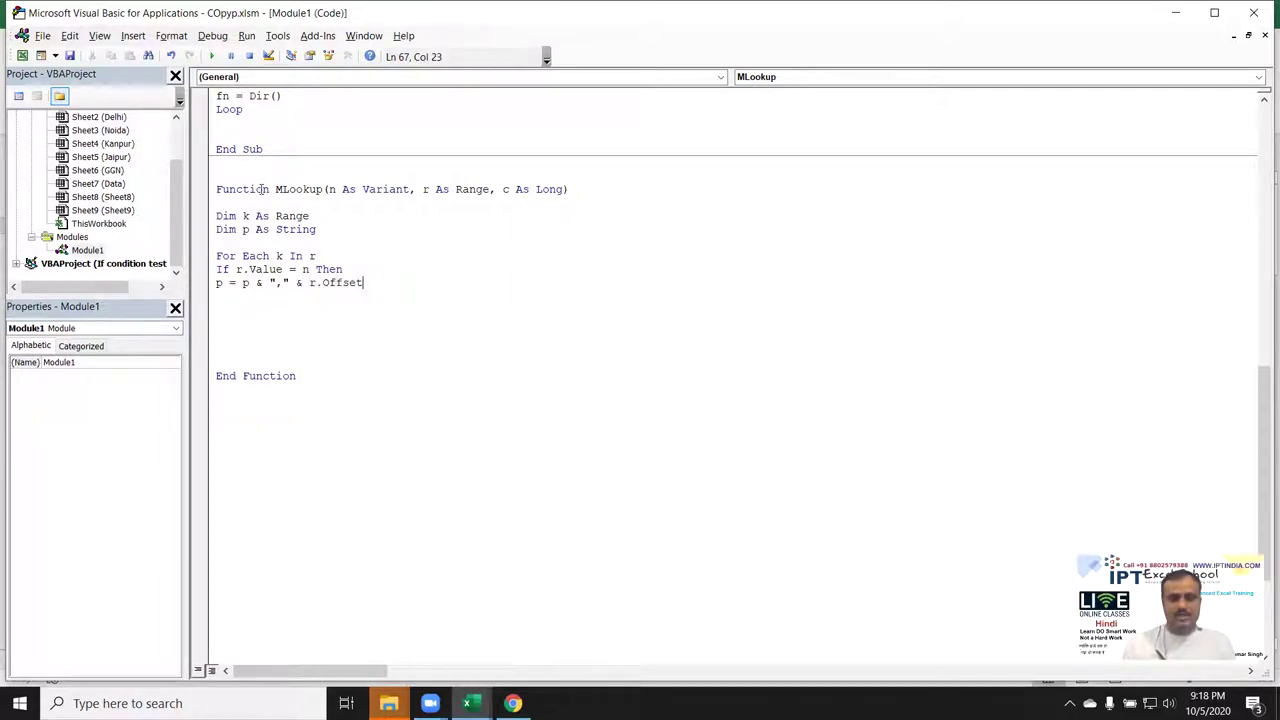
type("(c,")
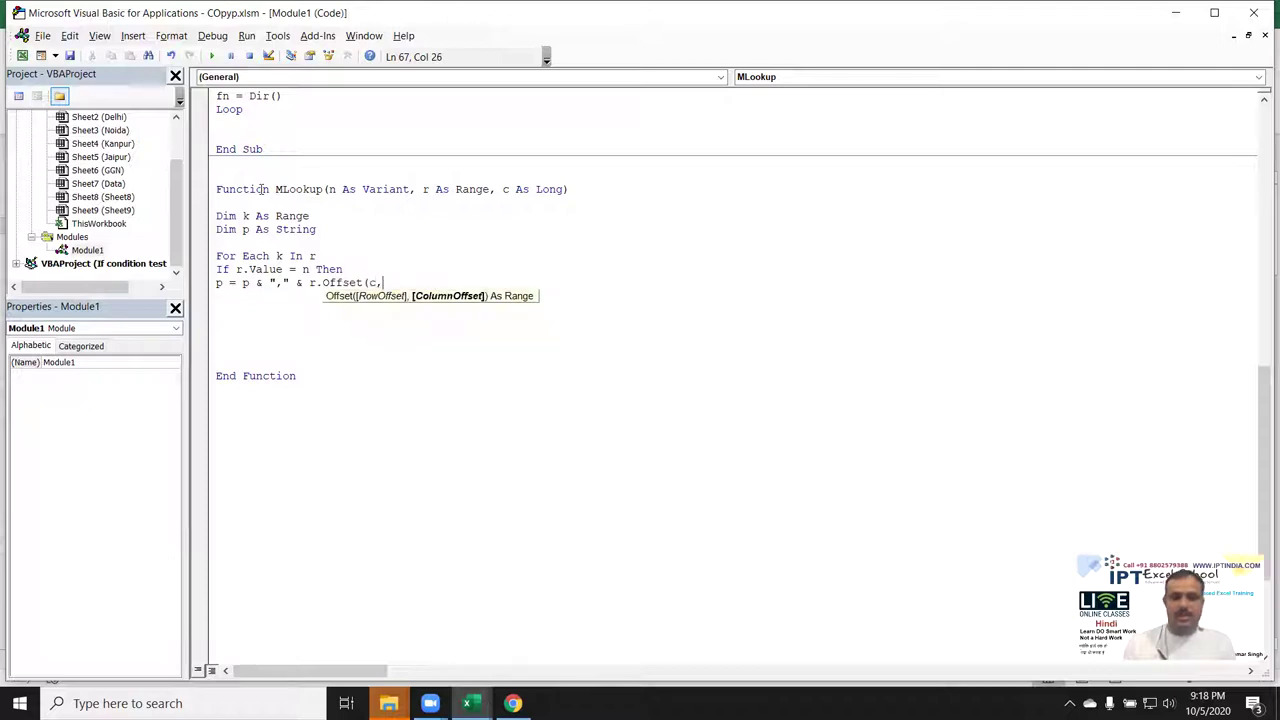
key("BackSpace")
key("BackSpace")
type("0")
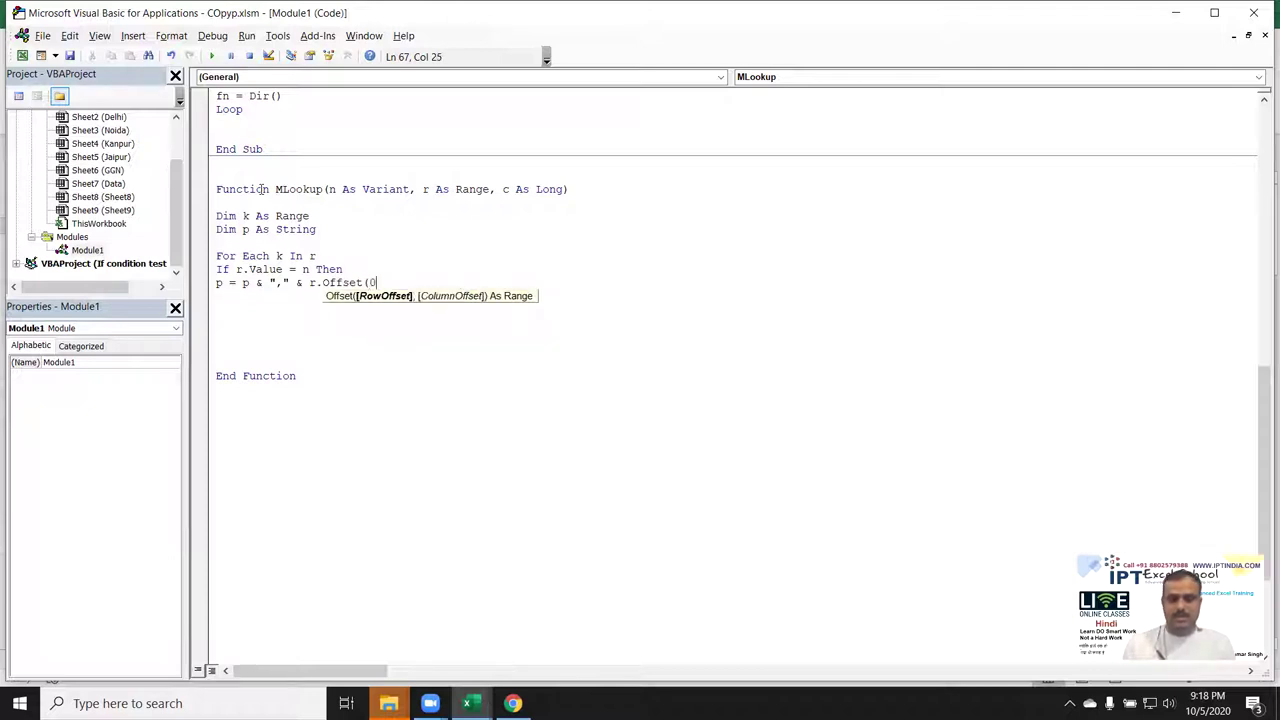
type(",c")
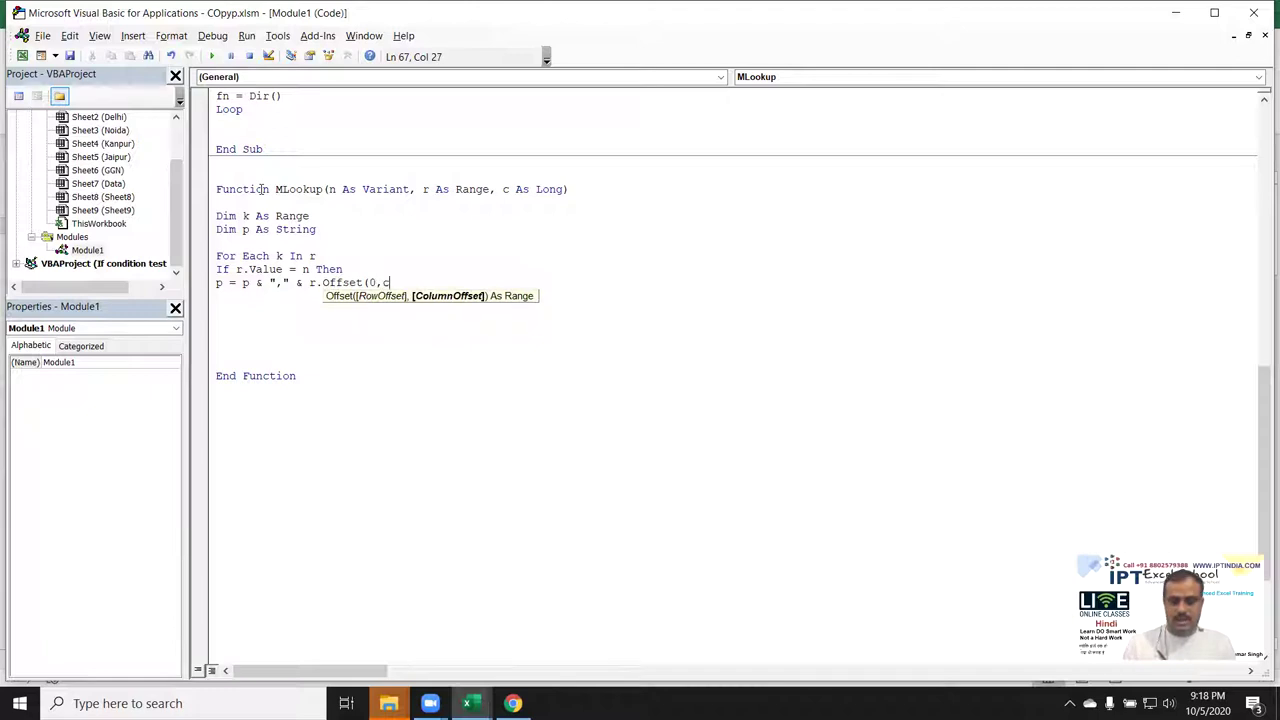
type(").v")
key("Tab")
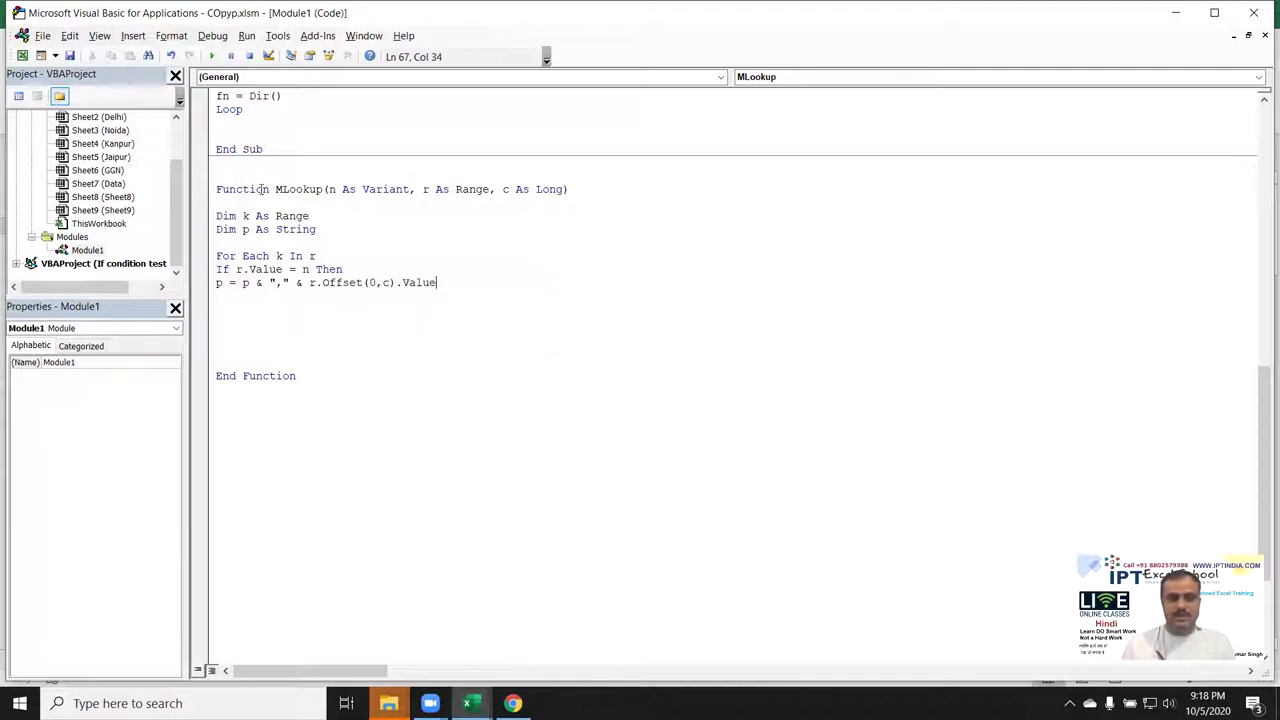
key("Return")
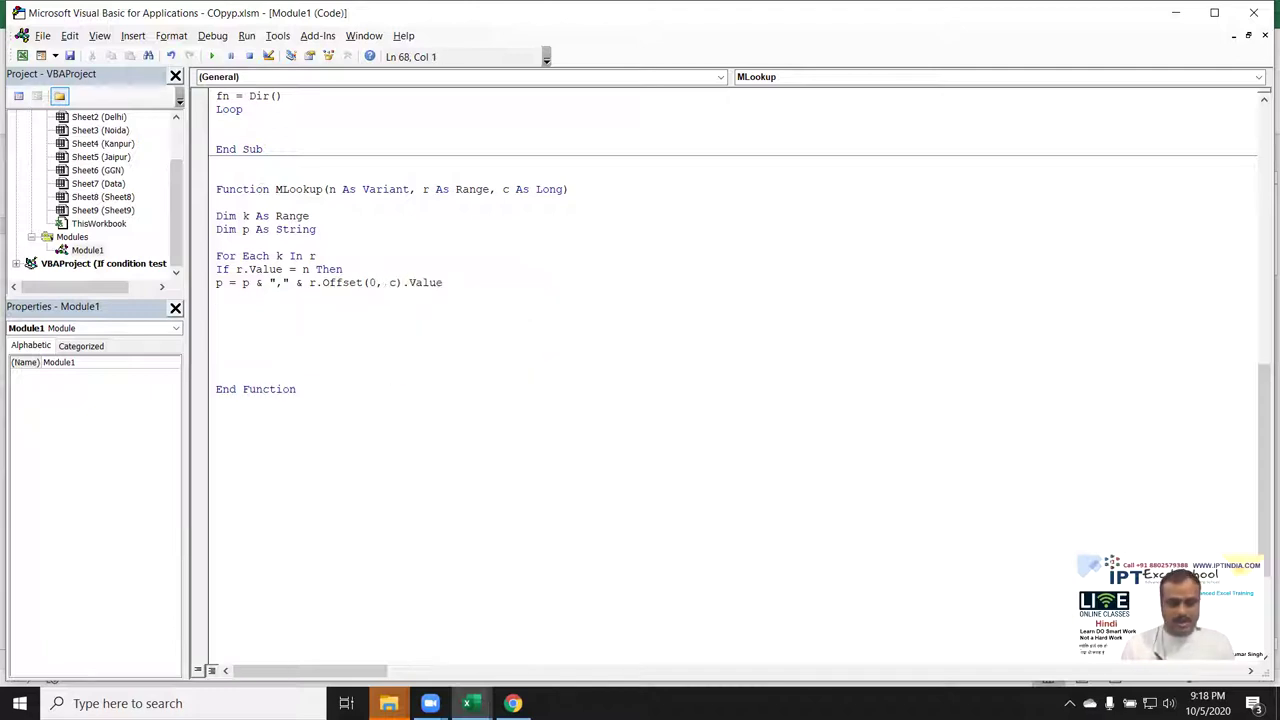
- Close the loop with Next r, return MLookup = r, and switch back to Excel
type("next r")
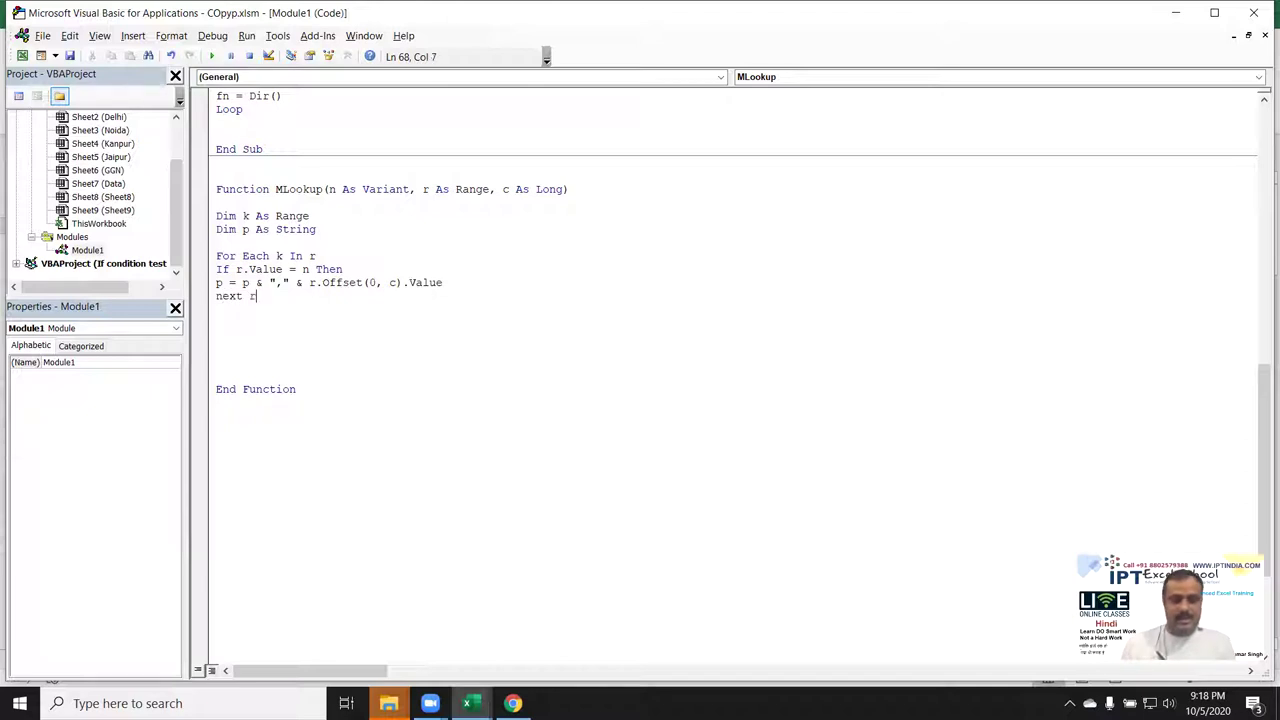
key("Down")
key("Down")
key("Down")
type("ookup = r")
key("Return")
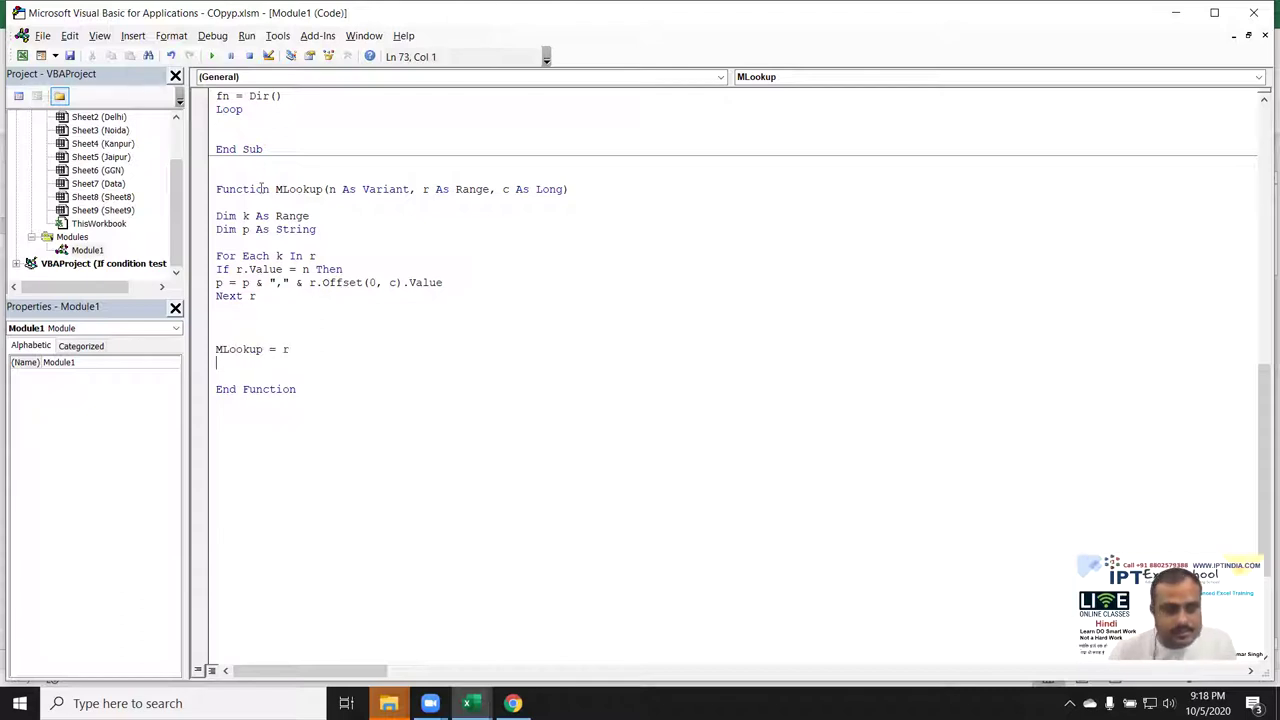
left_click(333, 347)
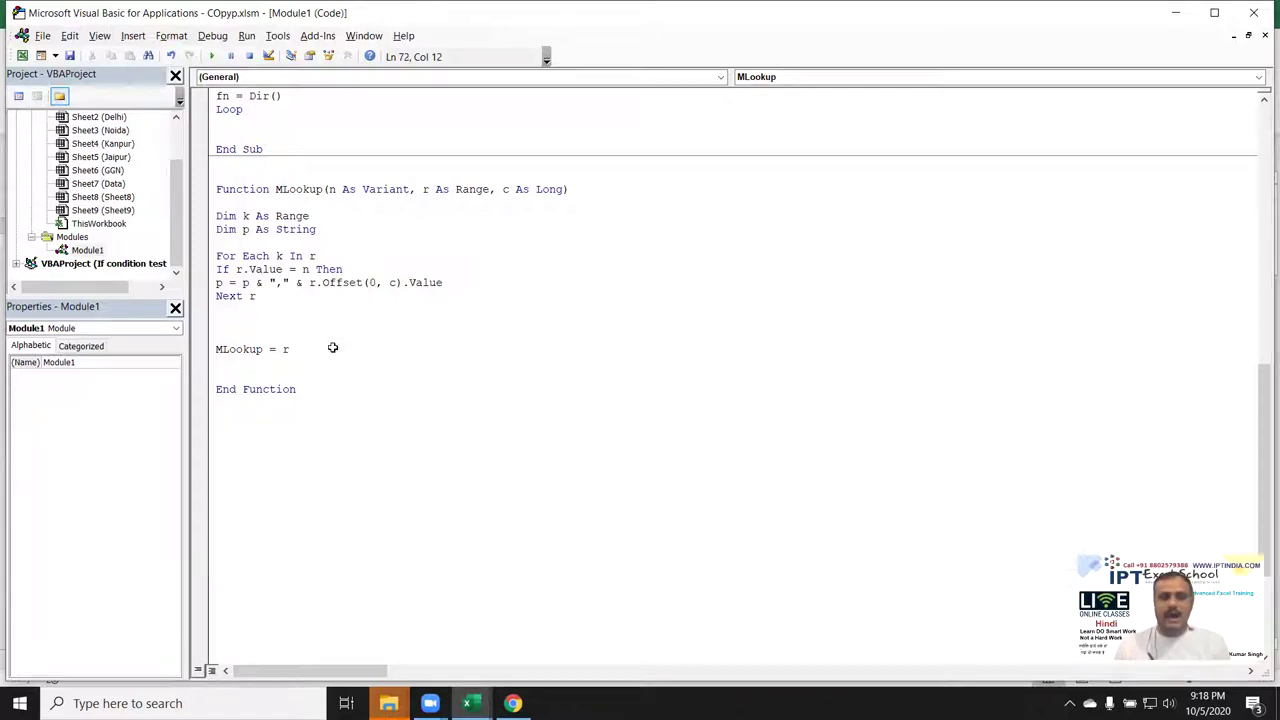
key("alt+F11")
type("=m")
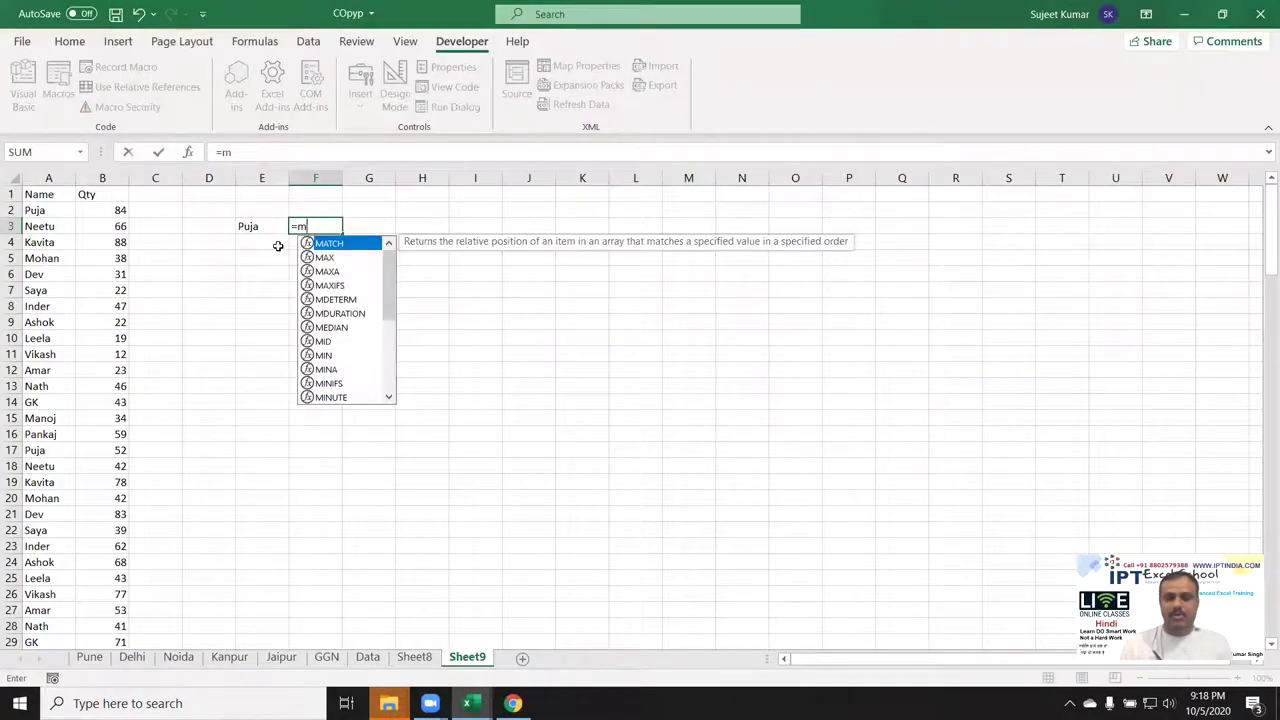
type("l")
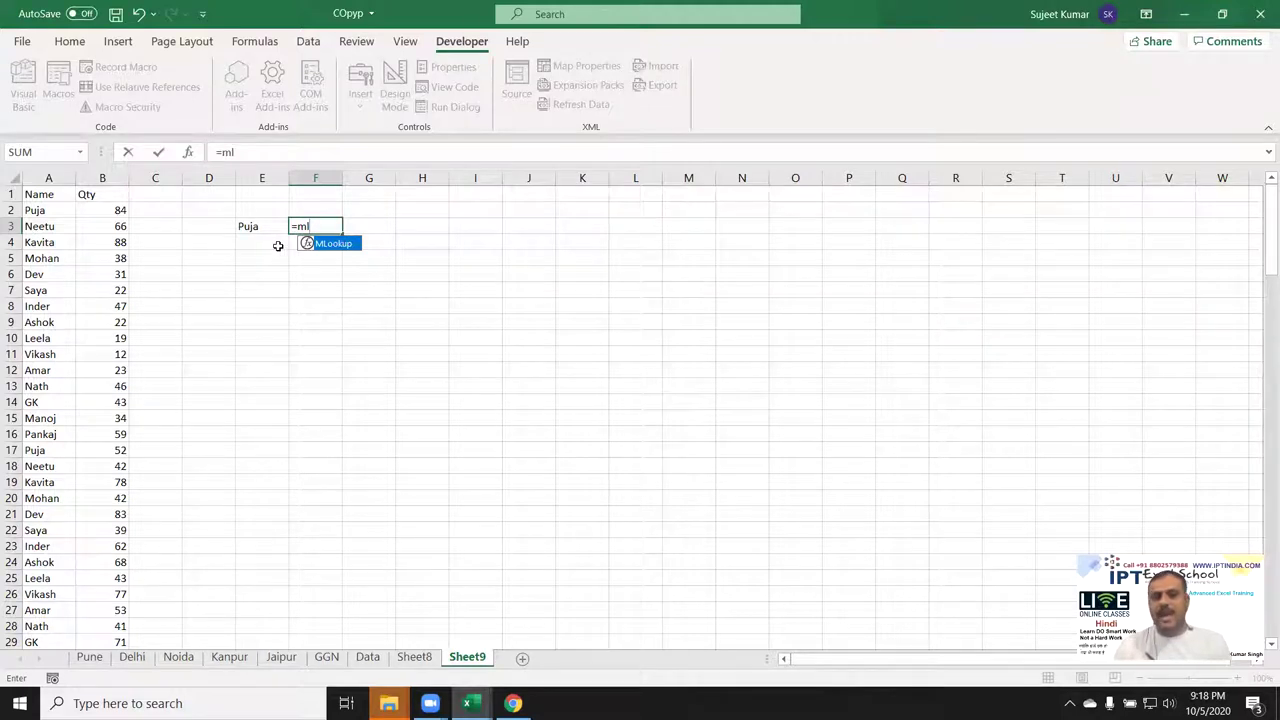
- Enter =MLookup(E3,A2:A143,1) in F3, which triggers a 'Next without For' compile error
key("Tab")
key("Left")
type(",")
left_click(74, 212)
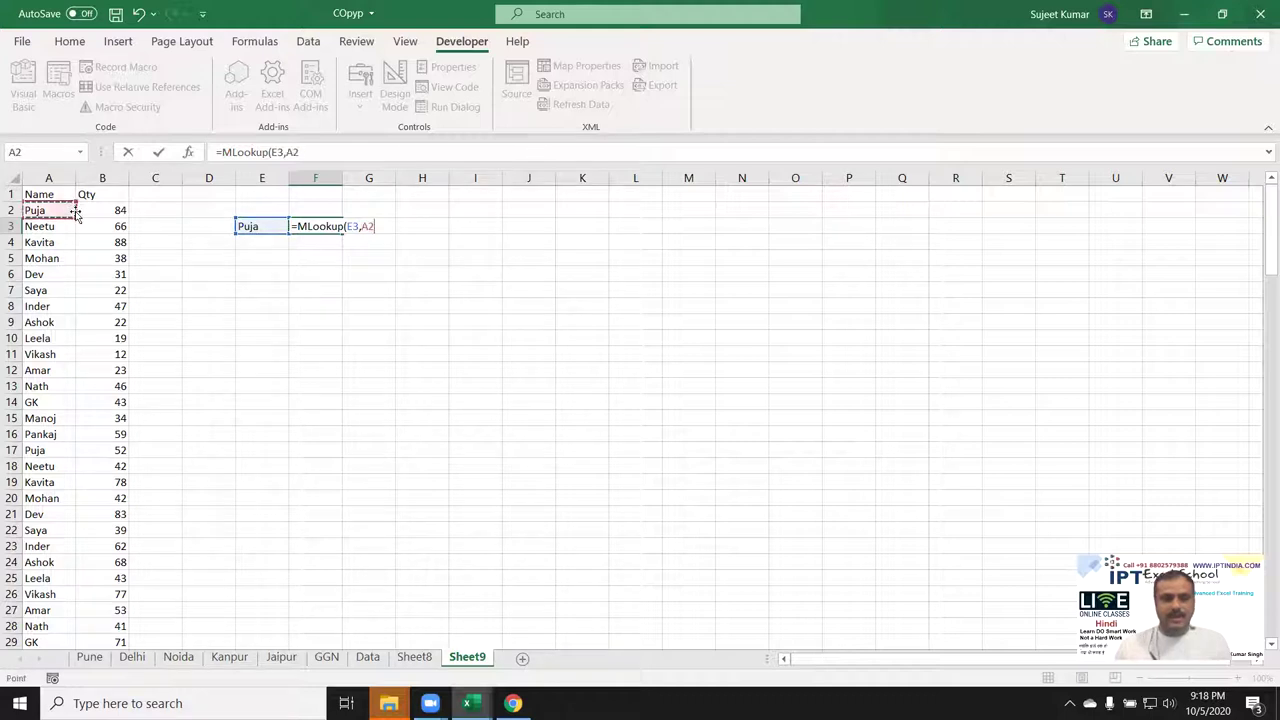
key("ctrl+shift+Down")
type(":A143,1")
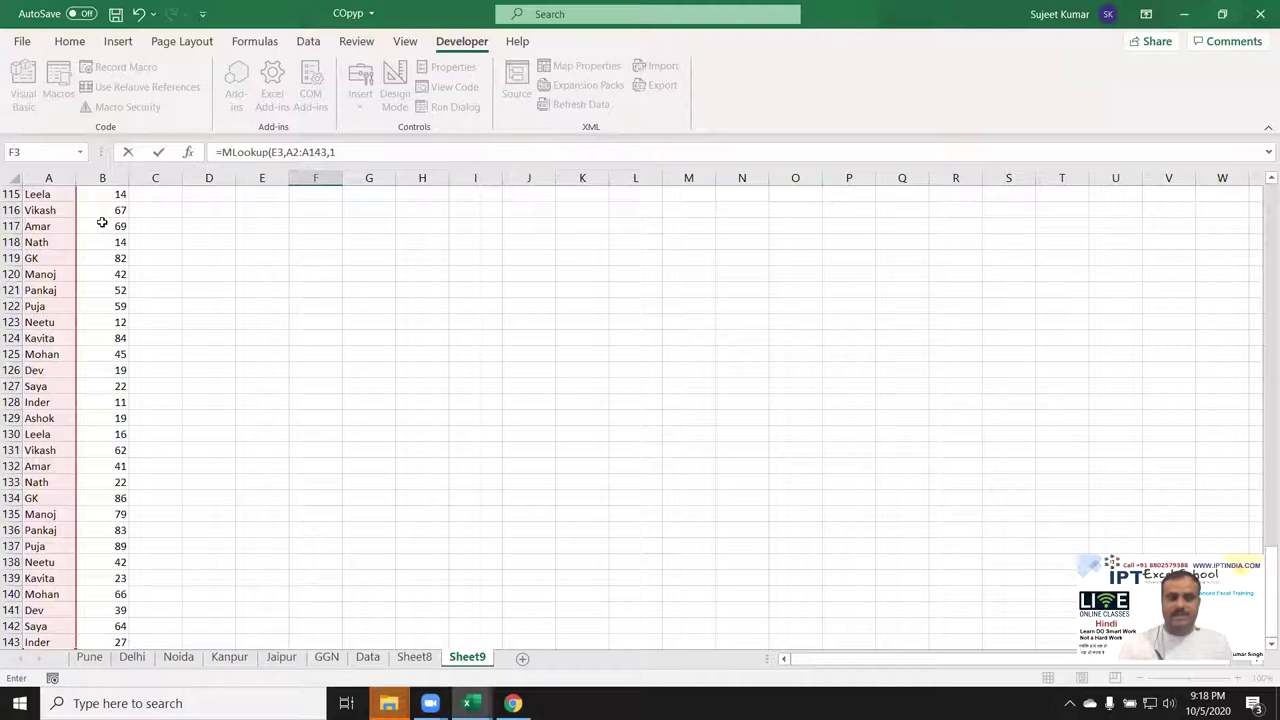
key("Return")
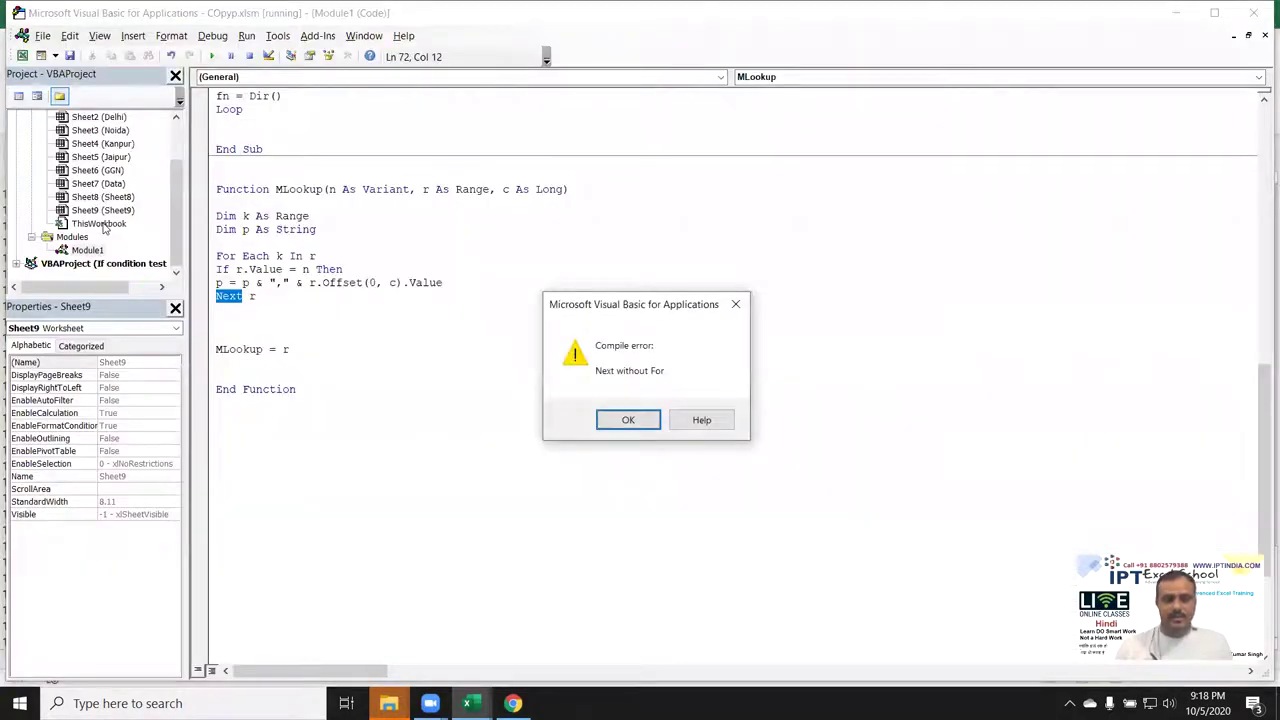
- Dismiss the compile error and change the loop variable r to k in Next, If and Offset
key("Return")
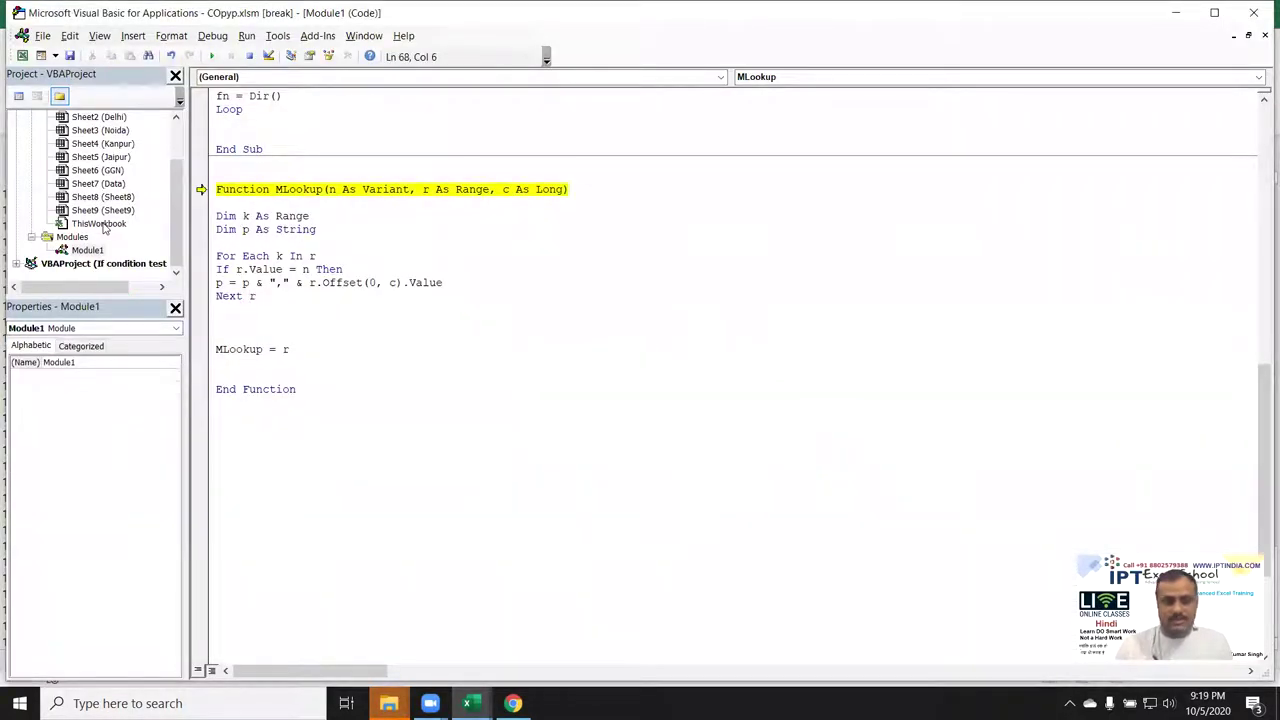
type("k")
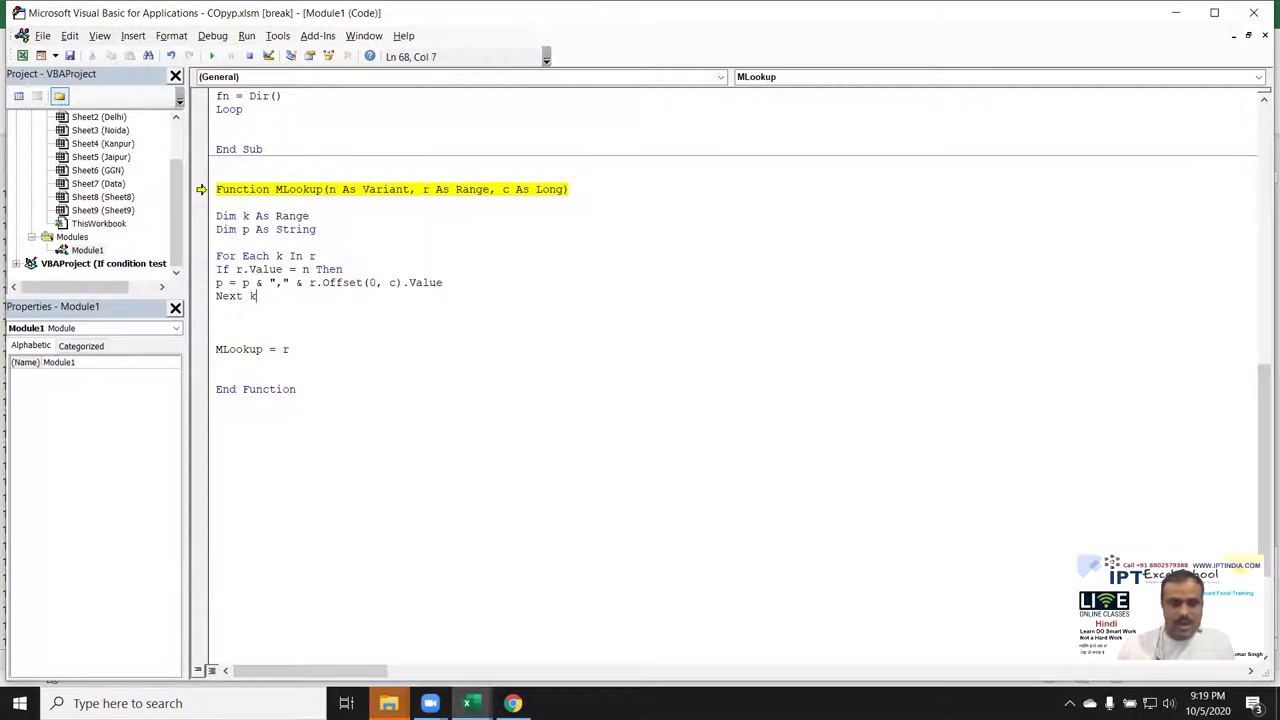
key("BackSpace")
type("k")
left_click(316, 283)
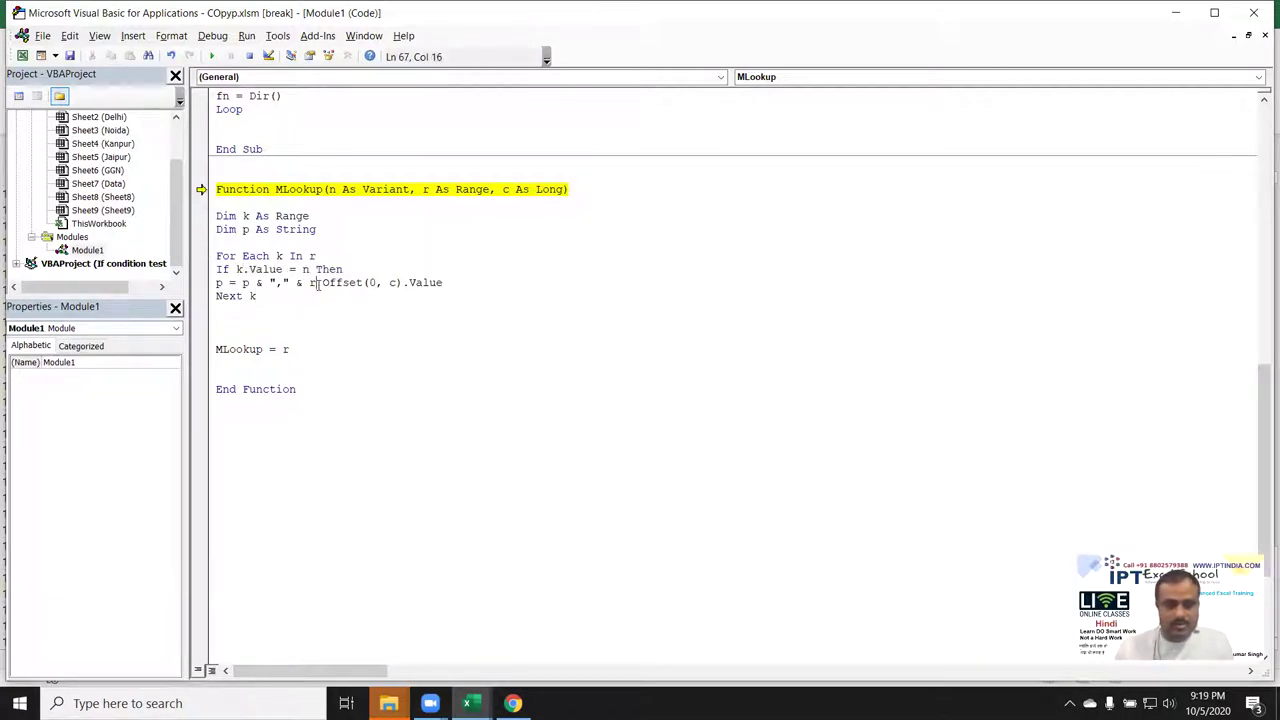
key("BackSpace")
type("k")
left_click(328, 310)
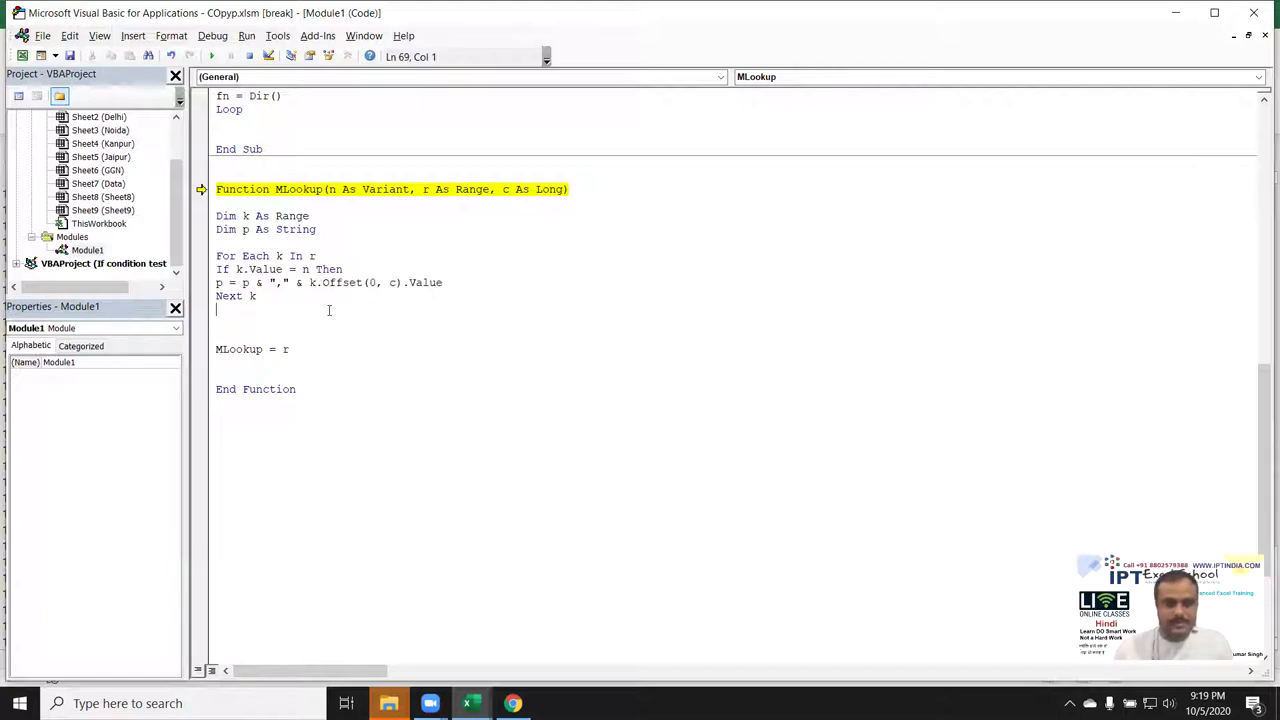
- Add an End If line above Next k and reset the paused run
left_click(211, 56)
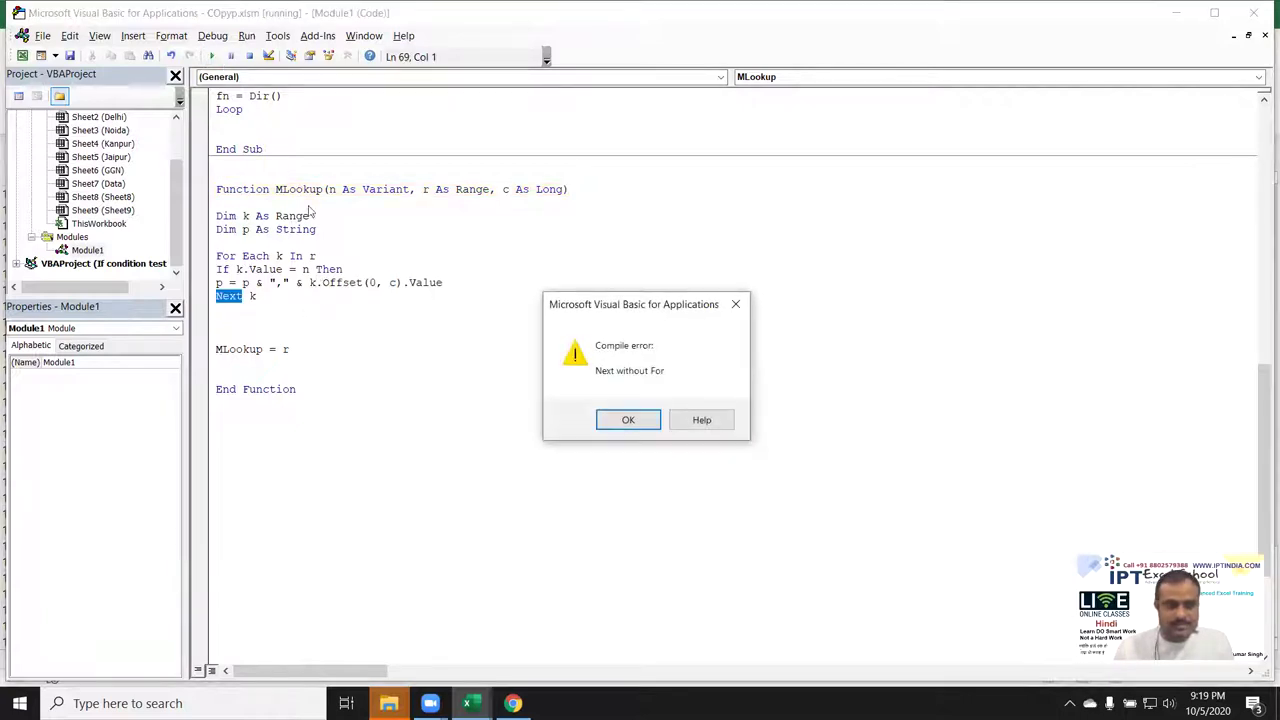
left_click(620, 424)
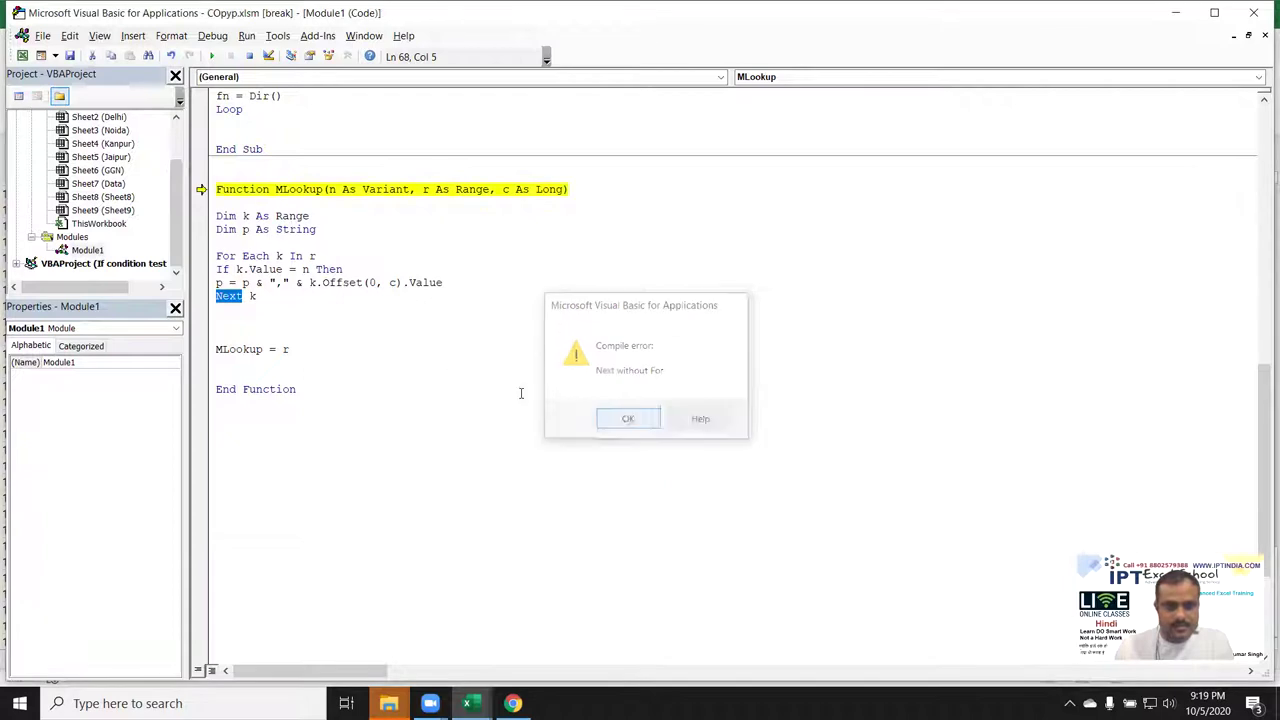
left_click(240, 306)
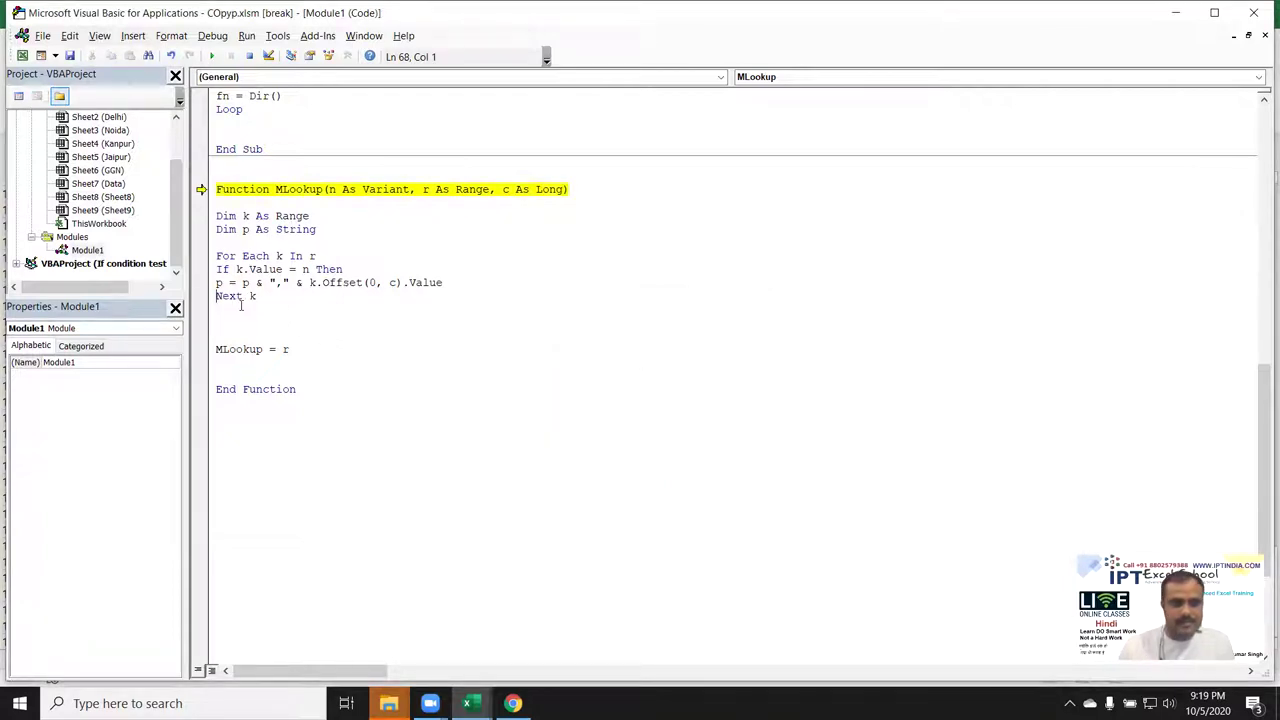
key("Up")
key("Return")
key("Up")
type("End If")
key("Down")
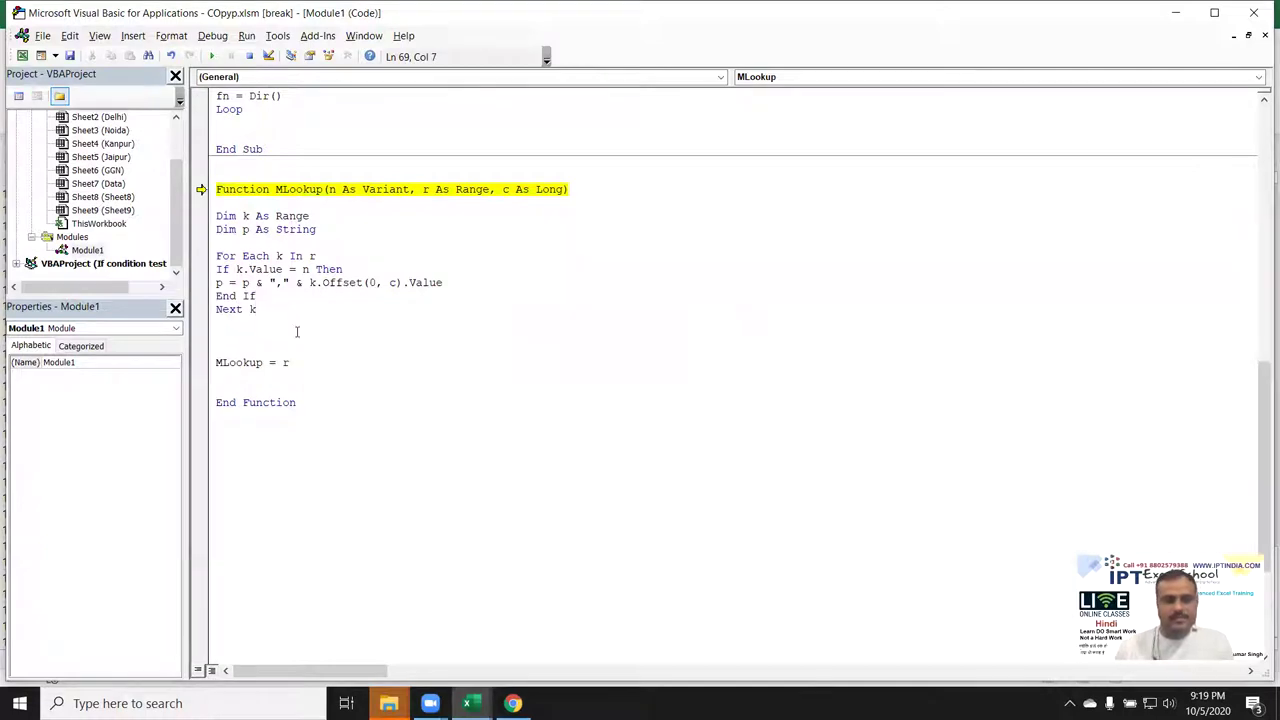
left_click_drag(270, 296, 213, 296)
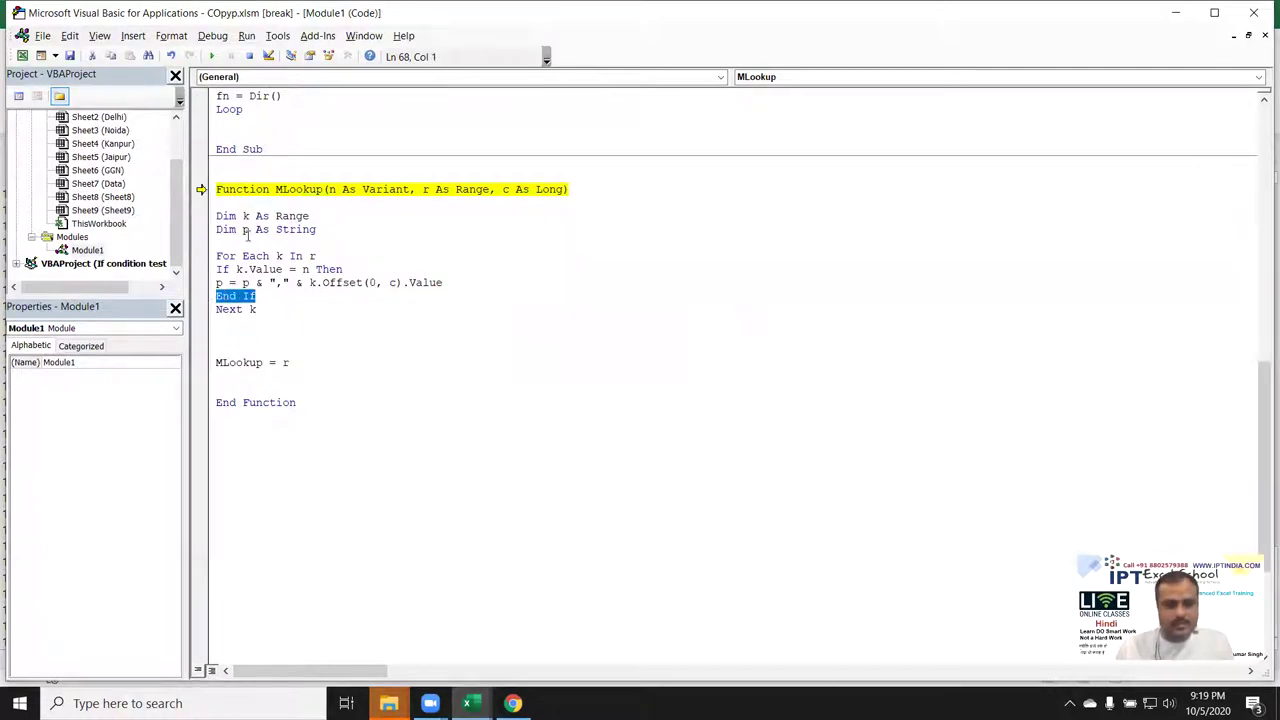
left_click(211, 56)
left_click(306, 322)
- Re-enter the MLookup formula in F3 and try clearing the spilled names below it
key("alt+F11")
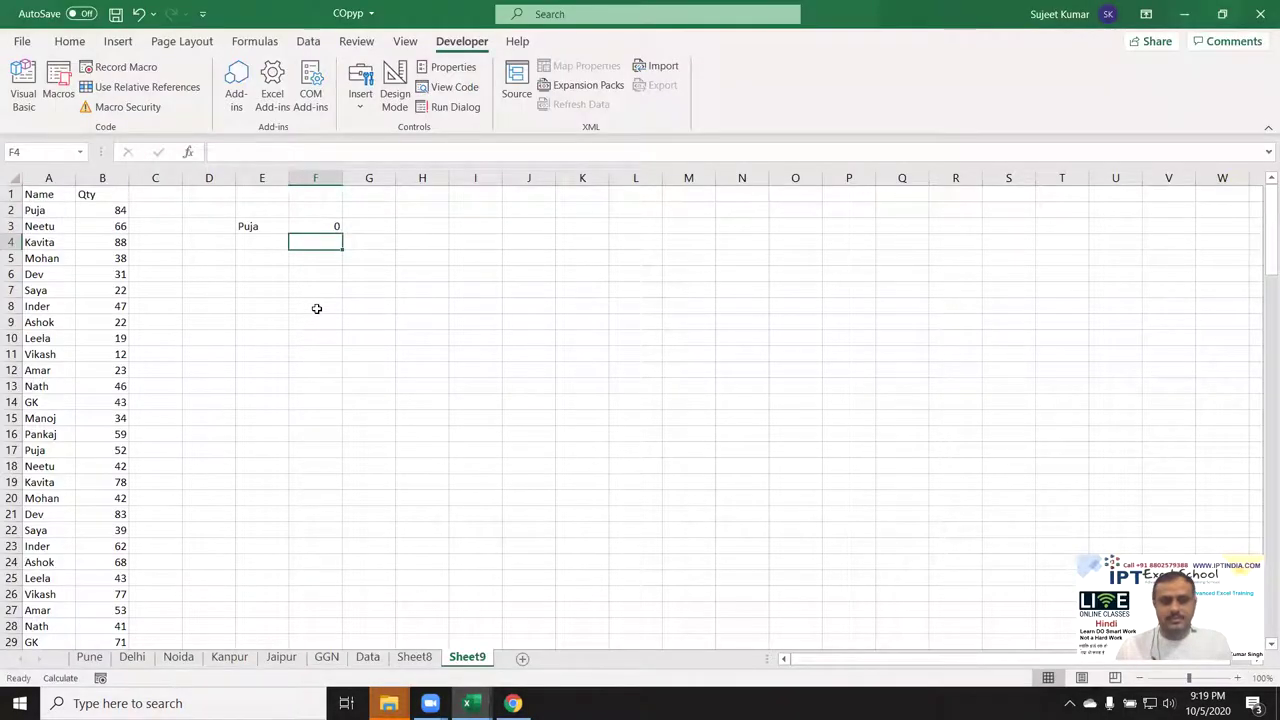
double_click(316, 228)
key("Return")
left_click(316, 227)
key("ctrl+shift+Down")
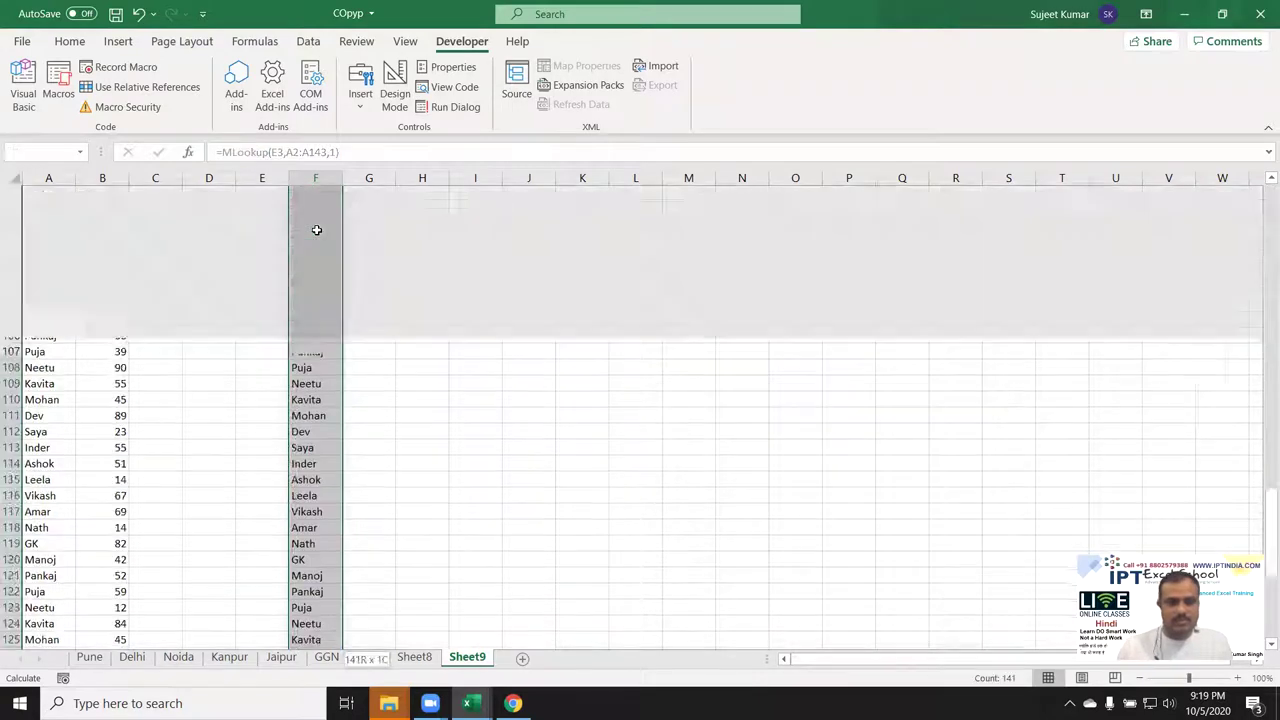
key("Delete")
- Make the function return MLookup = p and re-enter F3 to show the joined quantities
key("alt+F11")
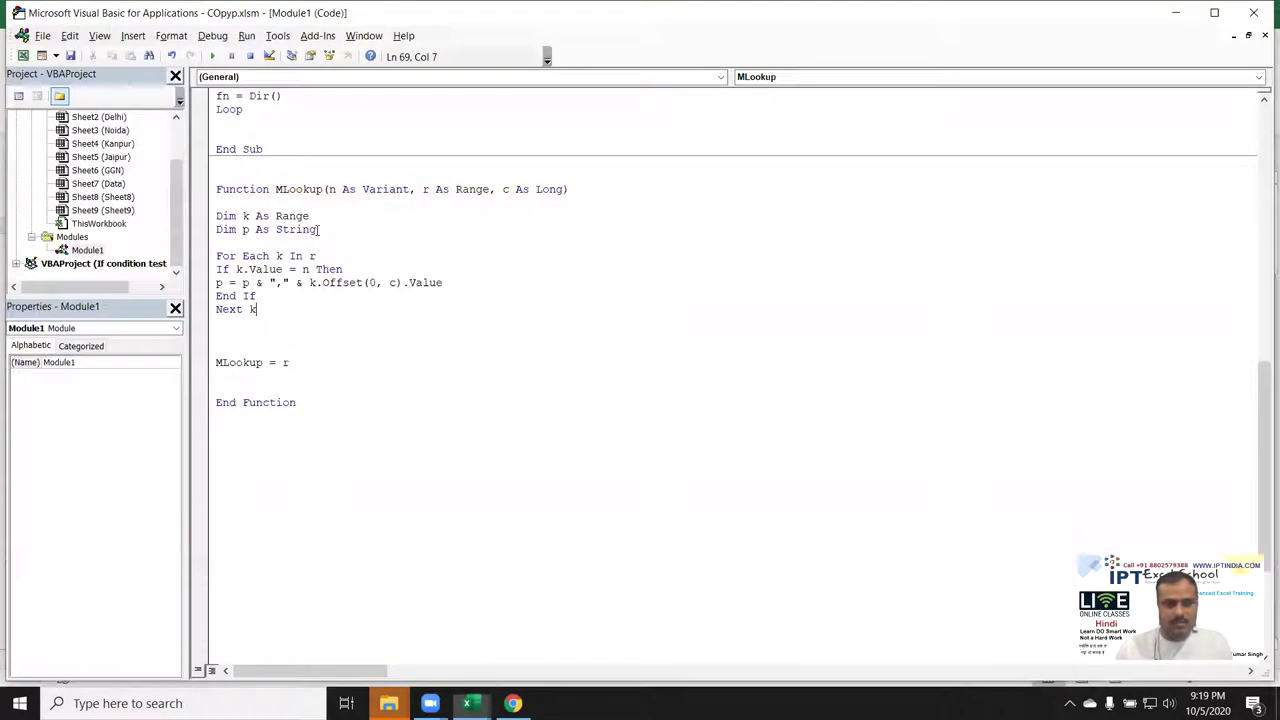
double_click(322, 365)
type("p")
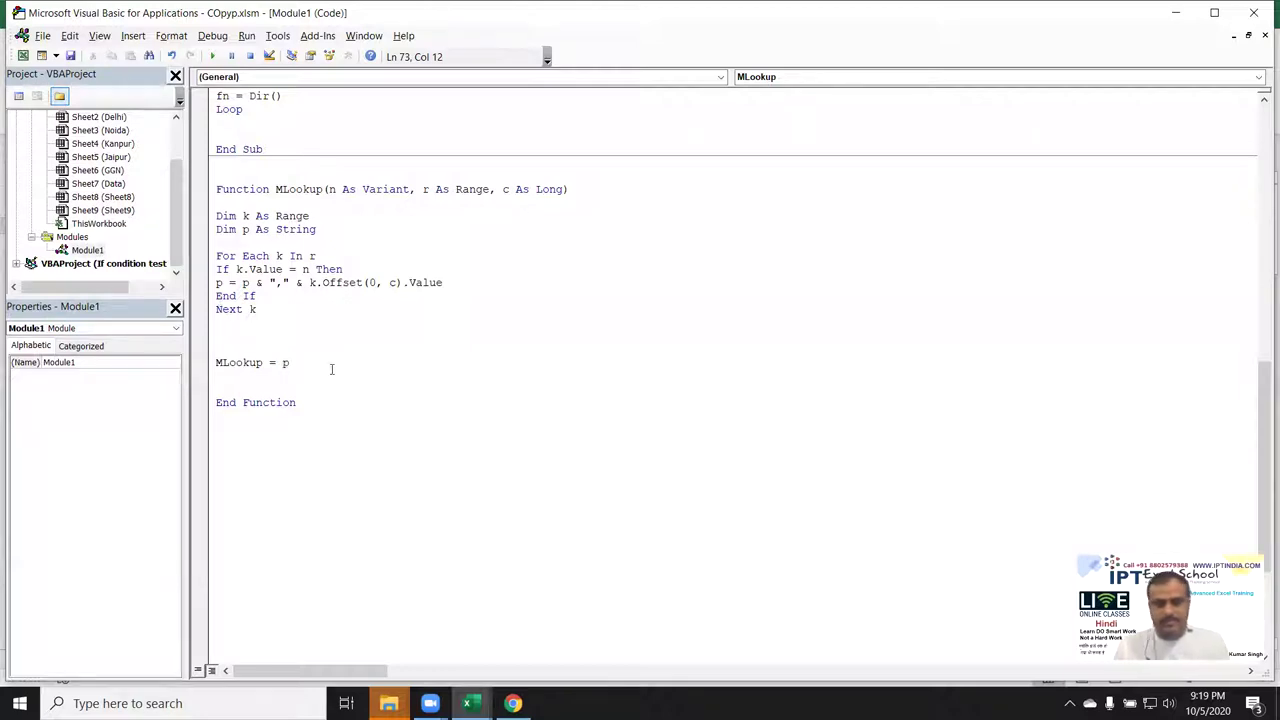
key("alt+F11")
double_click(318, 226)
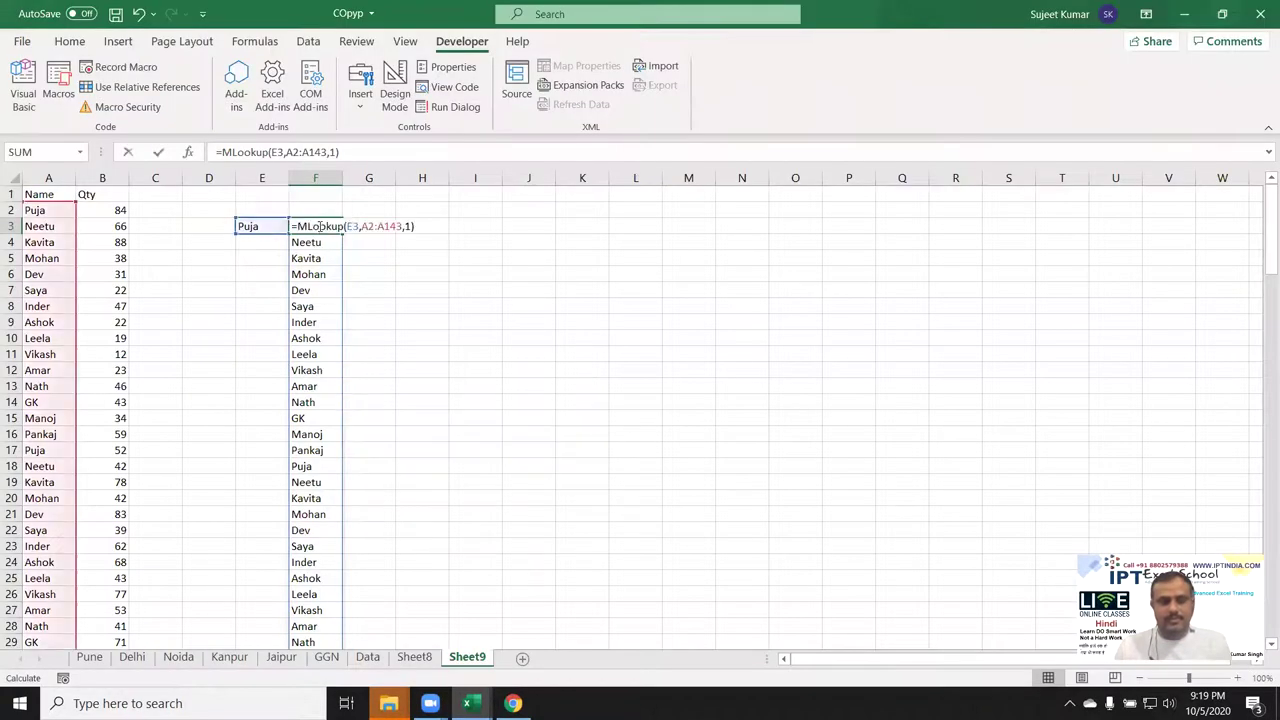
key("Return")
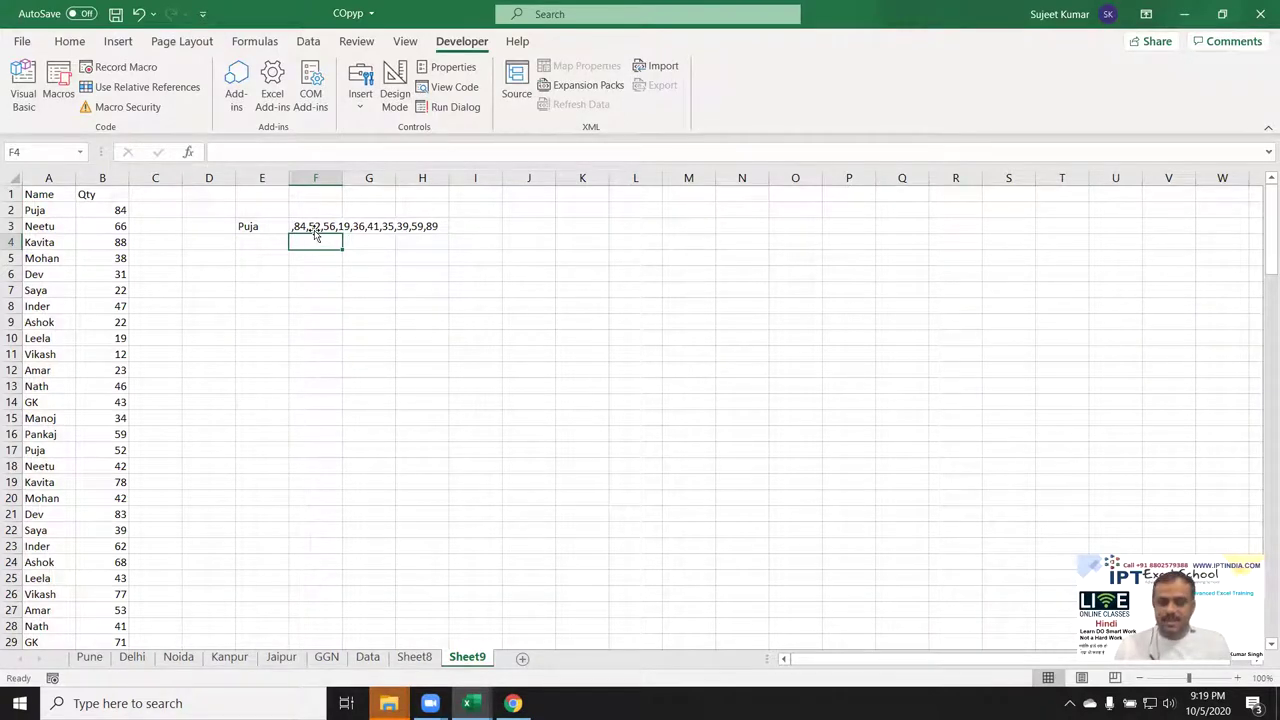
- Cancel the formula started in F4 and select the whole MLookup function in the editor
type("=m")
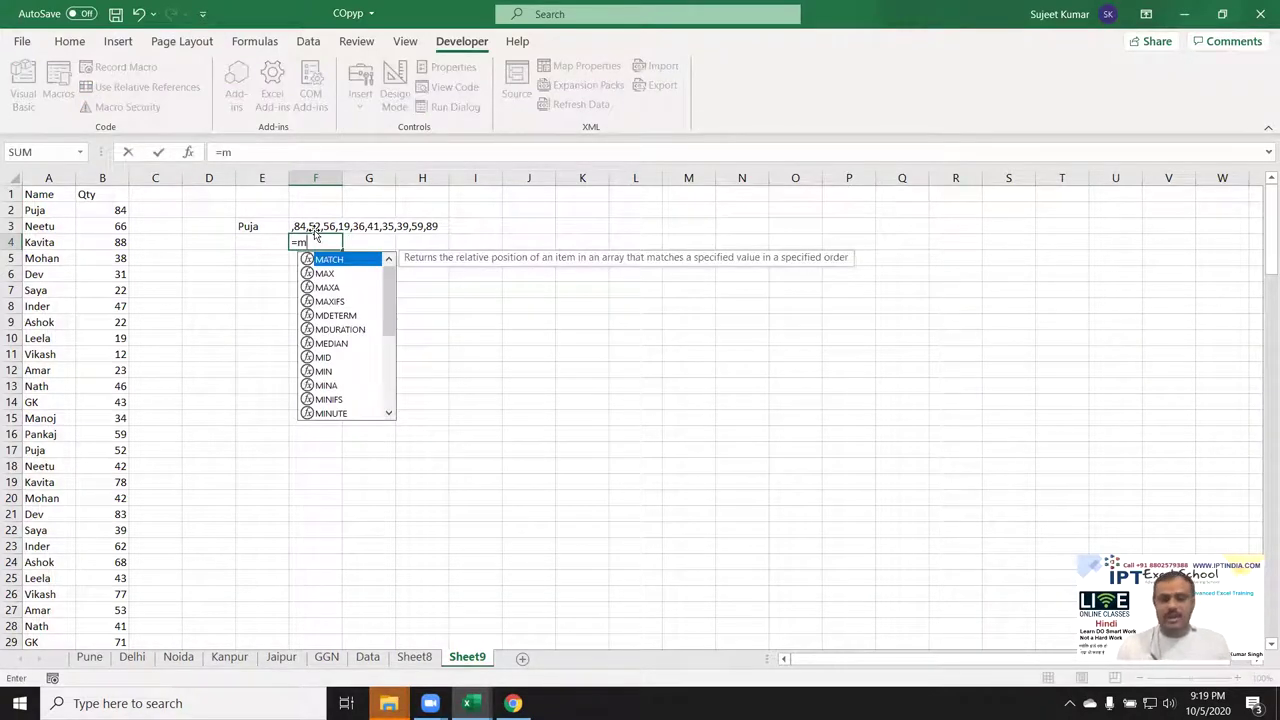
type("at")
key("Escape")
key("Escape")
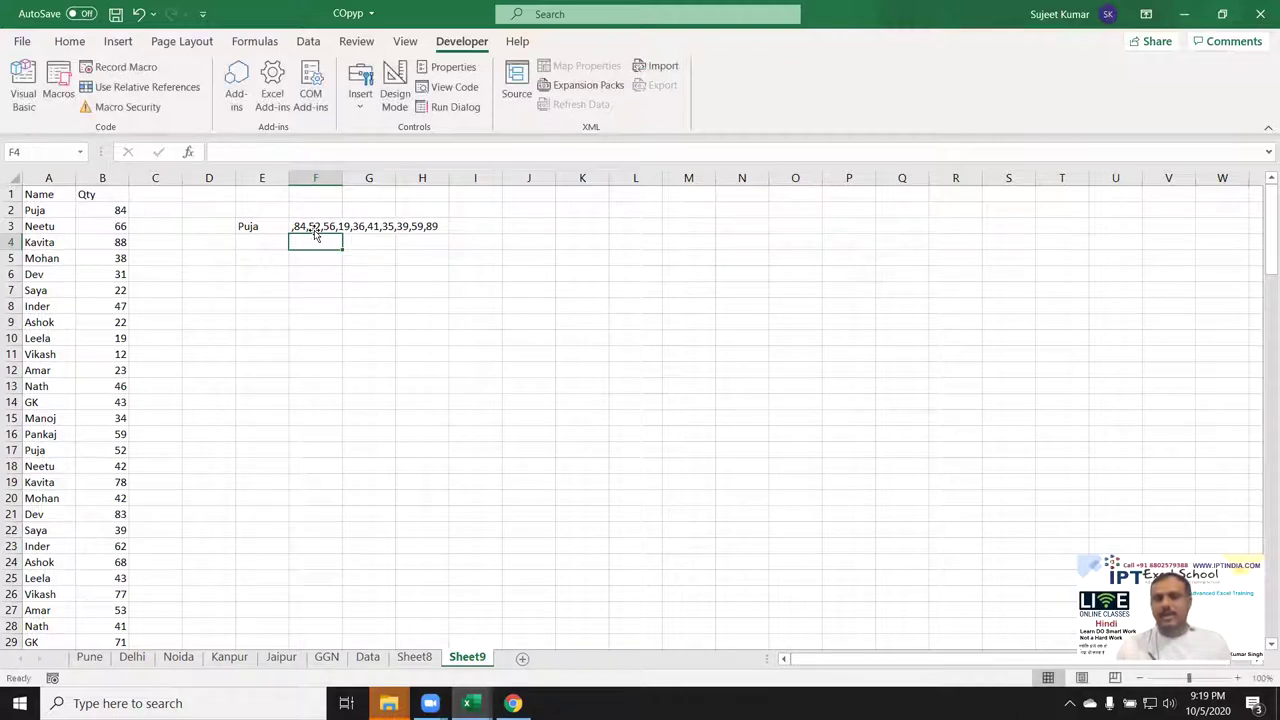
left_click(316, 228)
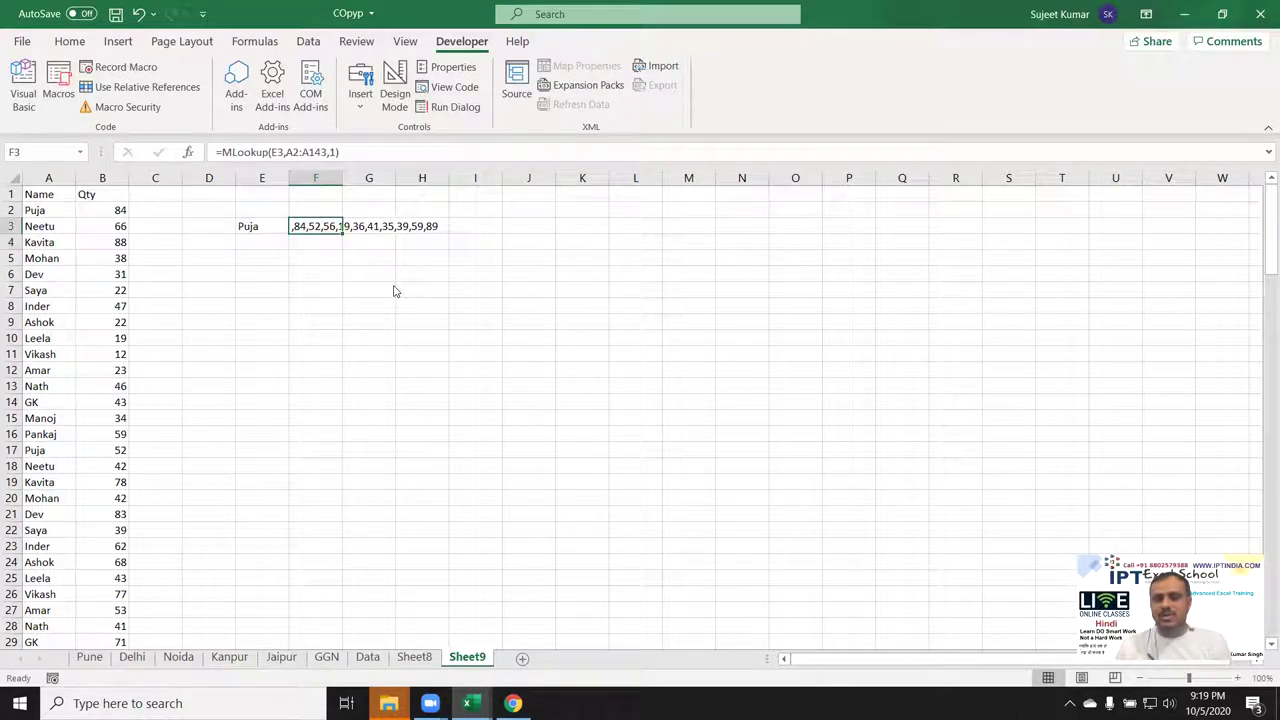
key("alt+F11")
left_click_drag(349, 410, 184, 190)
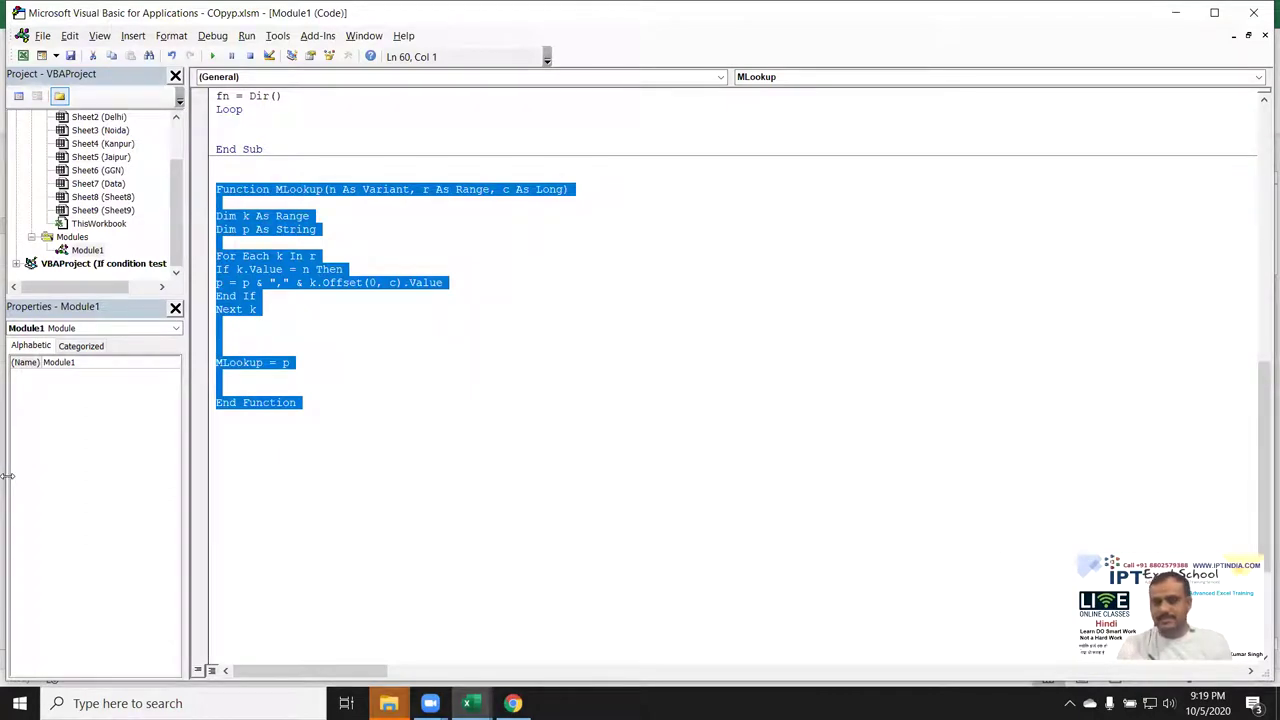
left_click(420, 414)
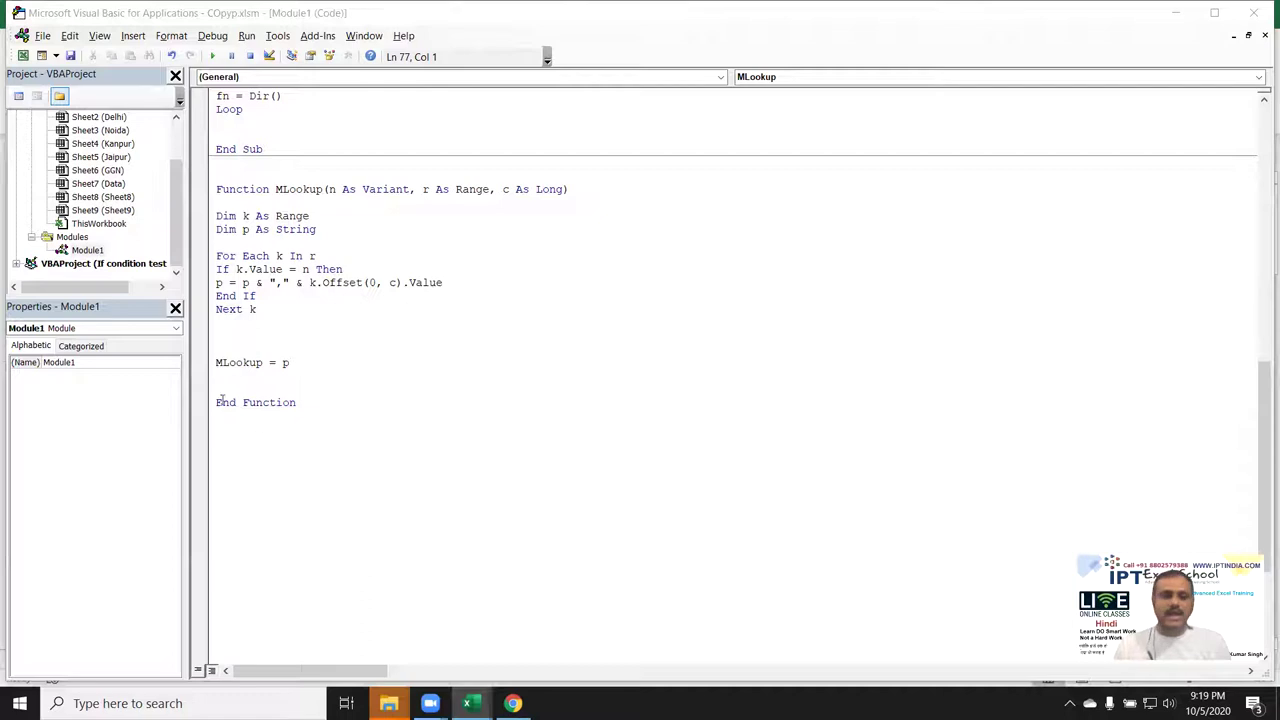
left_click(298, 445)
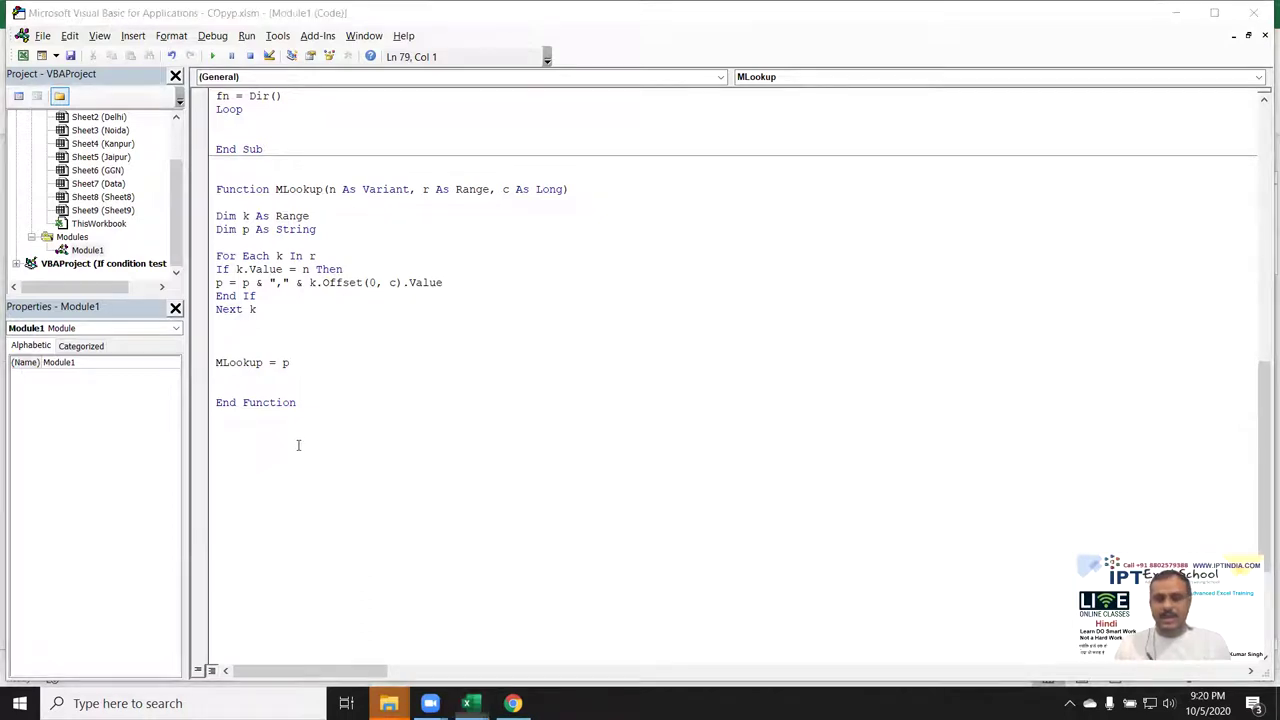
key("alt+Tab")
key("alt+Tab")
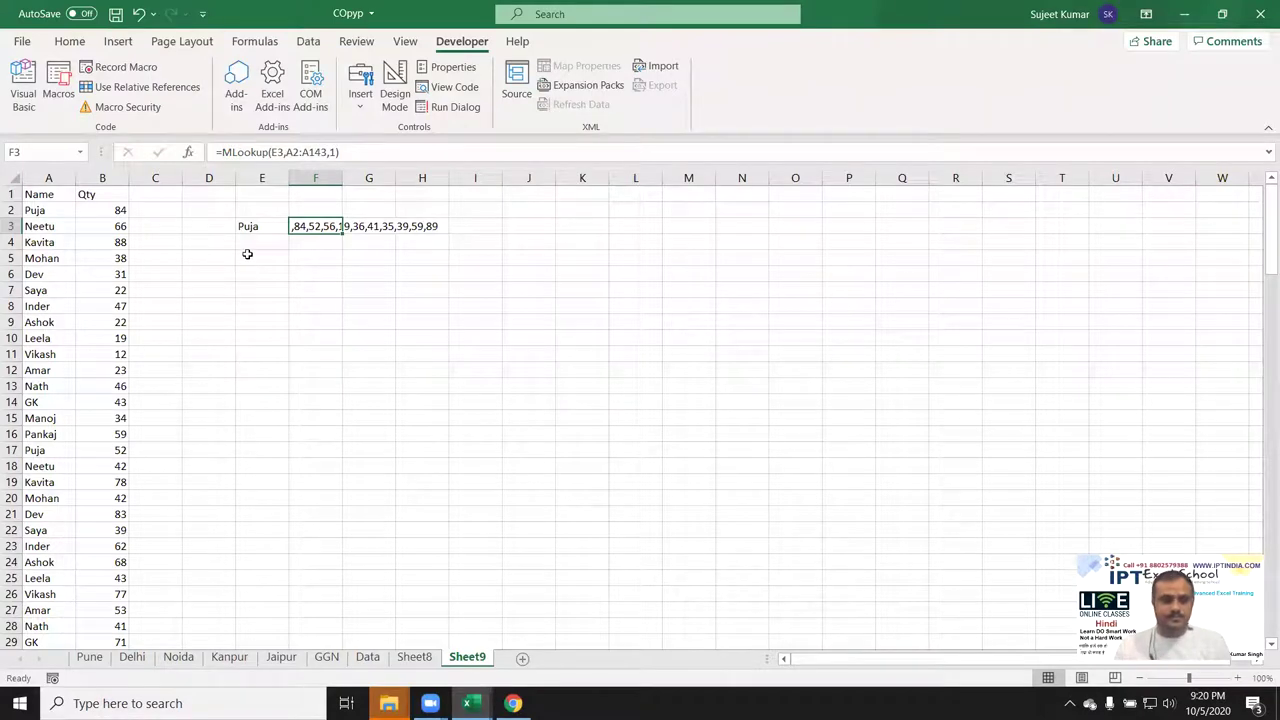
left_click(248, 256)
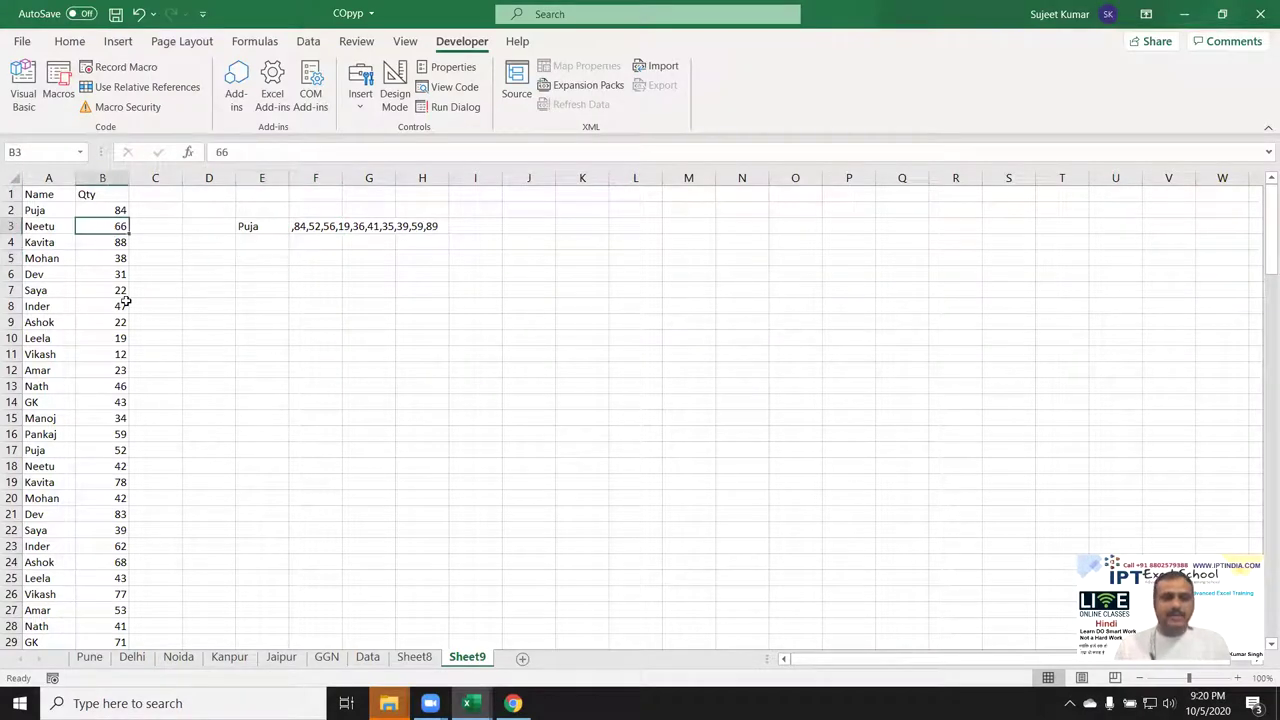
left_click_drag(120, 303, 120, 322)
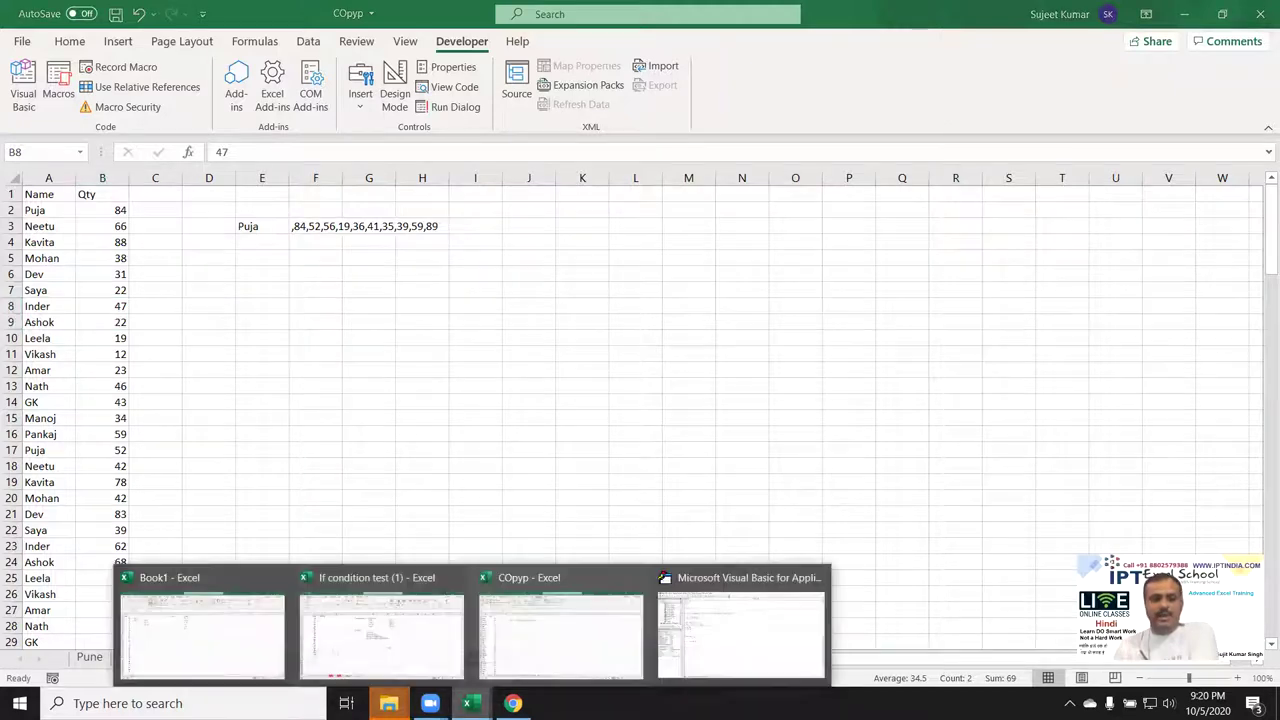
- Type the label Userform into C9 on Sheet8, under Function
left_click(424, 660)
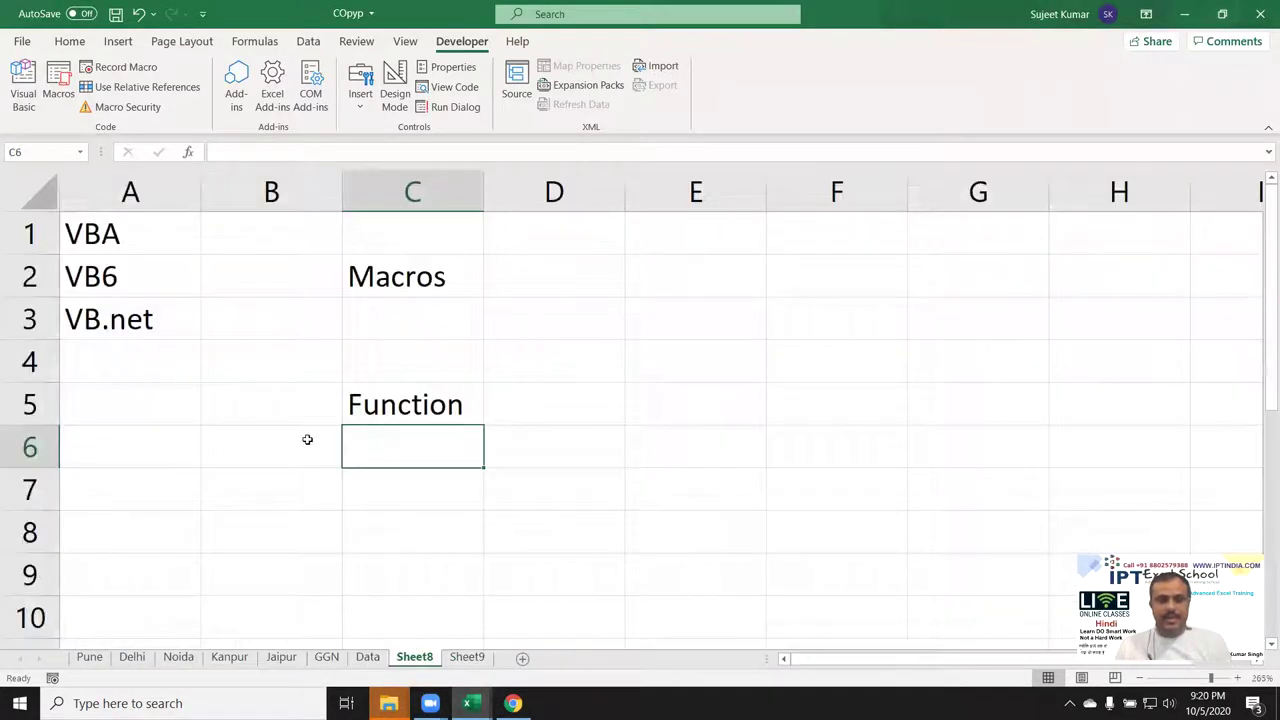
scroll(393, 509, "down", 1)
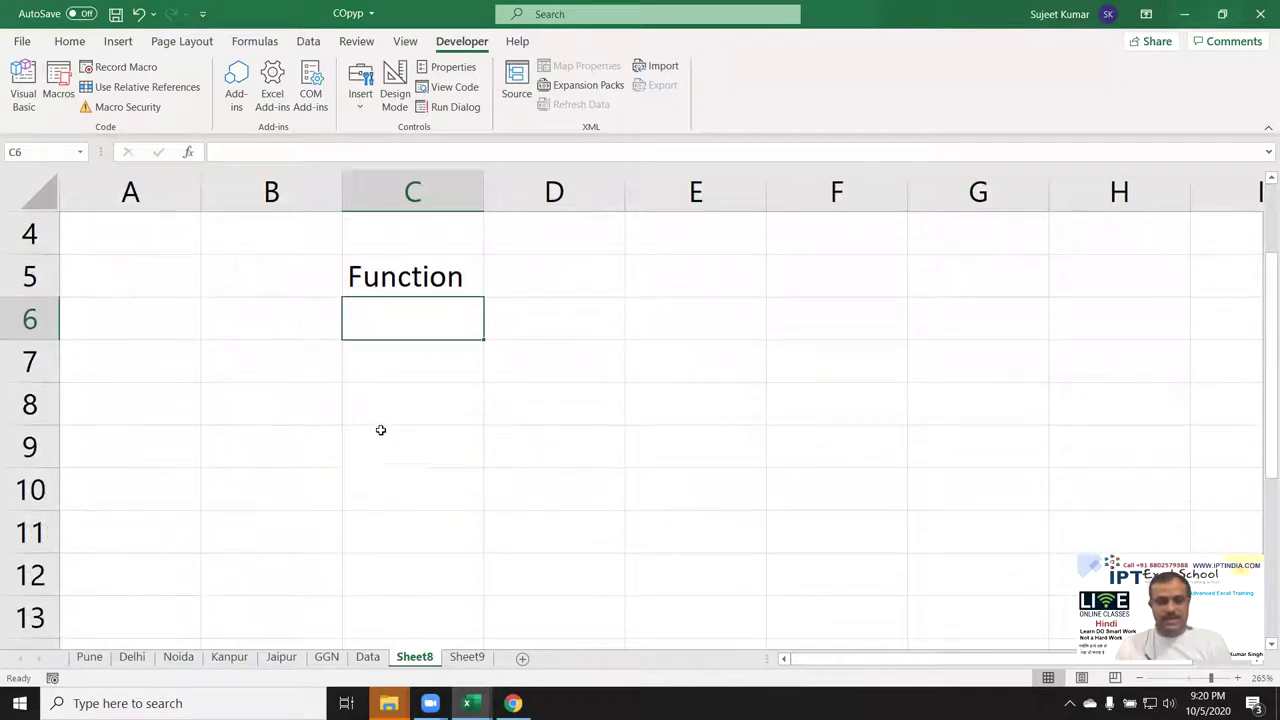
left_click(381, 428)
type("Userform")
key("Return")
scroll(491, 465, "up", 1)
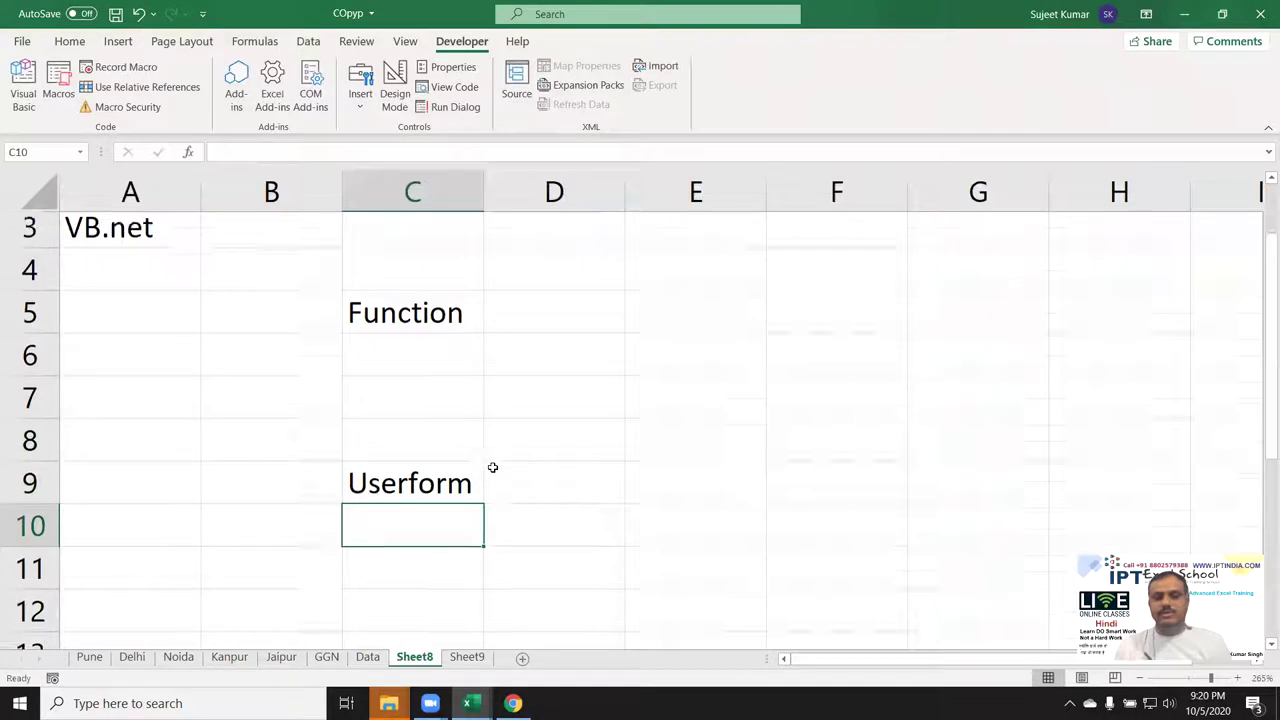
left_click(666, 440)
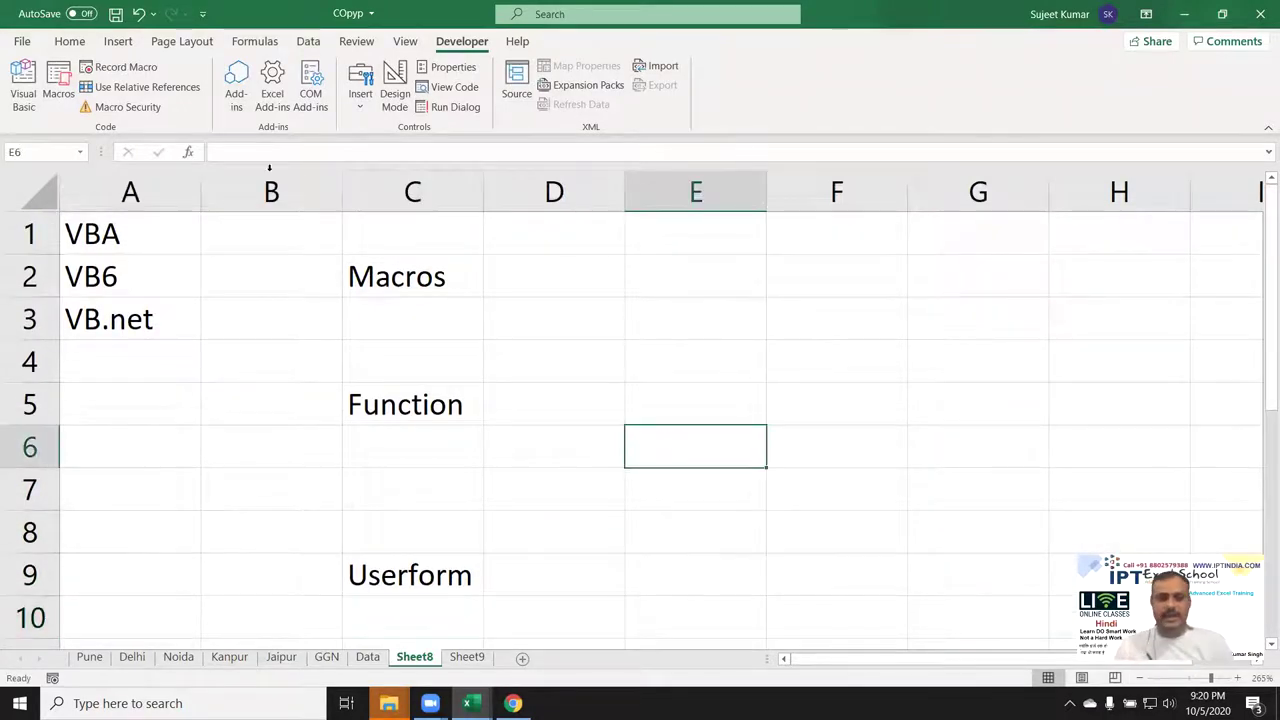
left_click(69, 45)
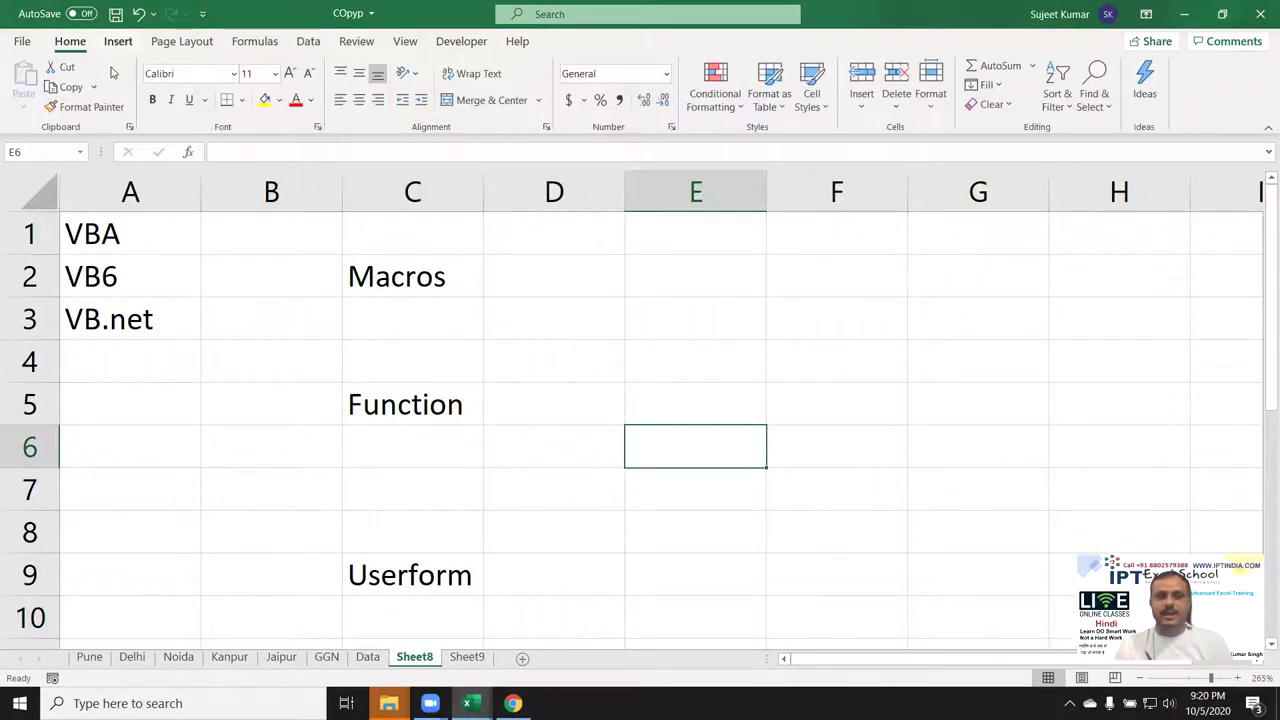
left_click(117, 43)
left_click(30, 80)
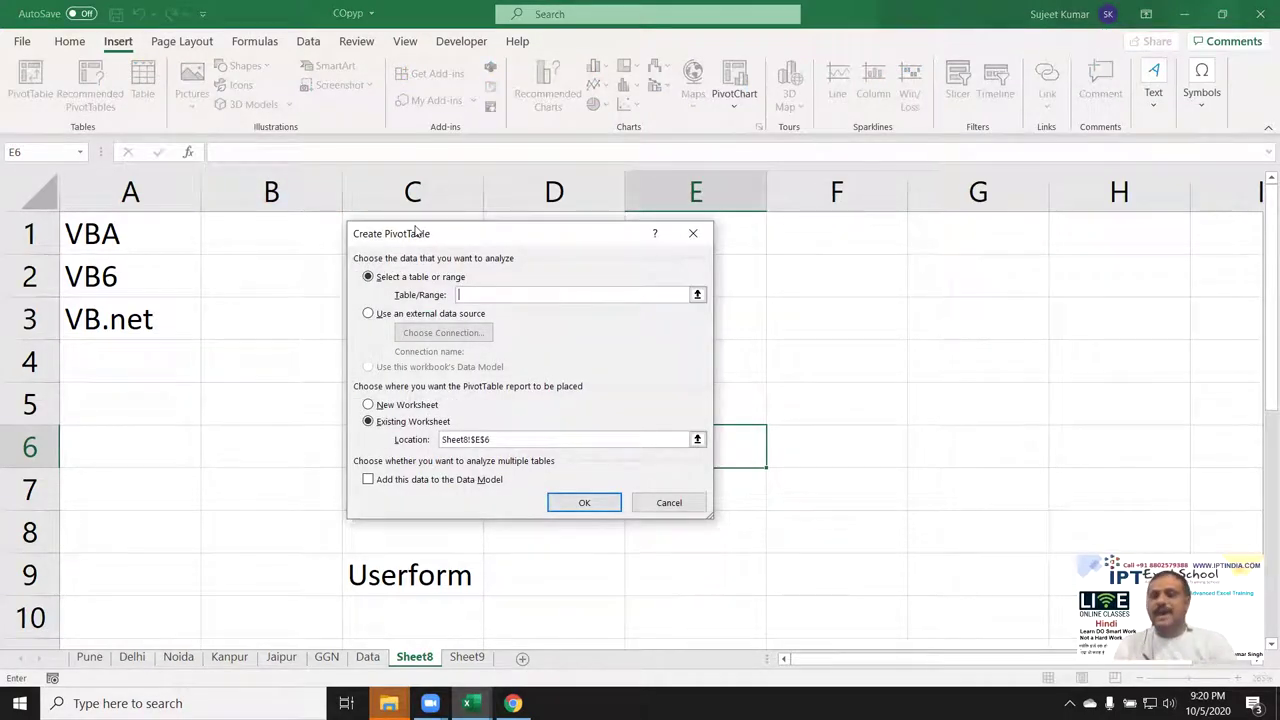
left_click_drag(415, 229, 461, 256)
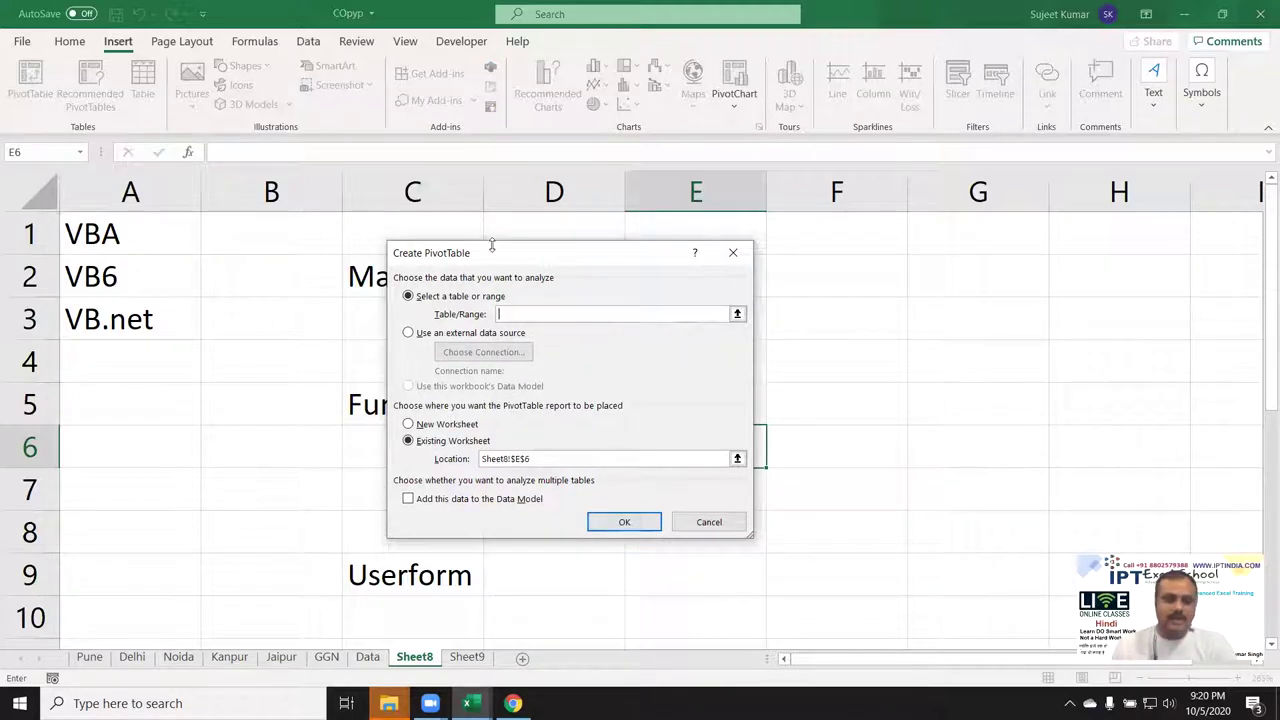
left_click_drag(491, 261, 645, 238)
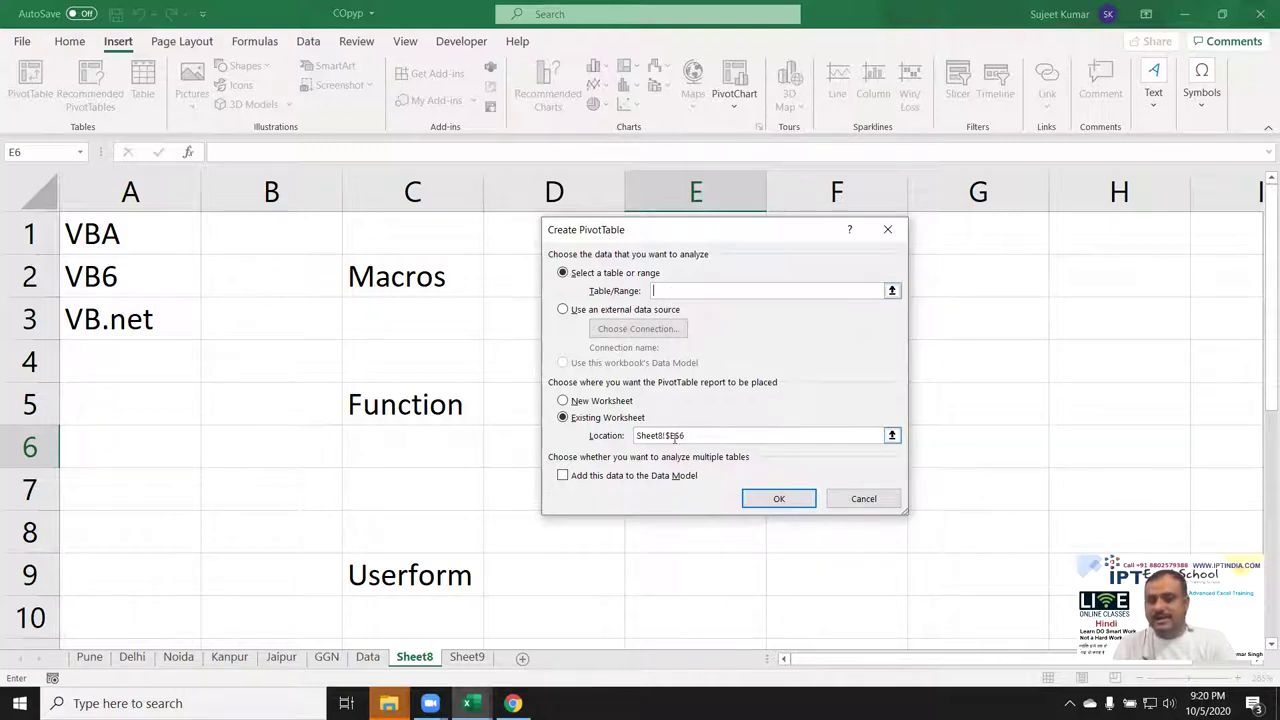
left_click(668, 292)
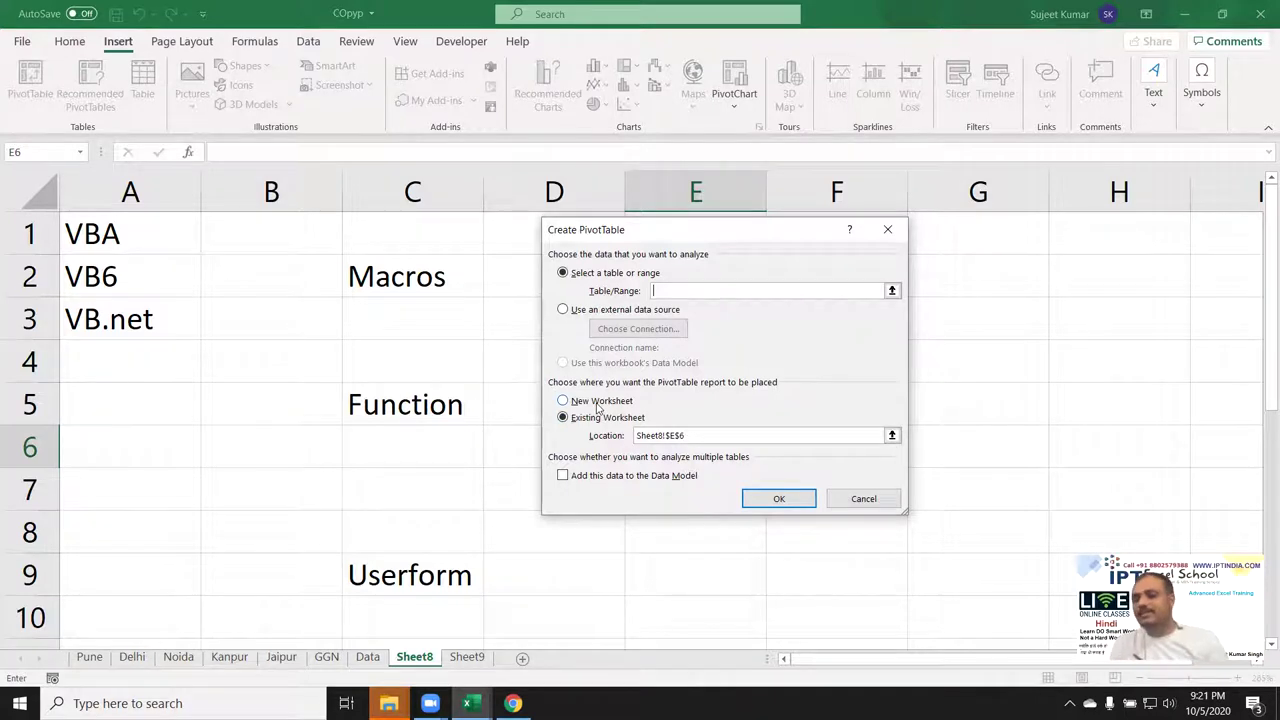
key("Escape")
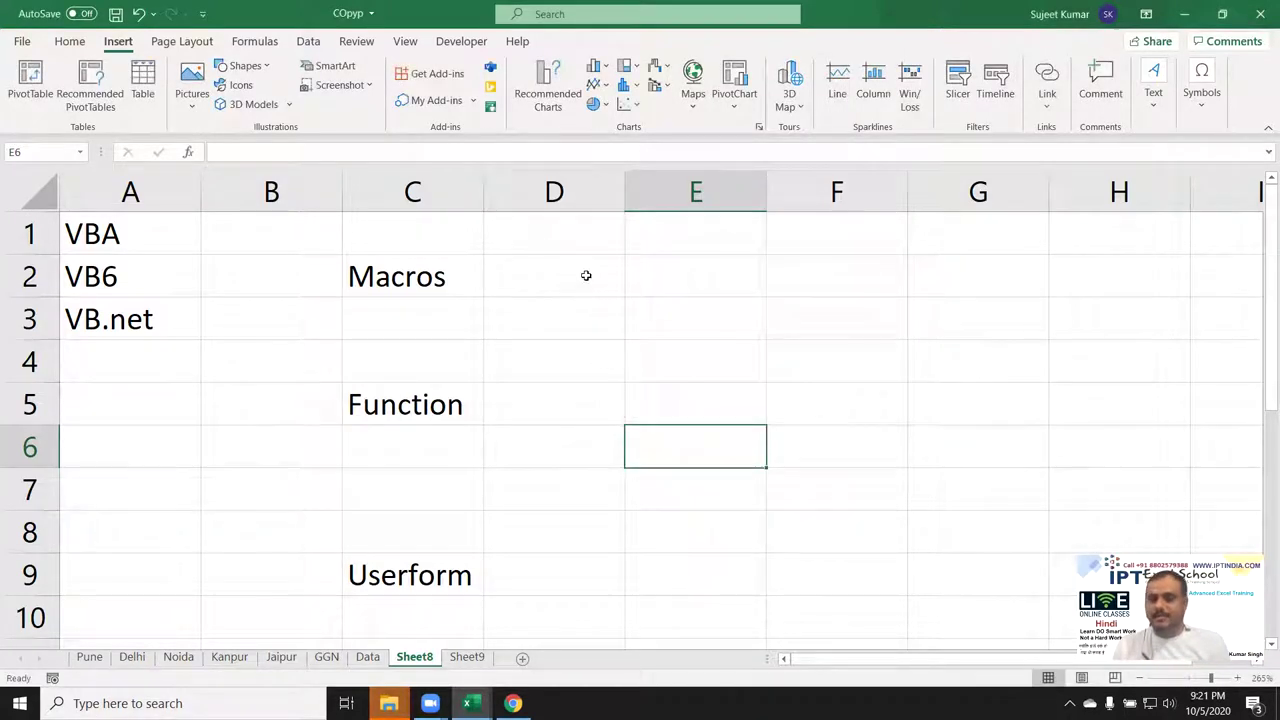
- Browse D2's Format Cells tabs without changes, then open the Visual Basic editor
right_click(588, 276)
left_click(684, 598)
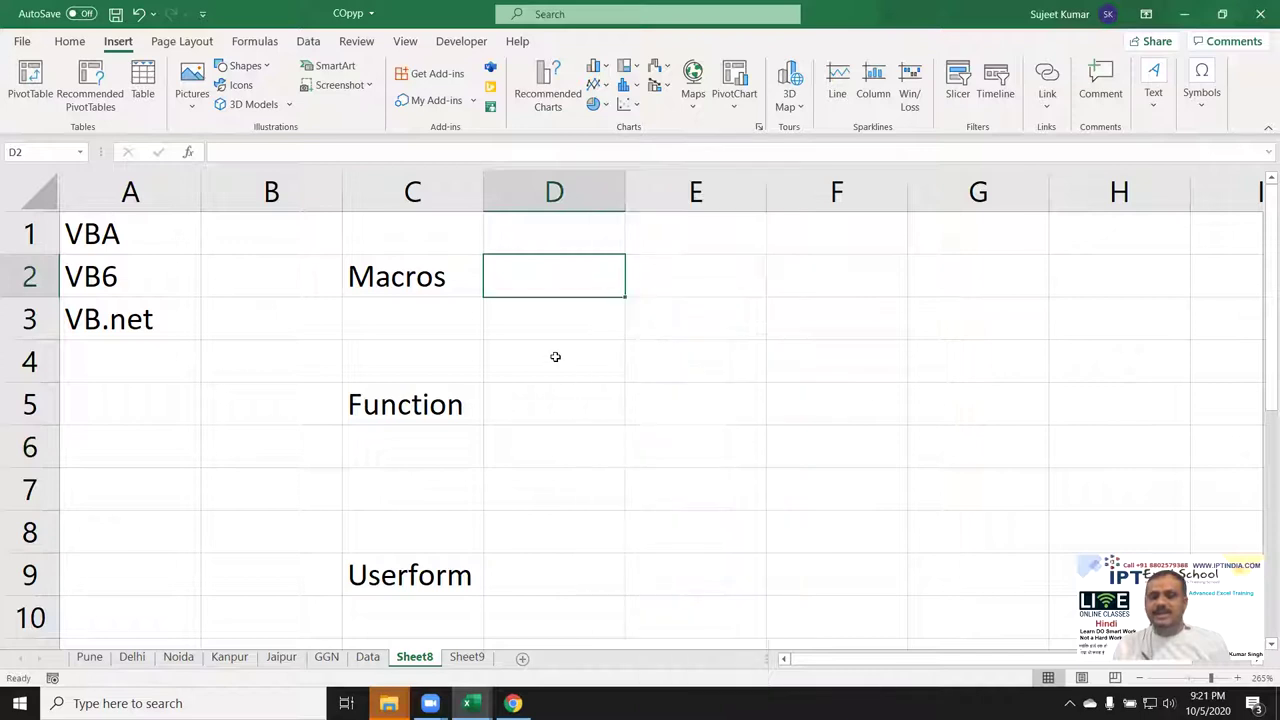
left_click(550, 305)
left_click(600, 304)
left_click(654, 304)
left_click(708, 304)
left_click(654, 304)
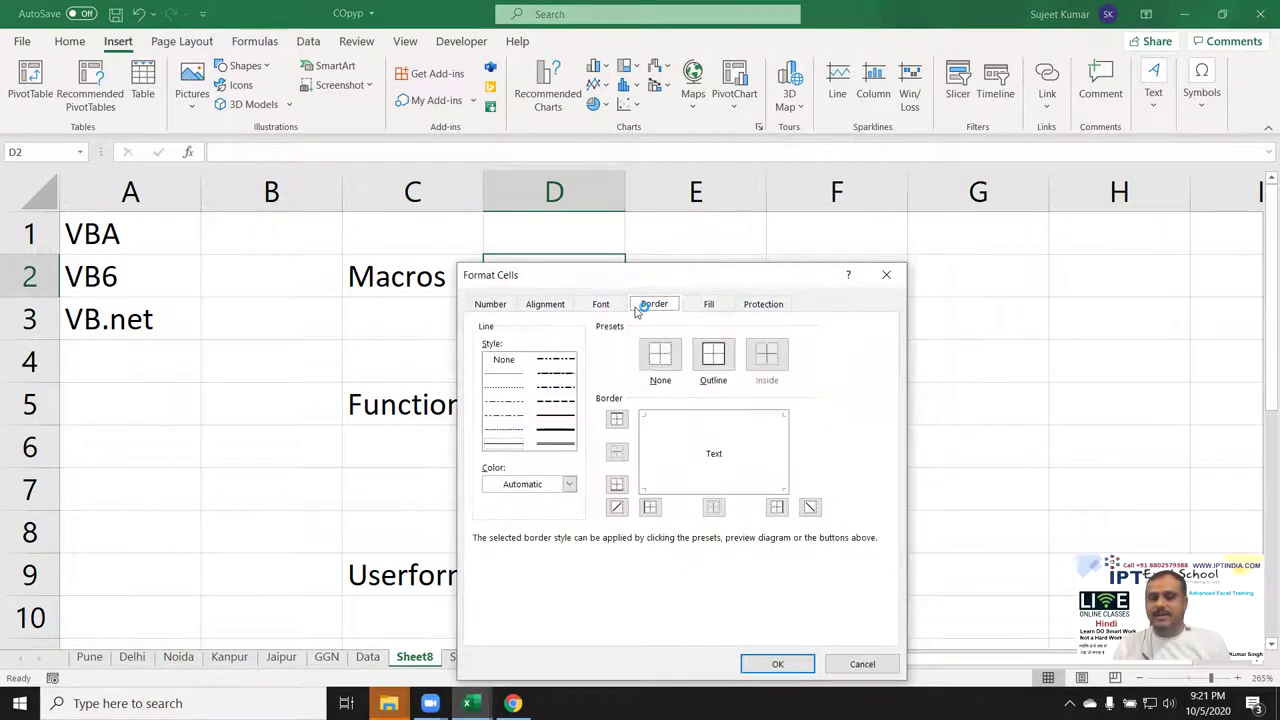
left_click(600, 304)
left_click(490, 304)
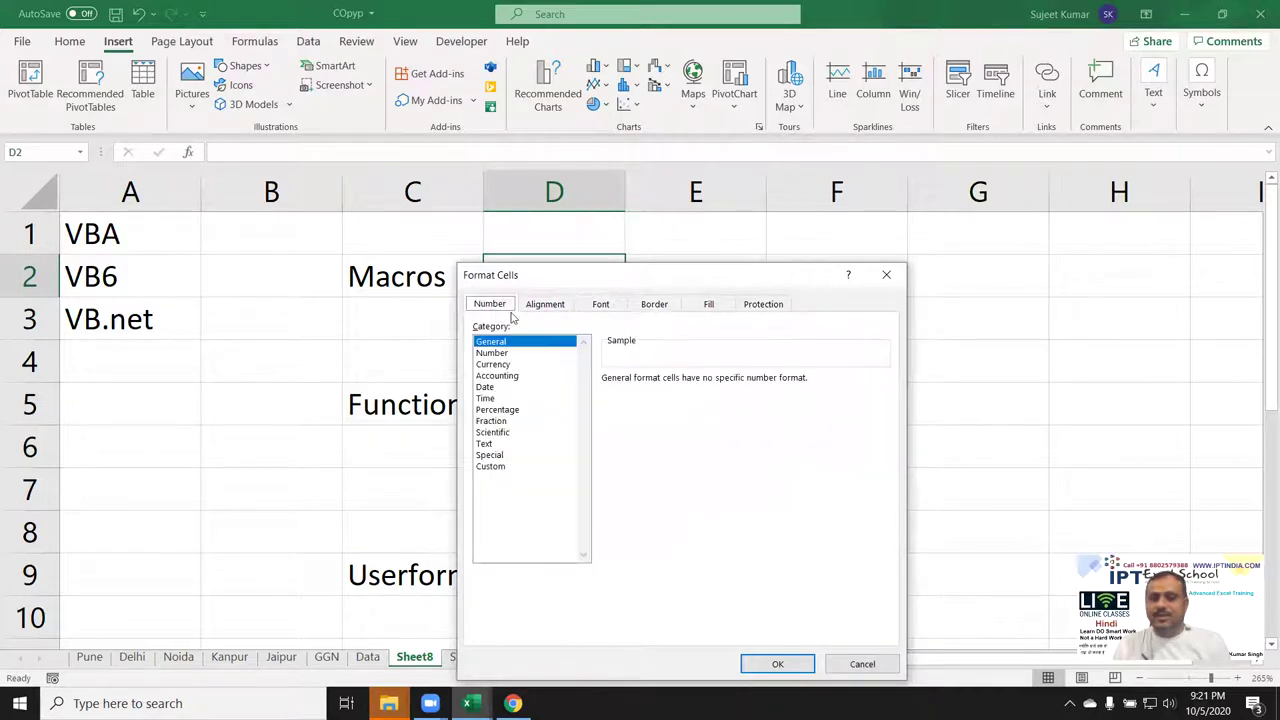
key("Escape")
left_click(460, 42)
left_click(23, 85)
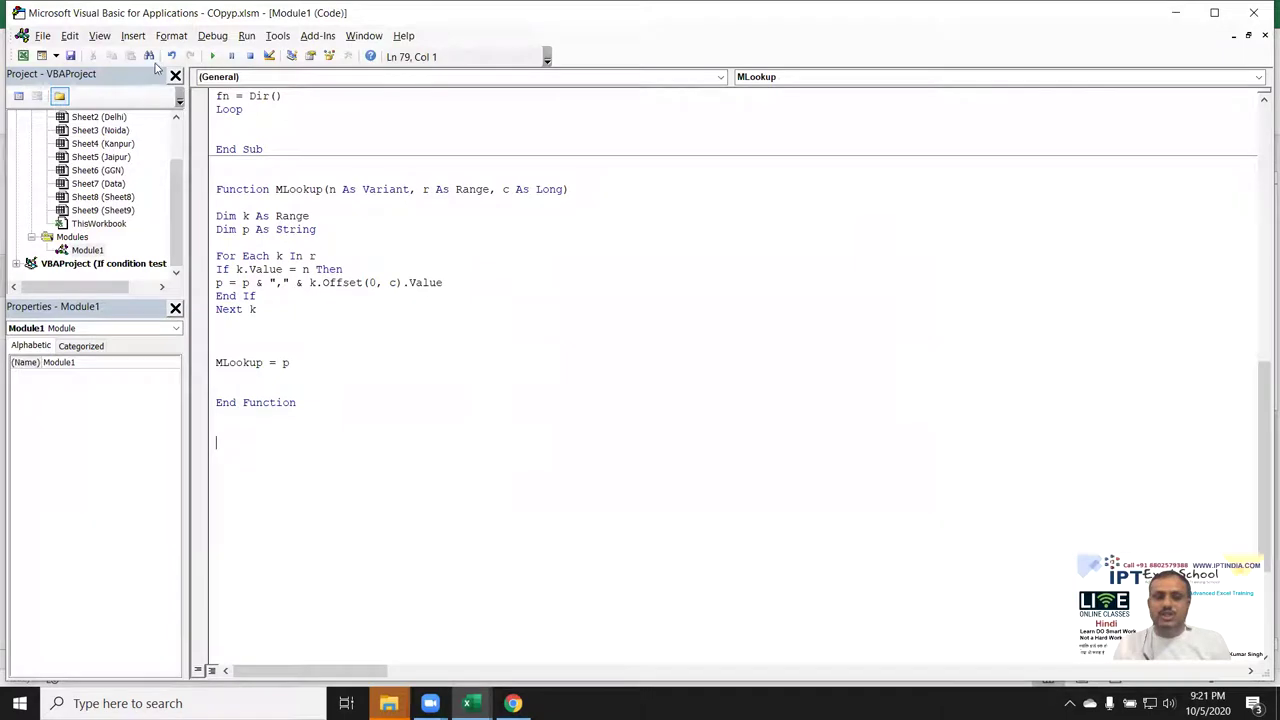
- Insert a blank UserForm1, enlarge it to height 379.8, test-run and close it, then return to Excel
left_click(133, 36)
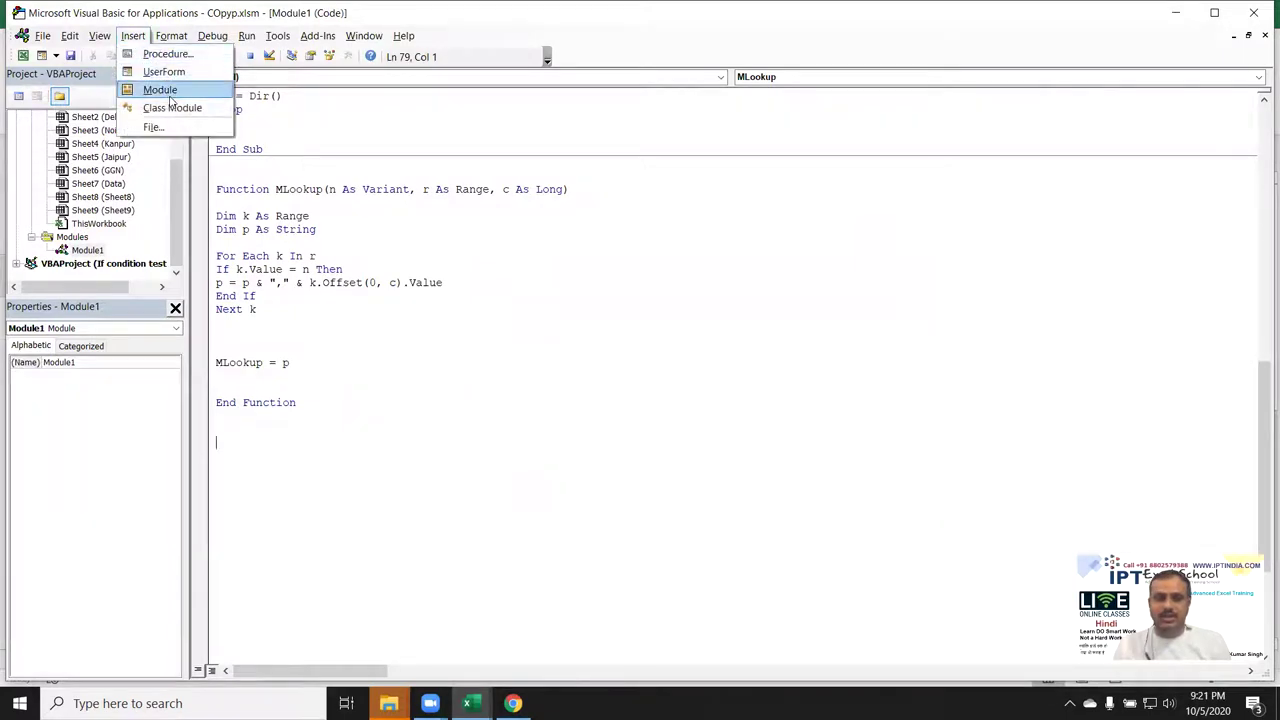
left_click(164, 72)
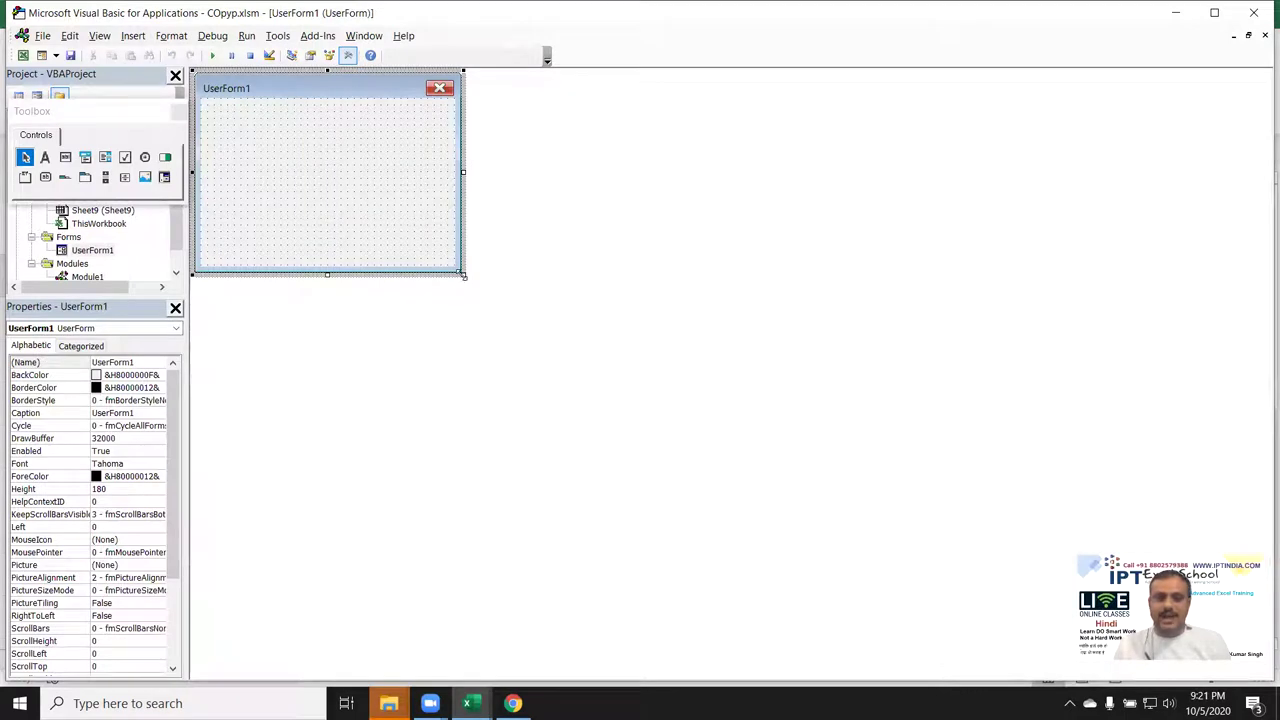
left_click_drag(463, 274, 674, 496)
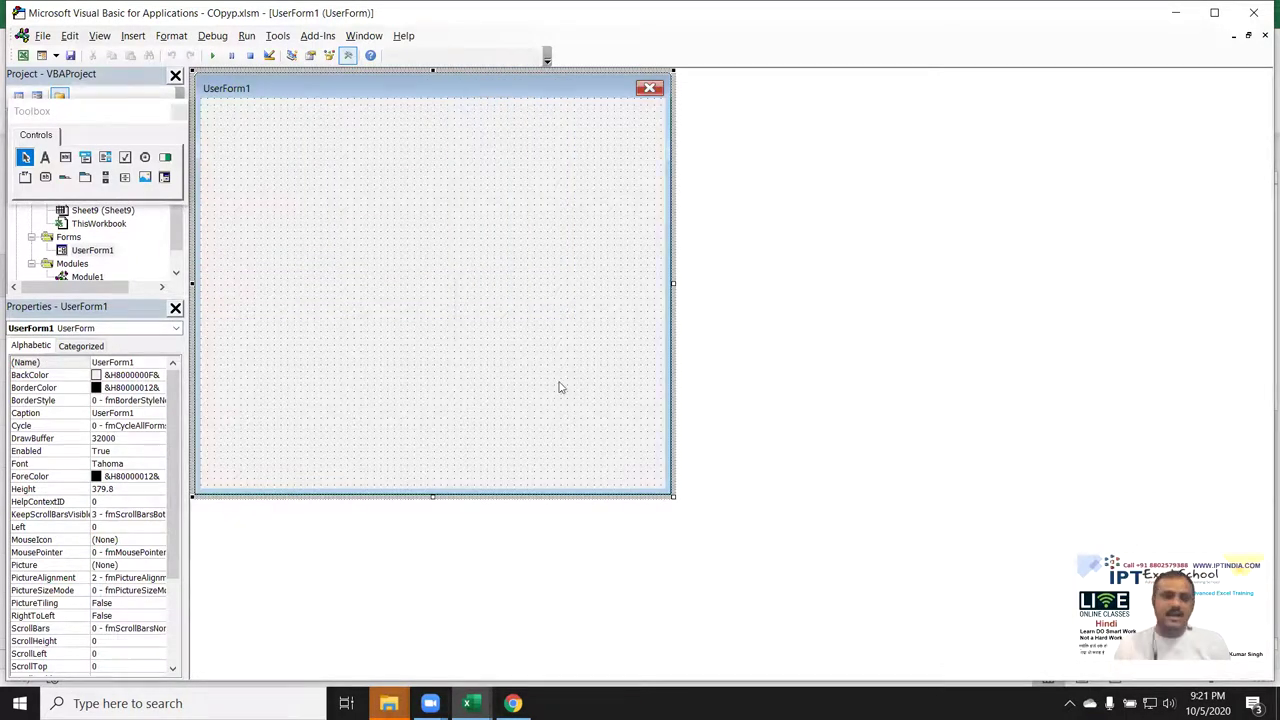
left_click(212, 55)
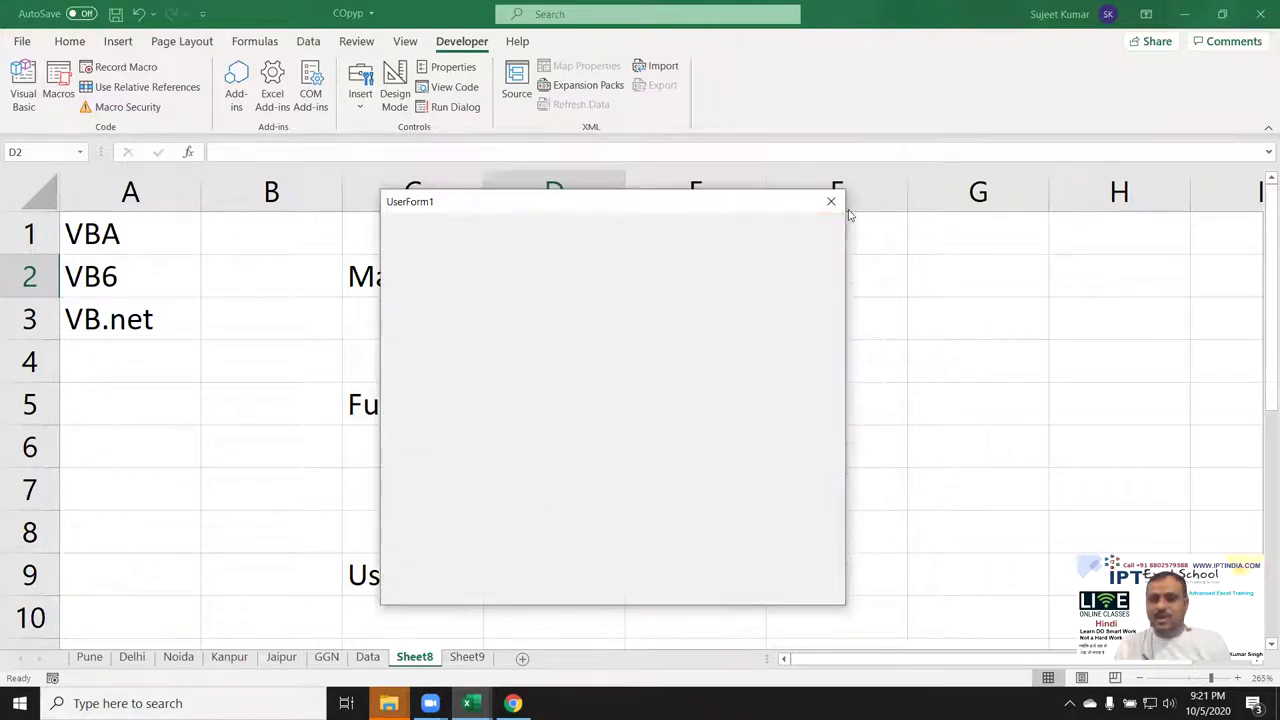
left_click(829, 200)
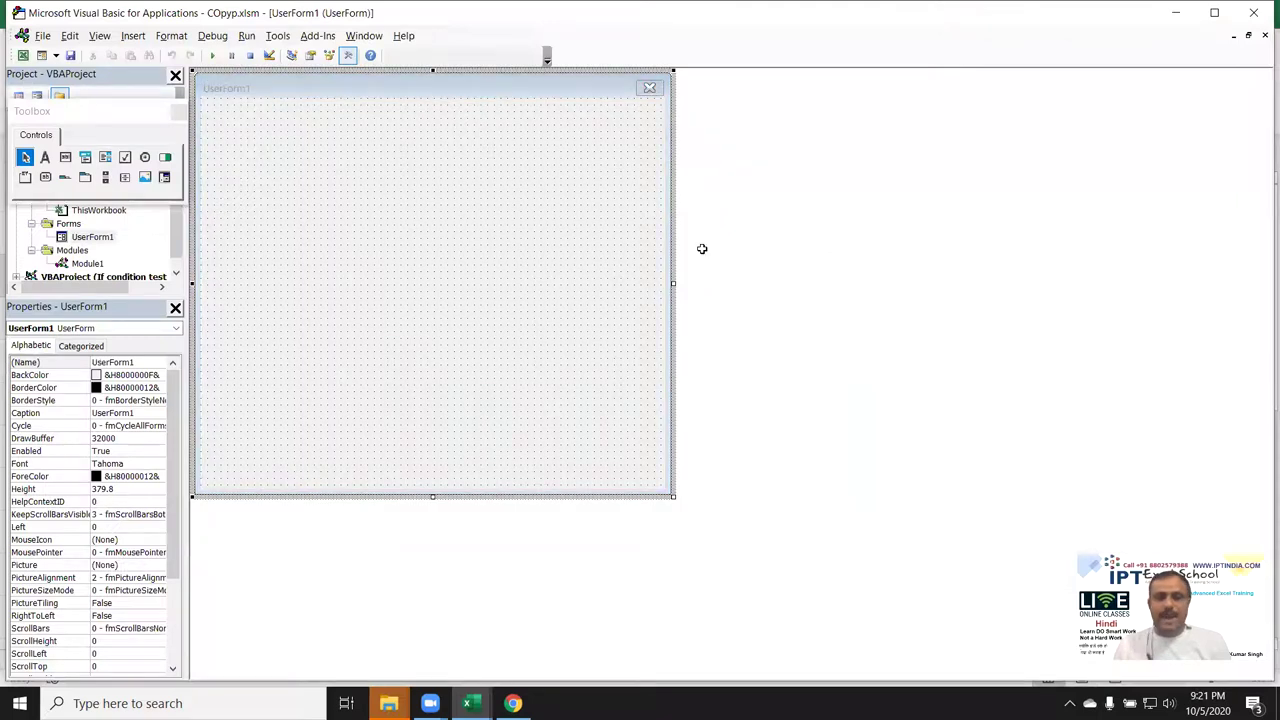
key("alt+F11")
left_click(140, 226)
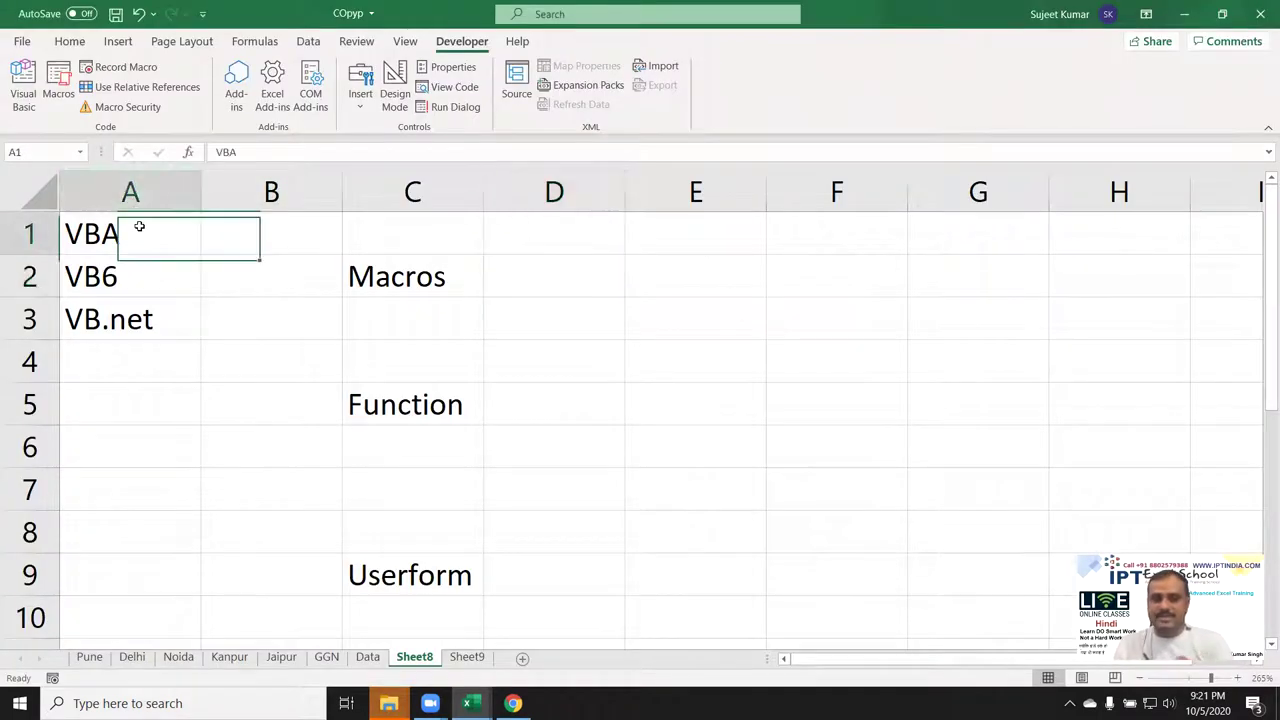
left_click(373, 278)
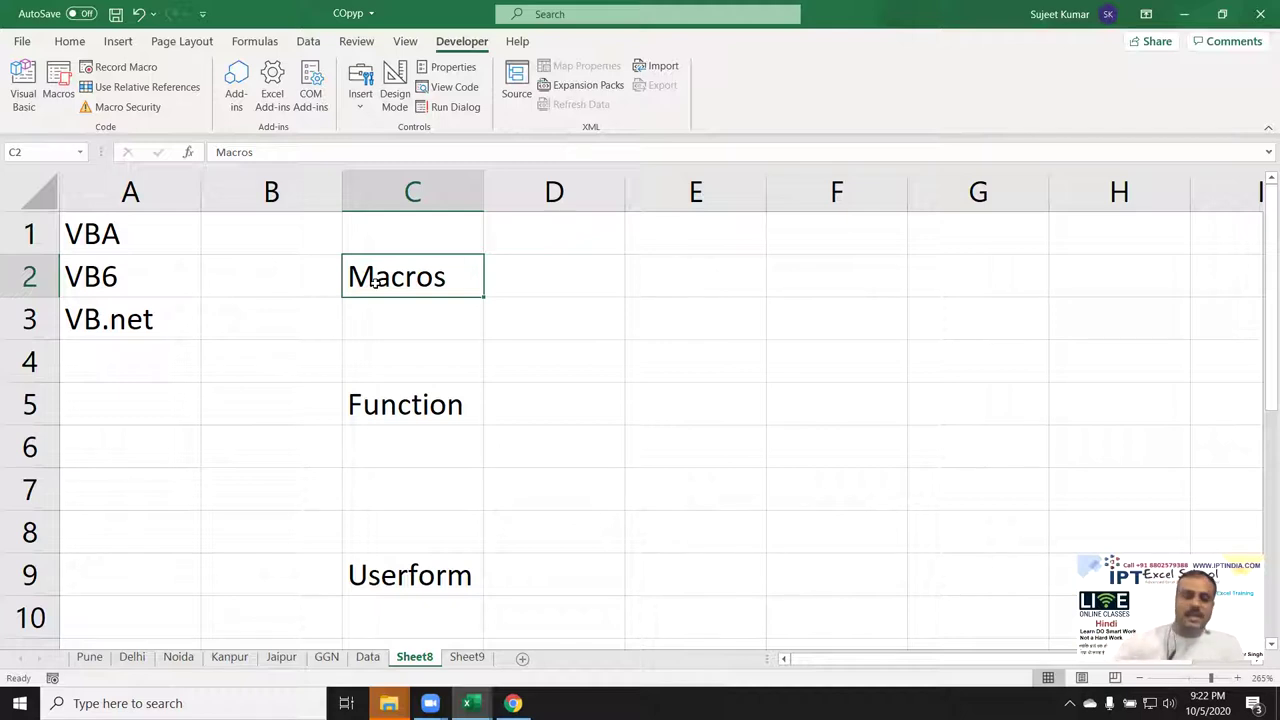
left_click(423, 401)
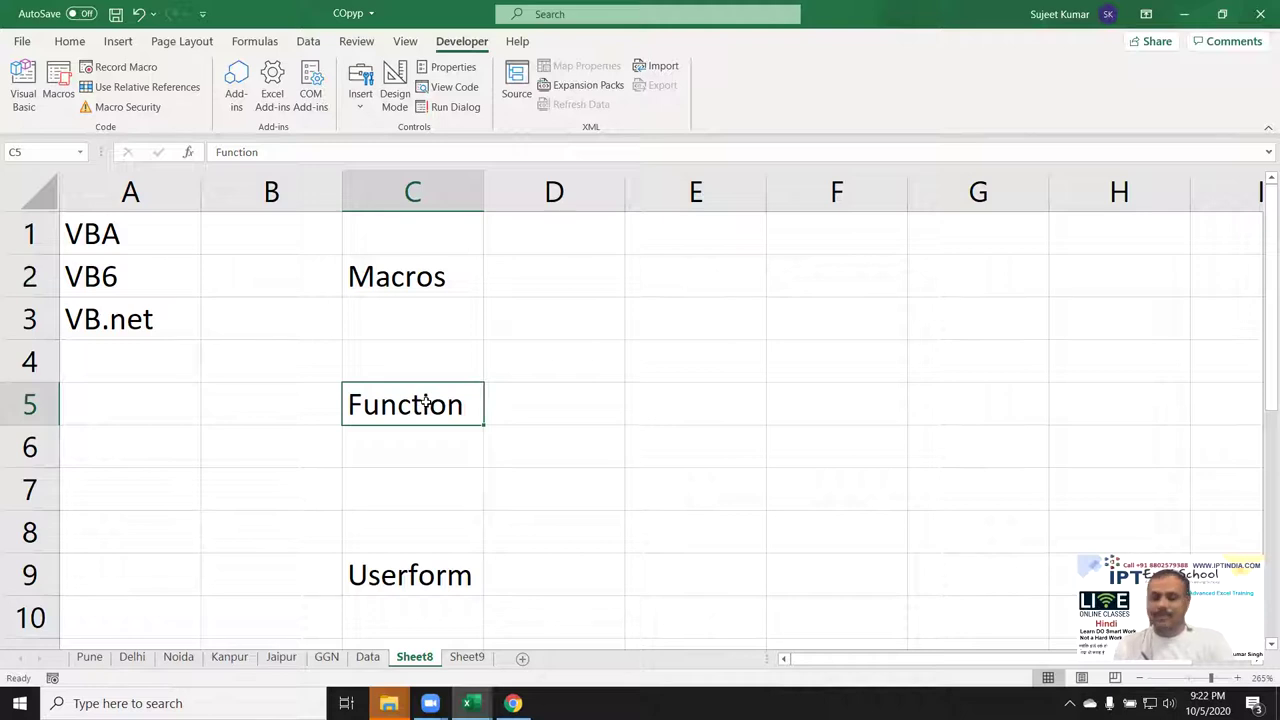
left_click(550, 394)
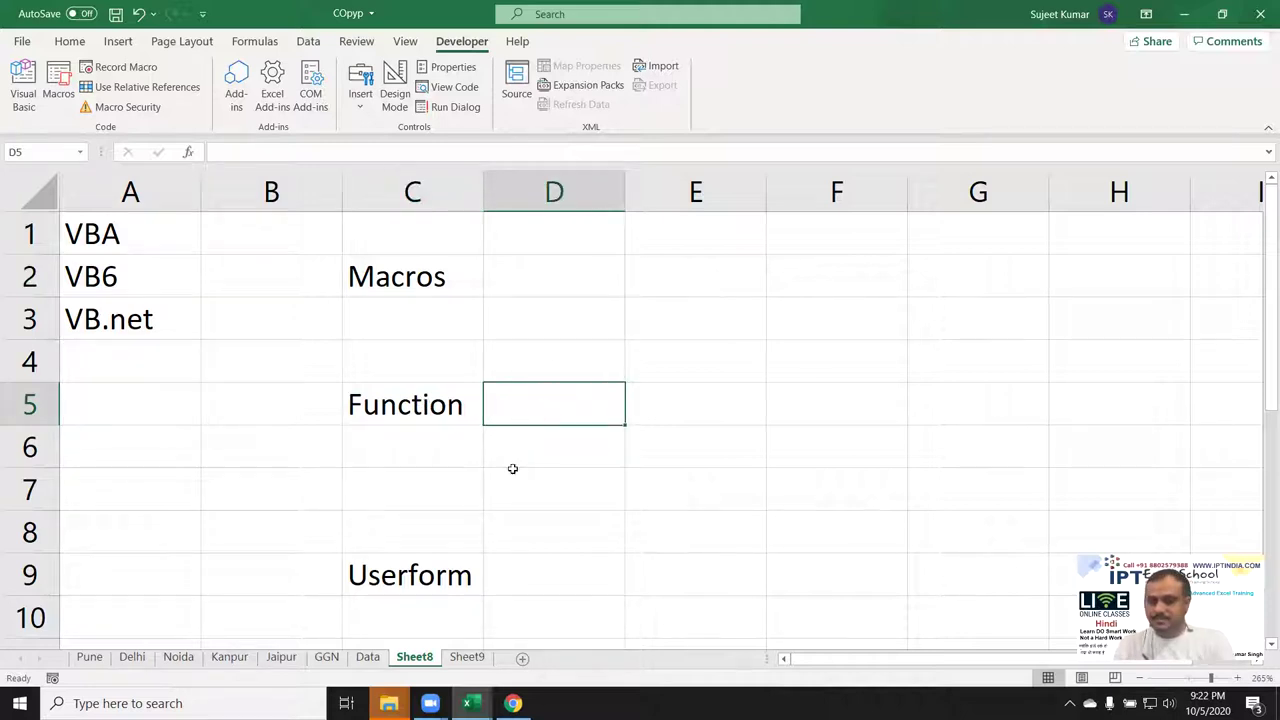
left_click(433, 580)
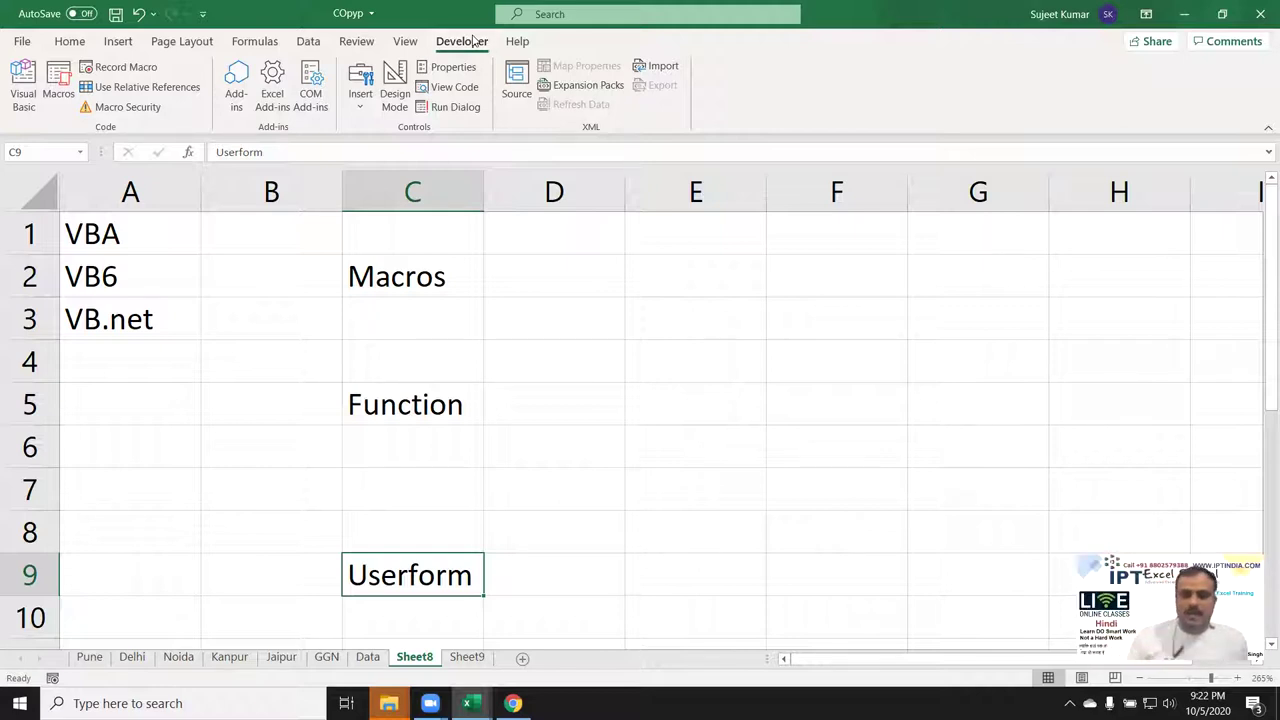
left_click(400, 288)
left_click(405, 415)
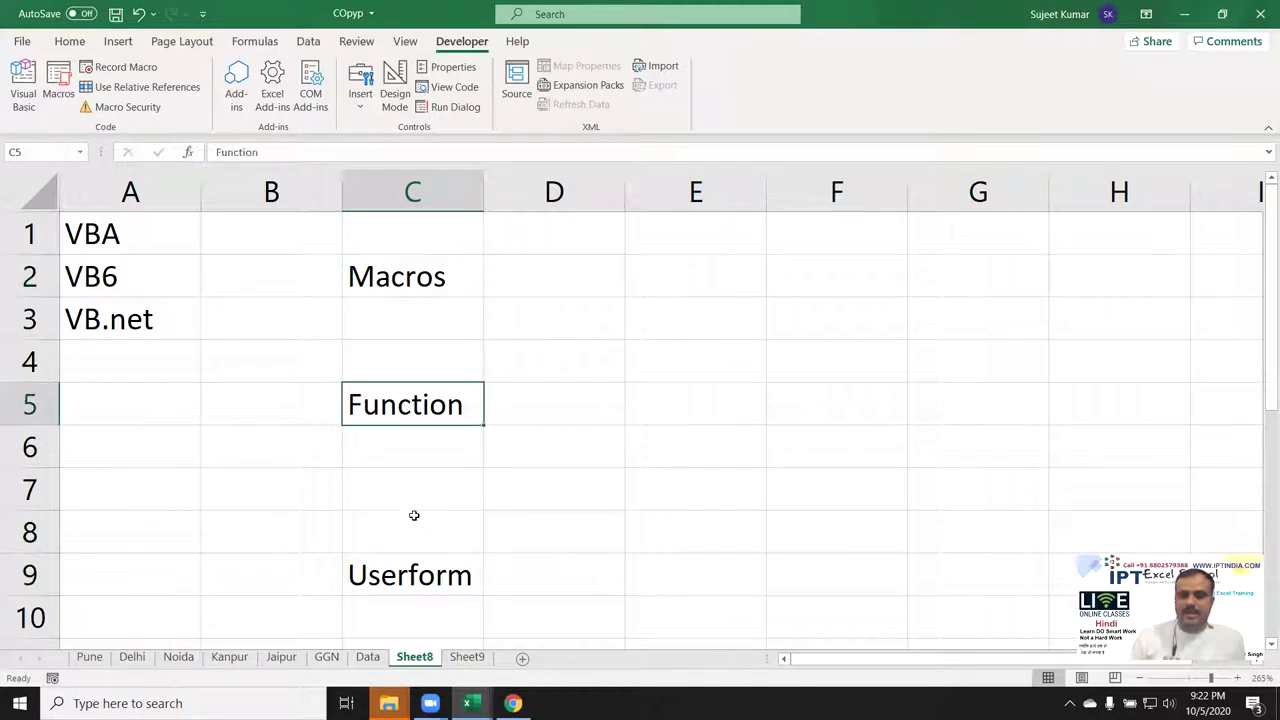
left_click(419, 574)
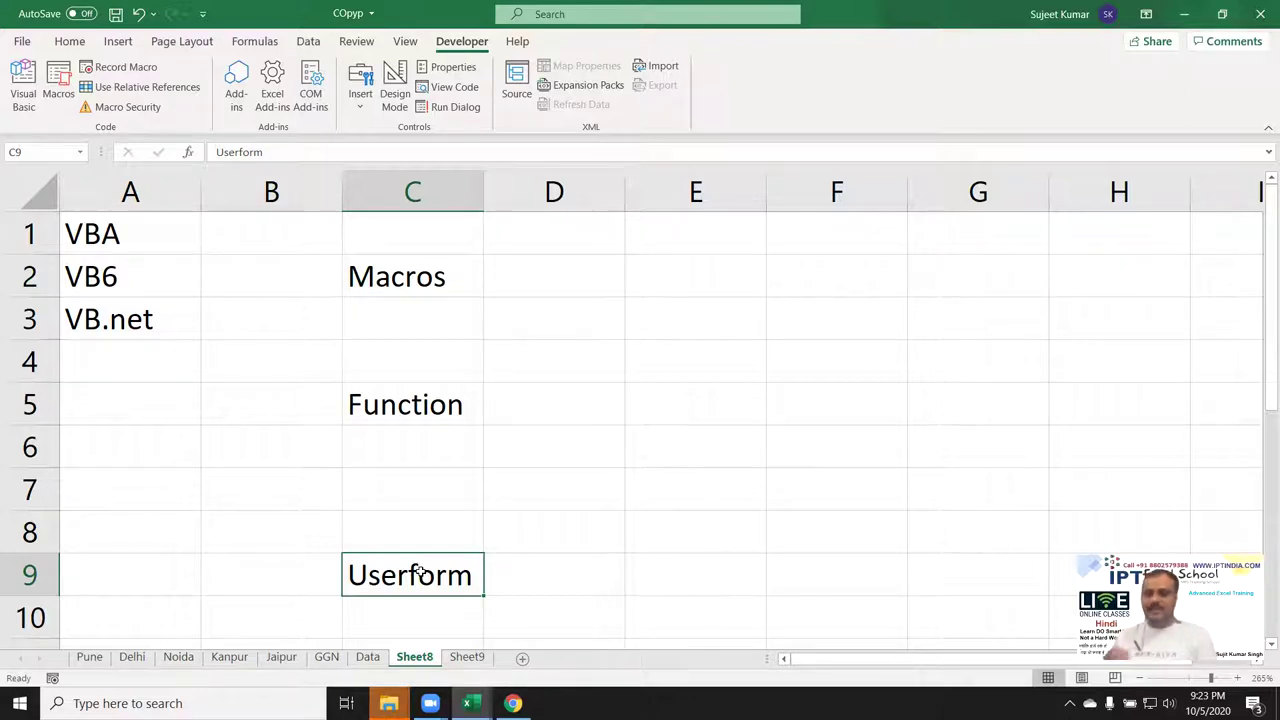
- Look through the Pune, Delhi, Noida, Kanpur and Jaipur sheets, then select A2 on Data
left_click(89, 657)
left_click(132, 657)
left_click(178, 657)
left_click(229, 657)
left_click(281, 657)
left_click(368, 657)
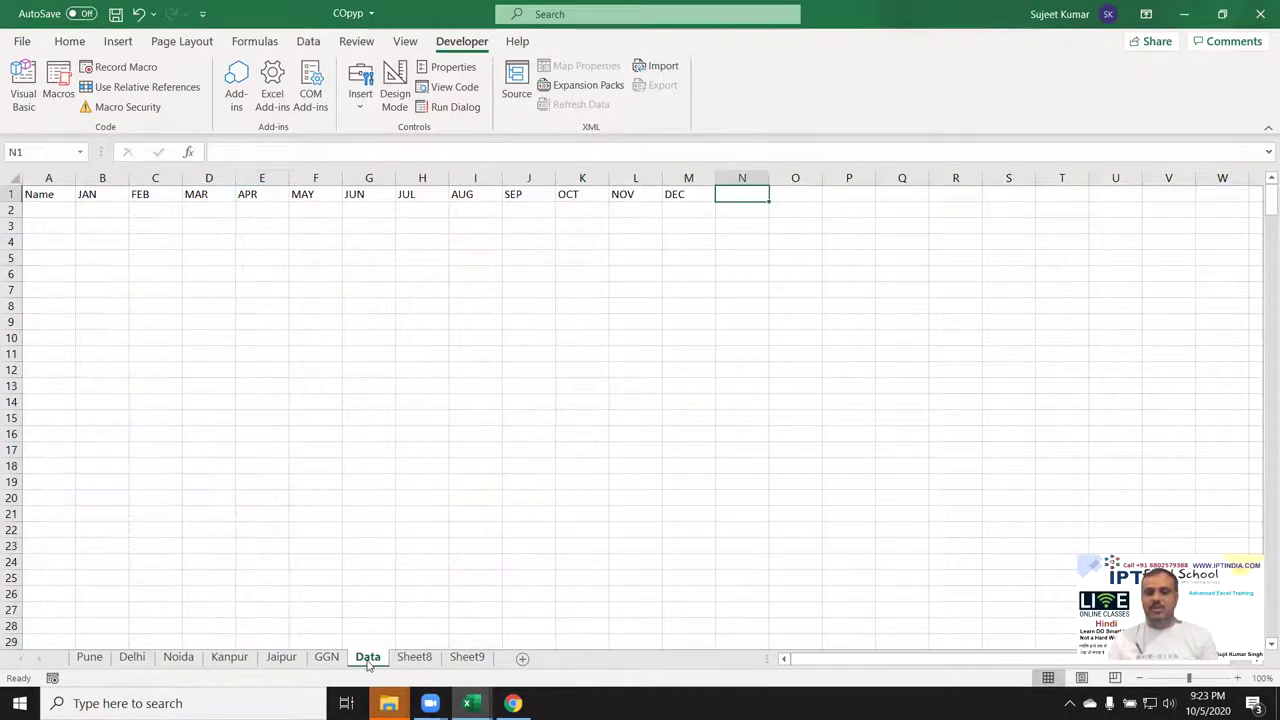
left_click(36, 213)
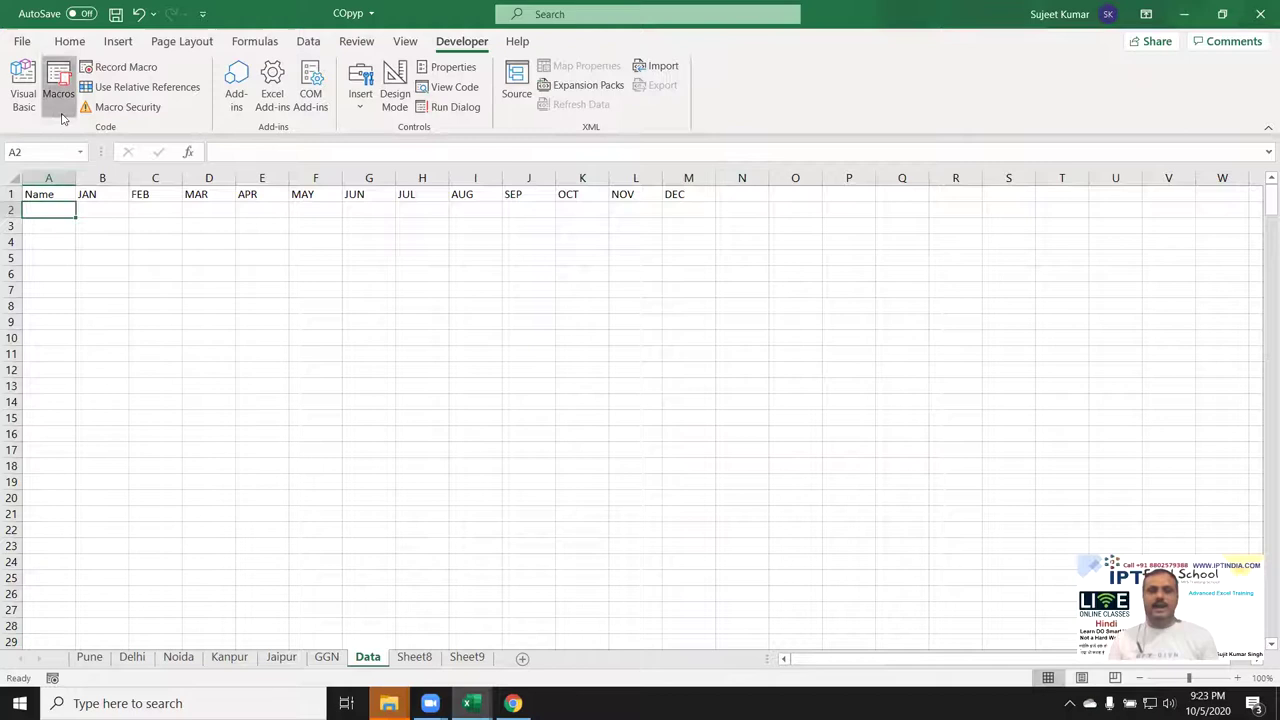
- Run the copyp macro and clear the A1:M1 header row
left_click(58, 92)
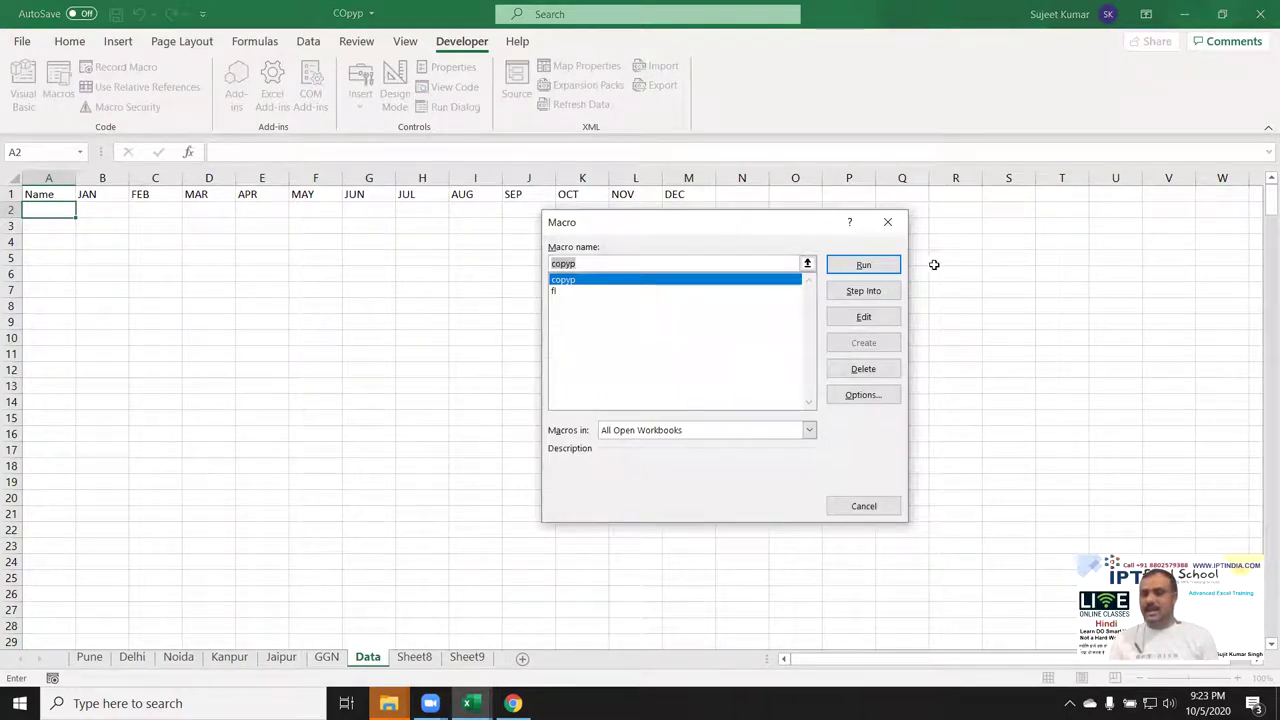
left_click(888, 264)
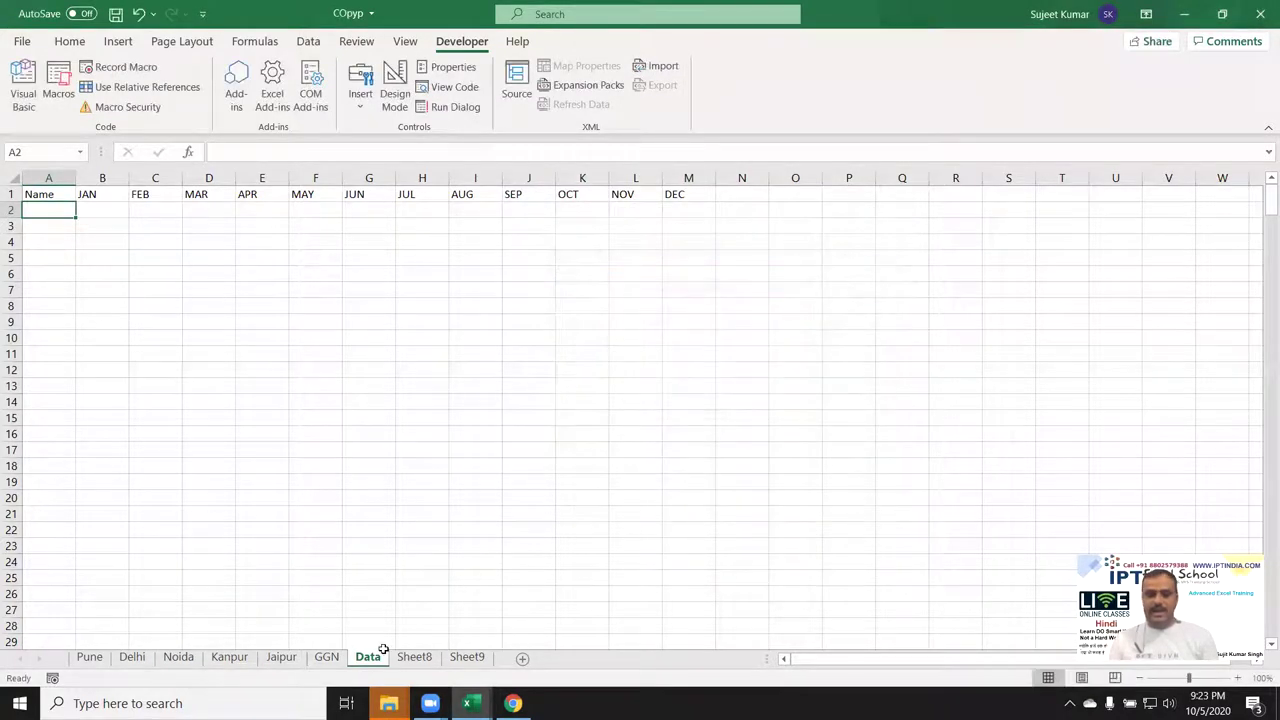
mouse_move(50, 194)
left_mouse_down()
mouse_move(688, 155)
mouse_move(729, 208)
left_mouse_up()
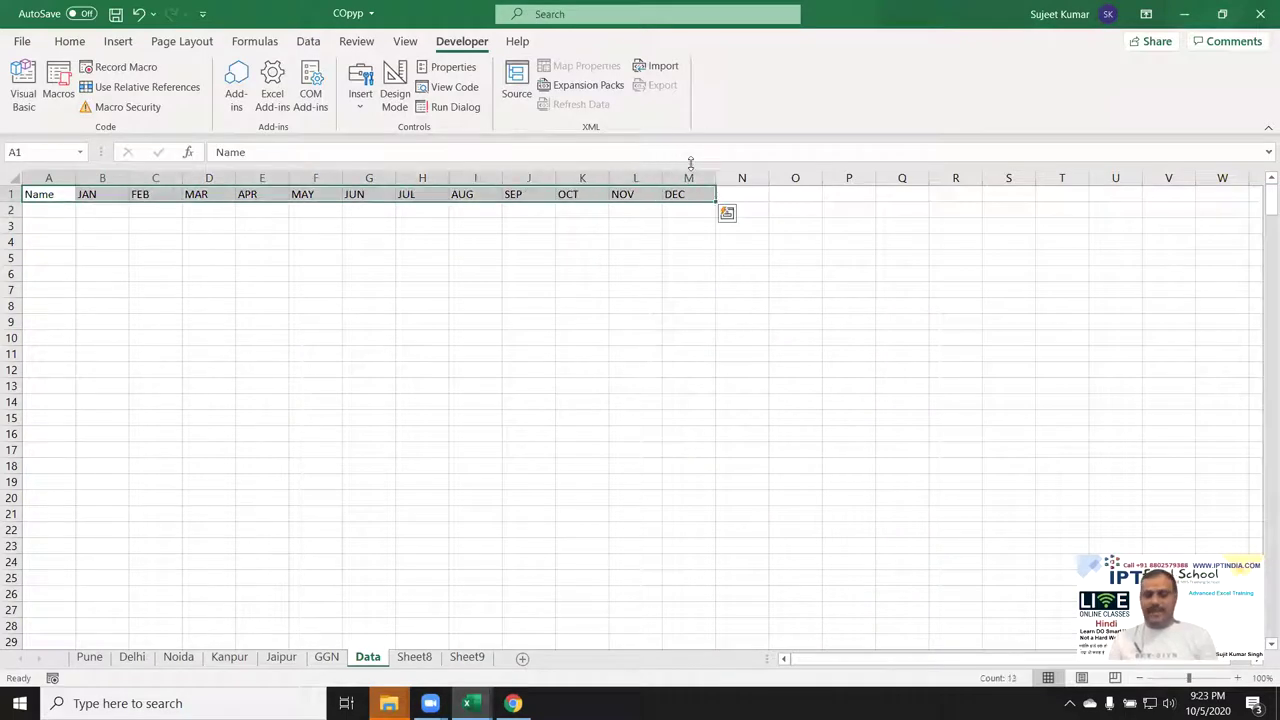
key("Delete")
mouse_move(389, 703)
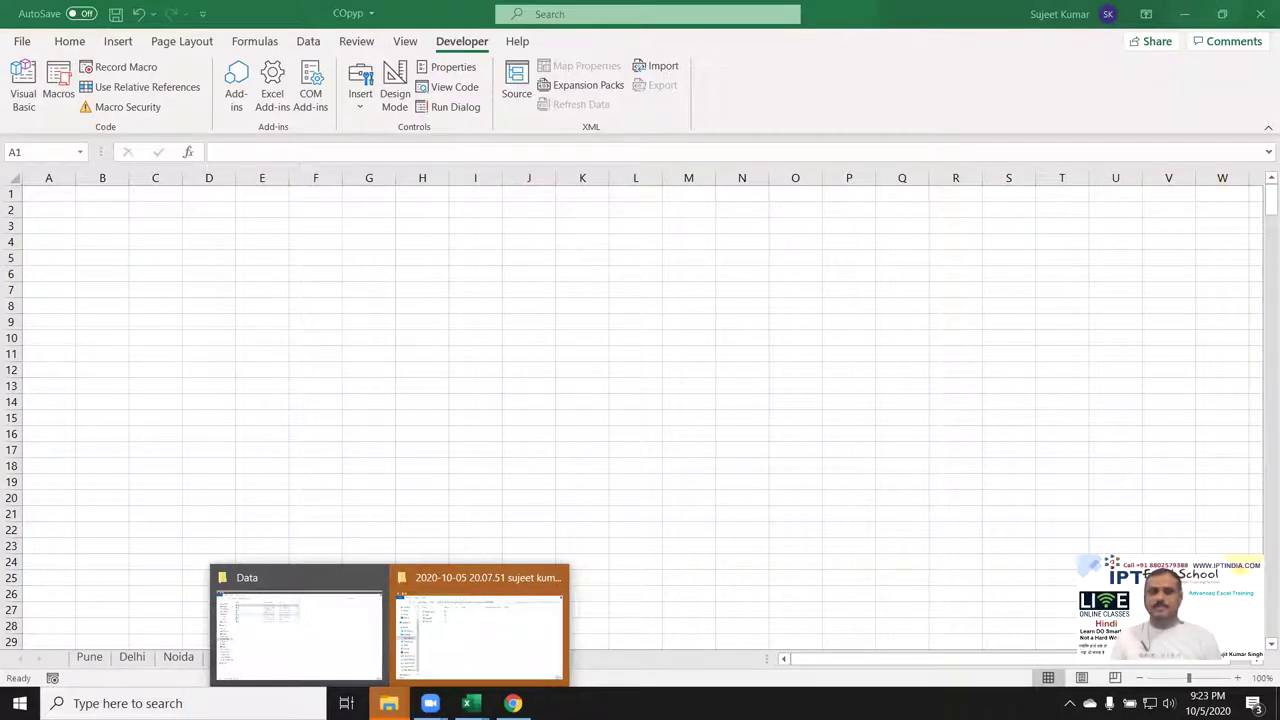
left_click(334, 659)
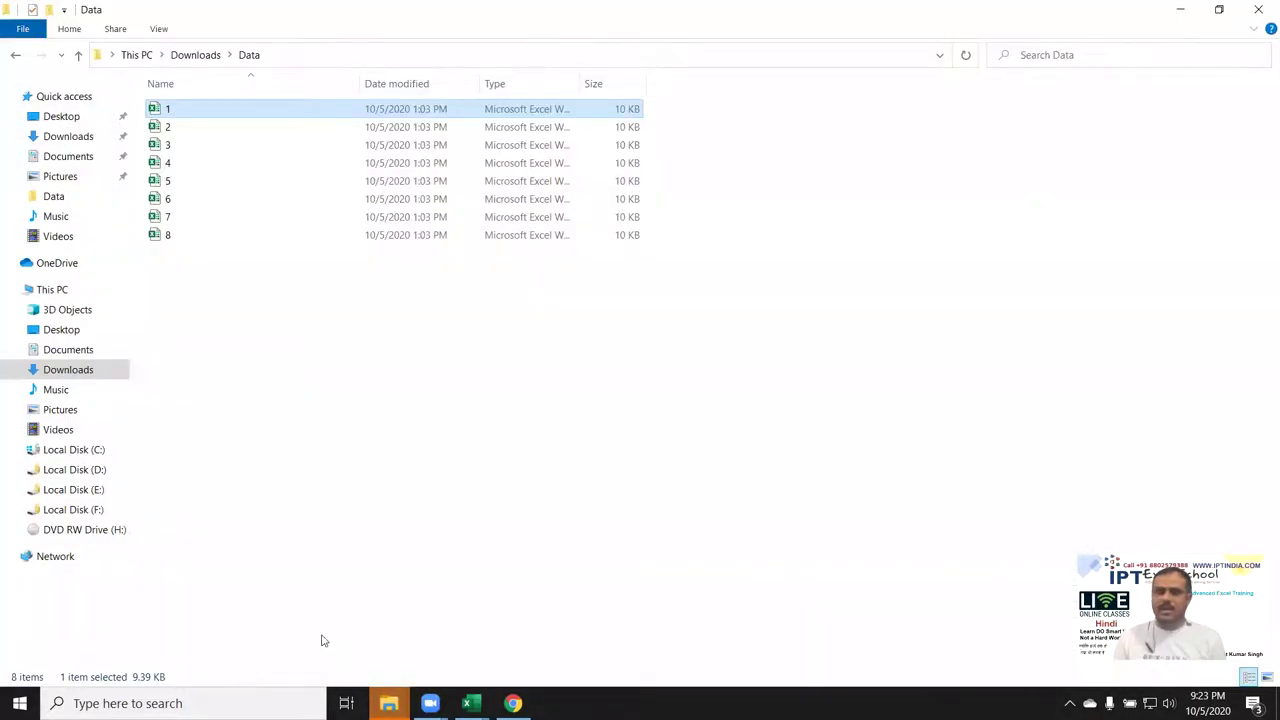
left_click(308, 58)
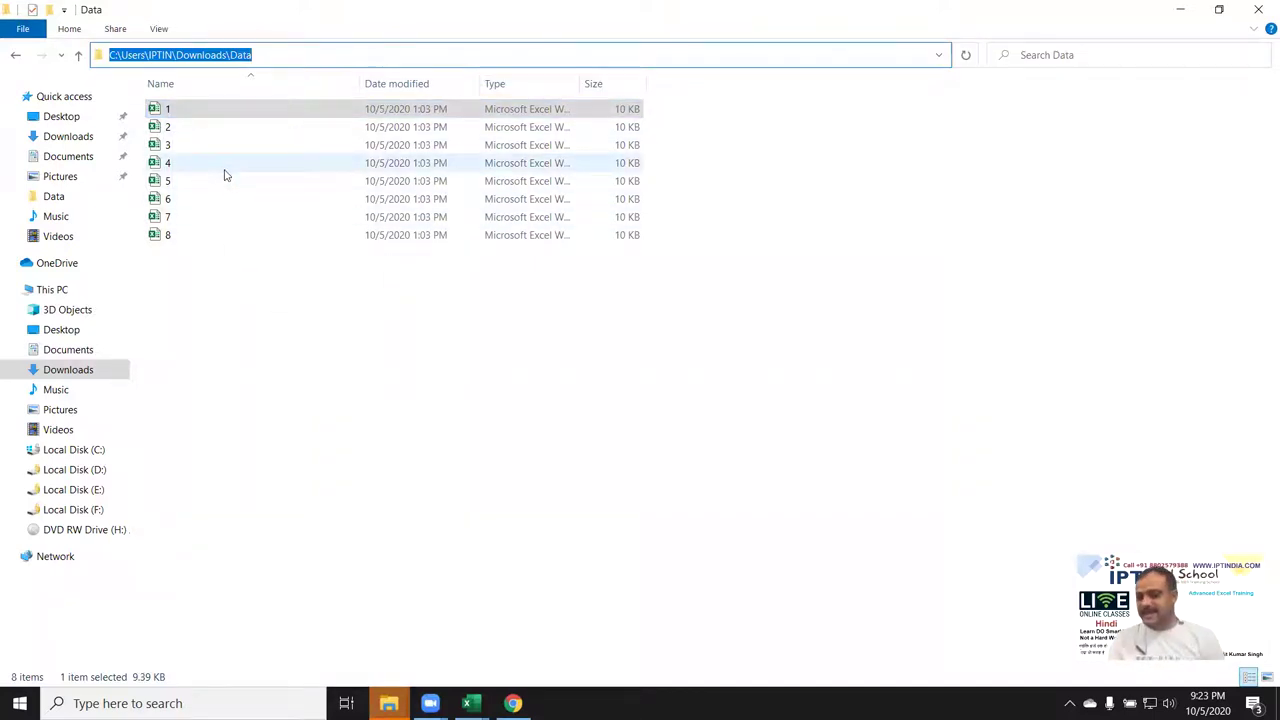
left_click(467, 703)
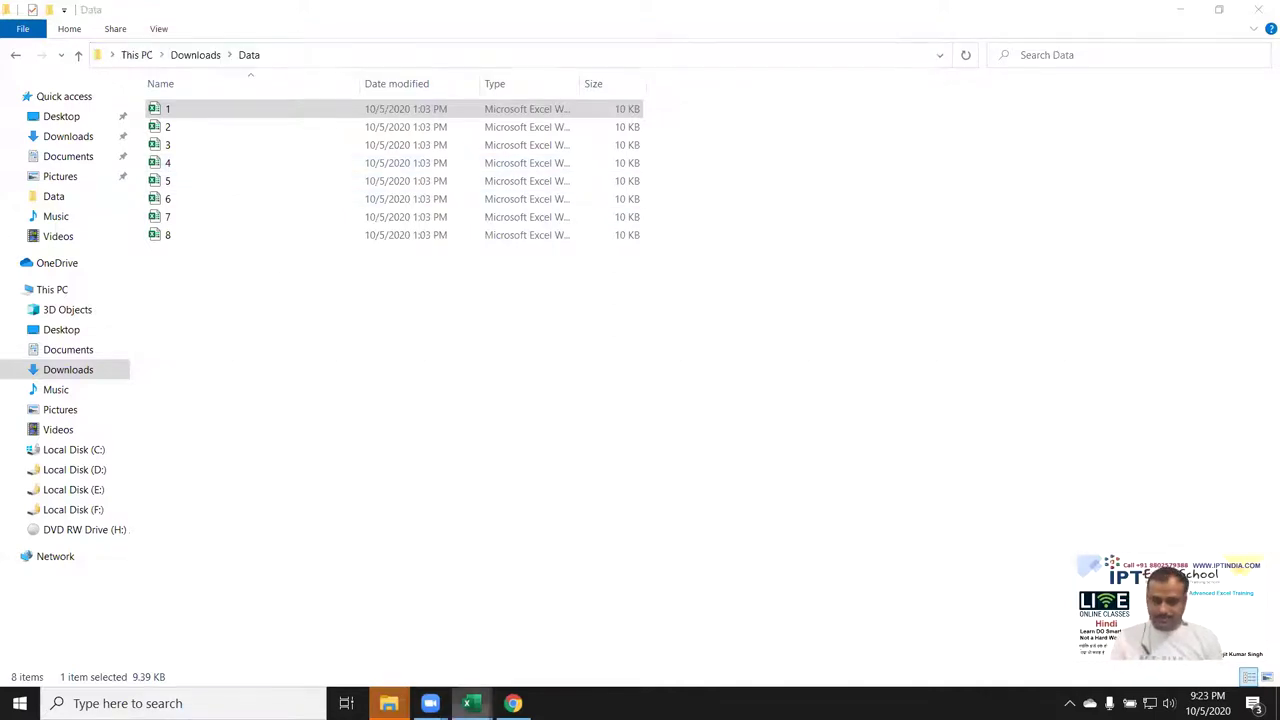
- Run the fl macro in the COpyp workbook to fill the data table
left_click(575, 657)
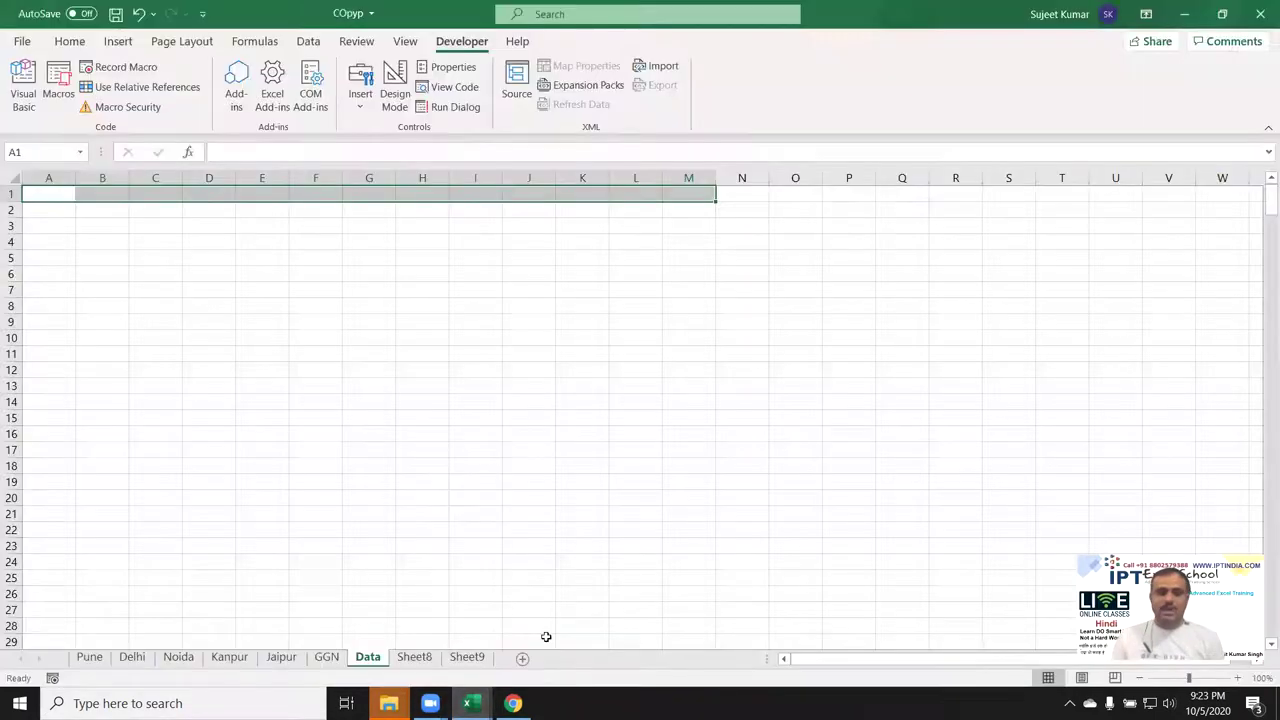
left_click(60, 110)
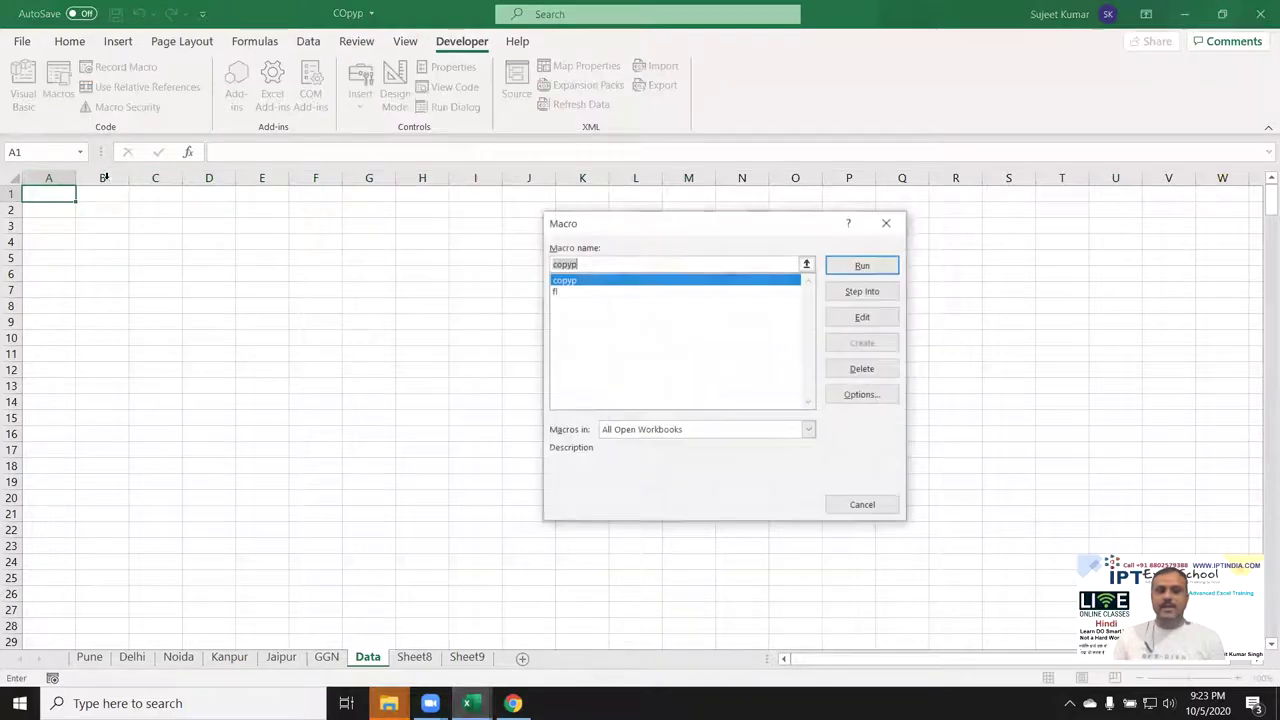
left_click(590, 292)
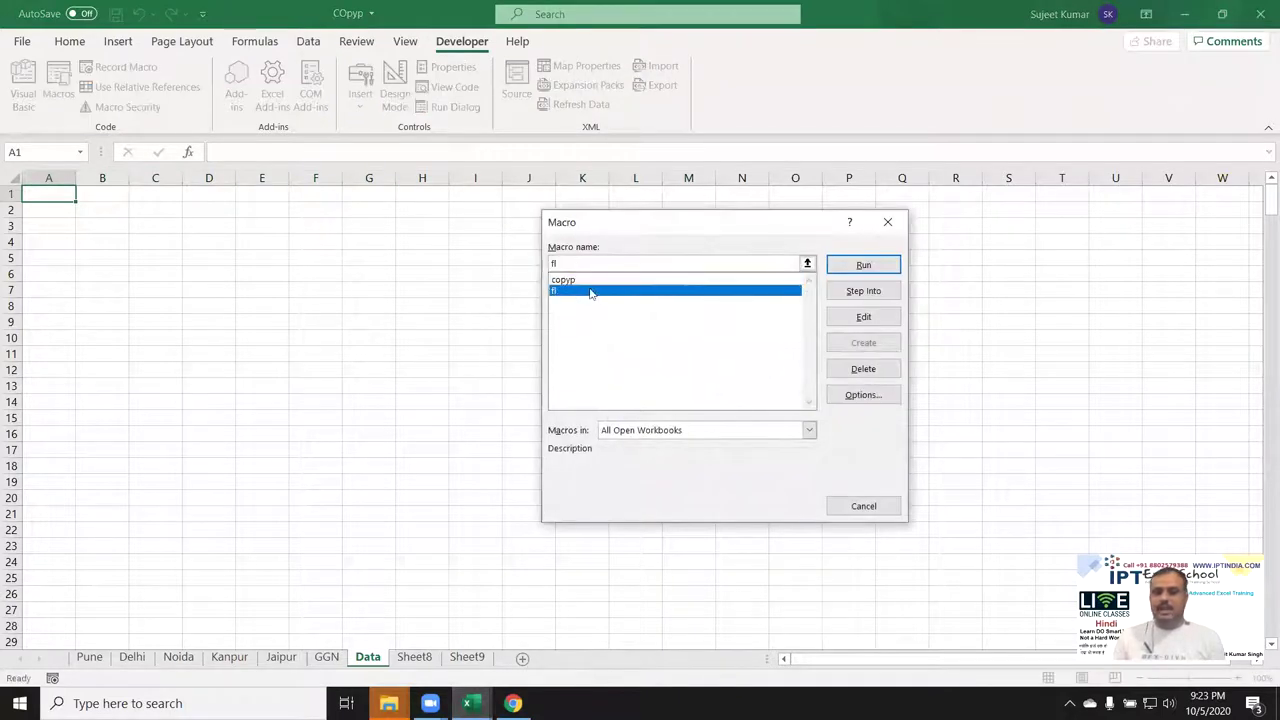
left_click(863, 266)
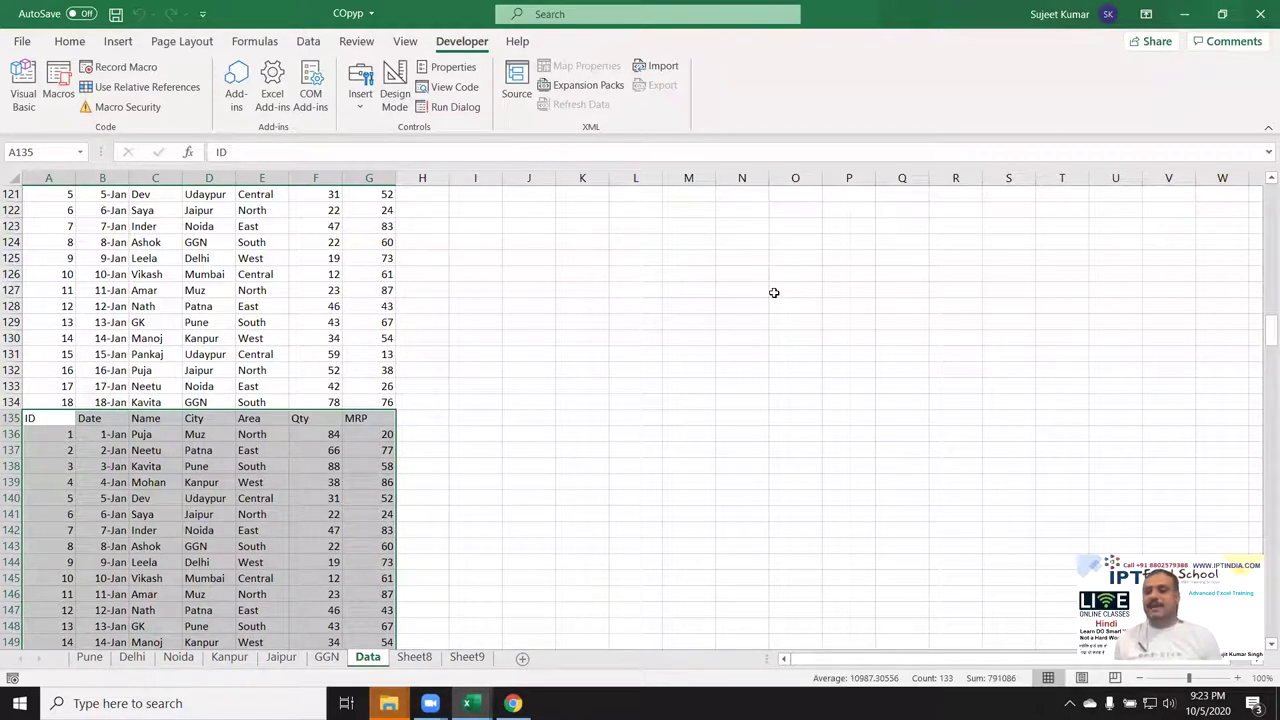
- Copy the row 2 headers into row 1 and delete all the data beneath them
key("ctrl+Up")
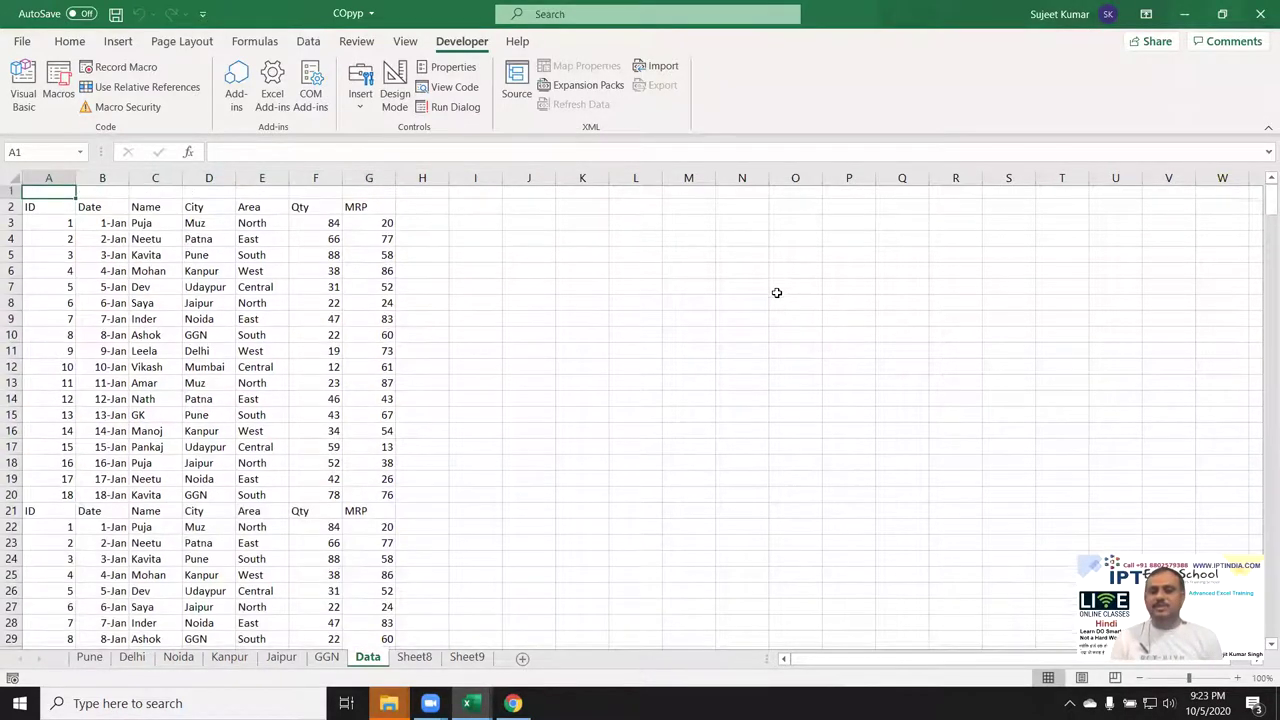
key("ctrl+shift+Right")
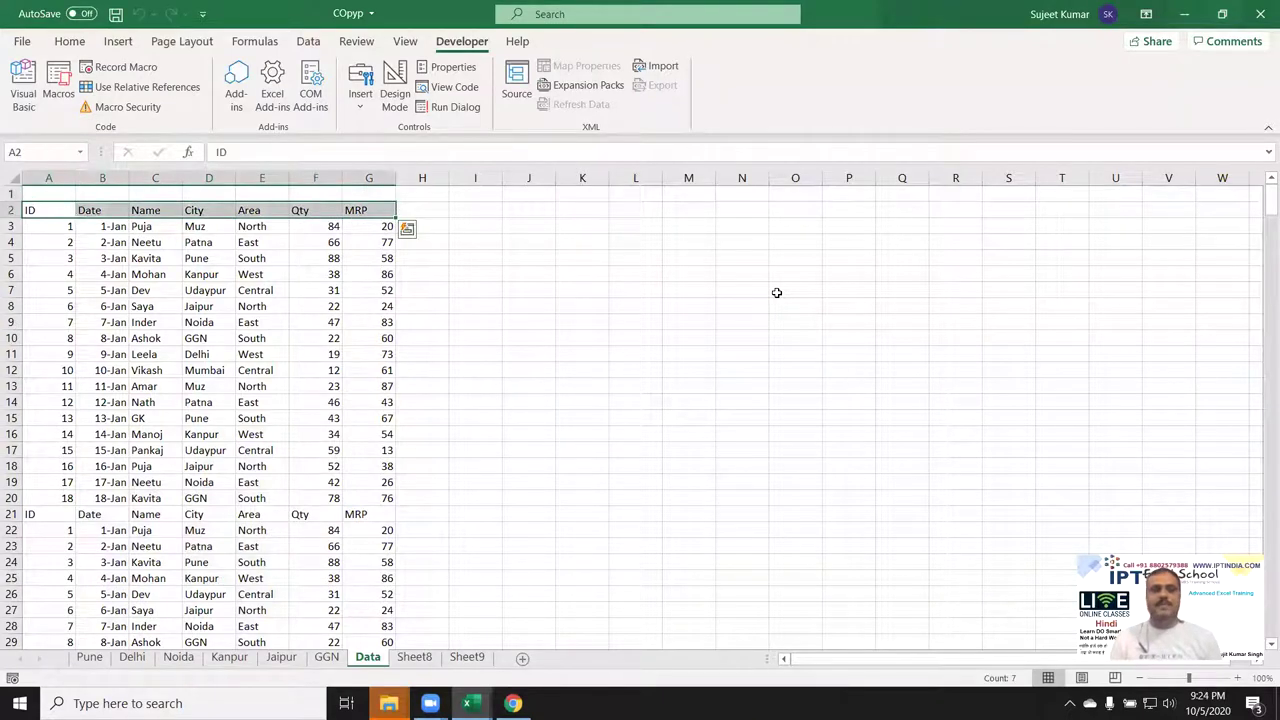
key("ctrl+c")
key("Up")
key("ctrl+v")
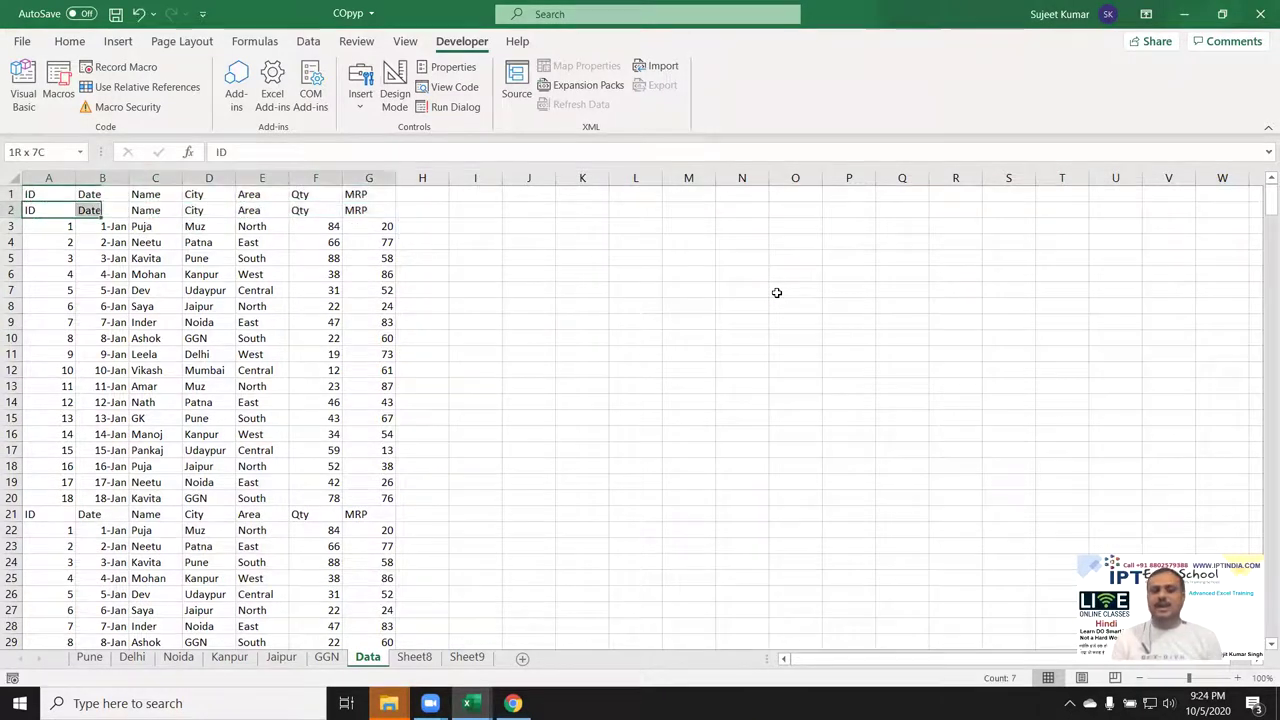
key("ctrl+shift+Down")
key("Delete")
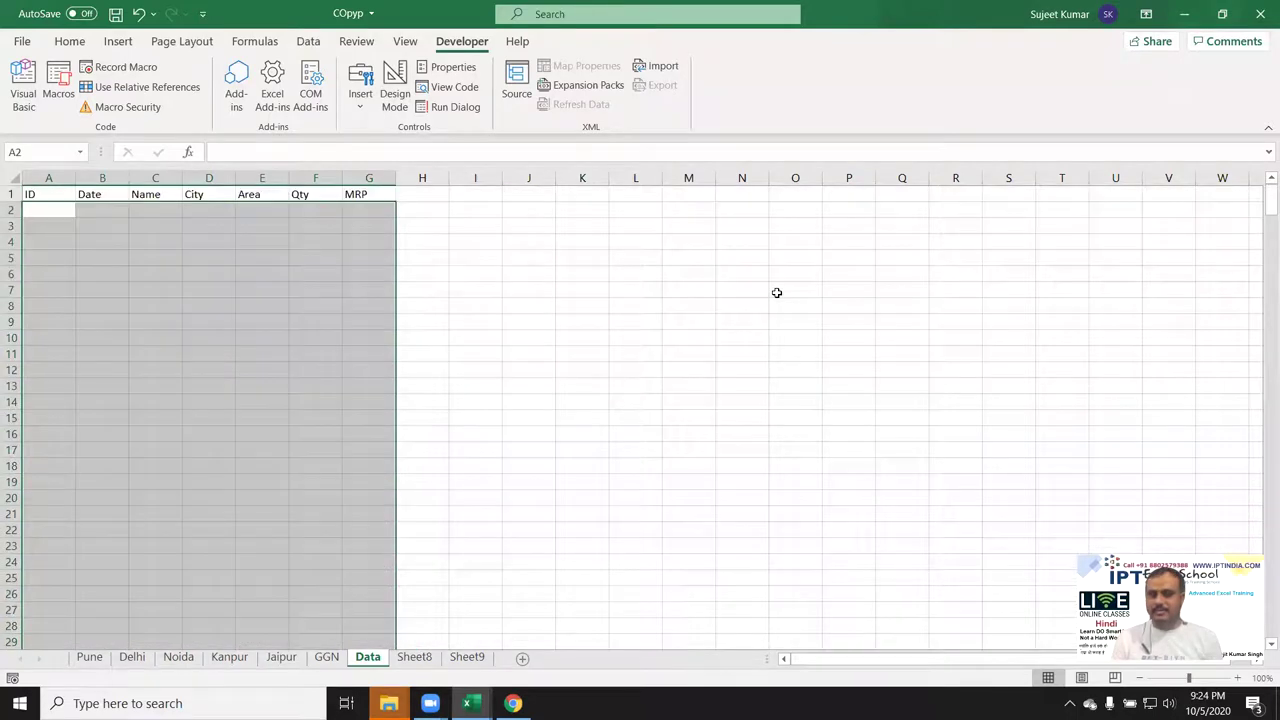
key("ctrl+Home")
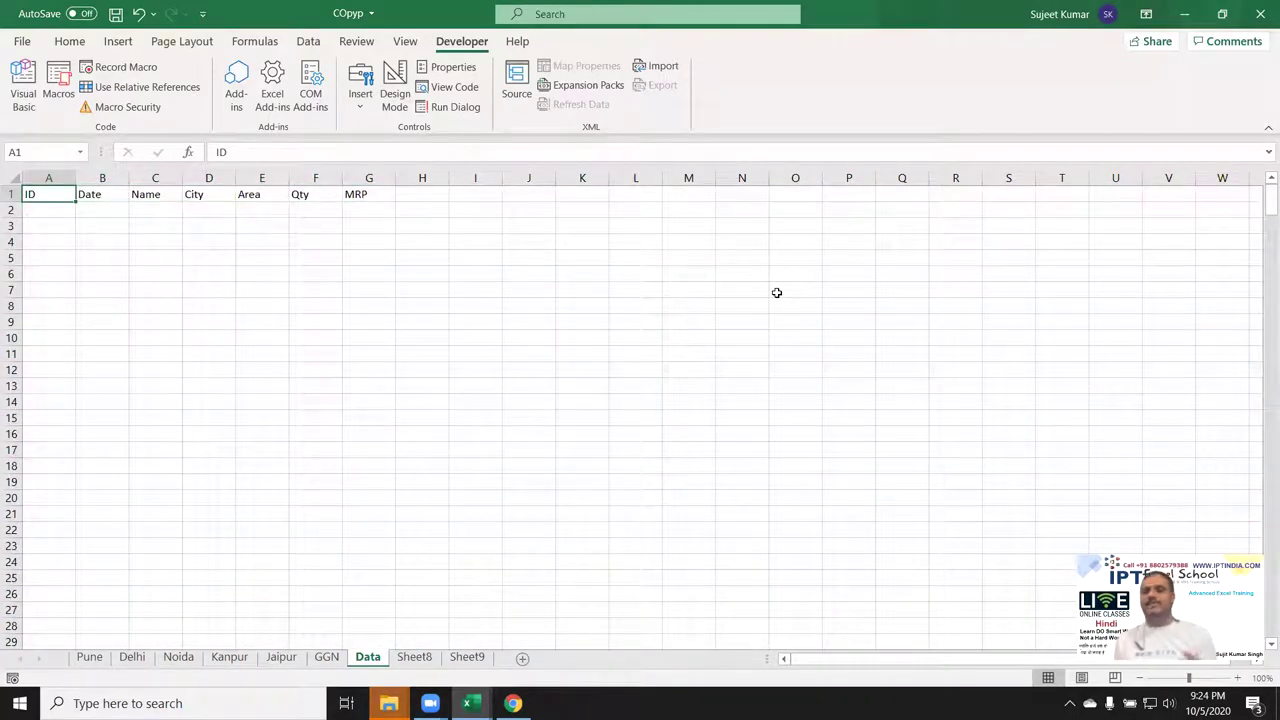
- Open Sheet9, then go to Sheet8 with its VBA, VB6 and VB.net list
left_click(466, 657)
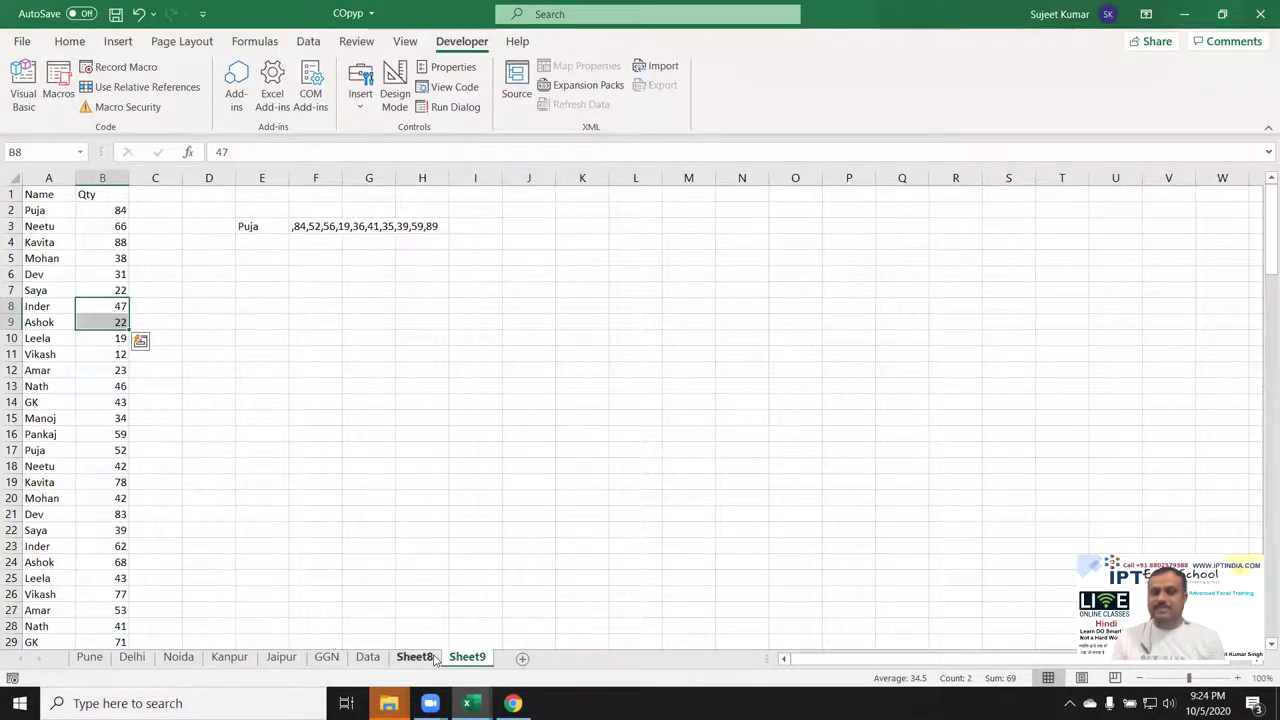
left_click(434, 658)
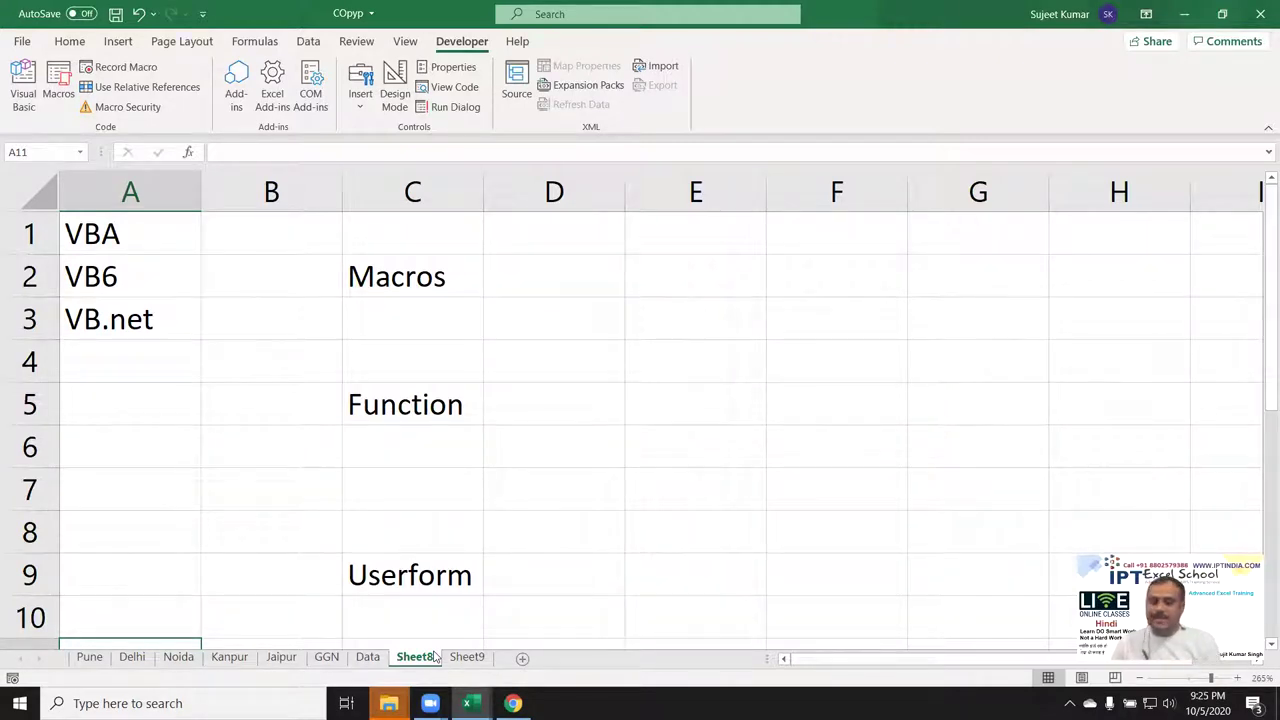
- In a new Chrome tab, search Google for 'ads post site list'
left_click(512, 703)
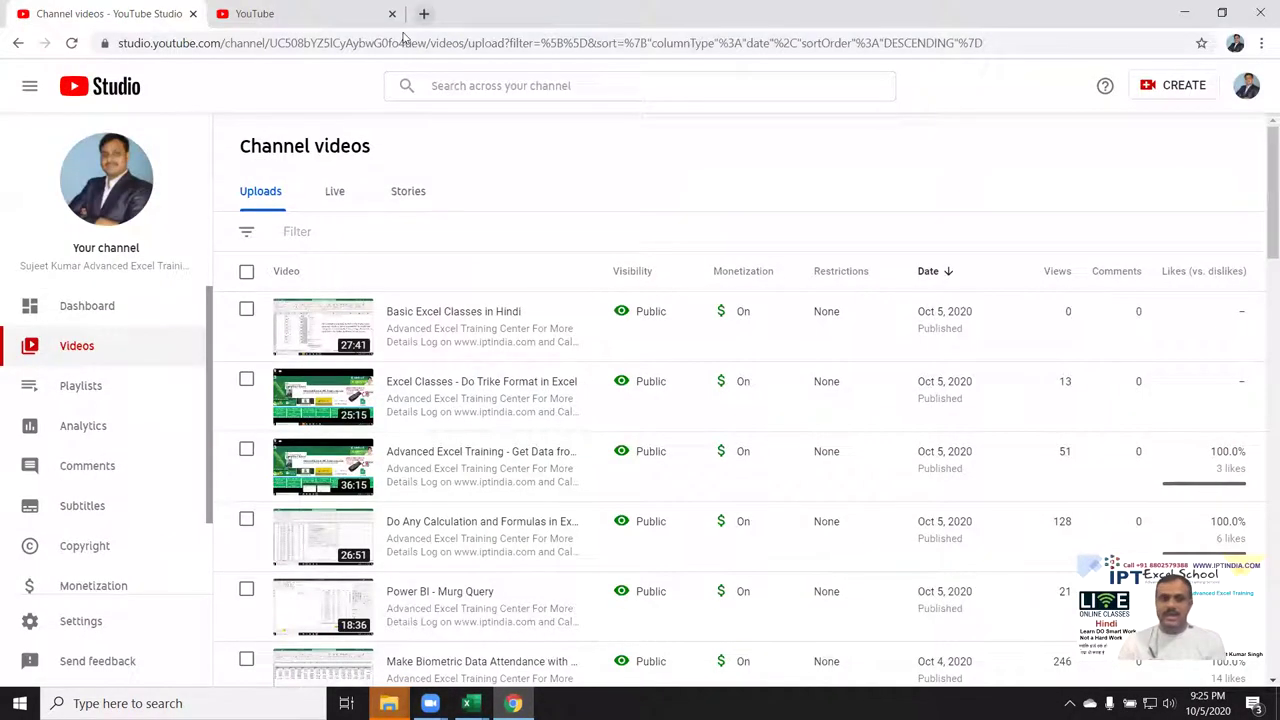
left_click(424, 13)
type("go")
key("Return")
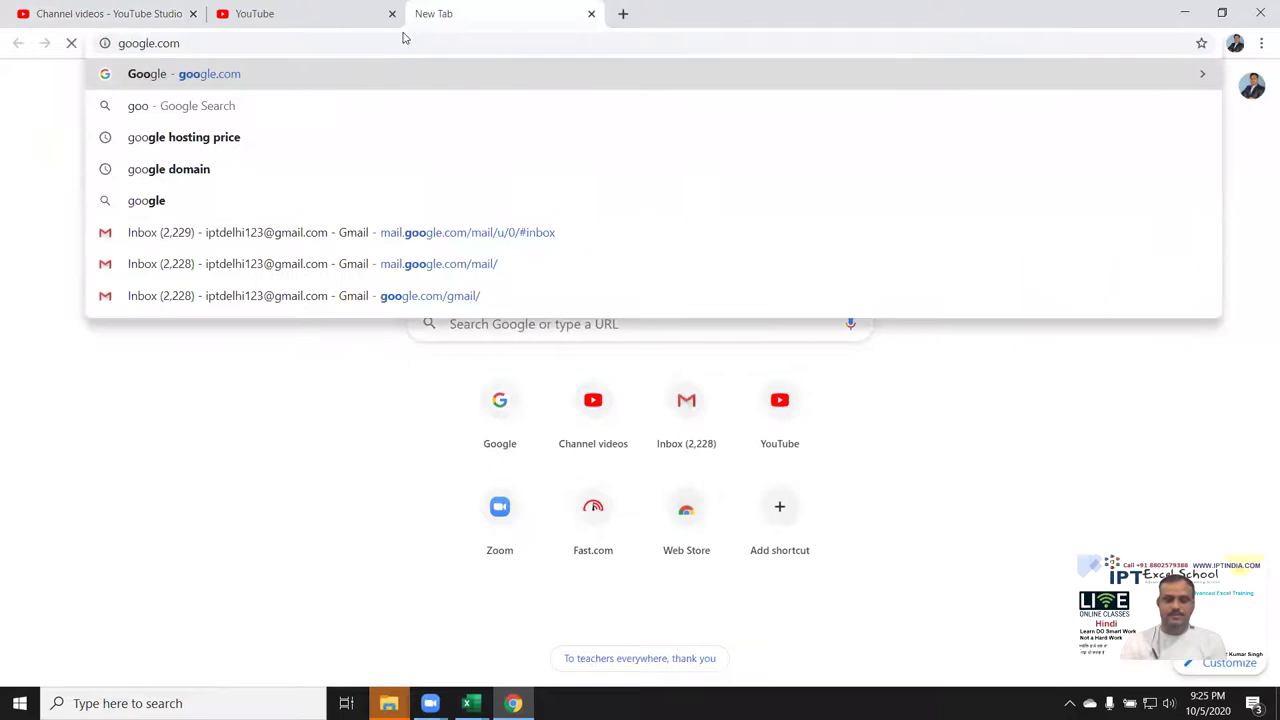
type("ads")
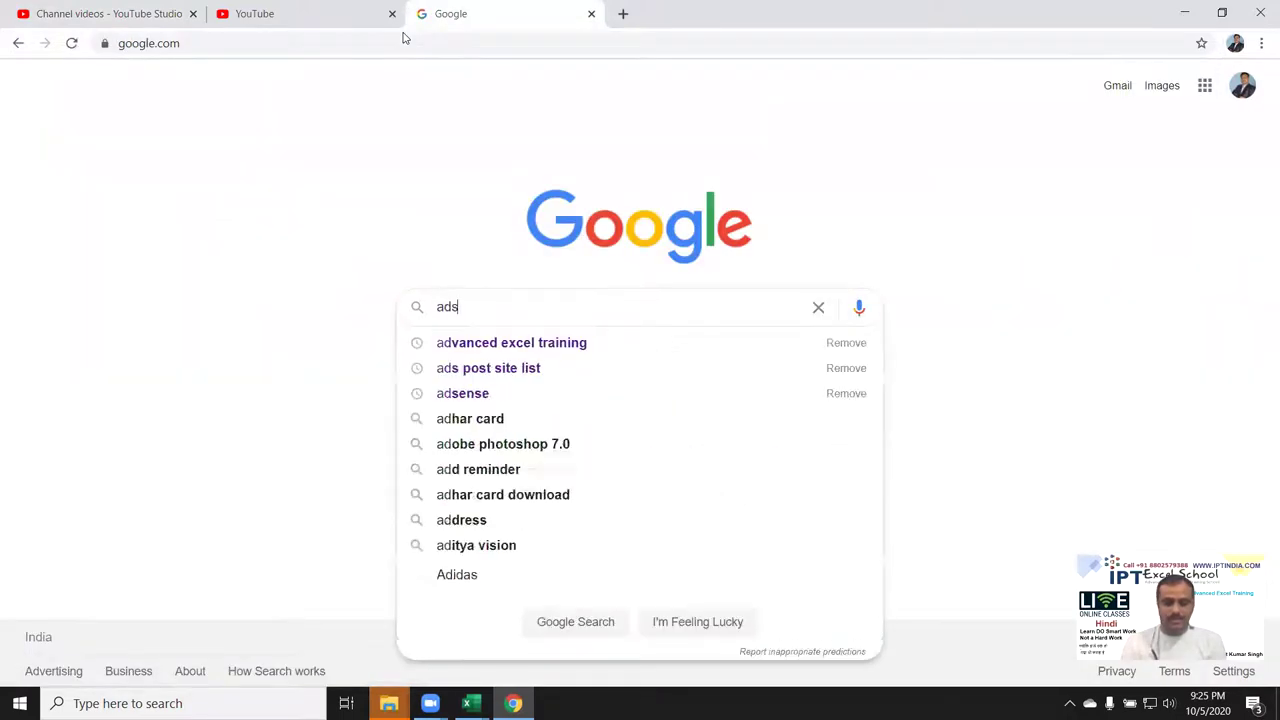
key("Down")
key("Return")
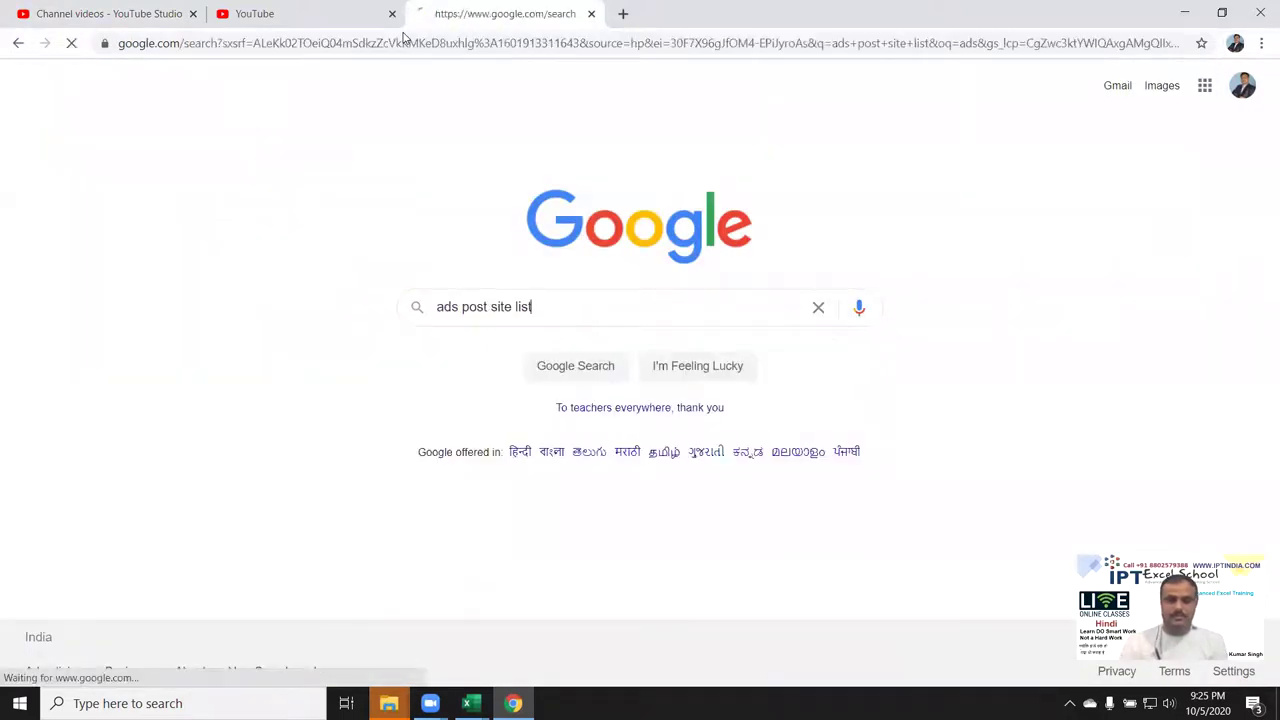
- Open the Top 188 and 100+ Best classified-site results in new tabs
scroll(343, 414, "down", 3)
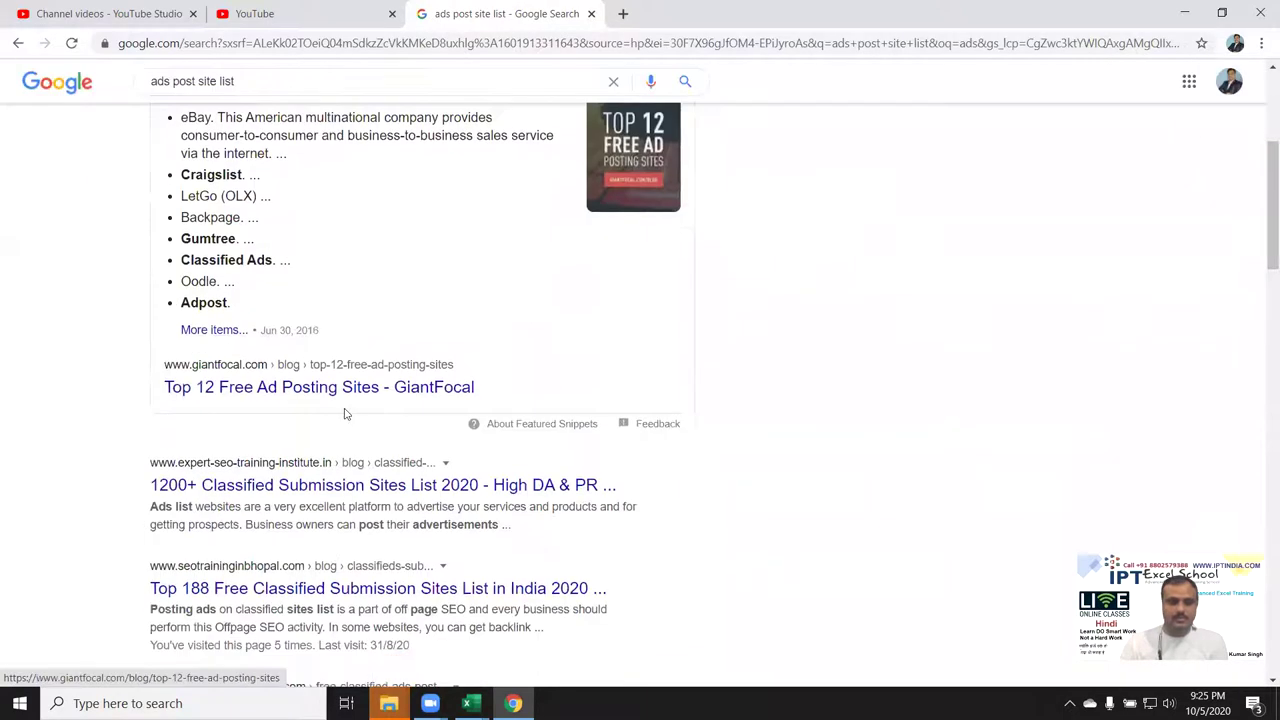
scroll(288, 380, "down", 2)
right_click(266, 322)
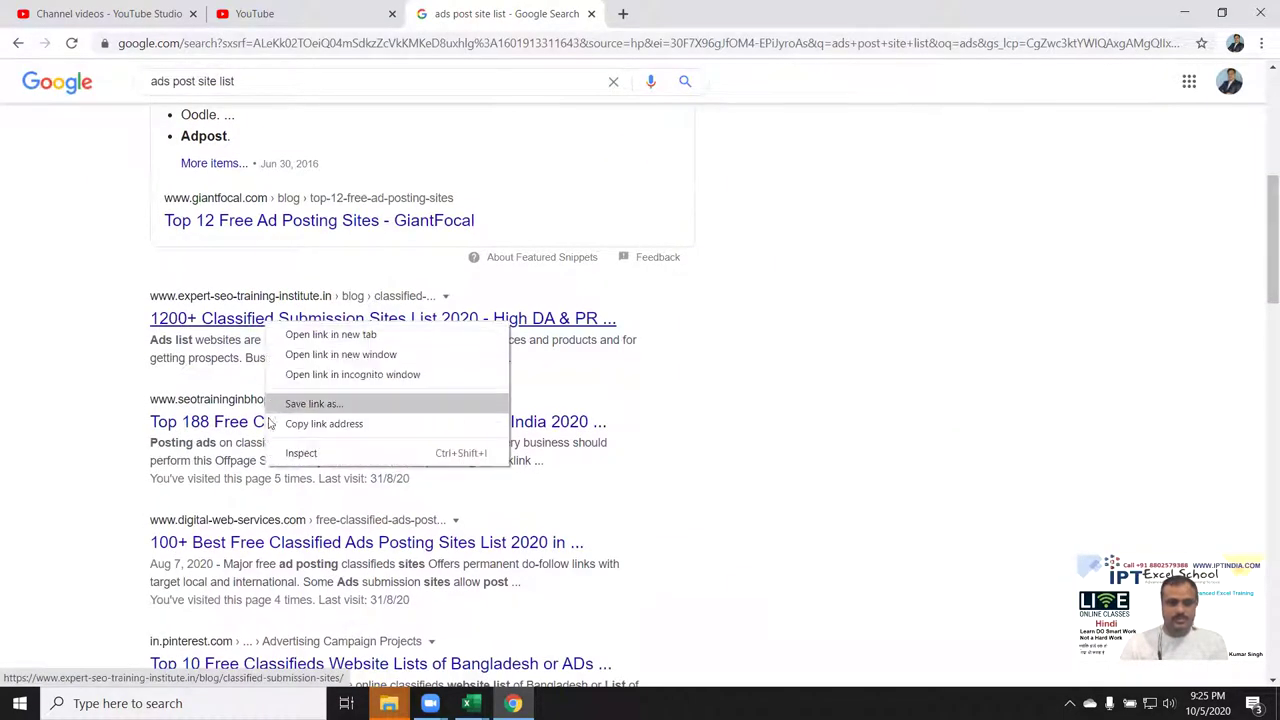
left_click(114, 436)
right_click(195, 424)
left_click(221, 431)
right_click(230, 537)
left_click(255, 545)
scroll(255, 545, "down", 2)
scroll(300, 240, "up", 2)
scroll(300, 240, "up", 2)
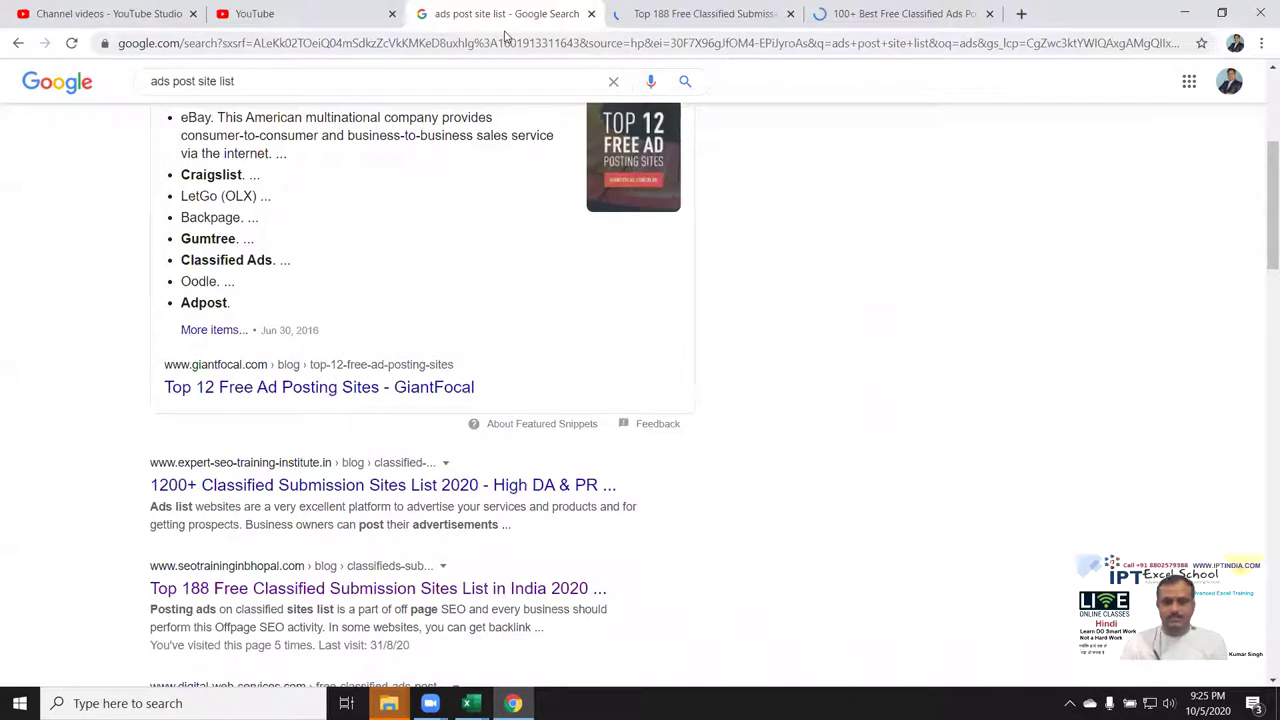
- Review and close both classified-site pages, then scroll through the remaining search results
left_click(700, 13)
scroll(307, 195, "down", 1)
scroll(307, 195, "down", 4)
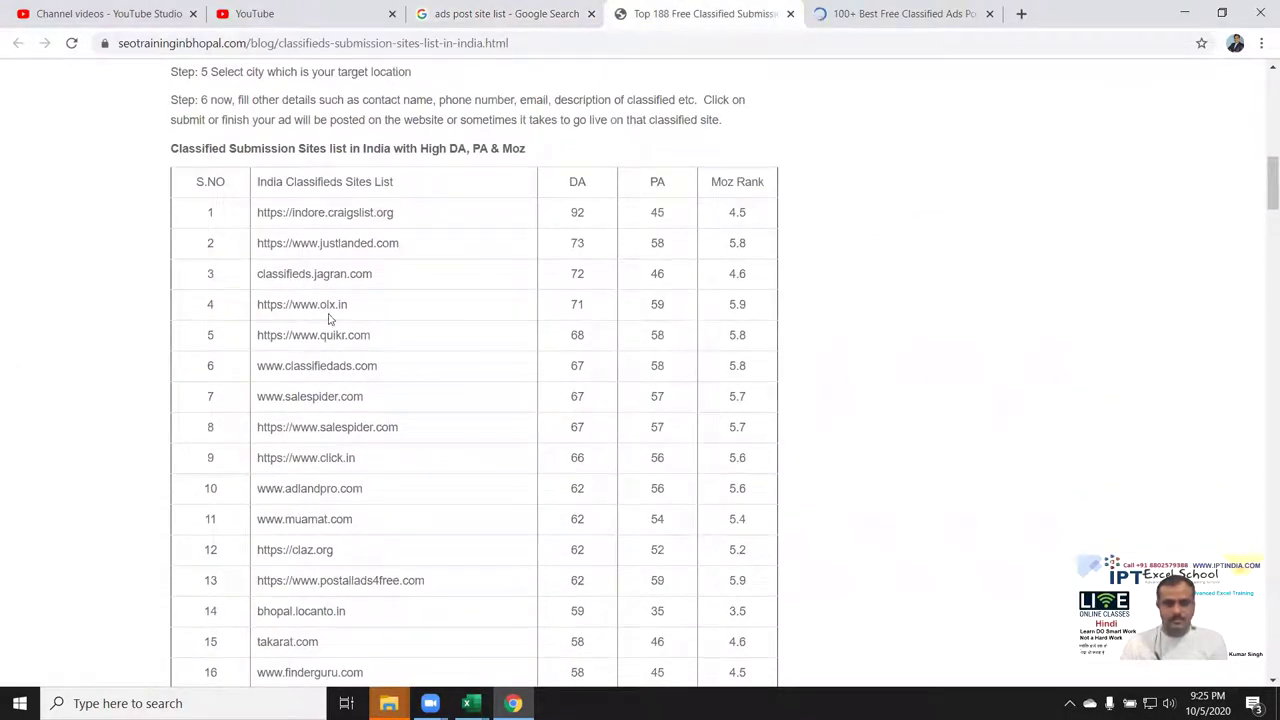
left_click(790, 13)
scroll(447, 190, "down", 5)
scroll(320, 200, "down", 7)
scroll(320, 200, "down", 4)
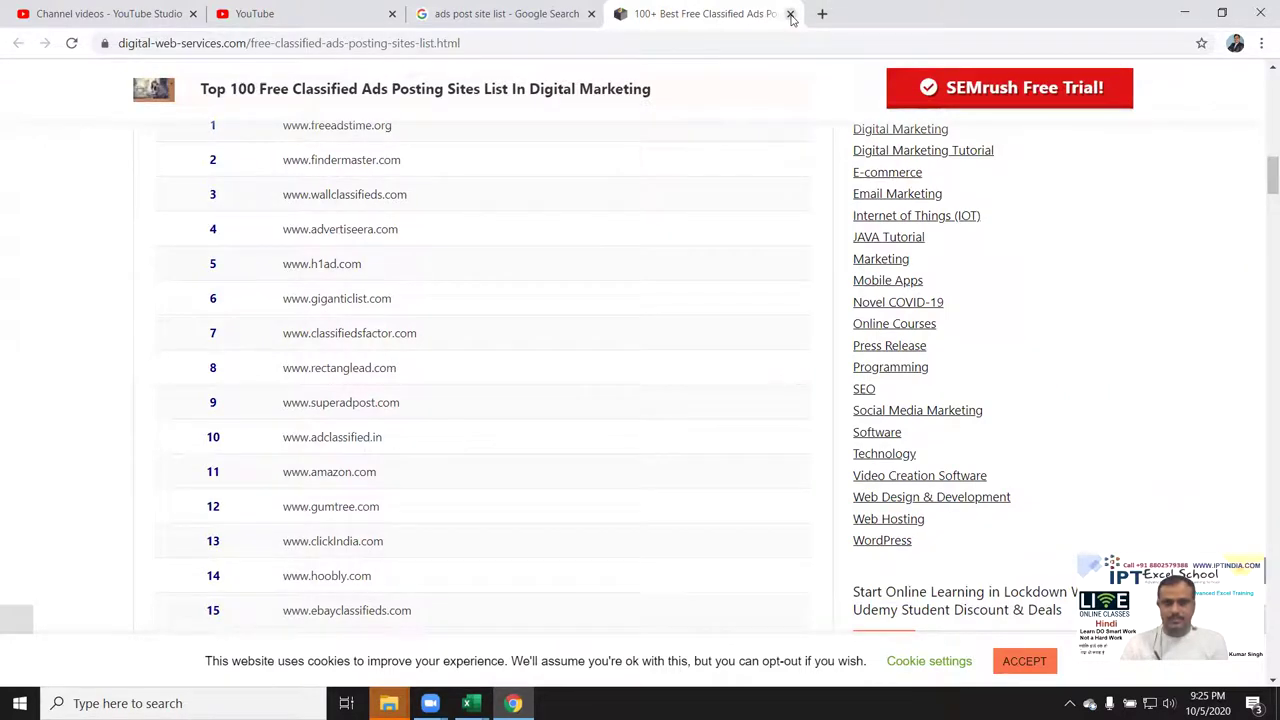
left_click(790, 13)
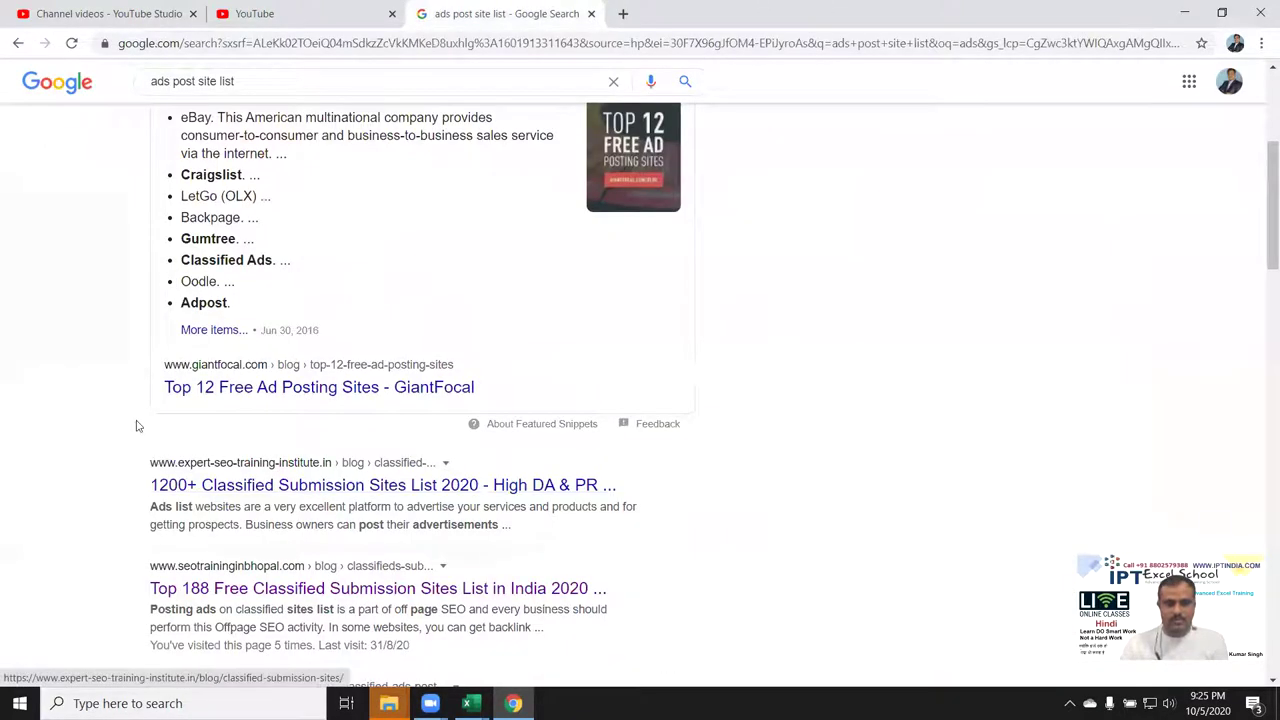
scroll(120, 390, "up", 3)
scroll(124, 330, "down", 5)
scroll(123, 323, "down", 2)
scroll(123, 318, "up", 4)
scroll(123, 320, "up", 3)
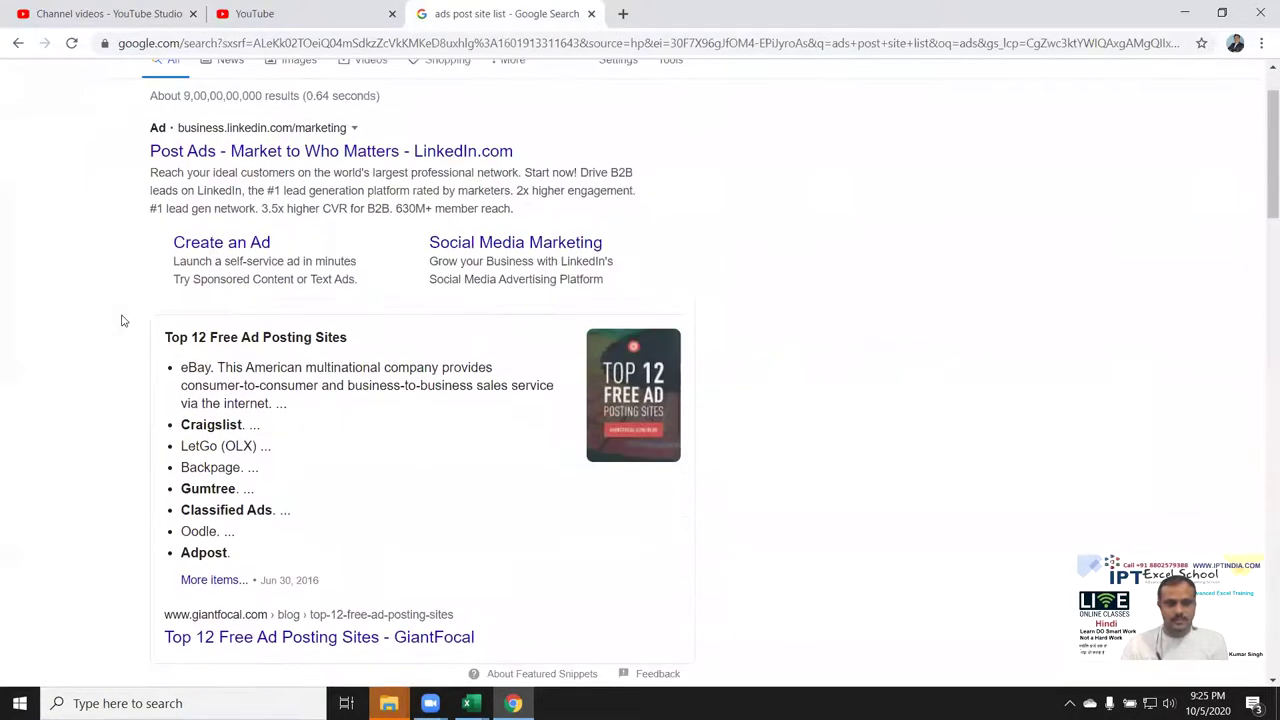
scroll(123, 320, "down", 5)
scroll(123, 320, "down", 3)
scroll(123, 320, "down", 4)
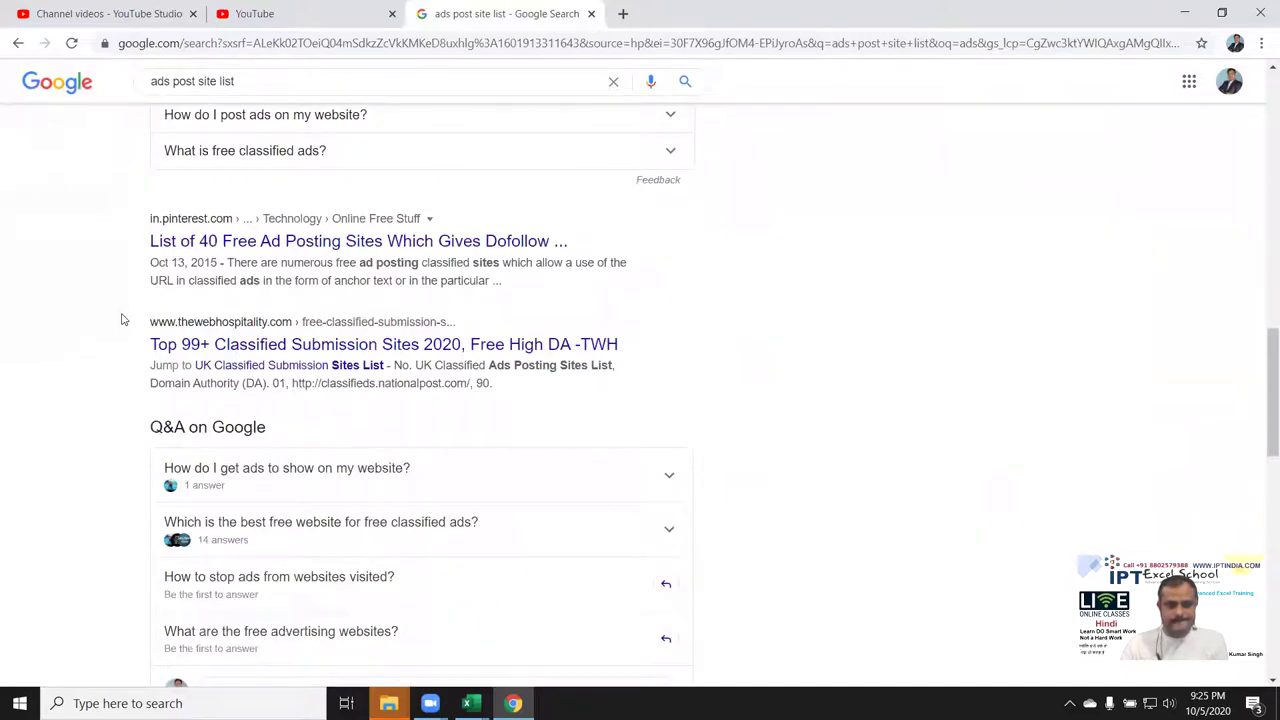
- Open the List of 40, Top 99+ Classified and technibLogic results in new tabs
right_click(236, 243)
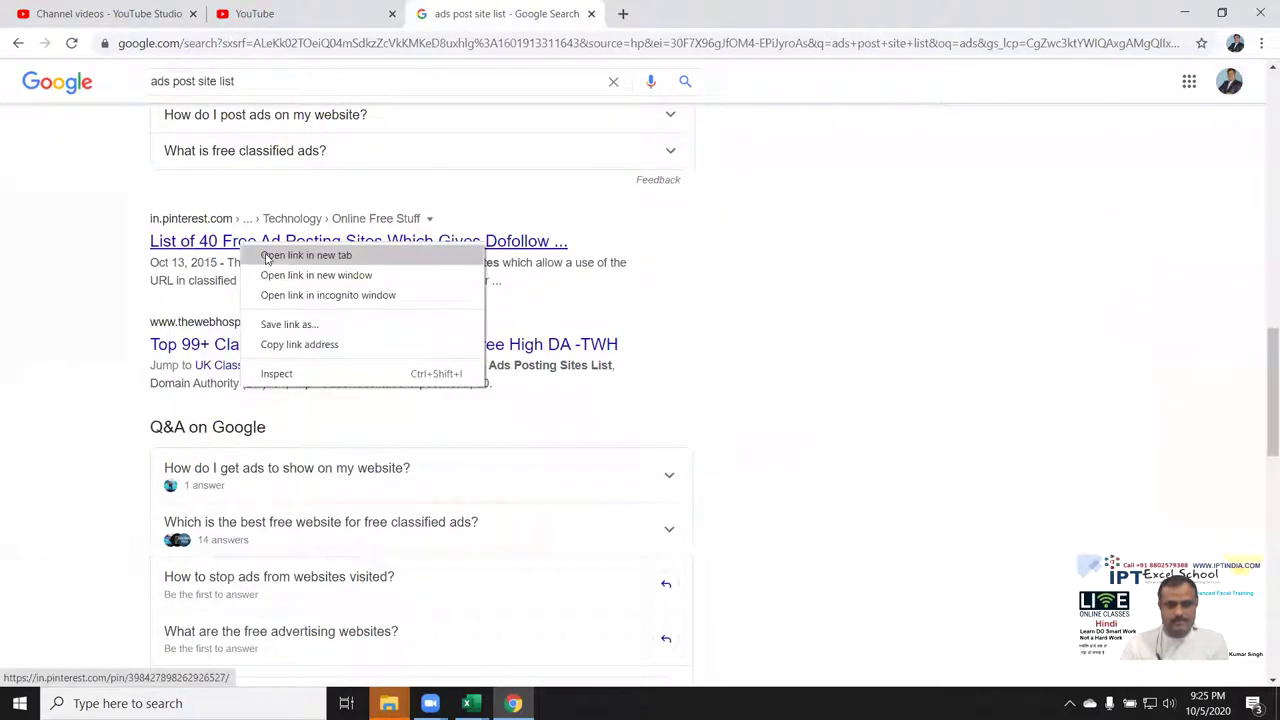
left_click(265, 256)
right_click(256, 344)
left_click(300, 354)
scroll(273, 355, "down", 4)
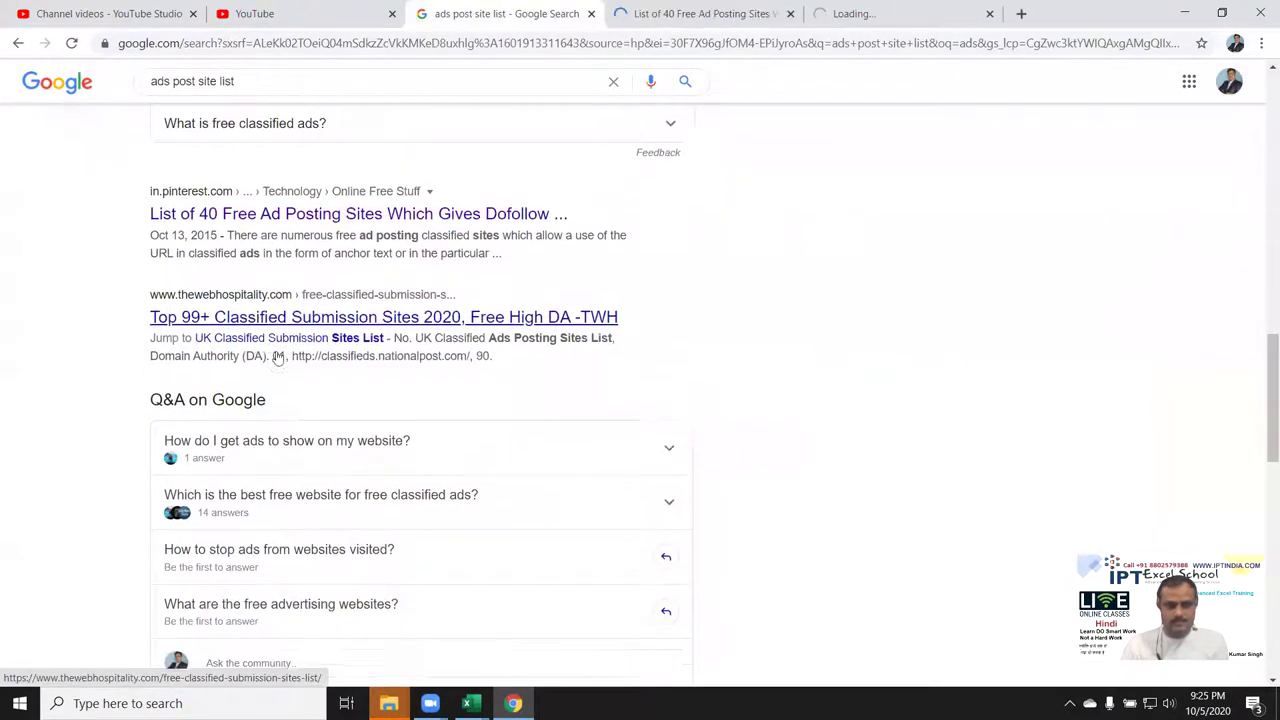
right_click(265, 394)
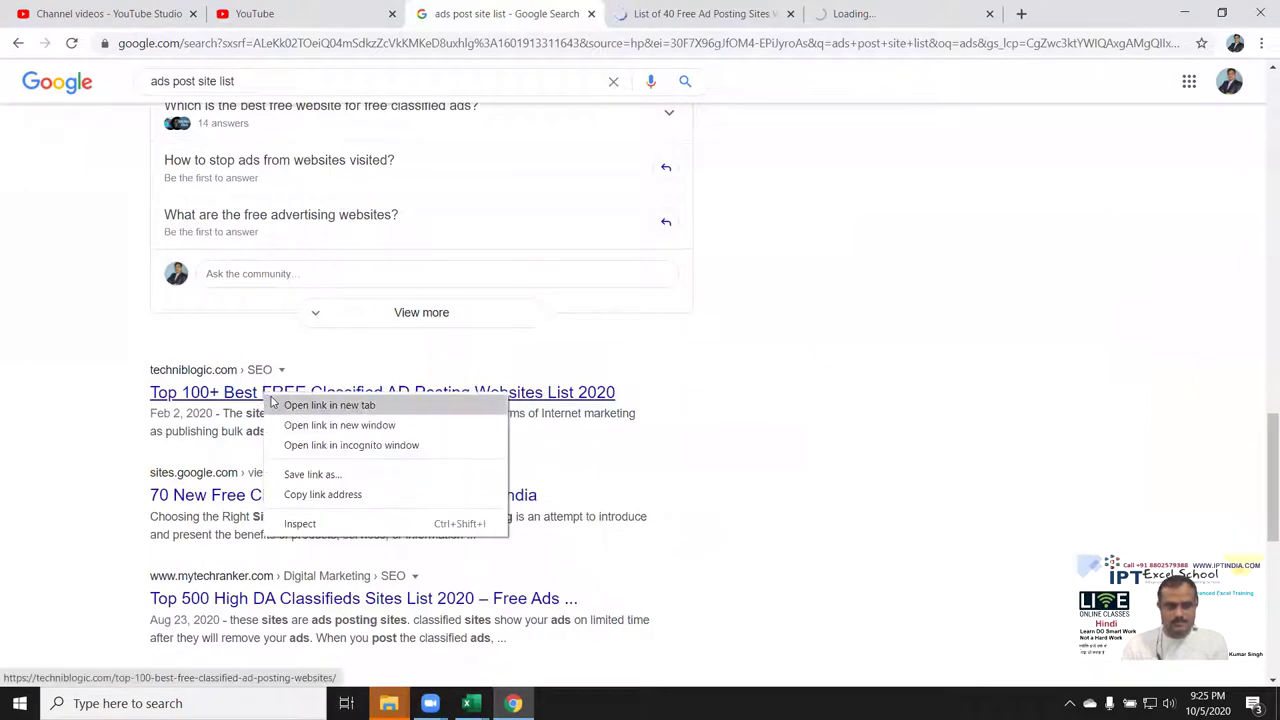
left_click(292, 405)
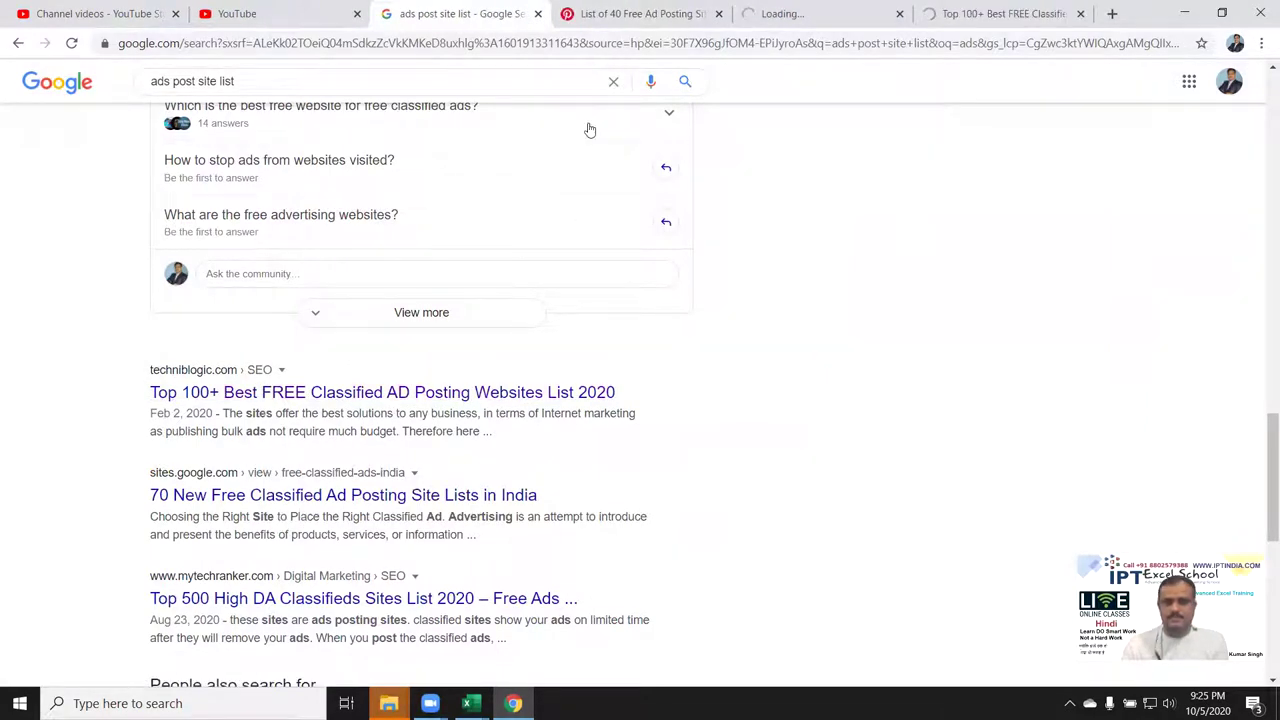
- Close the Pinterest ad sites page
left_click(623, 17)
scroll(553, 355, "down", 2)
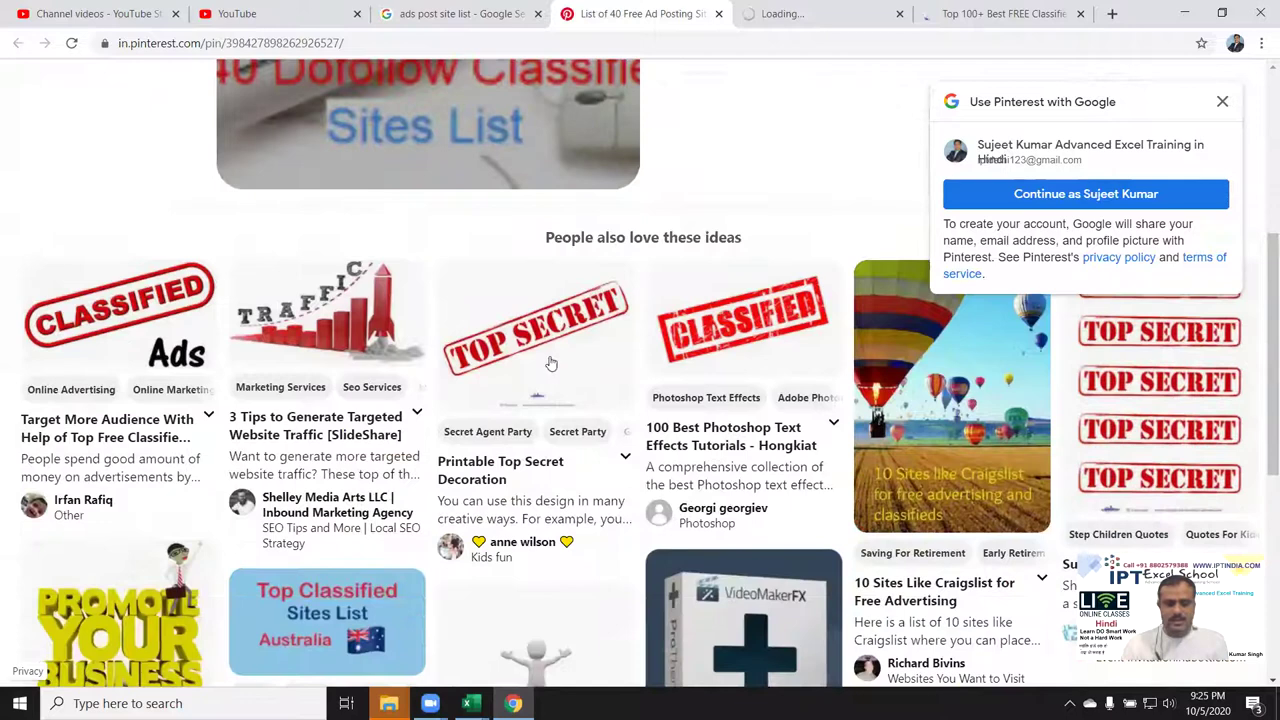
scroll(676, 103, "down", 5)
key("ctrl+w")
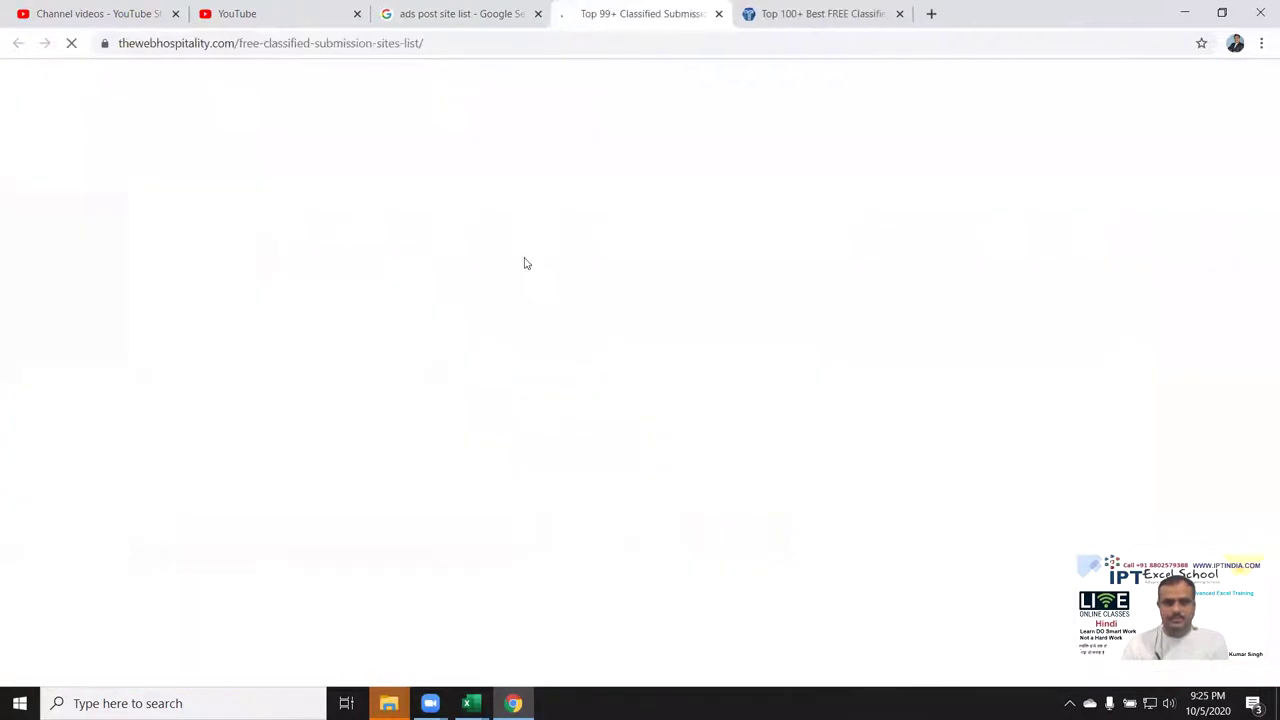
- Select the technibLogic table from the S.No. header through row 107, then return to Excel
left_click(886, 14)
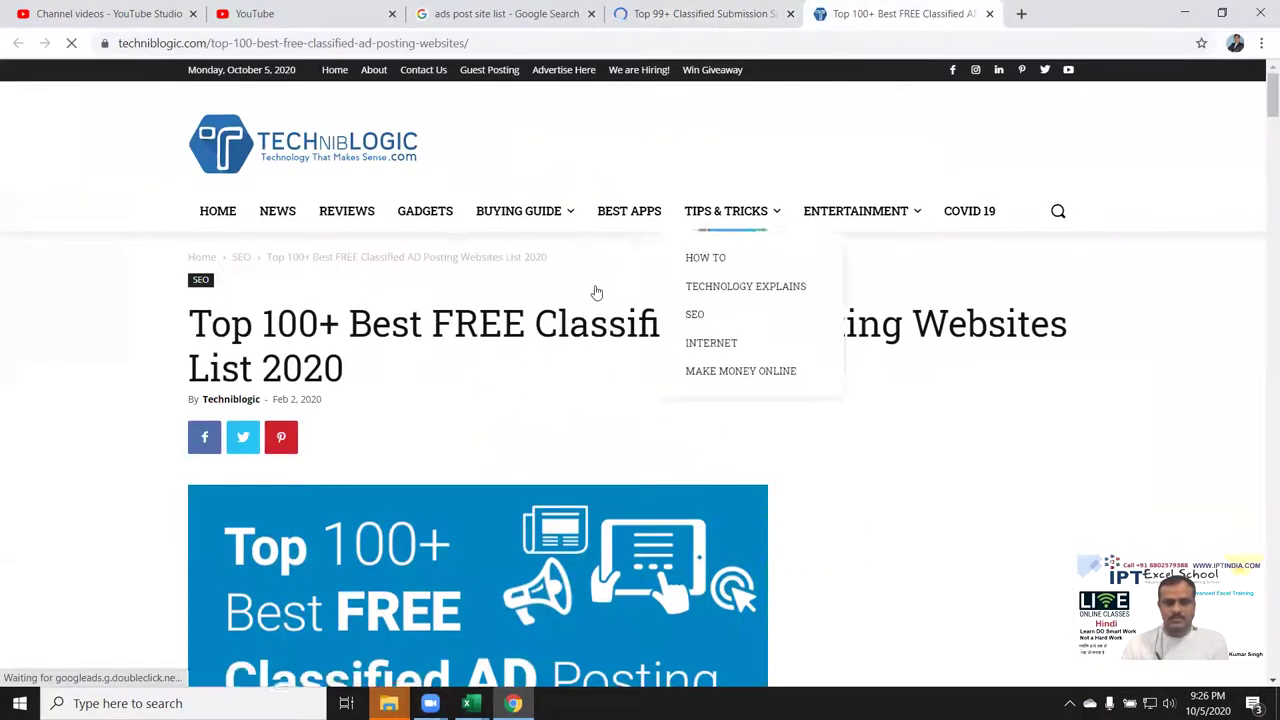
scroll(543, 338, "down", 9)
scroll(540, 337, "down", 5)
scroll(506, 323, "up", 2)
scroll(455, 302, "up", 1)
scroll(223, 229, "down", 2)
double_click(200, 207)
scroll(443, 240, "down", 5)
scroll(449, 246, "down", 6)
scroll(450, 247, "down", 7)
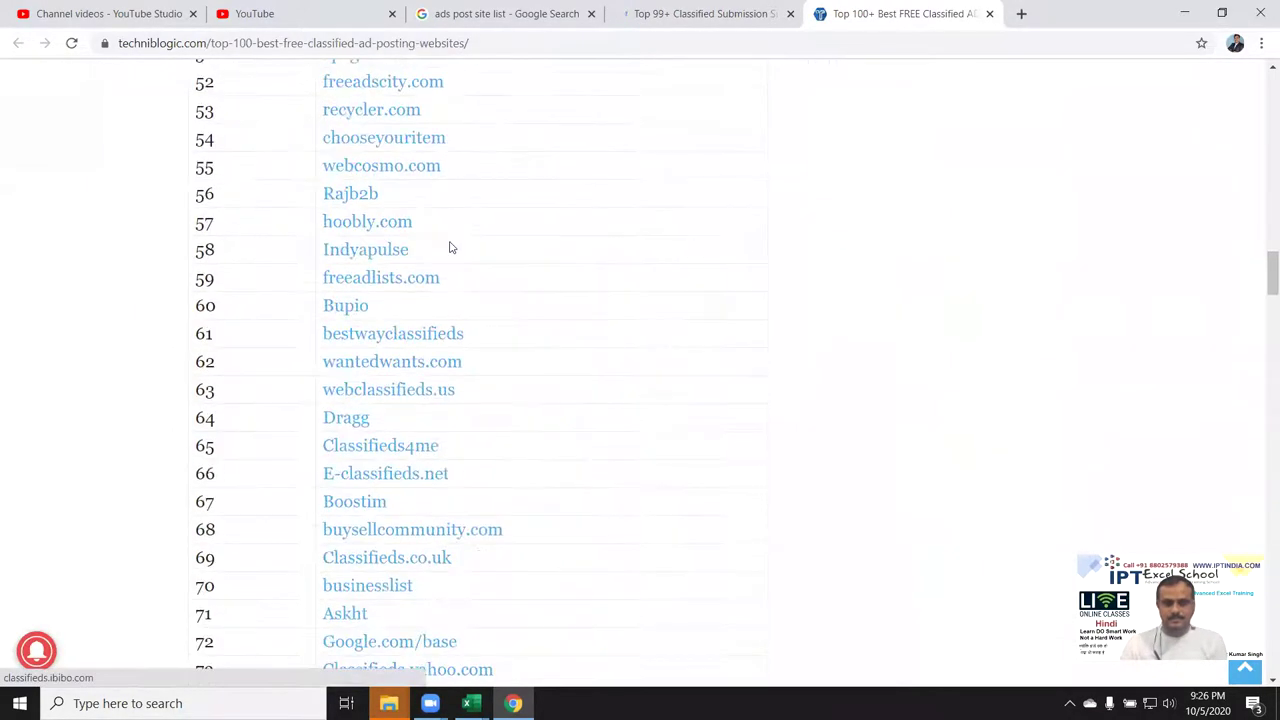
scroll(450, 247, "down", 5)
scroll(457, 246, "down", 10)
scroll(457, 246, "up", 2)
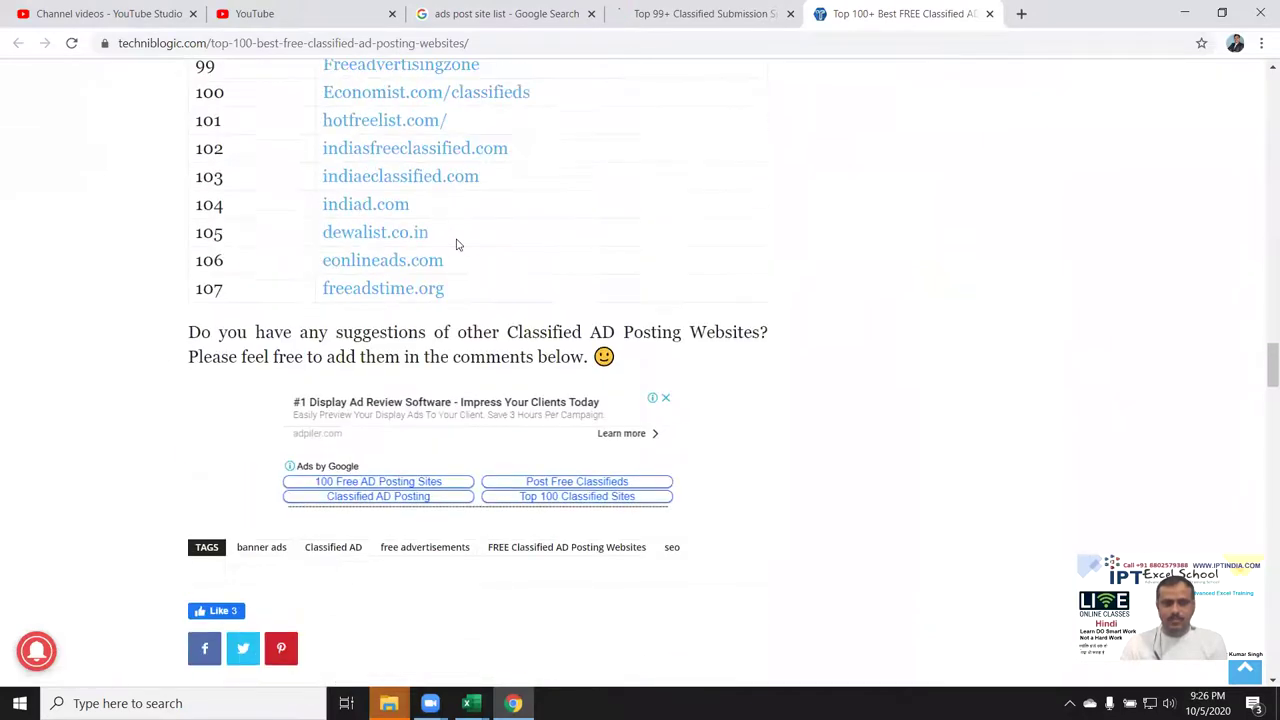
left_click(521, 296, "shift")
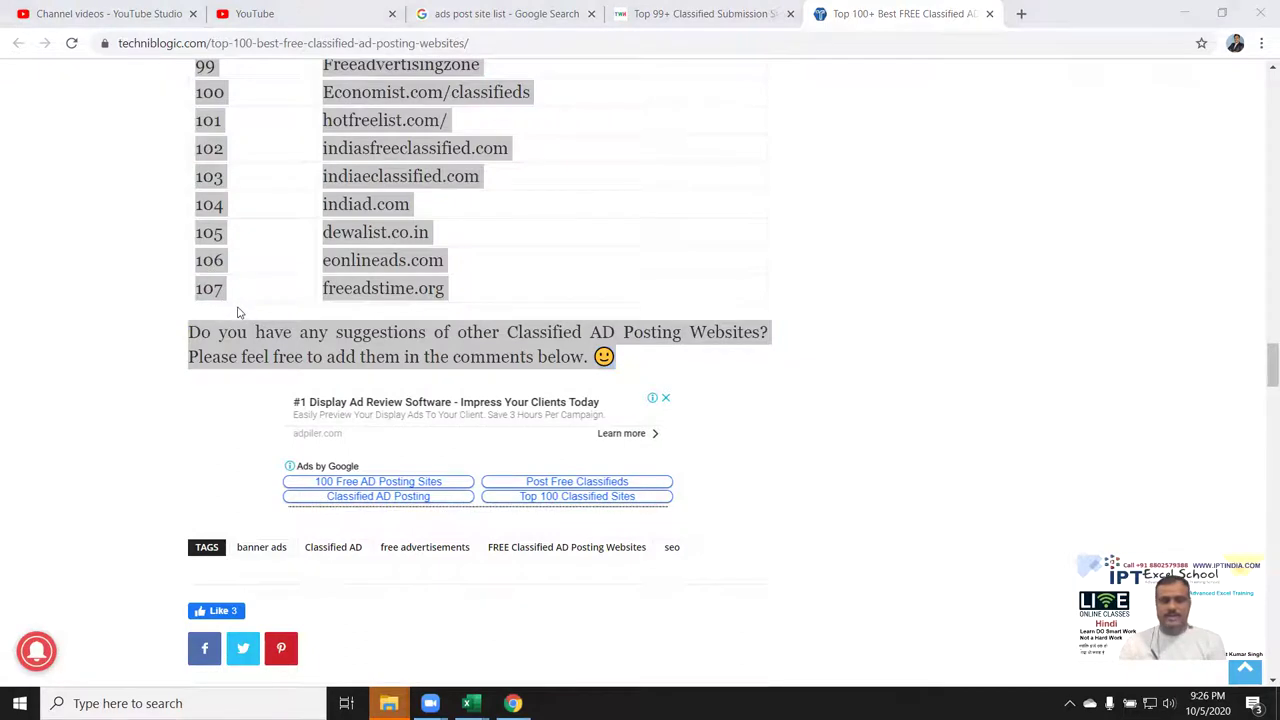
key("alt+Tab")
key("alt+Tab")
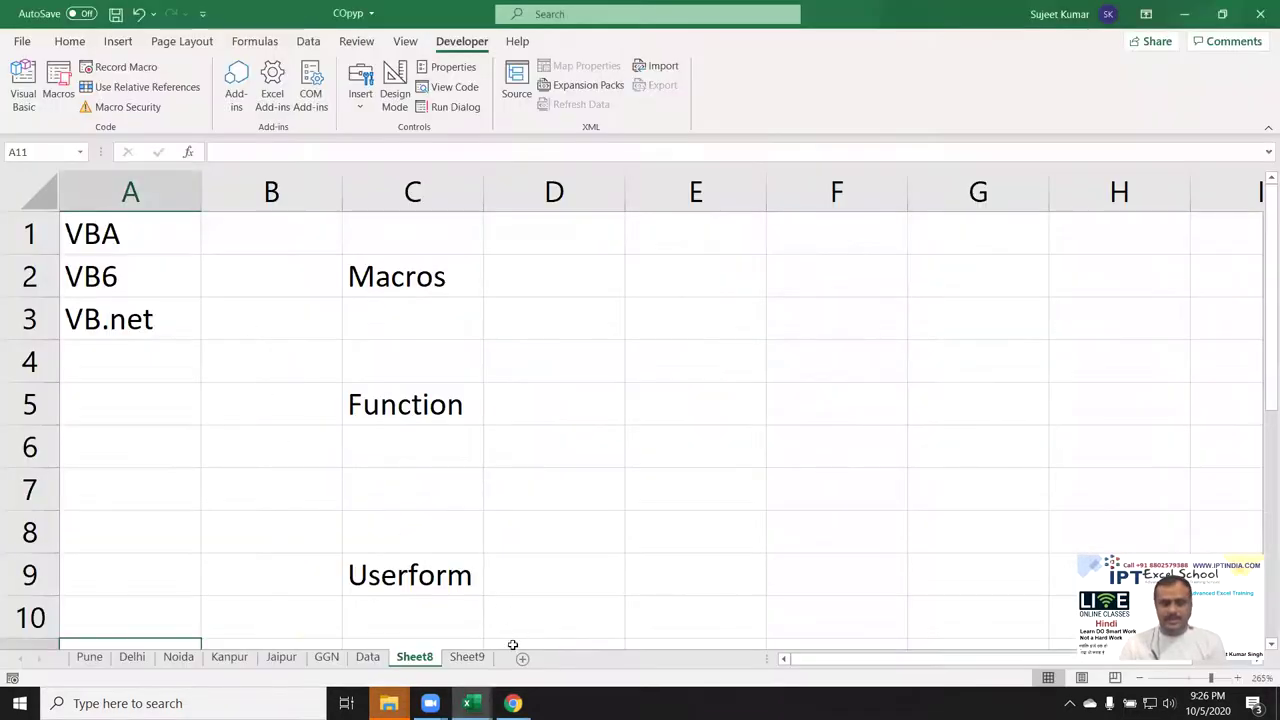
- Add a new Sheet10 and paste the website table at A1
left_click(476, 657)
left_click(521, 661)
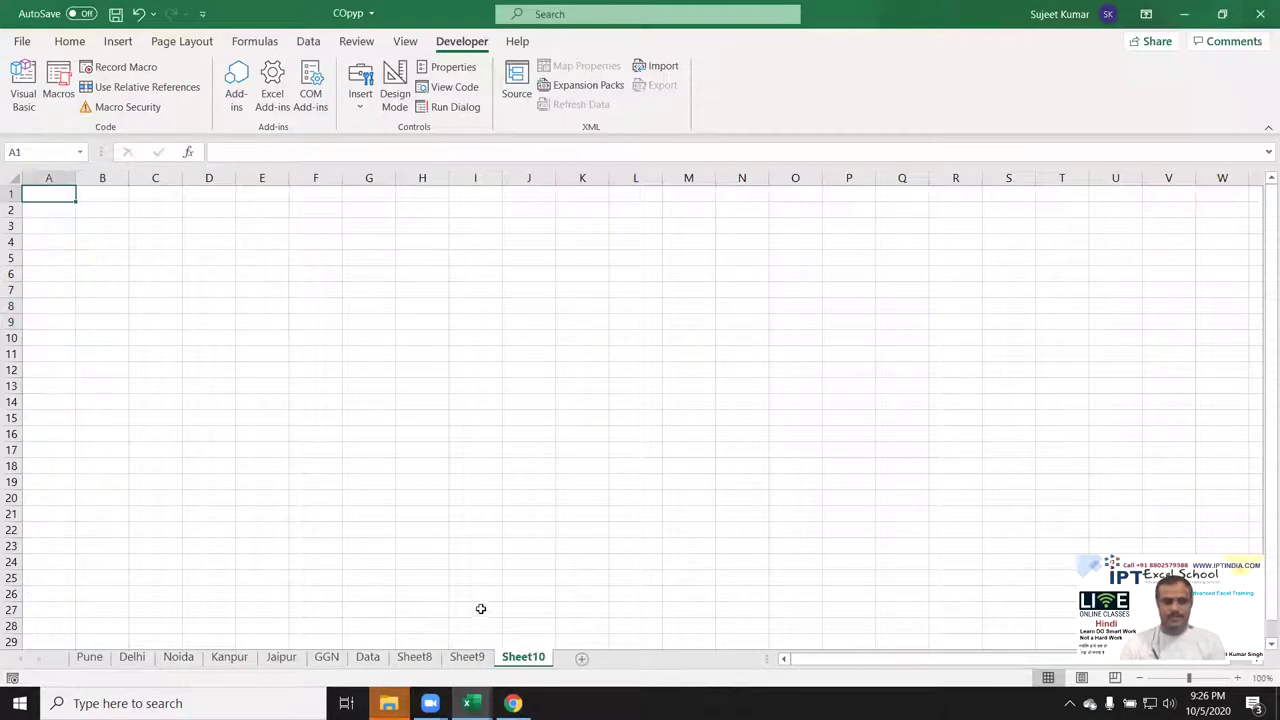
key("ctrl+v")
left_click(226, 266)
left_click_drag(129, 178, 150, 178)
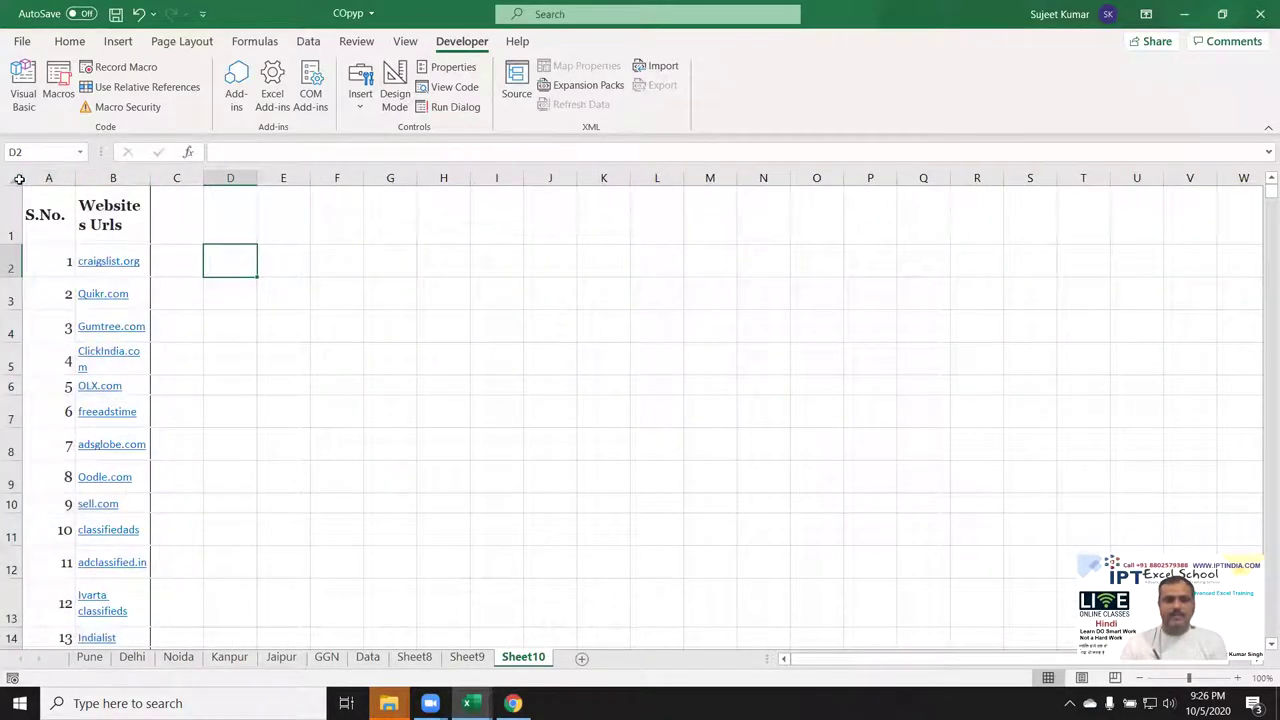
- Turn off Wrap Text for the whole sheet
left_click(15, 178)
left_click(70, 41)
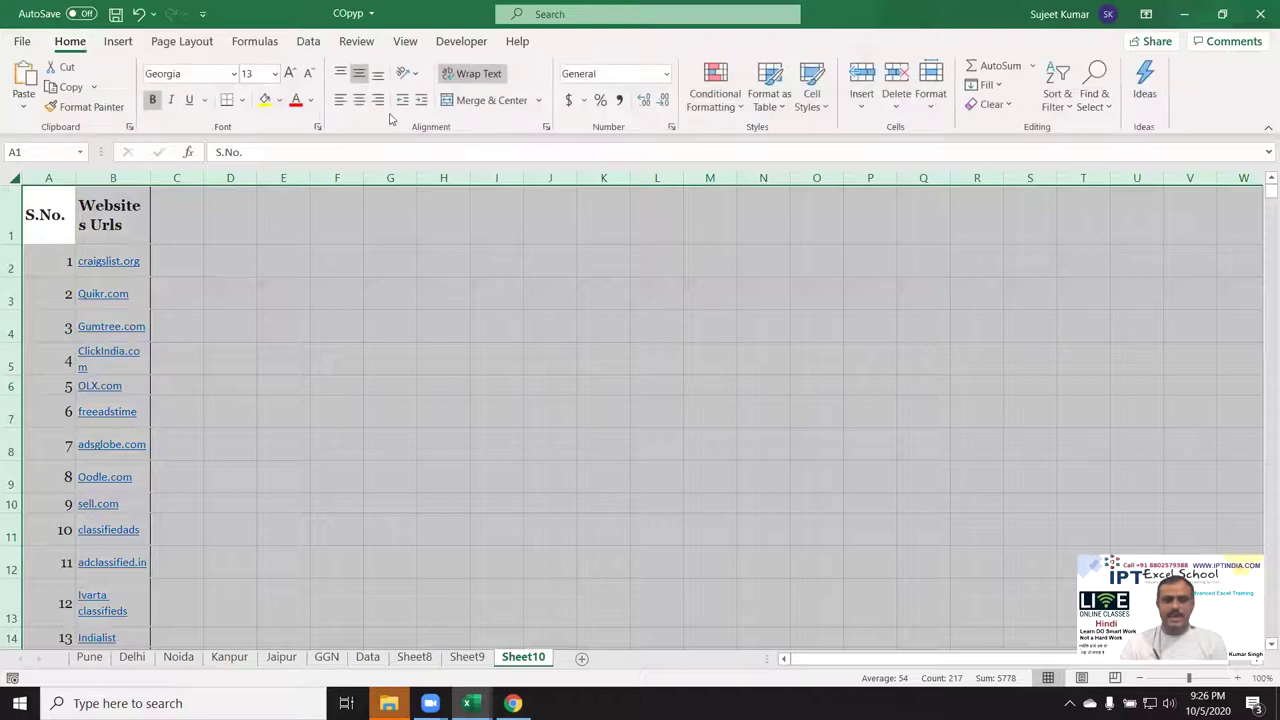
left_click(474, 73)
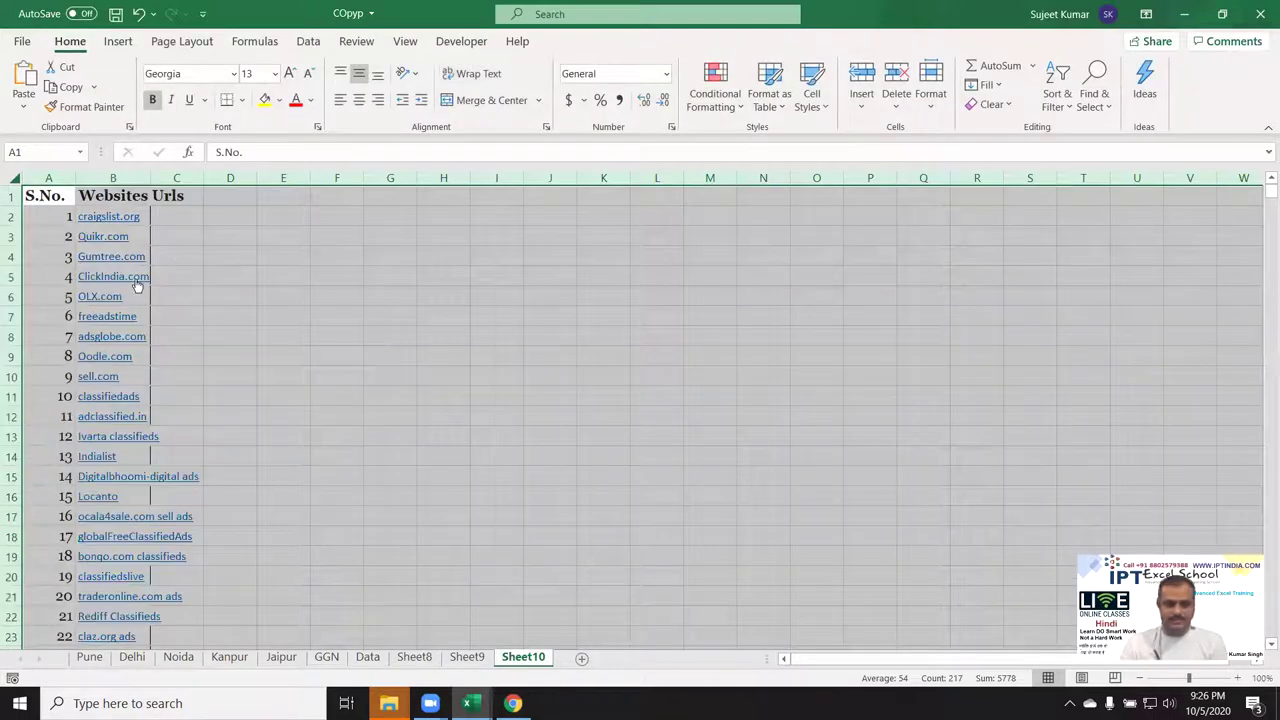
left_click(54, 294)
- Delete the leftover comment in A109 and autofit column B to the website names
key("ctrl+Down")
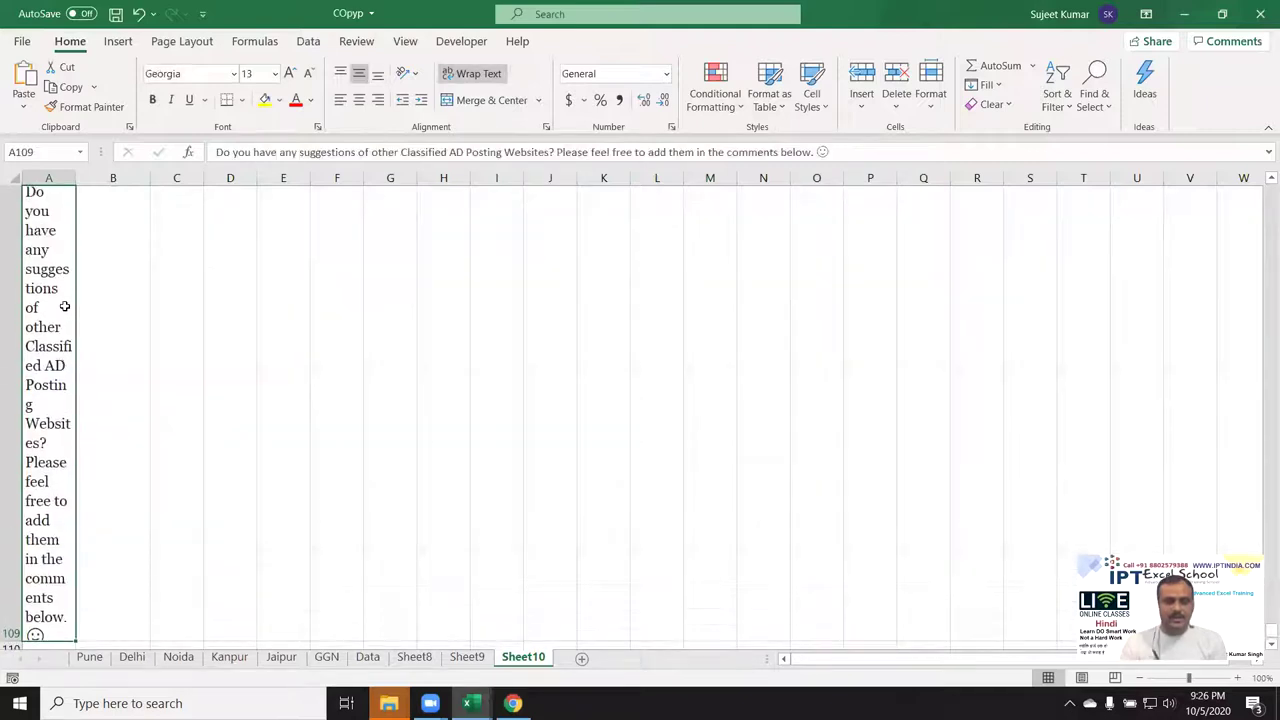
key("Delete")
key("Up")
key("Up")
key("Up")
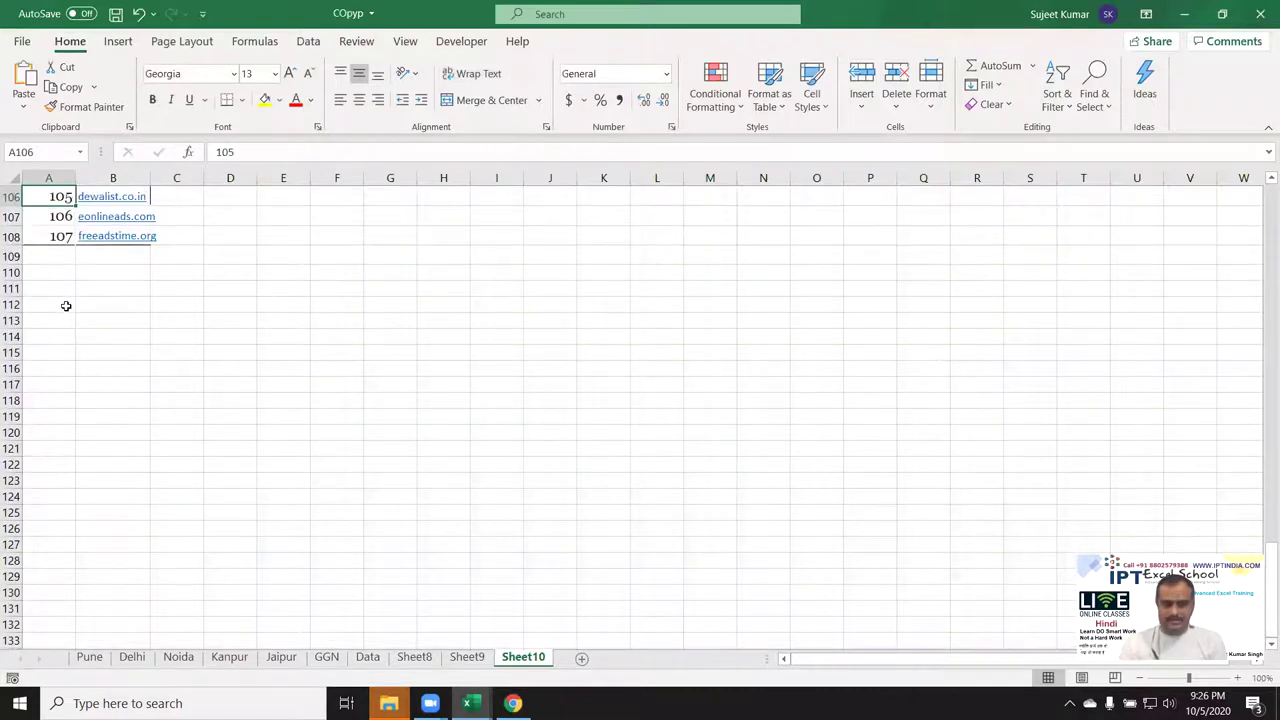
key("ctrl+Up")
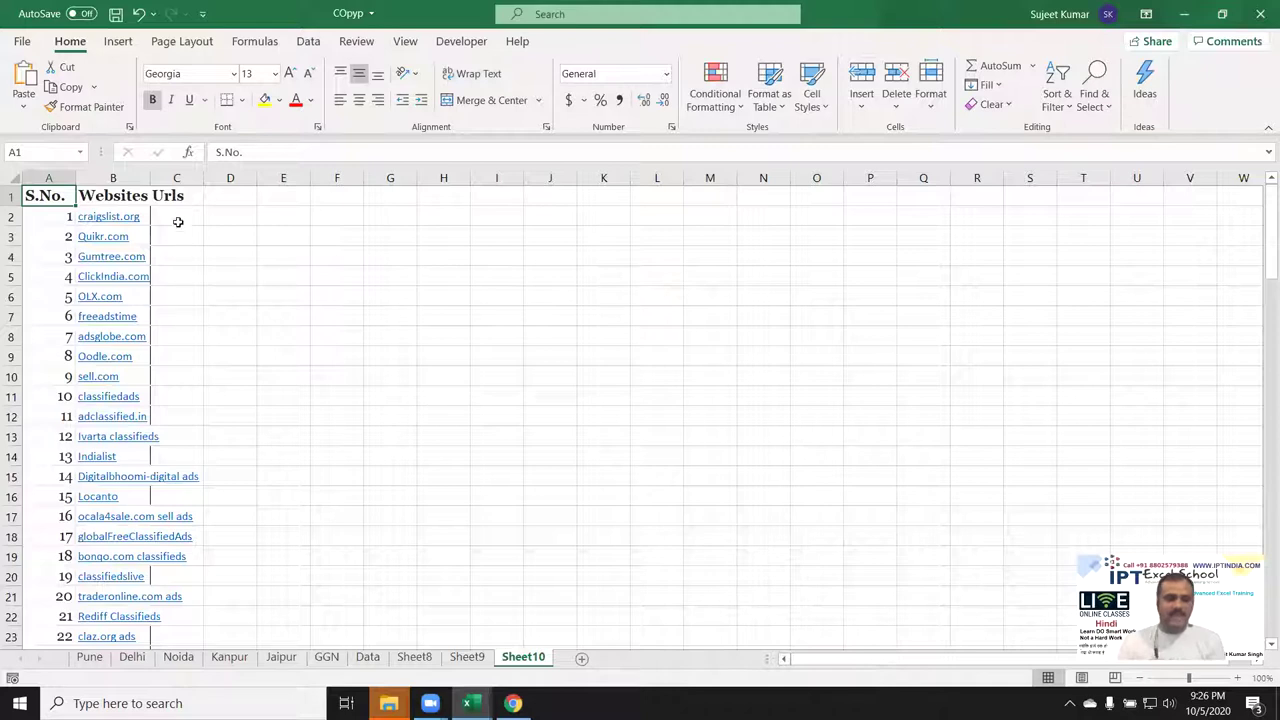
double_click(150, 178)
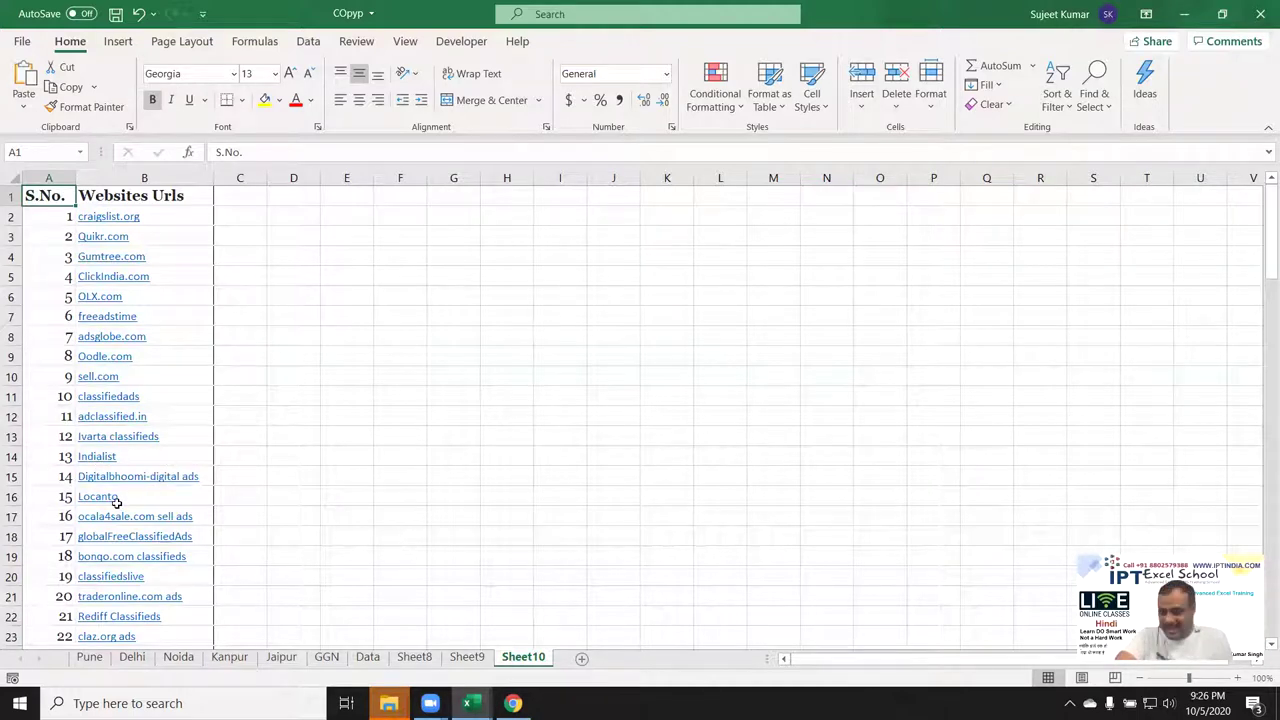
left_click(330, 262)
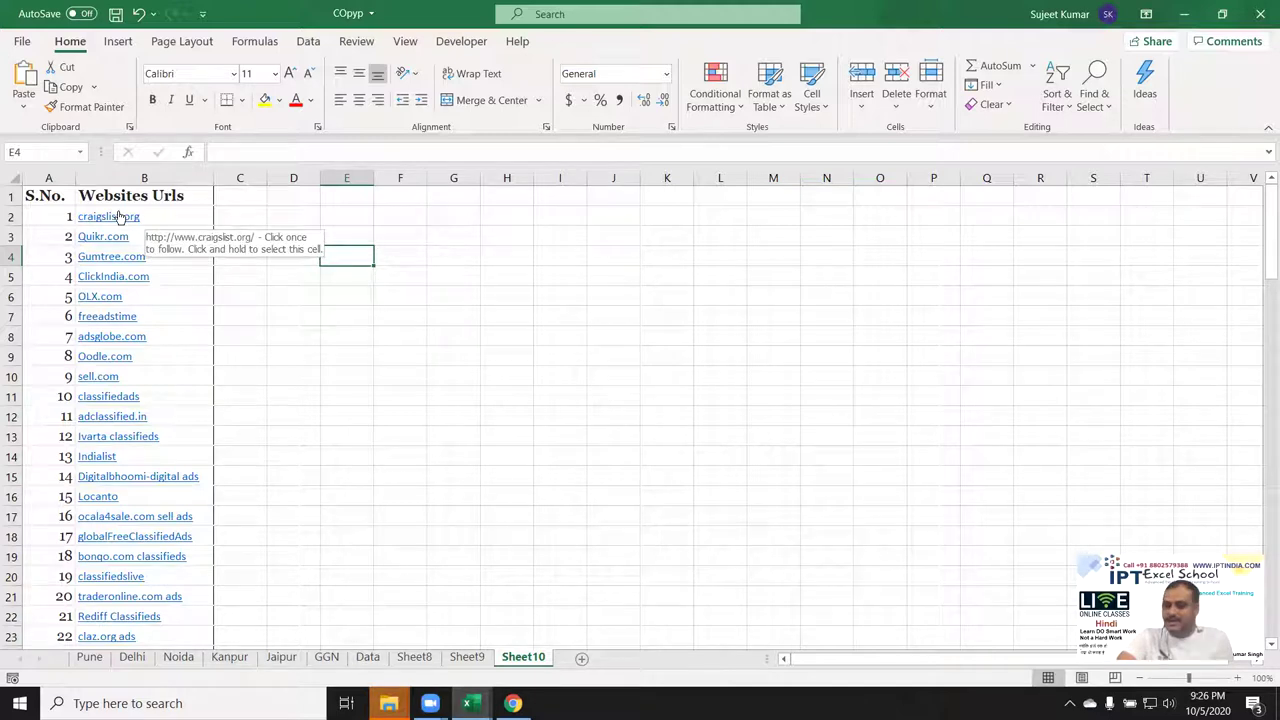
left_click(249, 218)
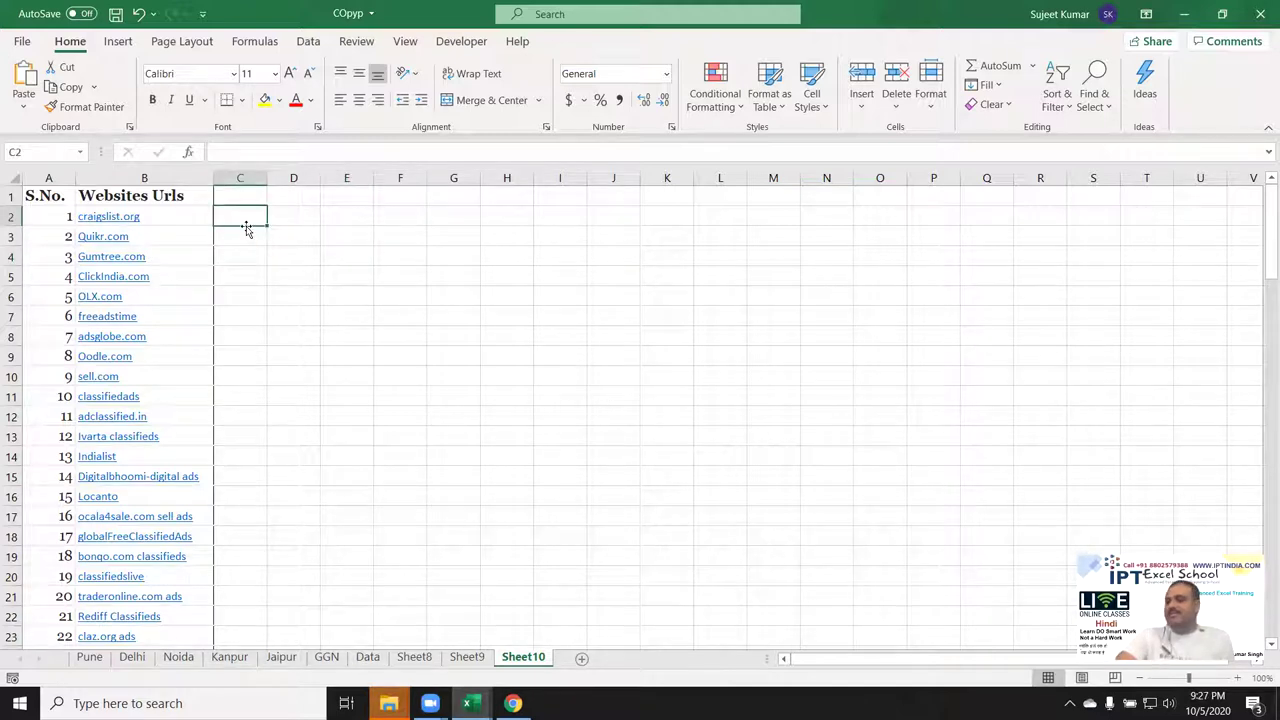
right_click(121, 226)
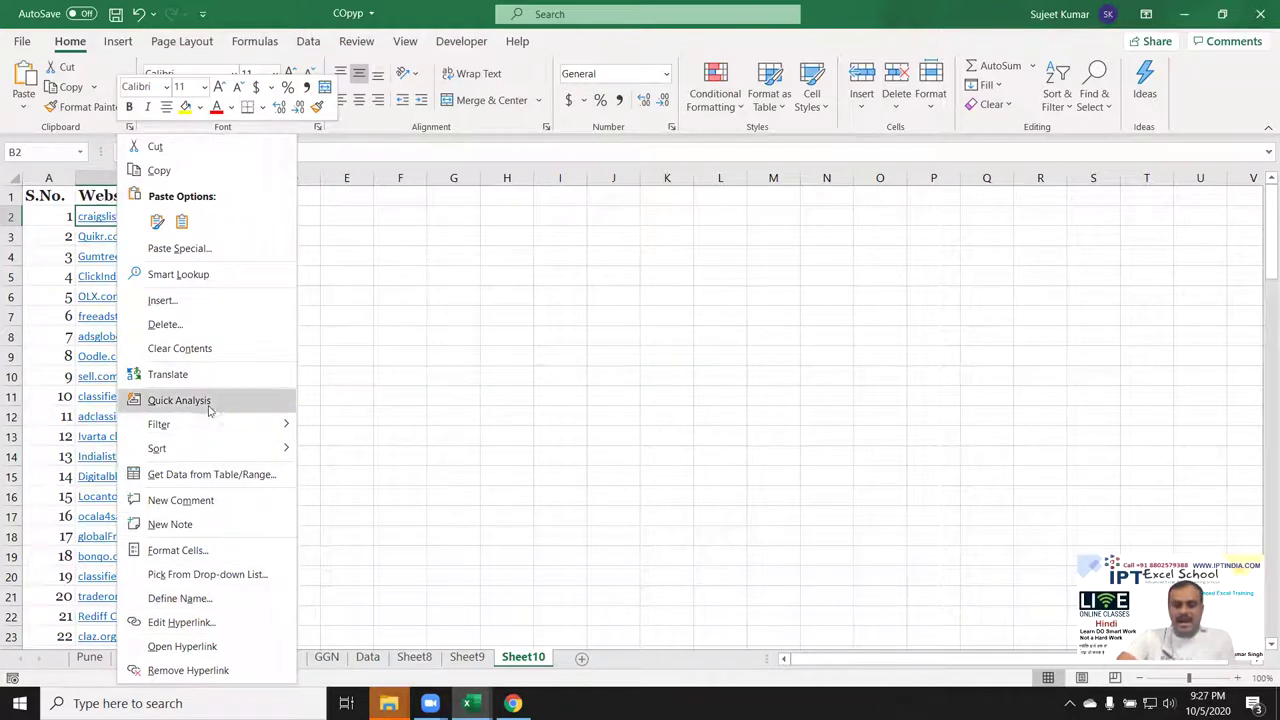
left_click(234, 627)
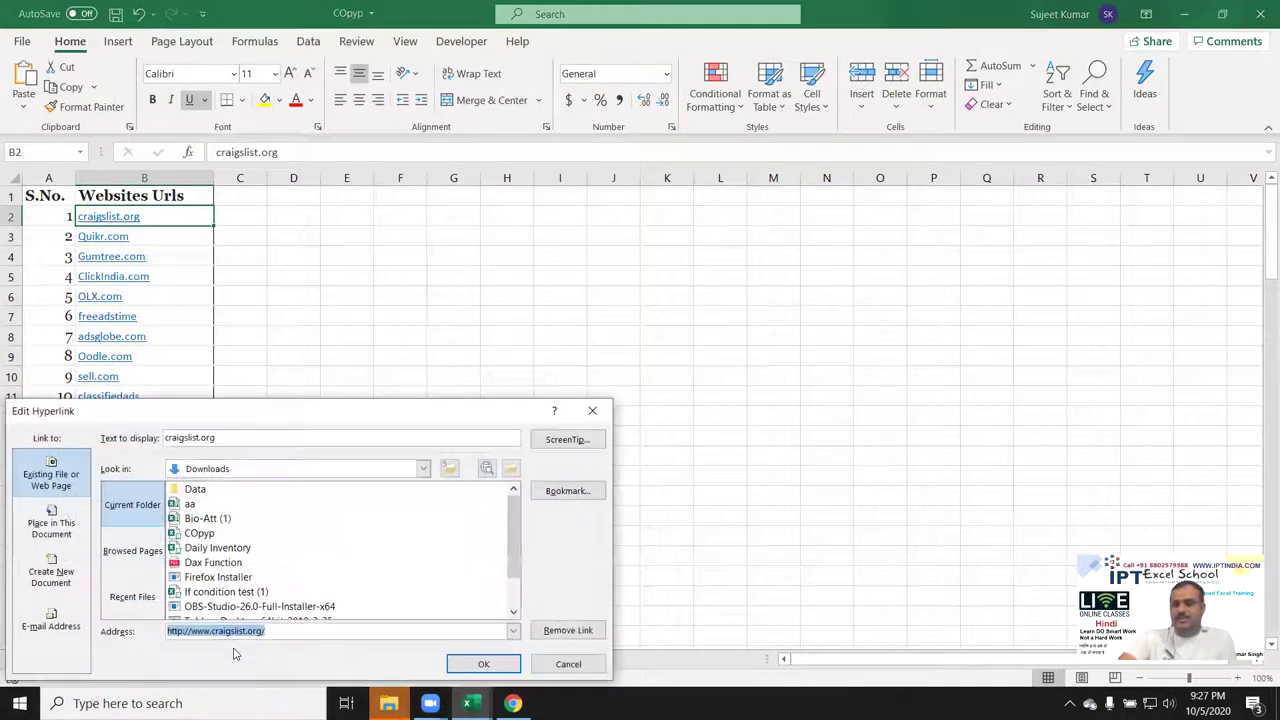
key("Escape")
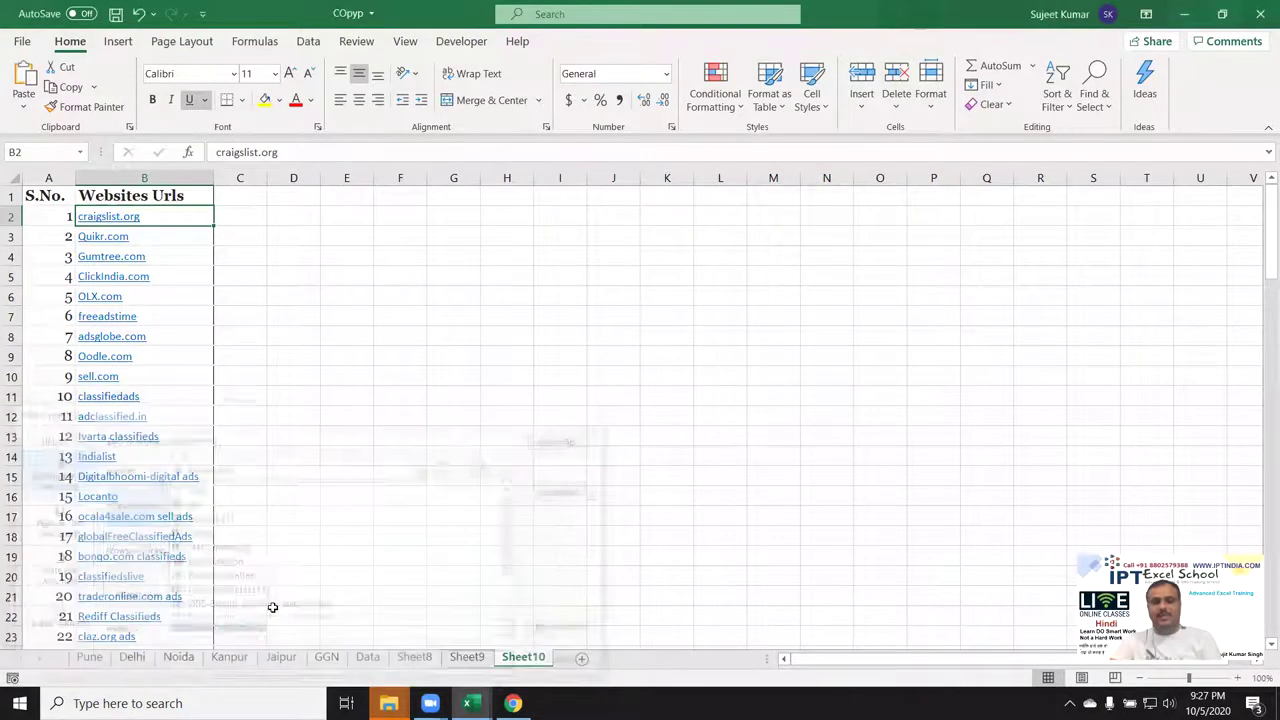
left_click(234, 218)
type("http://www.craigslist.org/")
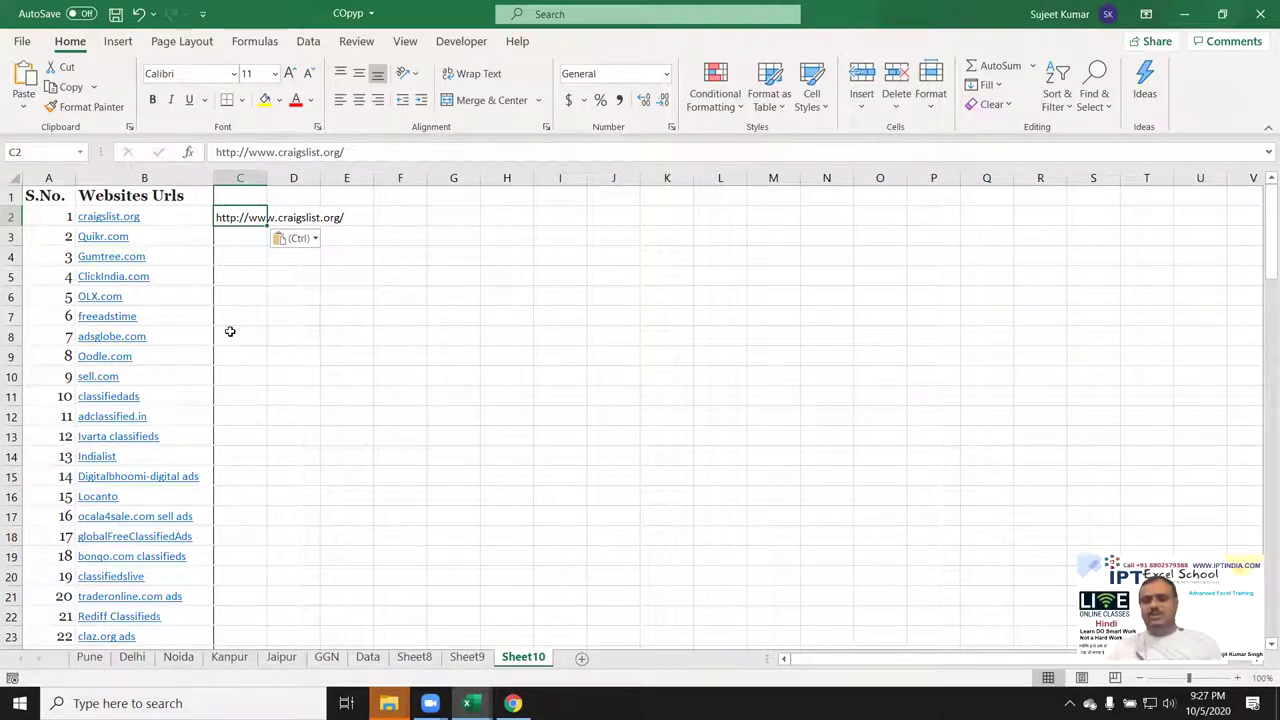
key("Right")
key("Right")
key("Right")
key("Down")
key("Right")
type("2000")
key("Return")
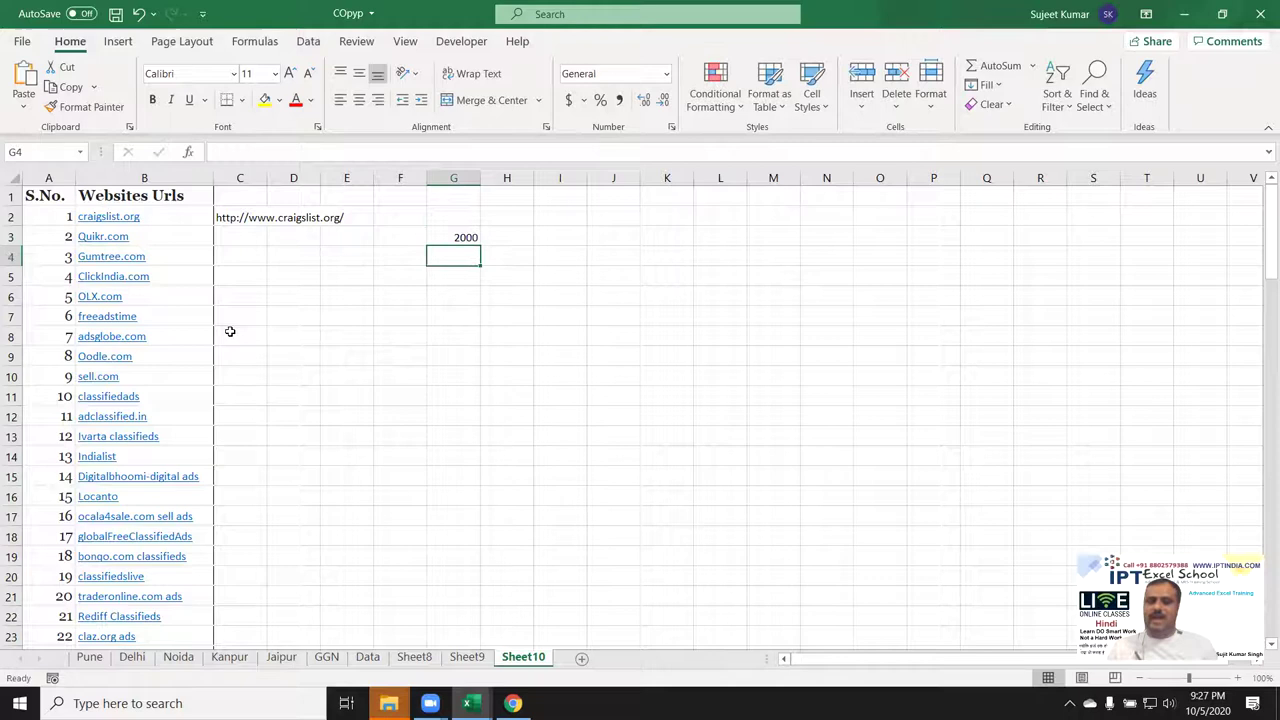
type("3")
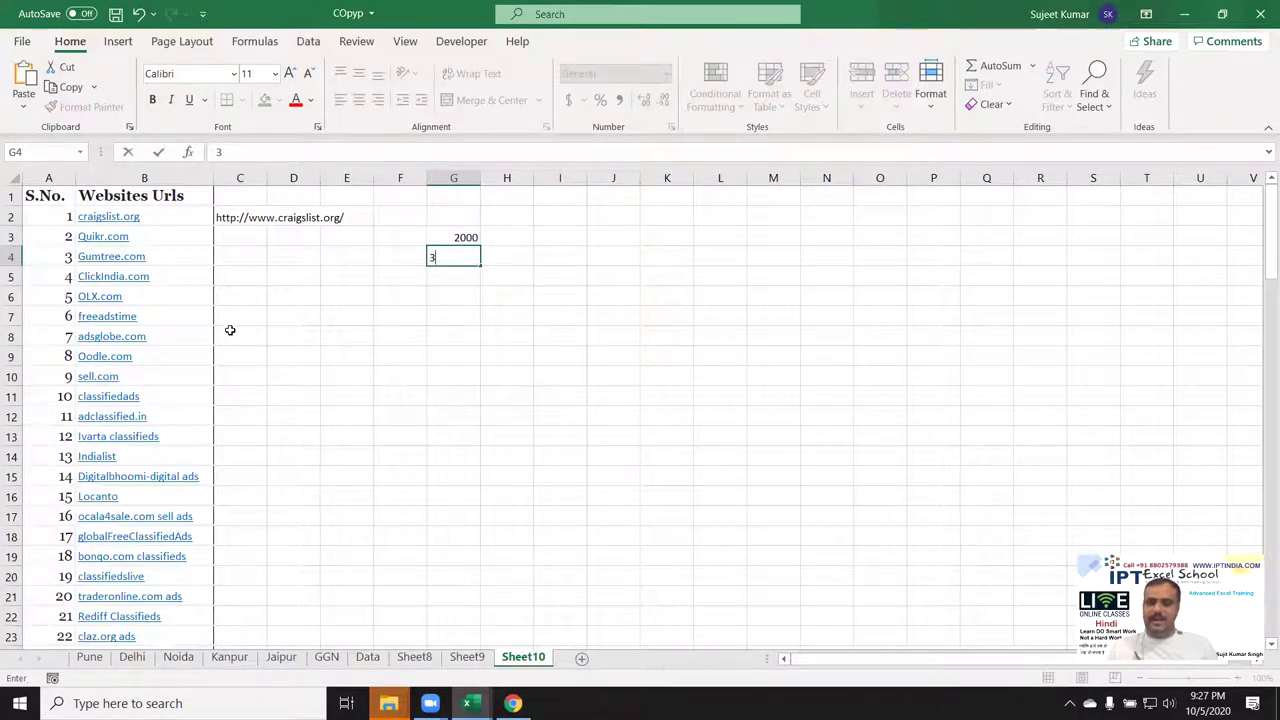
key("Escape")
type("40")
key("Tab")
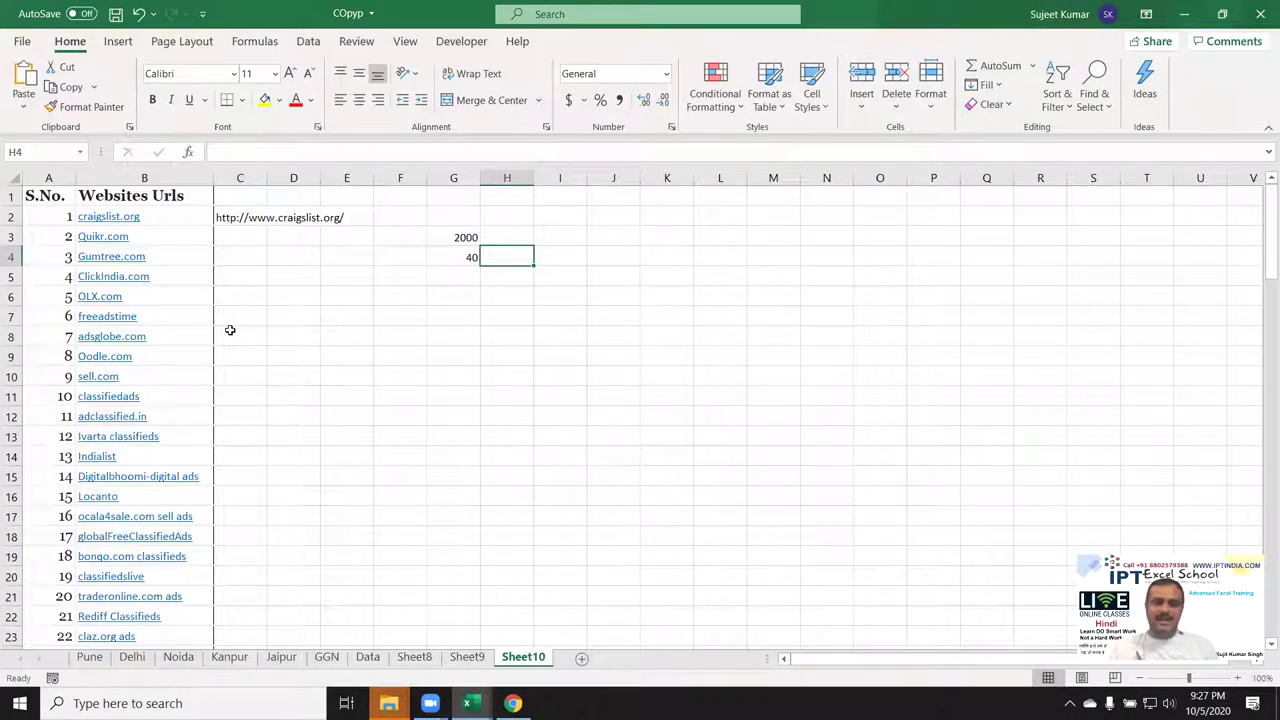
type("=")
key("Left")
type("*1")
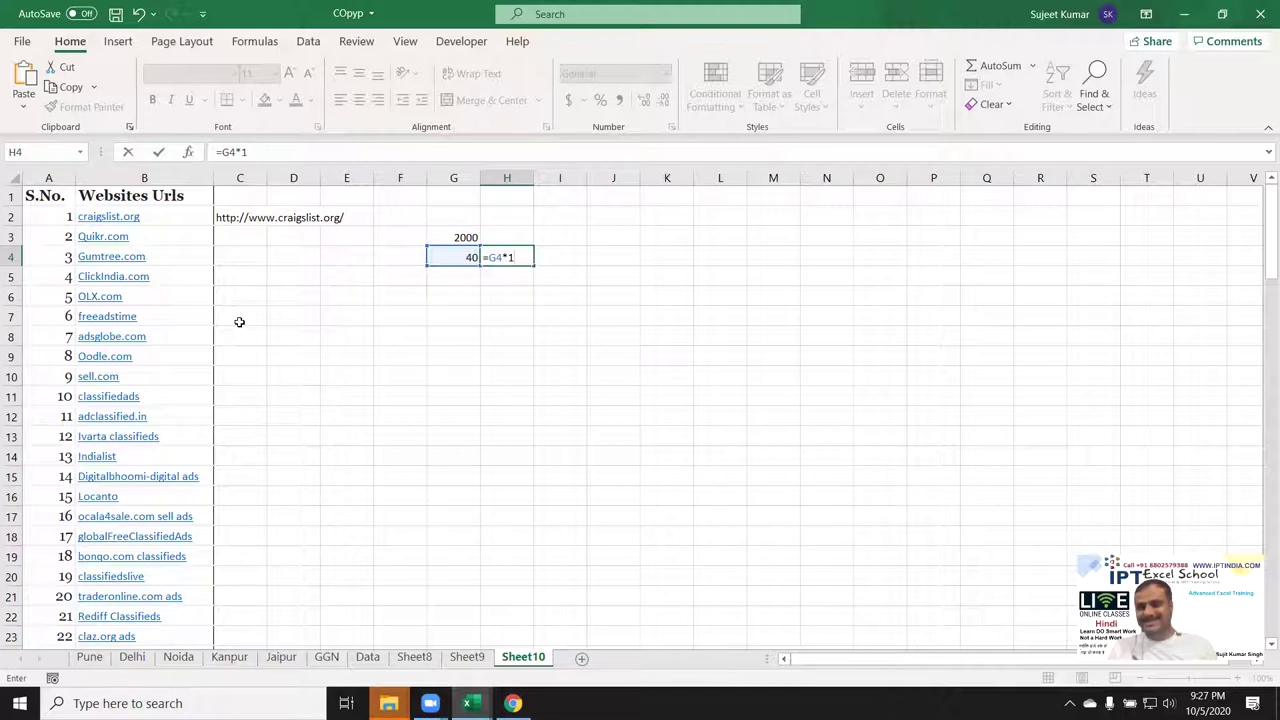
key("Escape")
key("Left")
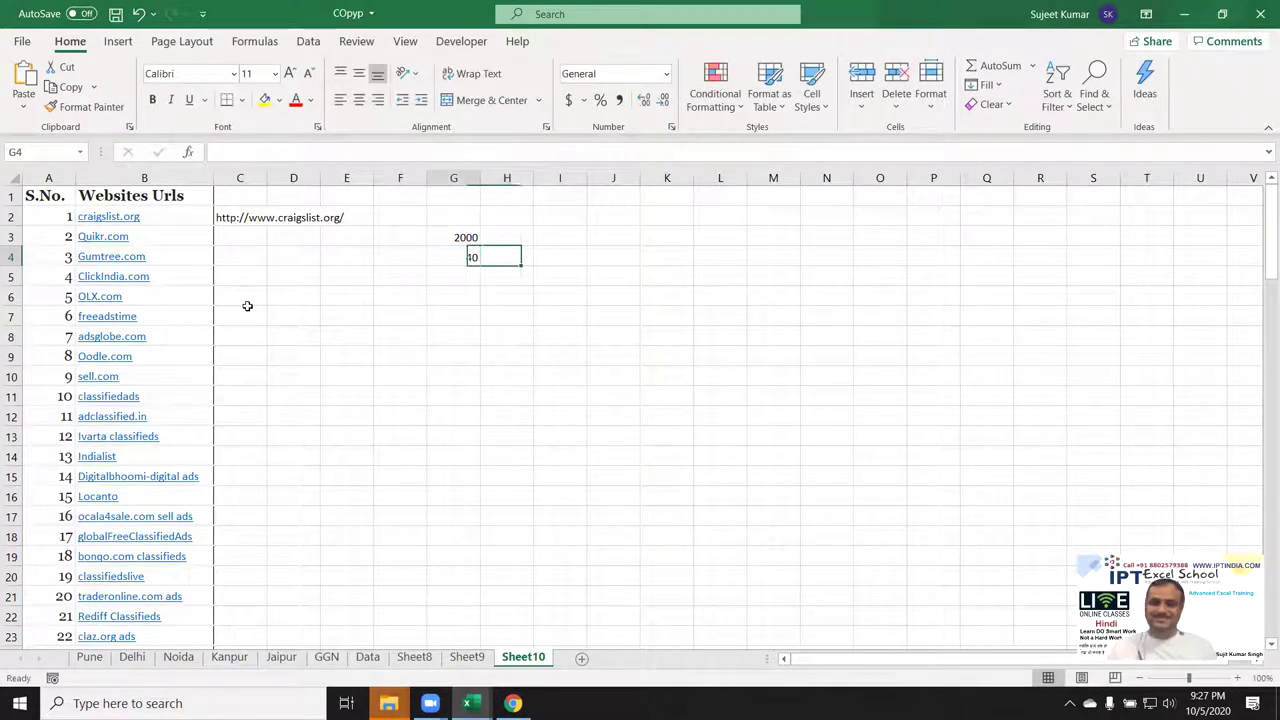
key("shift+Up")
key("Delete")
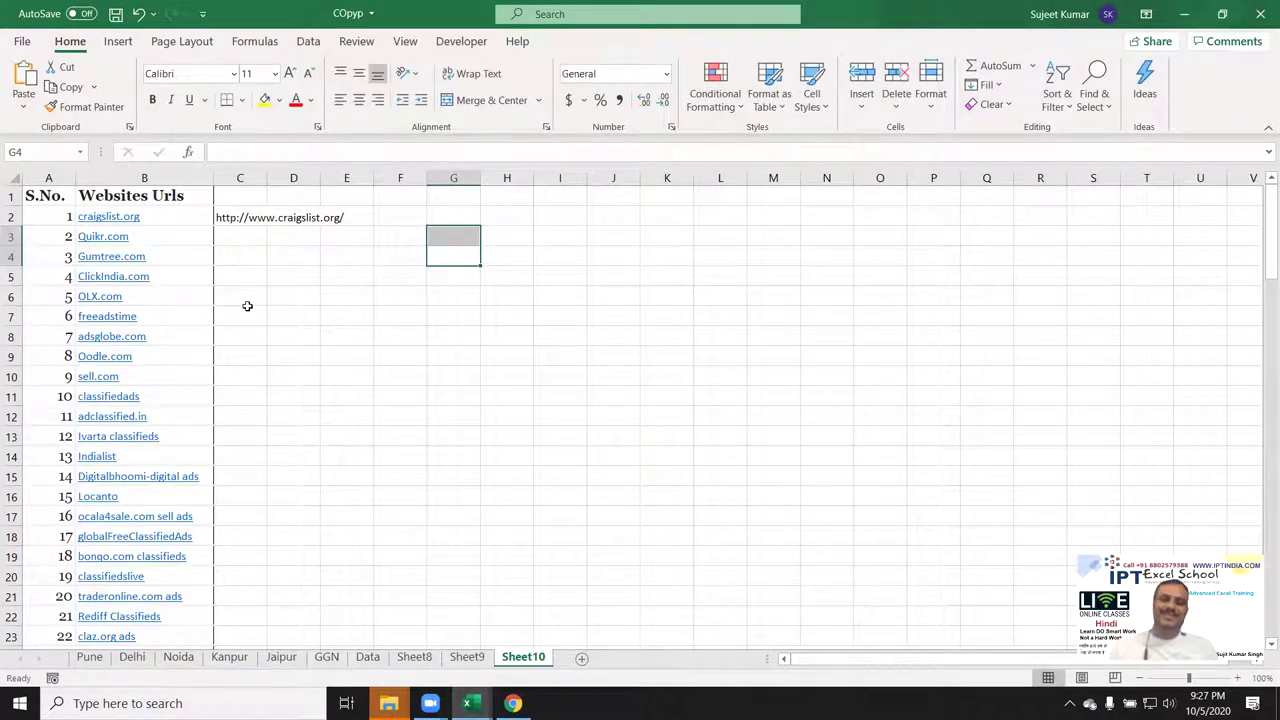
key("Left")
key("Left")
key("Left")
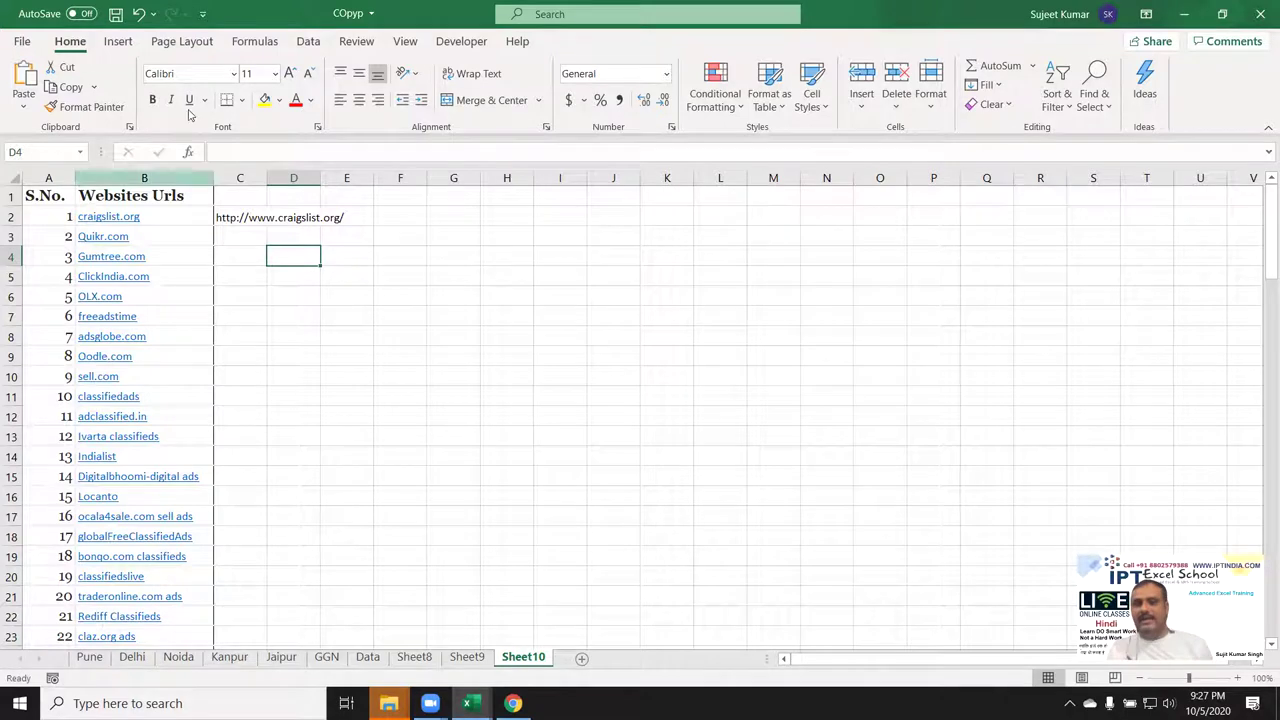
- Open Module1's code in the Visual Basic editor
left_click(462, 42)
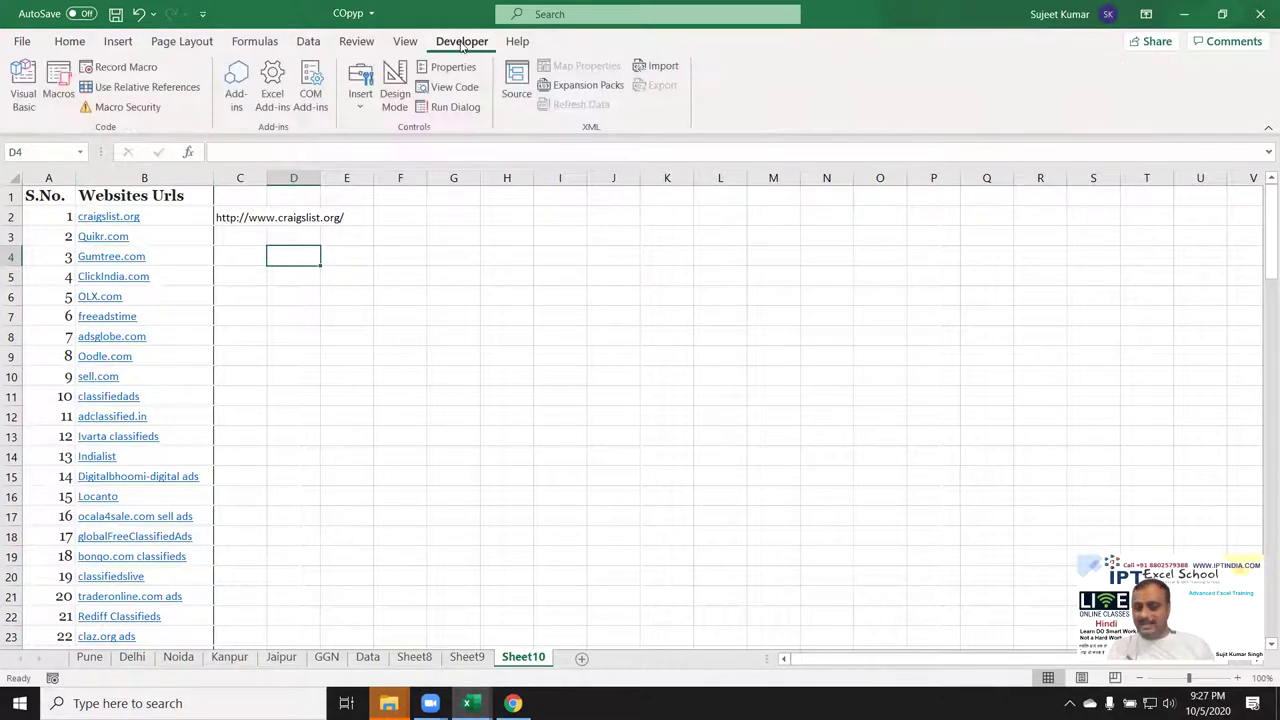
left_click(22, 85)
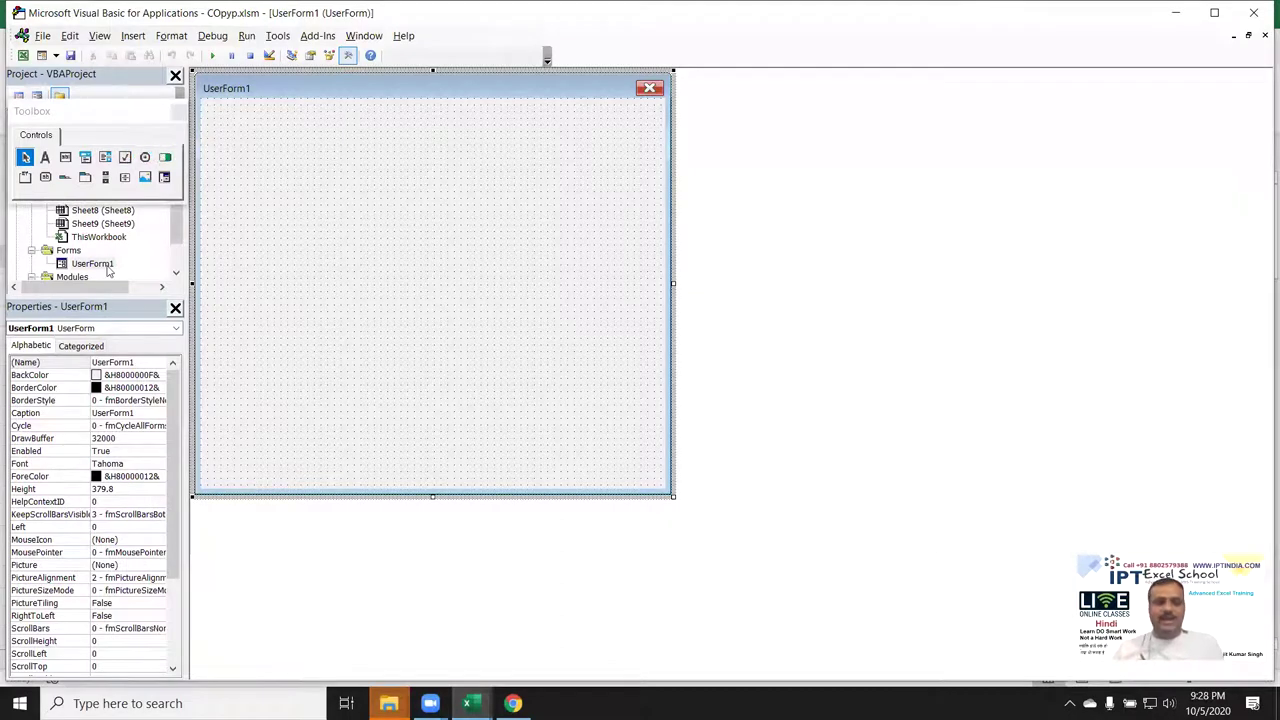
double_click(80, 276)
double_click(88, 250)
scroll(294, 335, "down", 4)
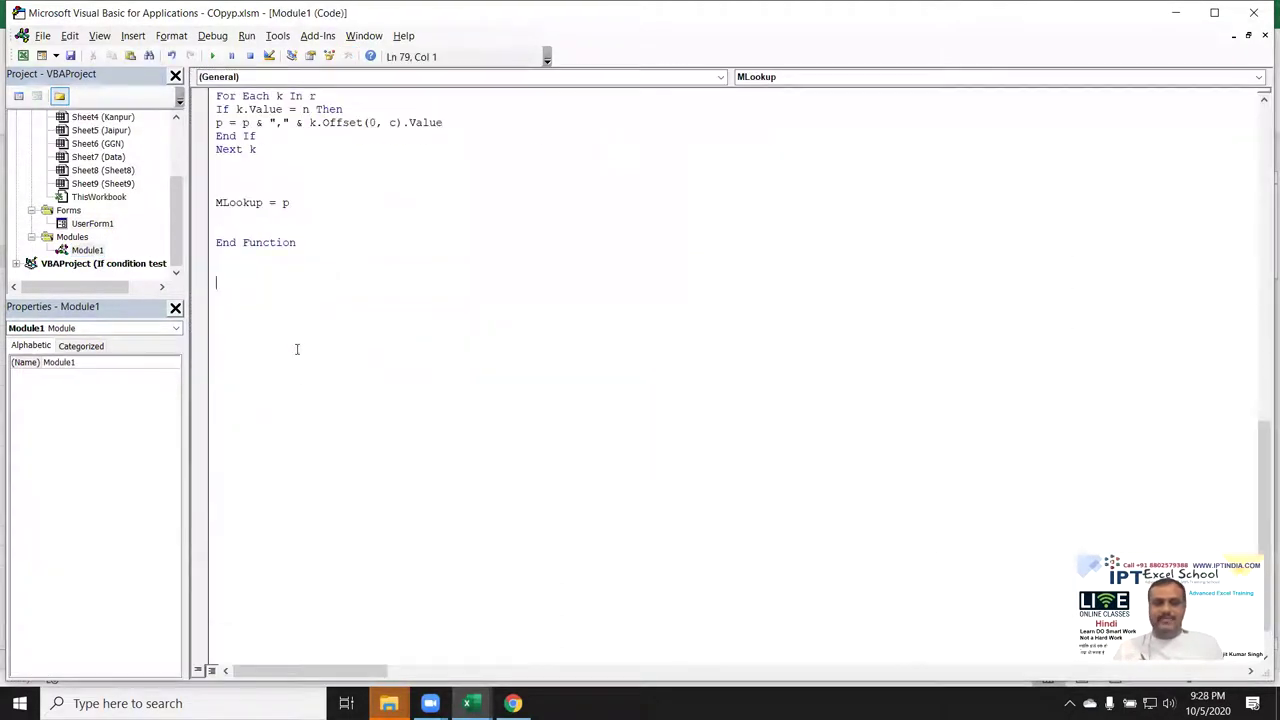
- Write Function URL(n As Range) with URL = n.Hyperlinks(1).Address, then return to Excel
type("function")
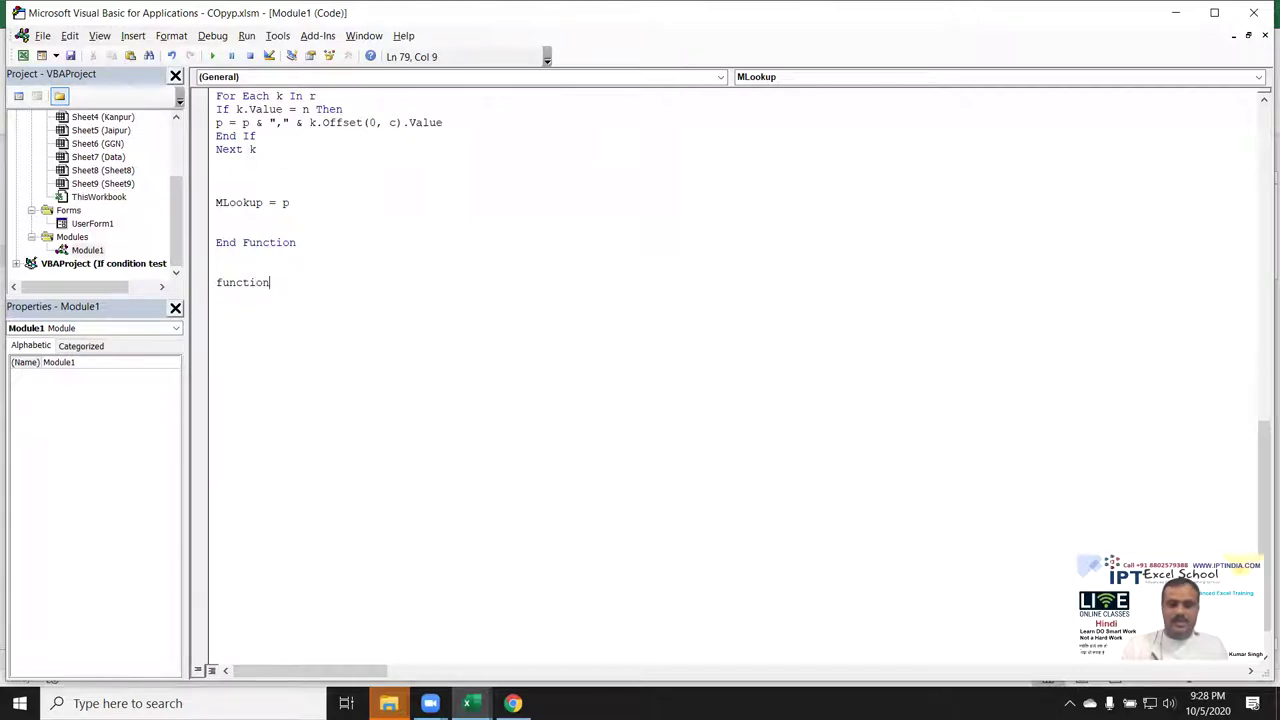
type(" URL")
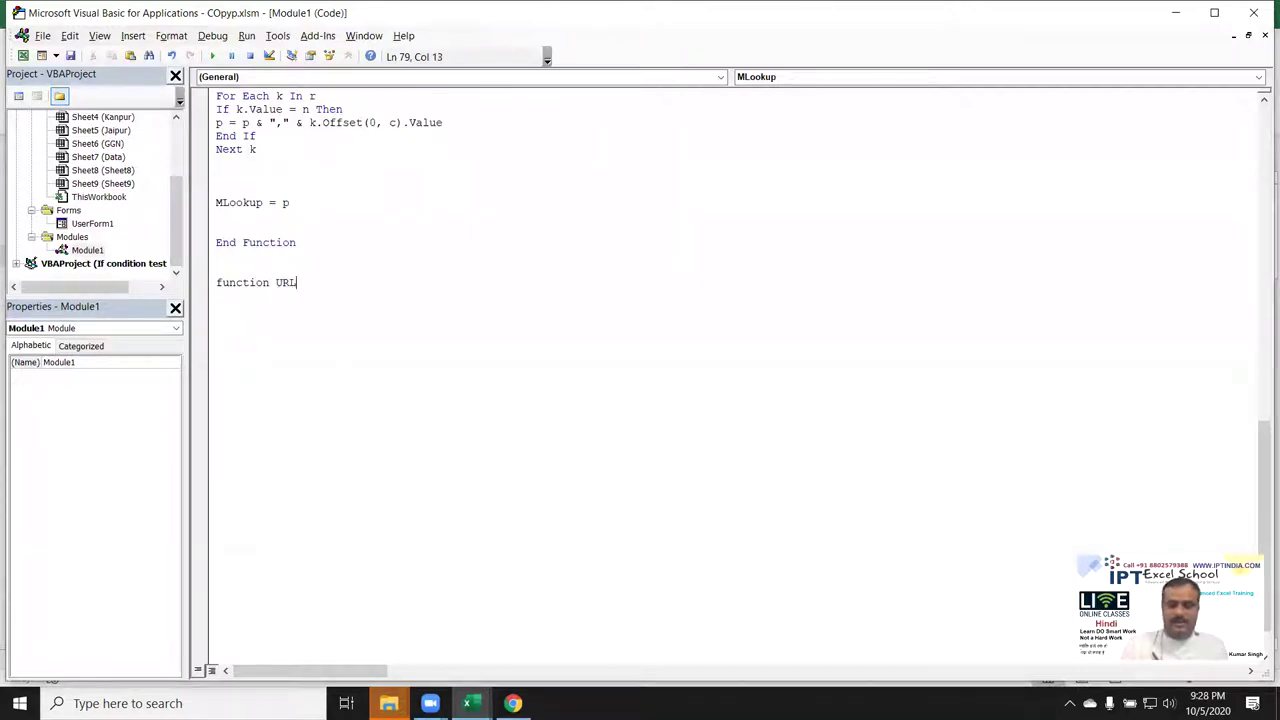
type("(n as Range)")
key("Return")
key("Return")
key("Return")
type("URL=n")
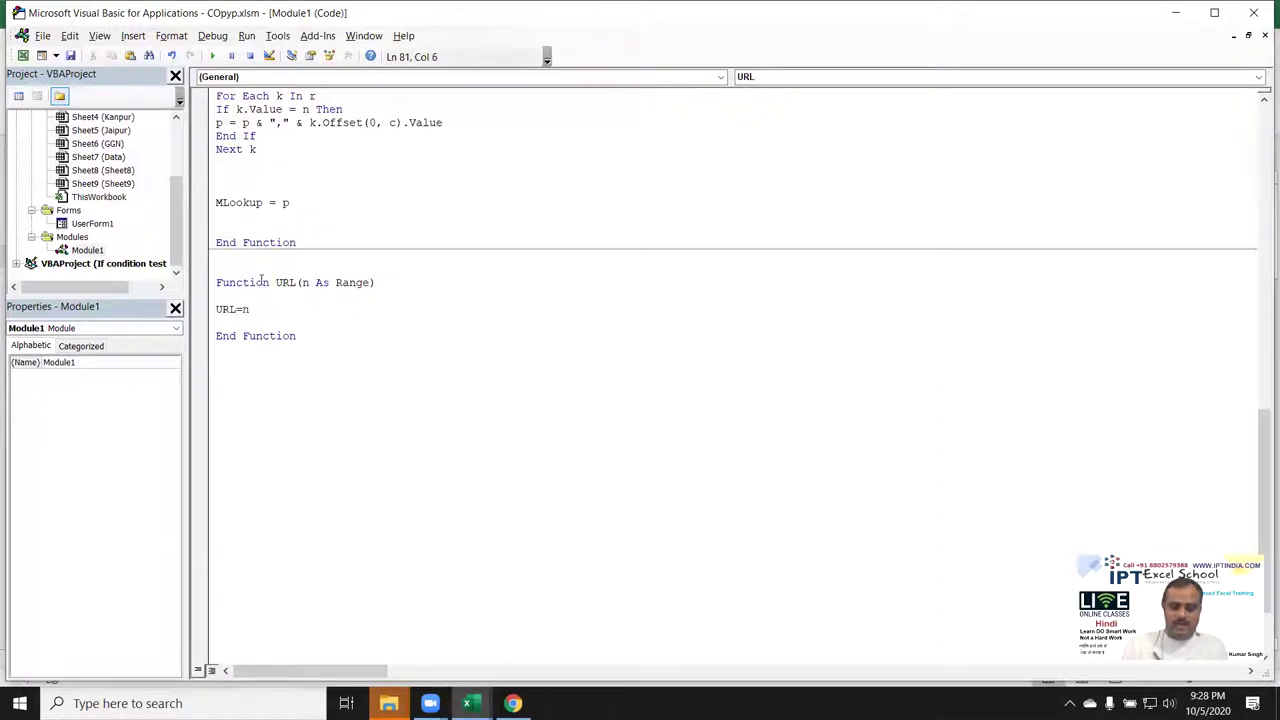
type(".y")
key("BackSpace")
type("h")
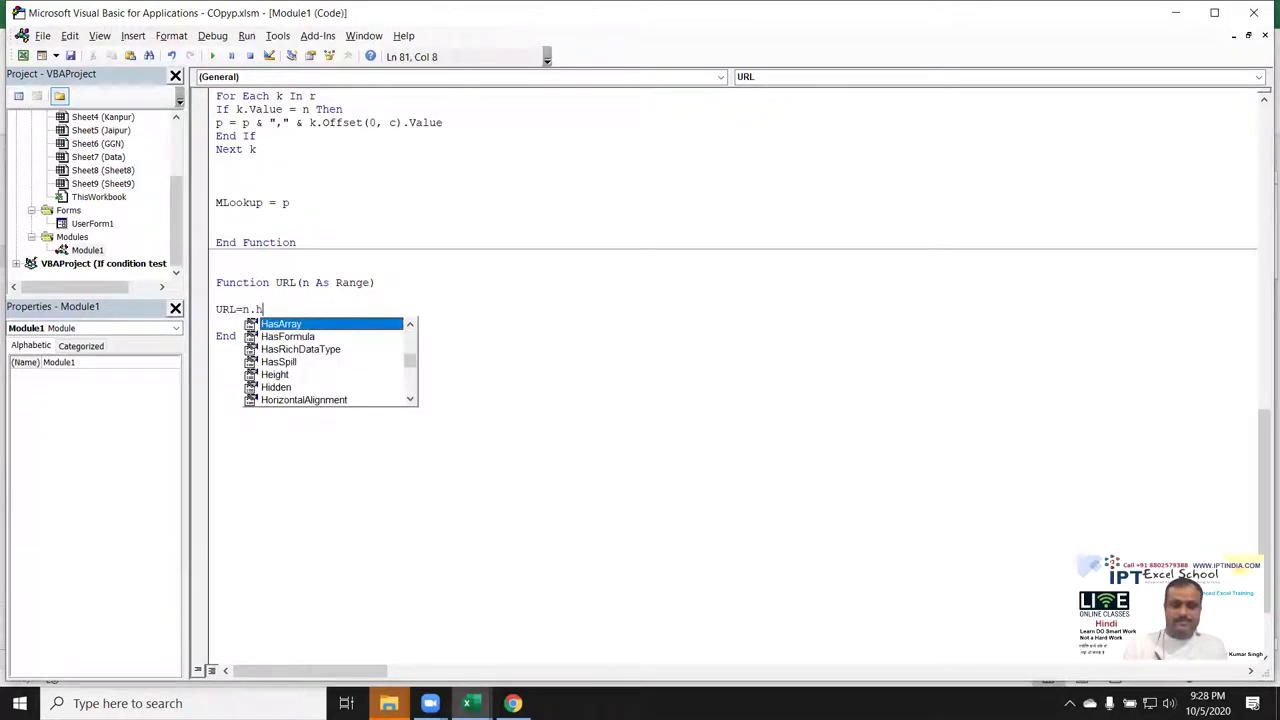
type("y")
key("Tab")
type("(")
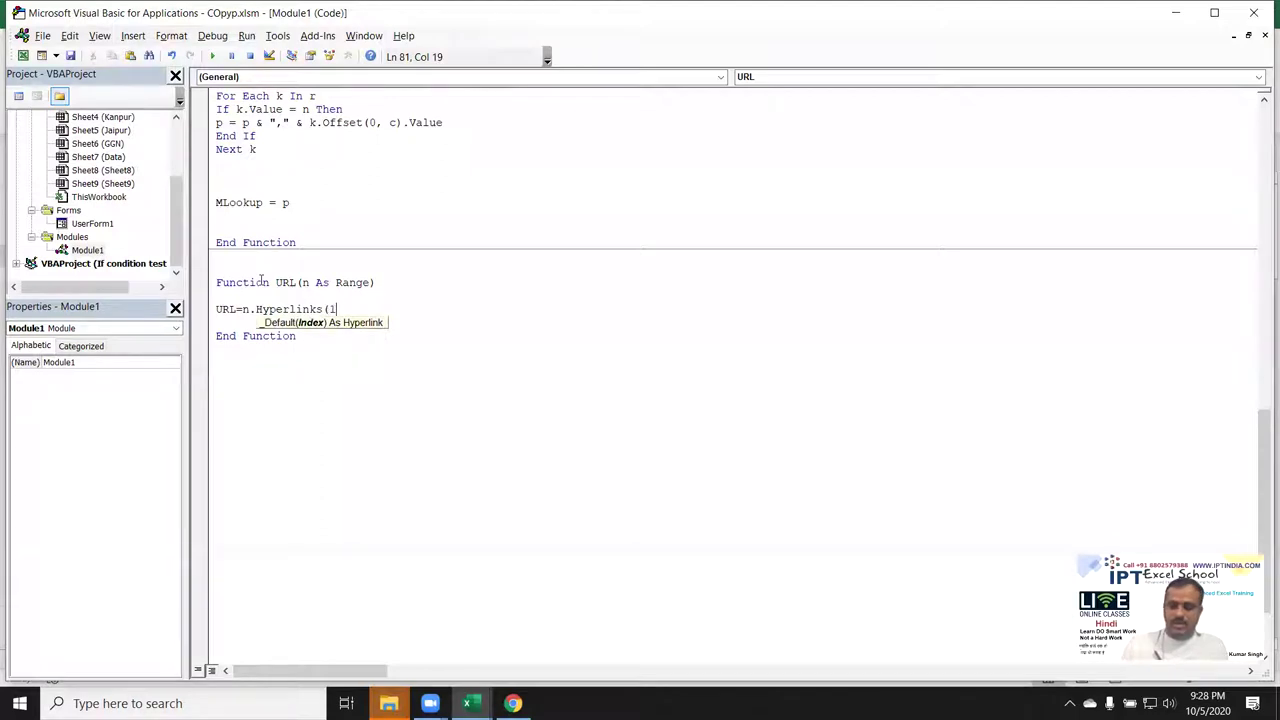
type("1).ad")
key("Tab")
key("Down")
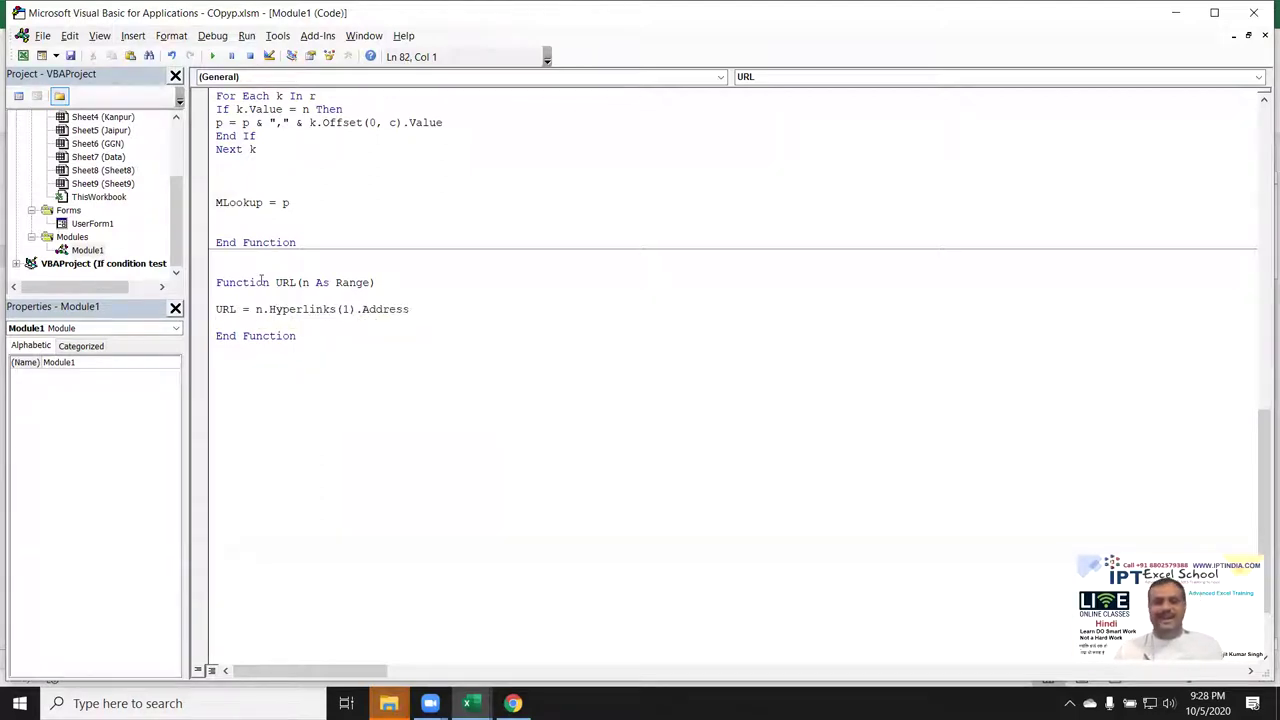
key("alt+Tab")
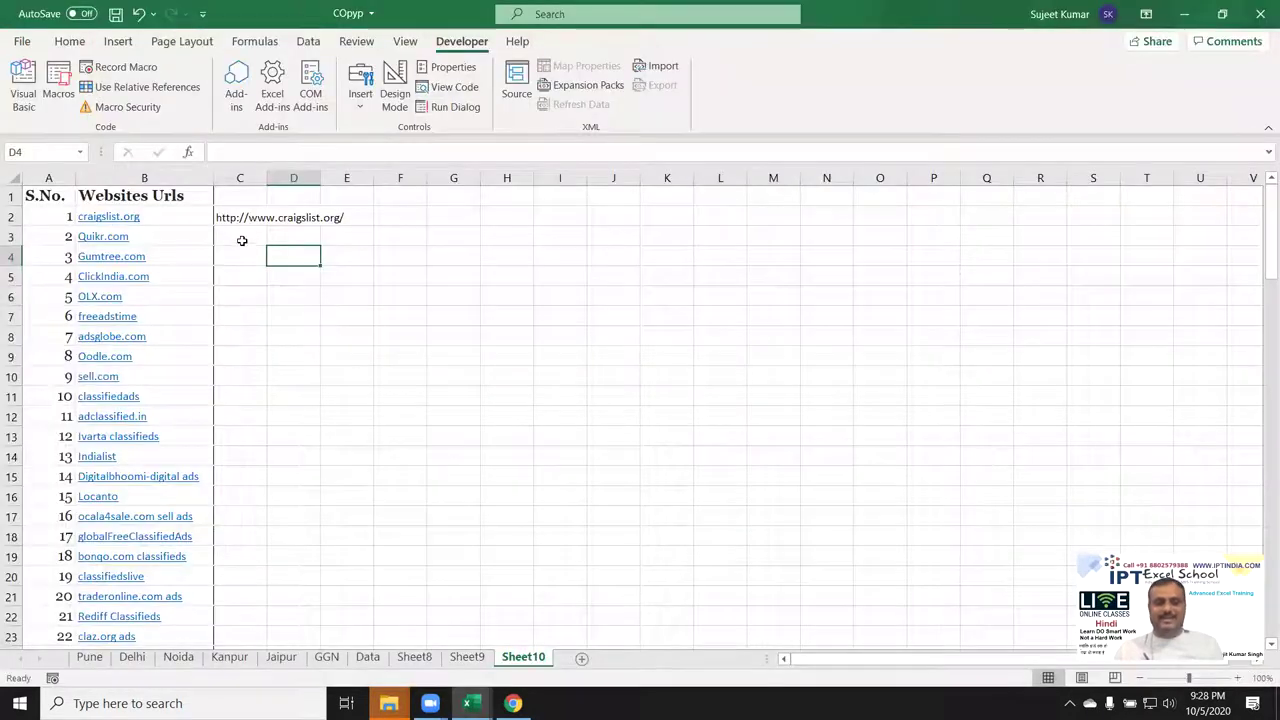
- Enter =URL(B3) in C3 and fill it down column C beside the website list
left_click(241, 232)
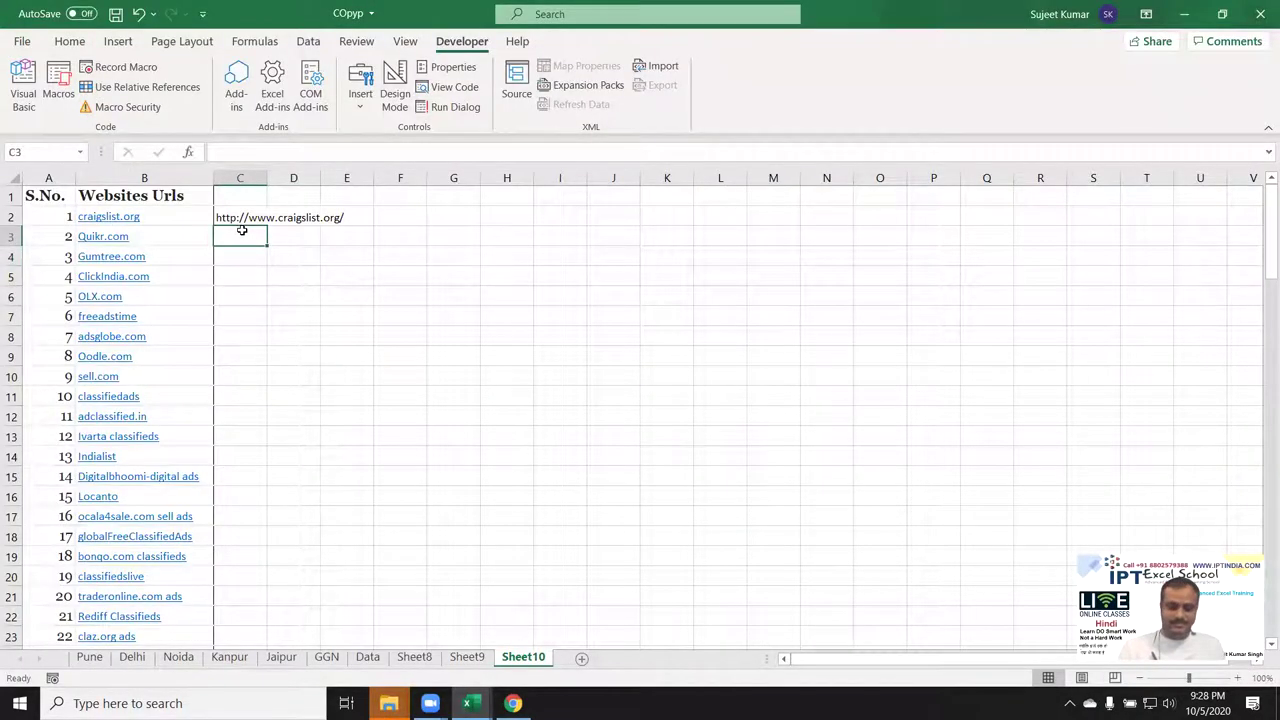
type("=url")
key("Tab")
key("Left")
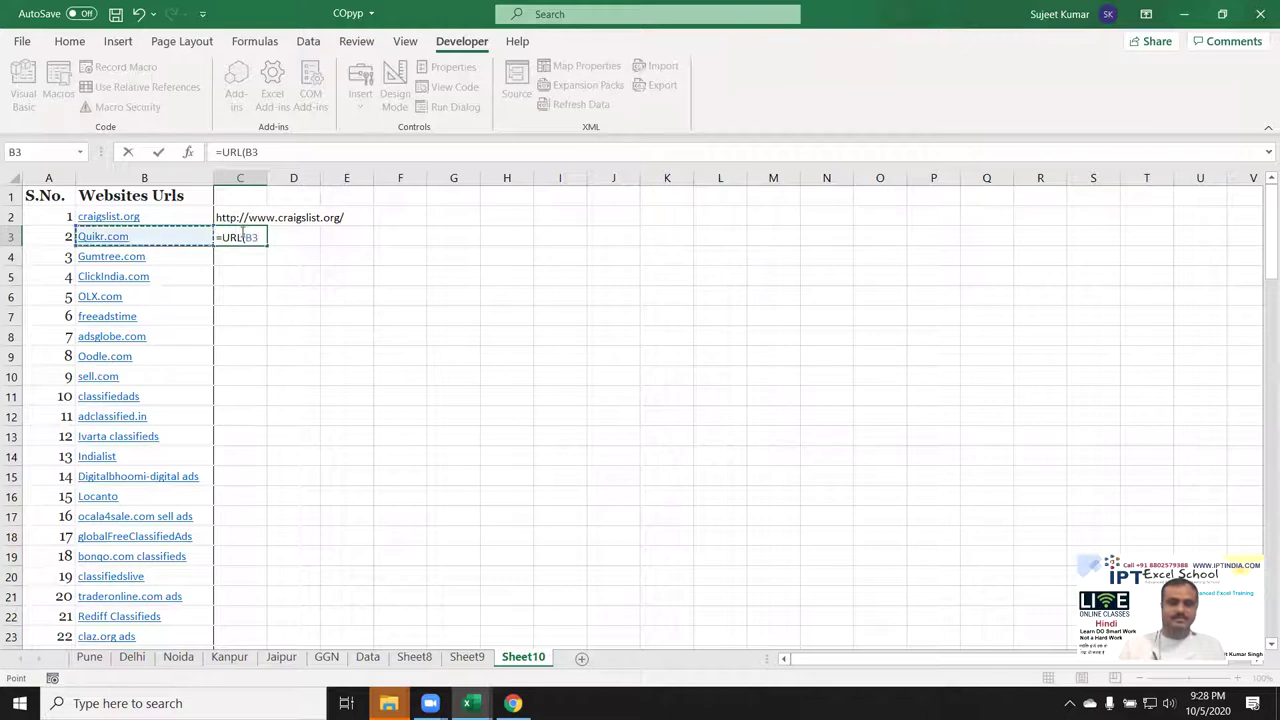
key("Return")
left_click(245, 232)
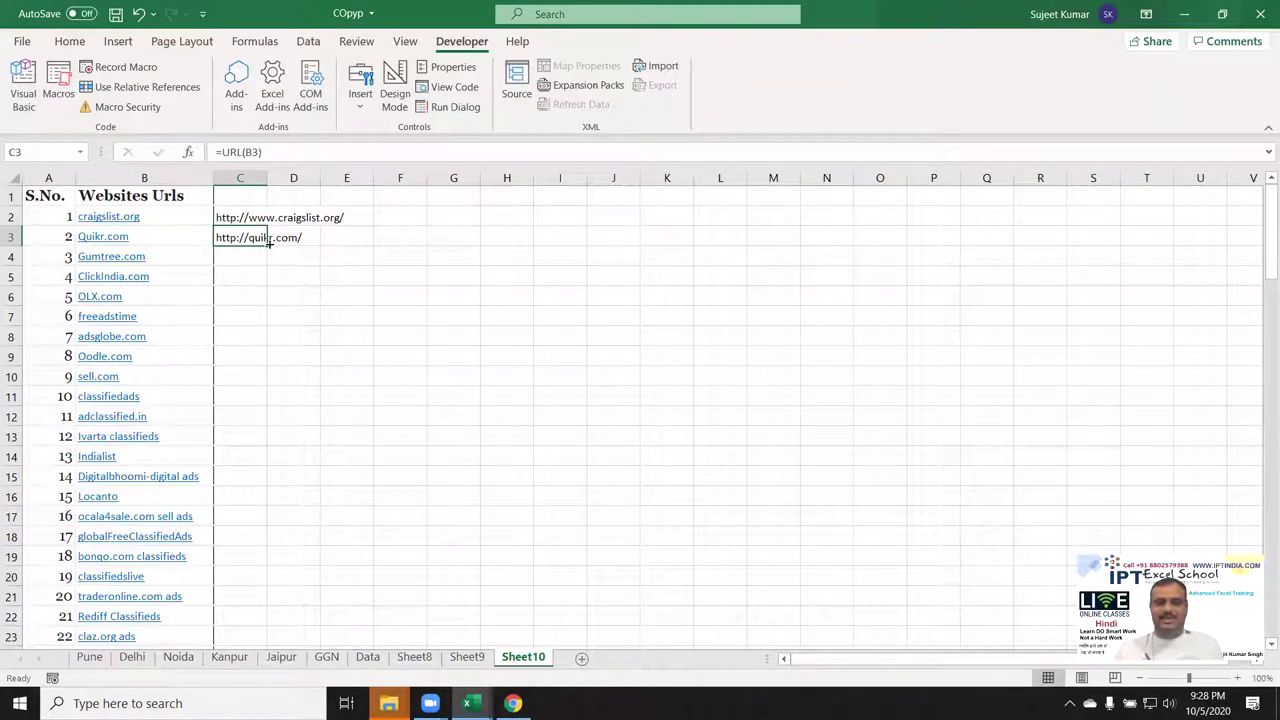
double_click(268, 246)
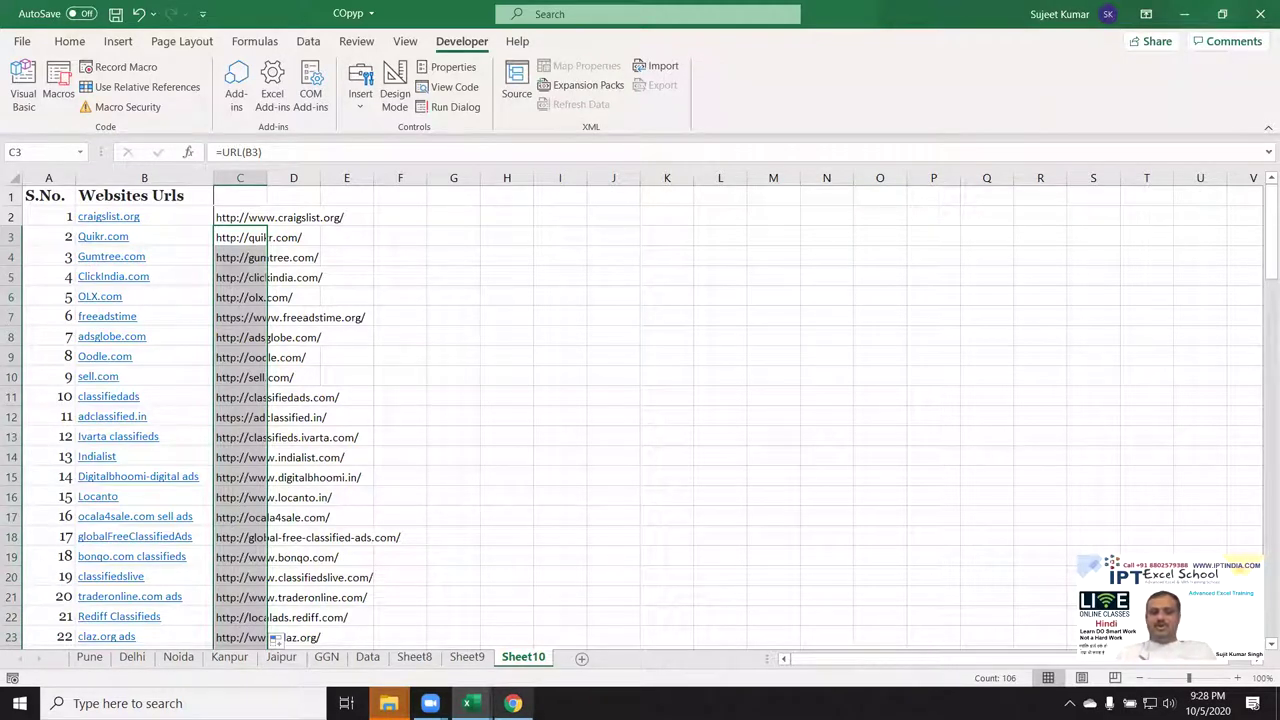
left_click(512, 703)
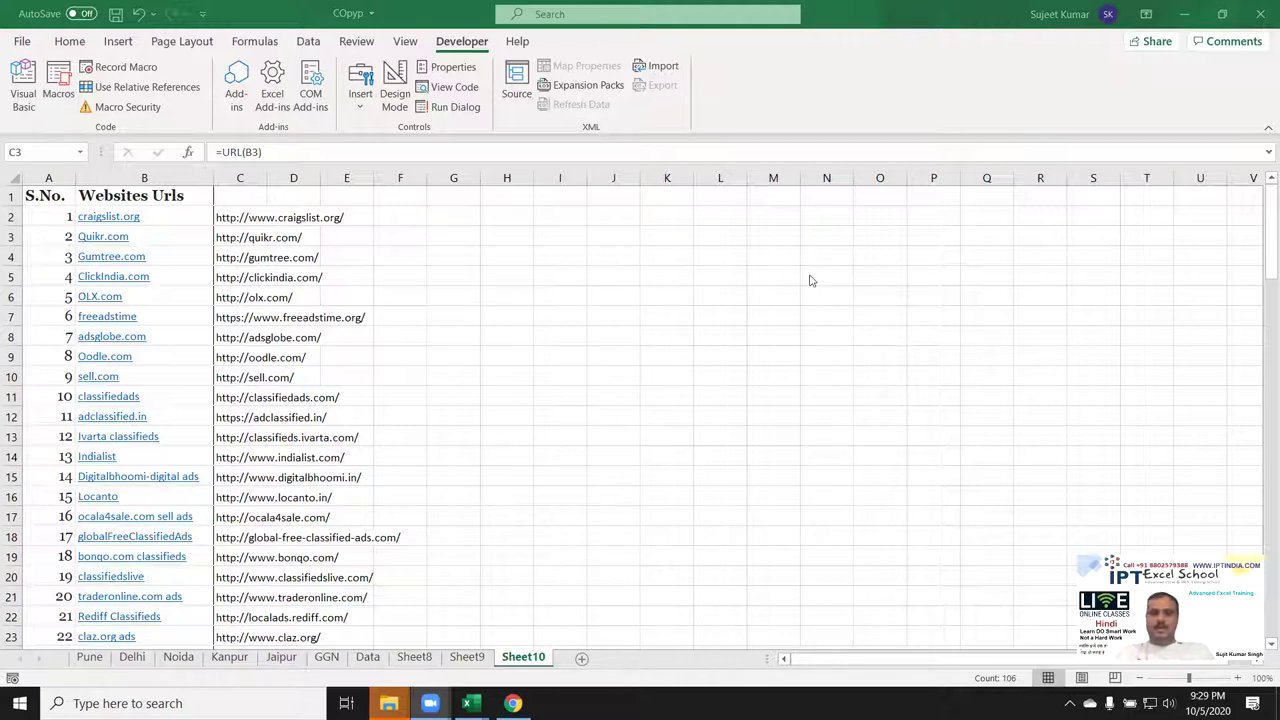
key("ctrl+v")
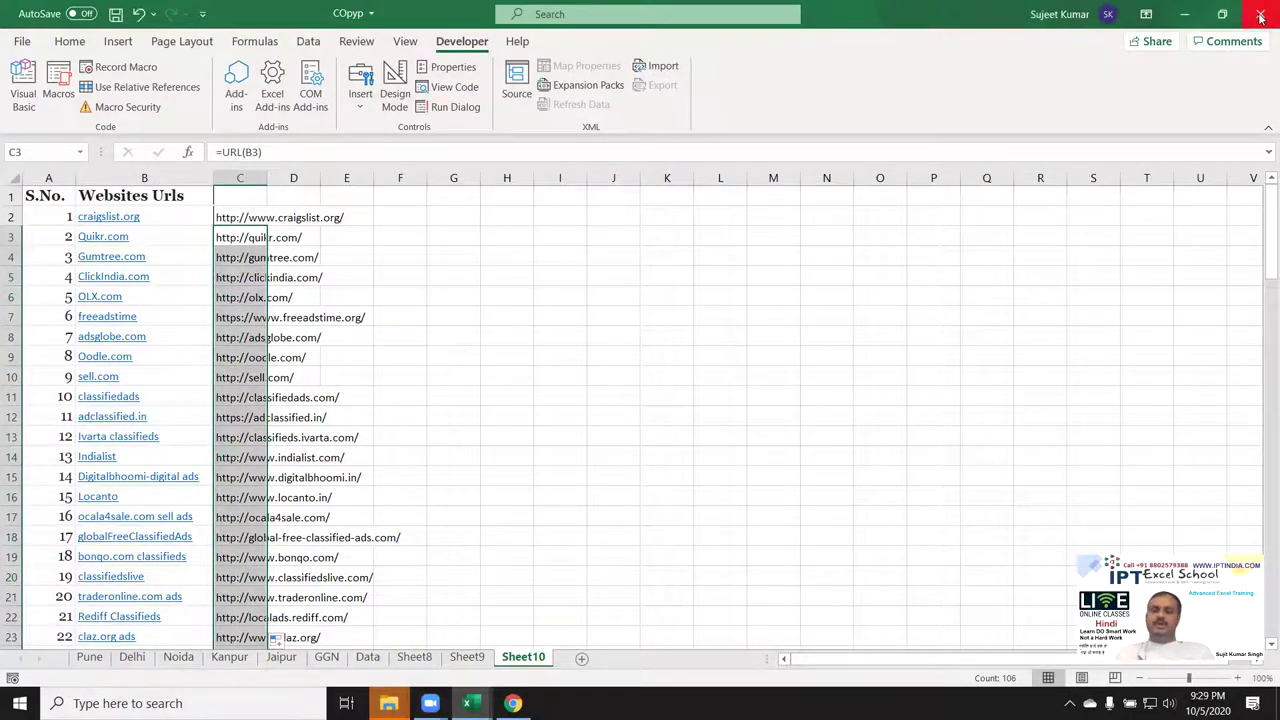
left_click(1184, 14)
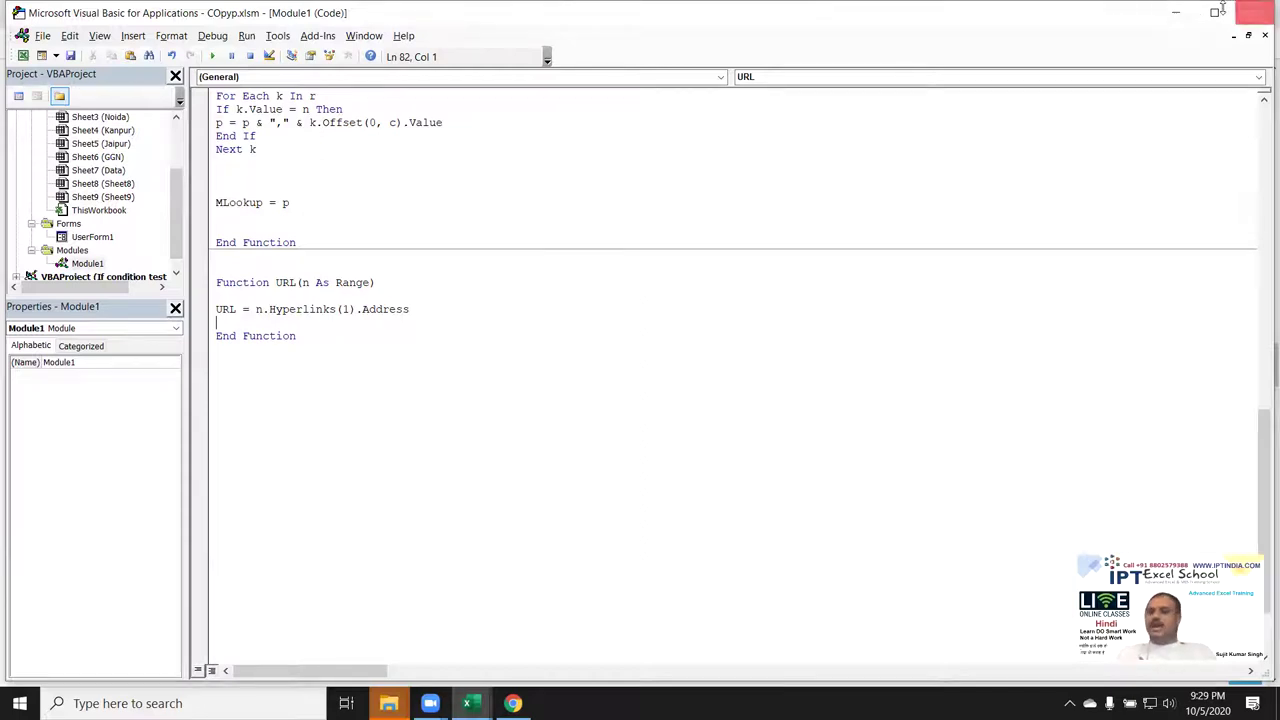
left_click(1173, 16)
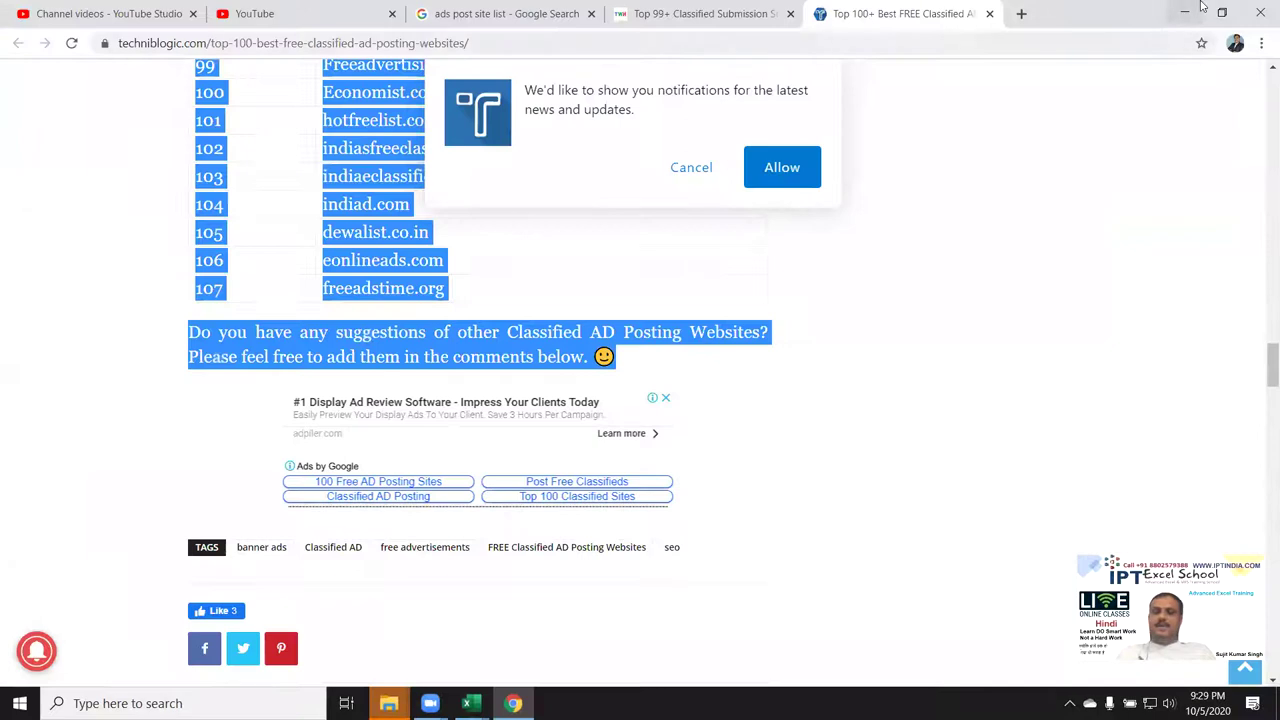
left_click(1188, 10)
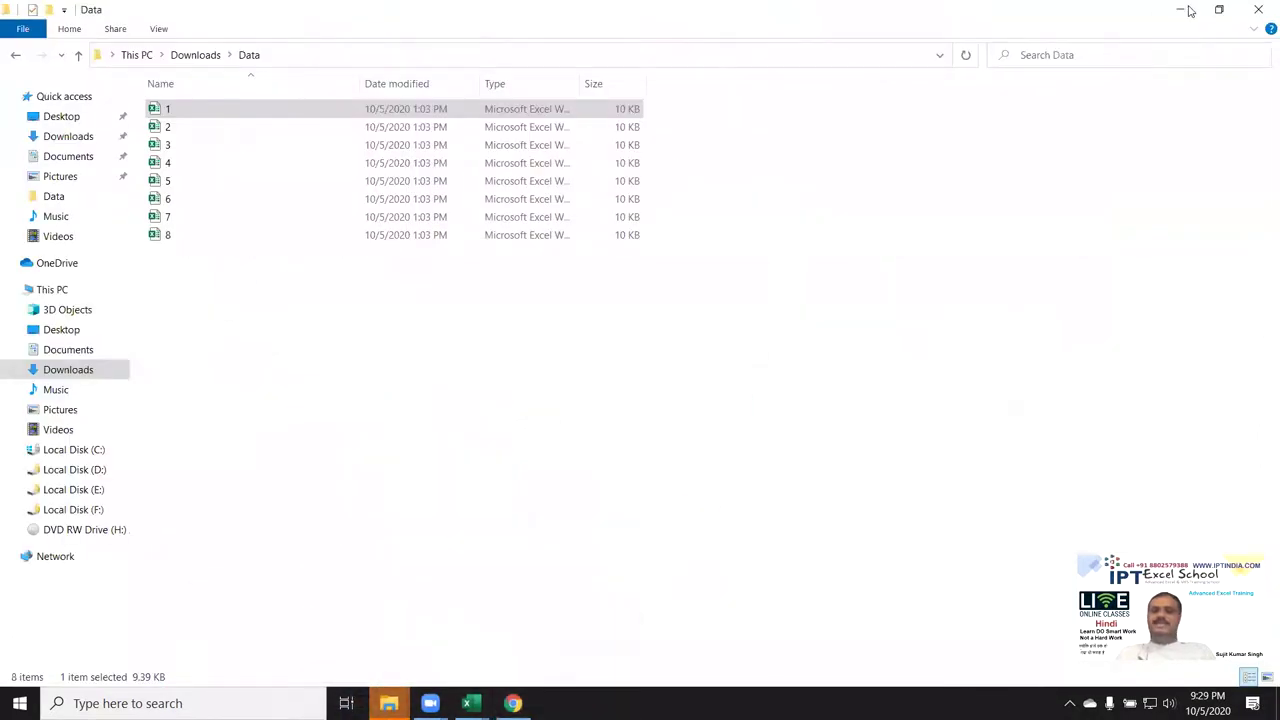
left_click(1188, 10)
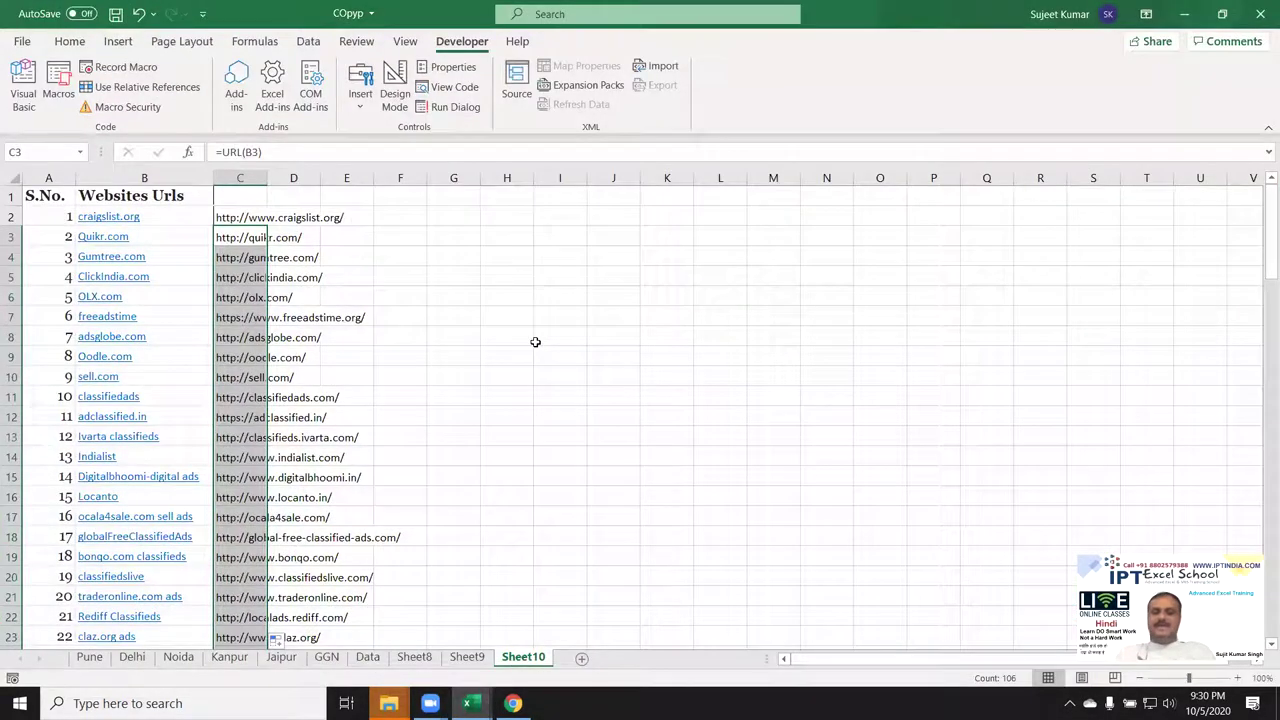
left_click(535, 342)
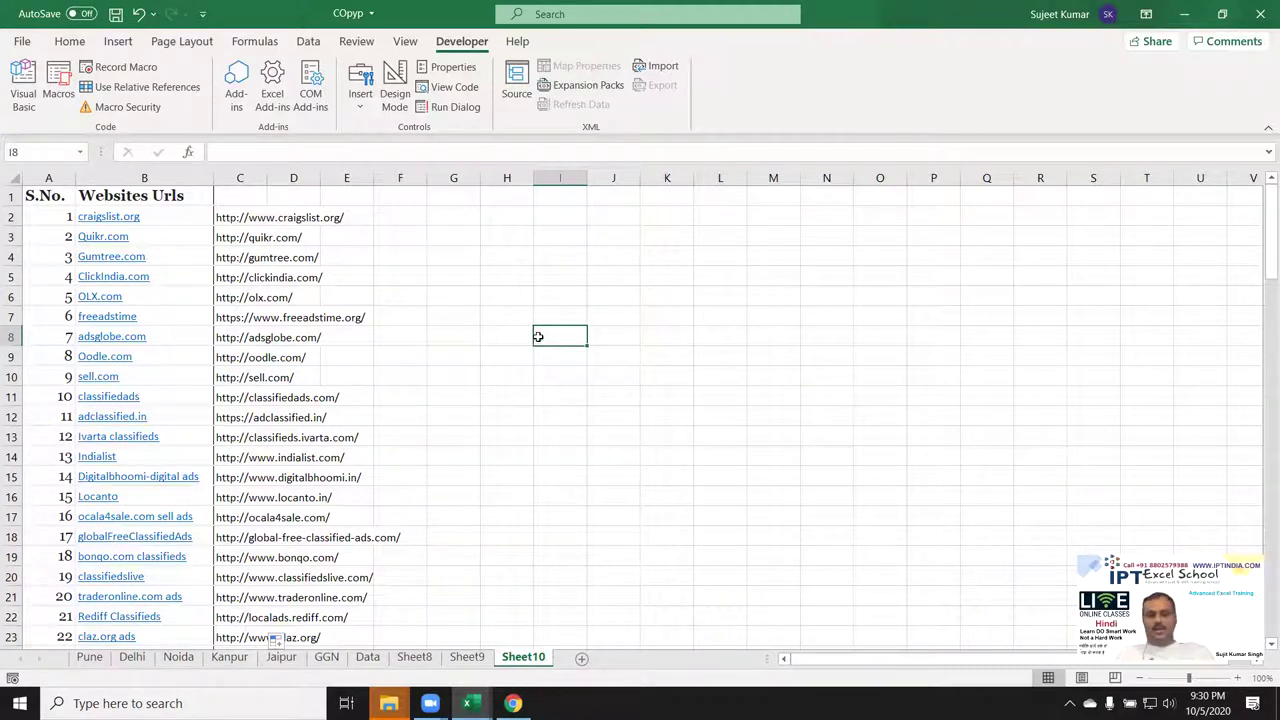
- Check the Macro Security settings, then close COpyp, saving its changes
left_click(156, 117)
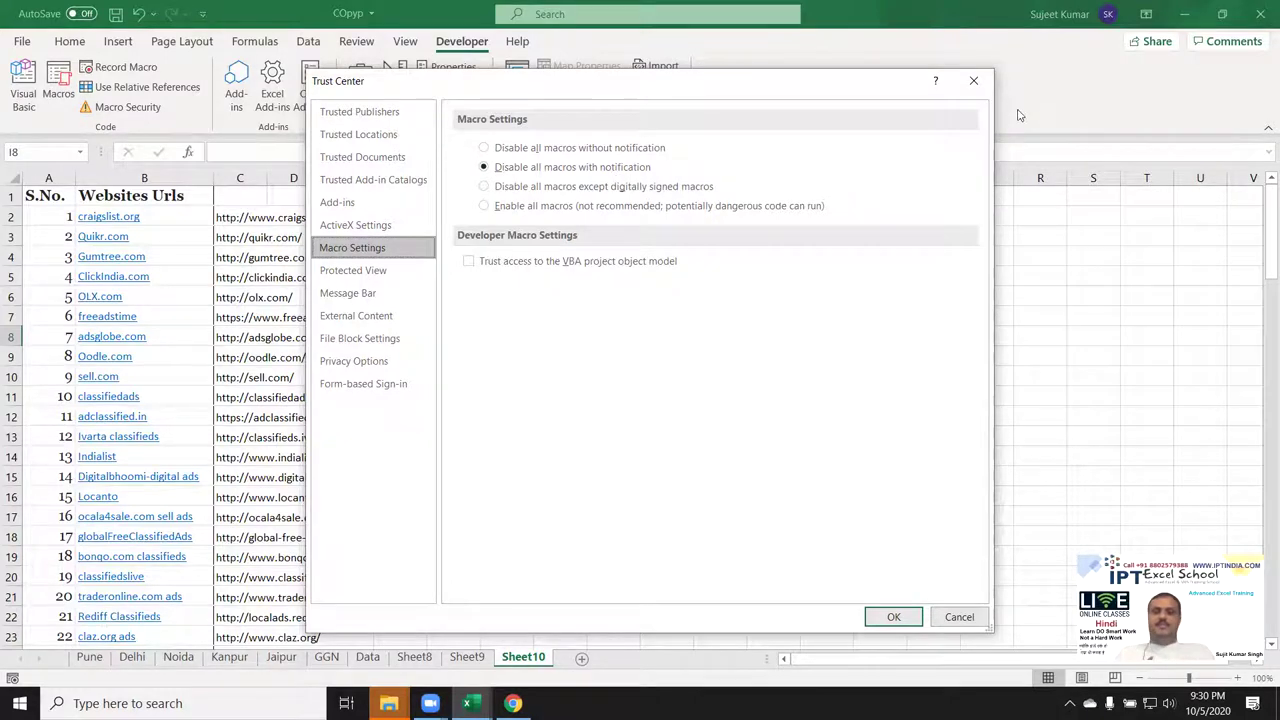
left_click(973, 80)
left_click(1260, 13)
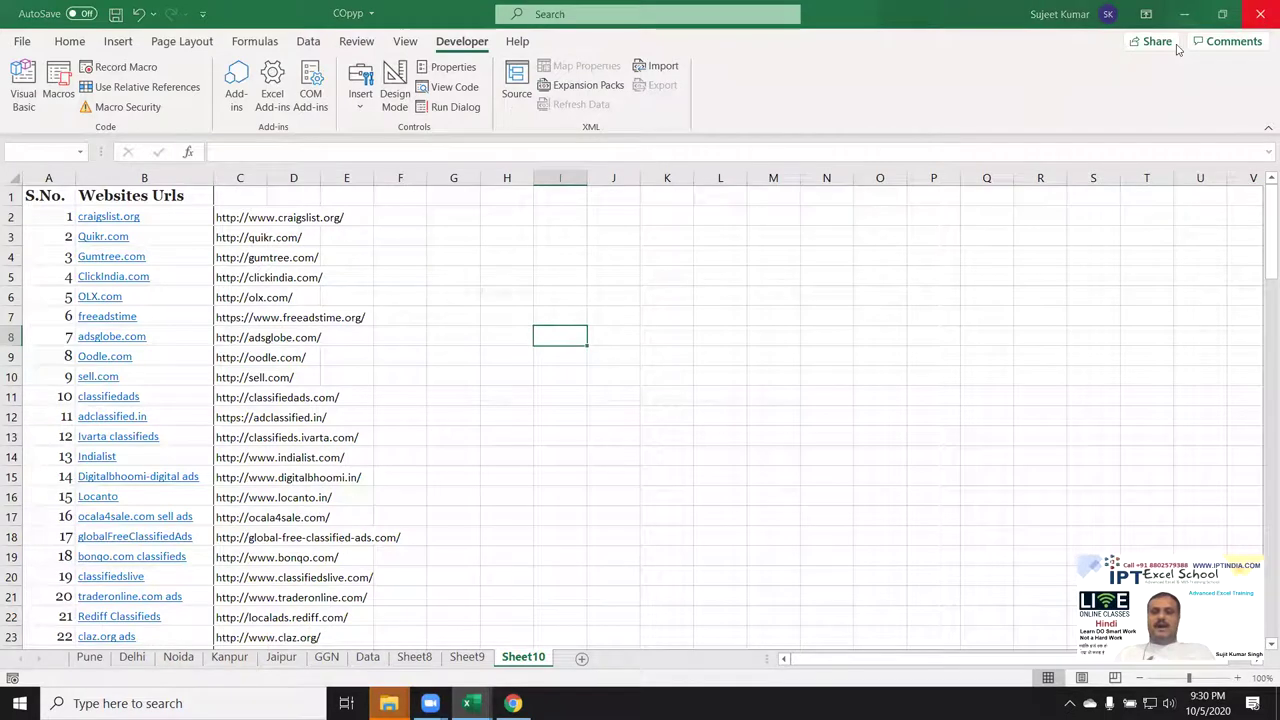
left_click(575, 386)
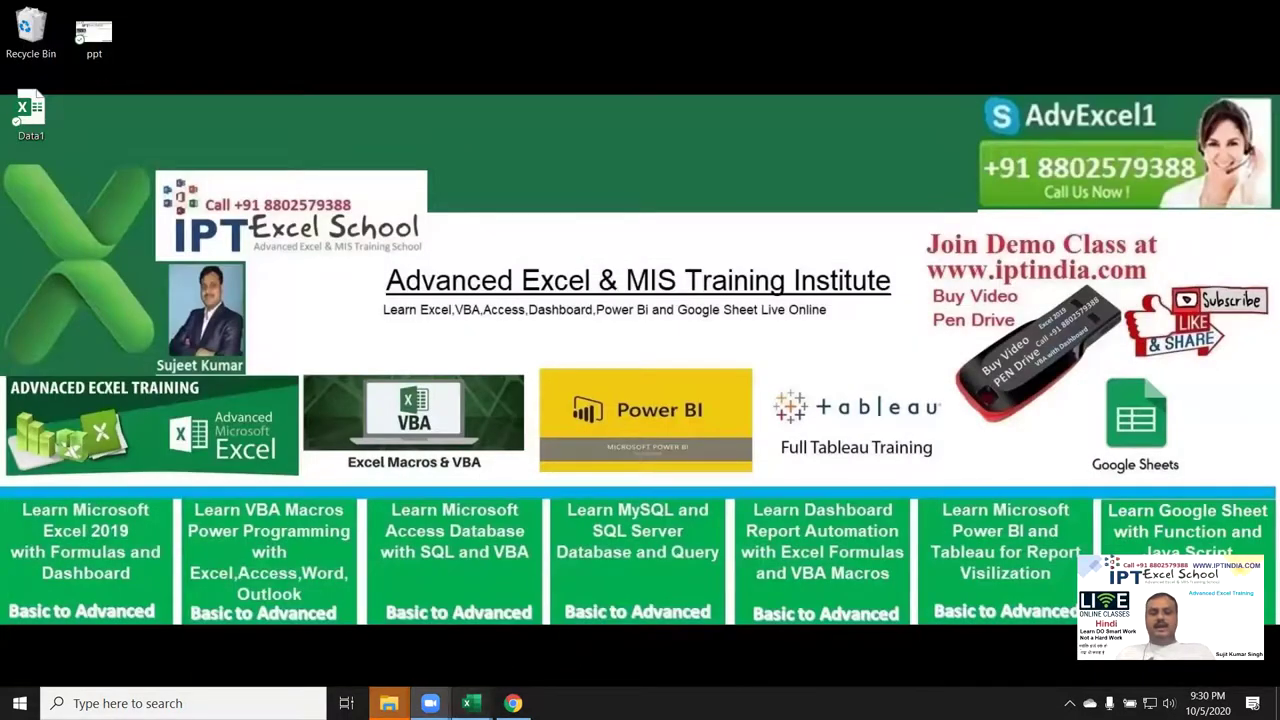
- Switch to Book1 and bring up the recent workbooks list under File > Open
mouse_move(472, 700)
left_click(290, 620)
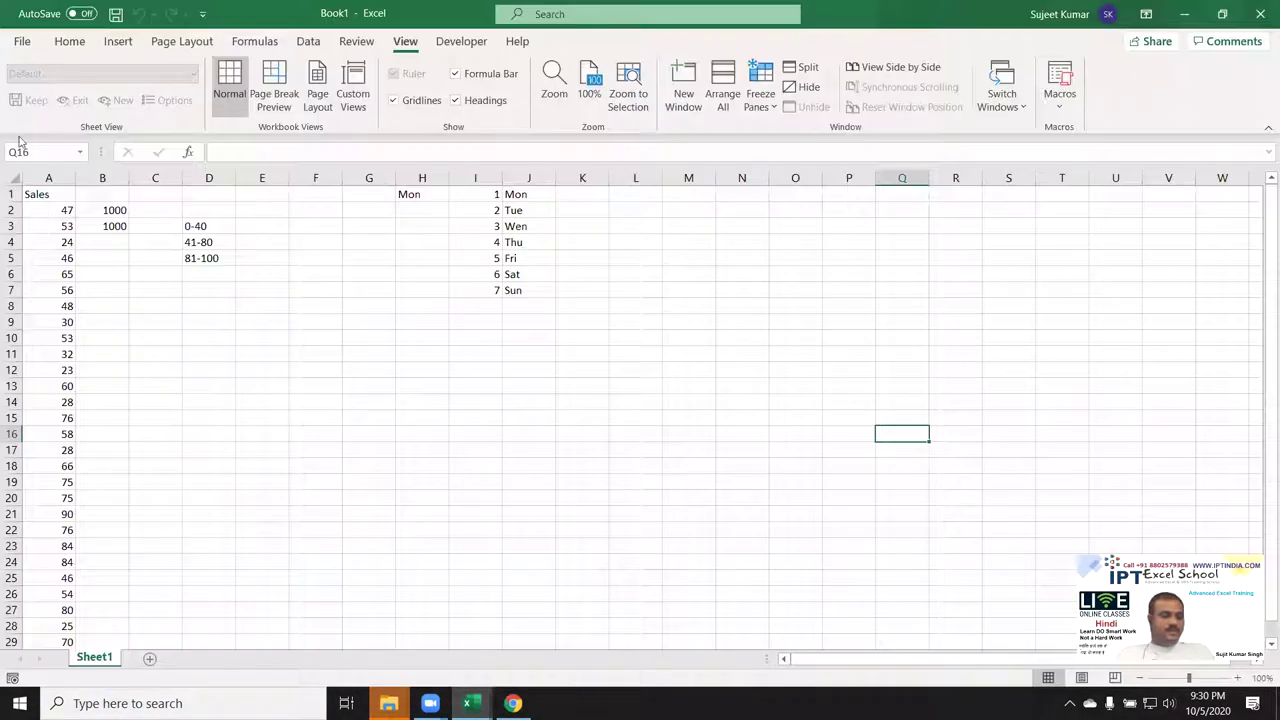
left_click(22, 41)
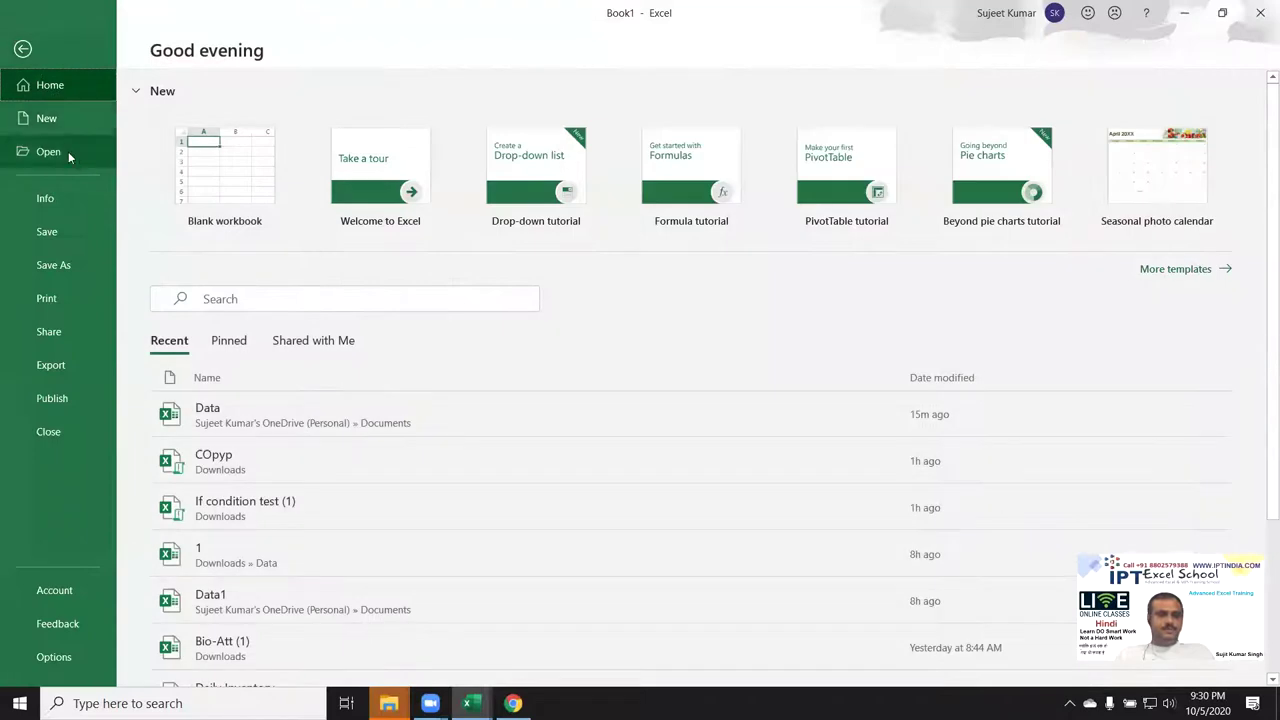
left_click(68, 152)
left_click(545, 276)
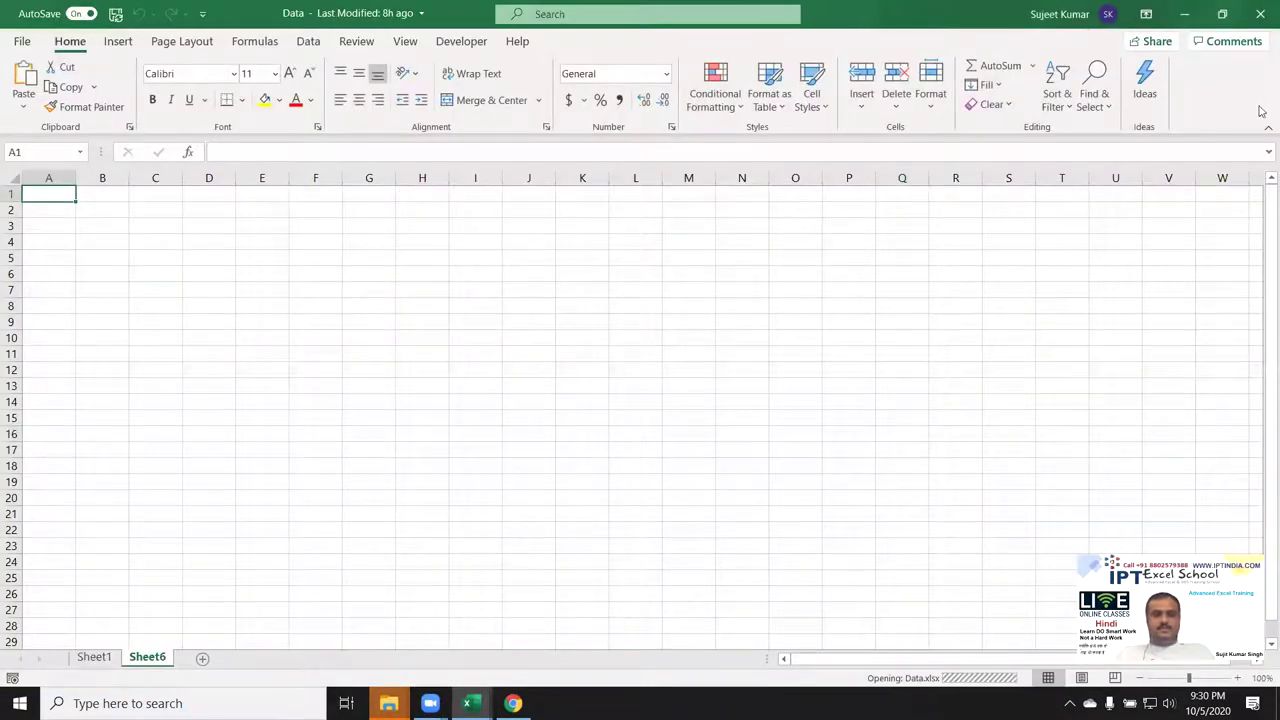
left_click(23, 44)
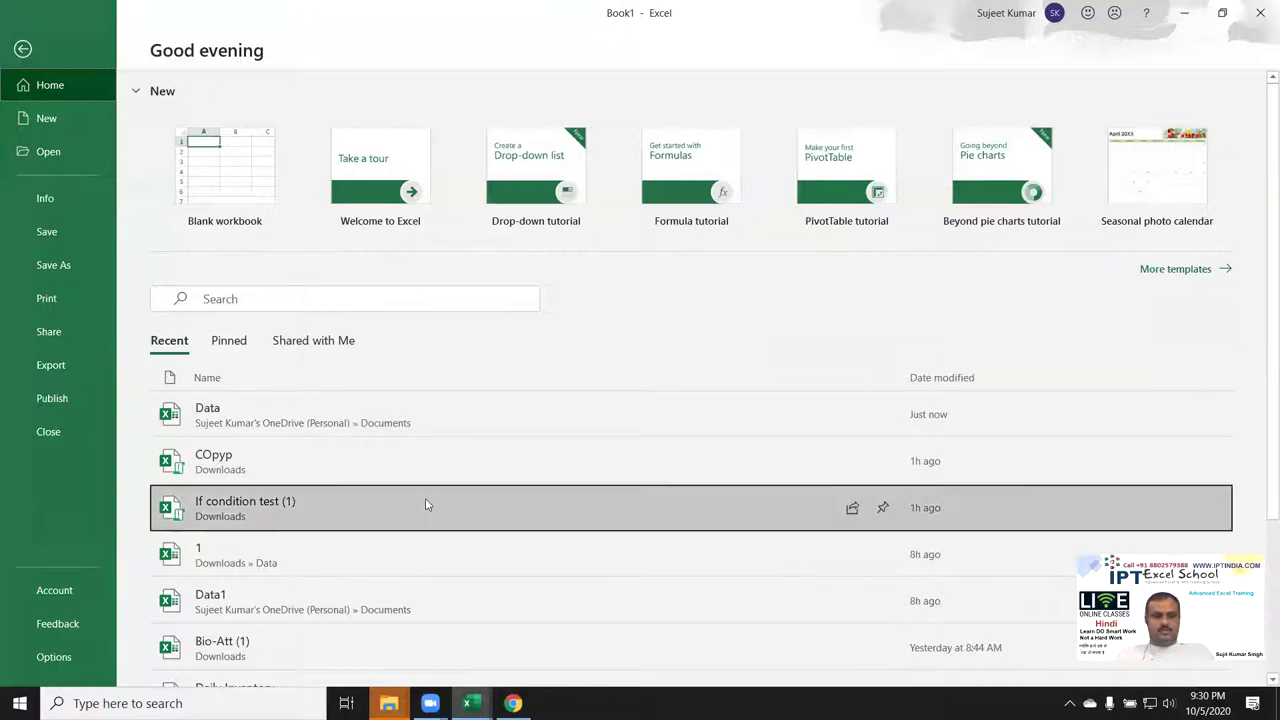
- Reopen COpyp from the Recent list, enable its macros, and minimize its window
left_click(405, 466)
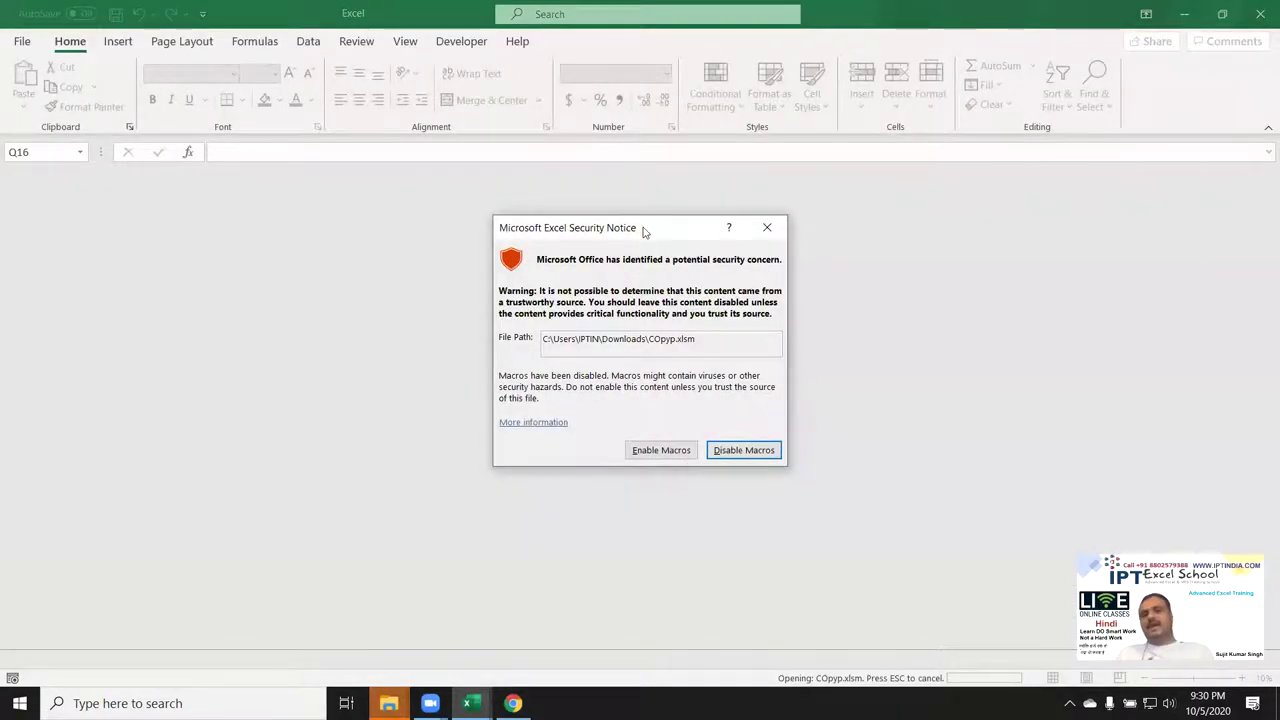
left_click_drag(623, 229, 519, 256)
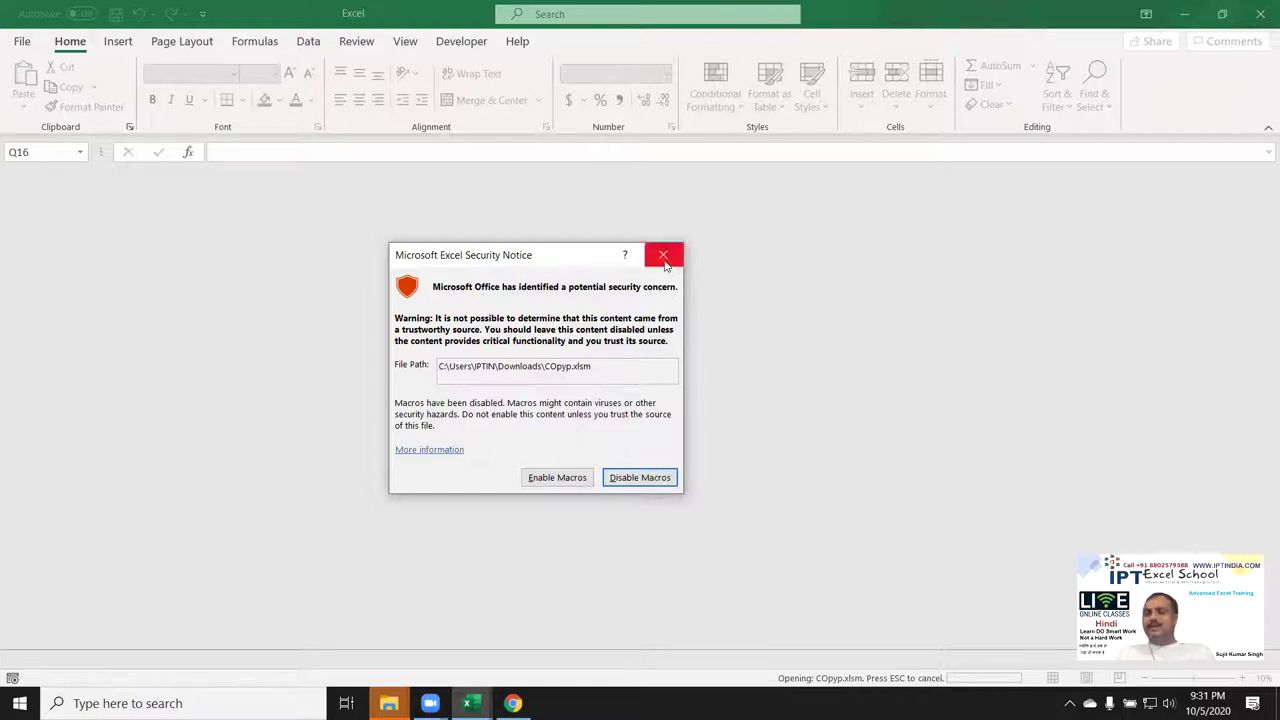
left_click(557, 479)
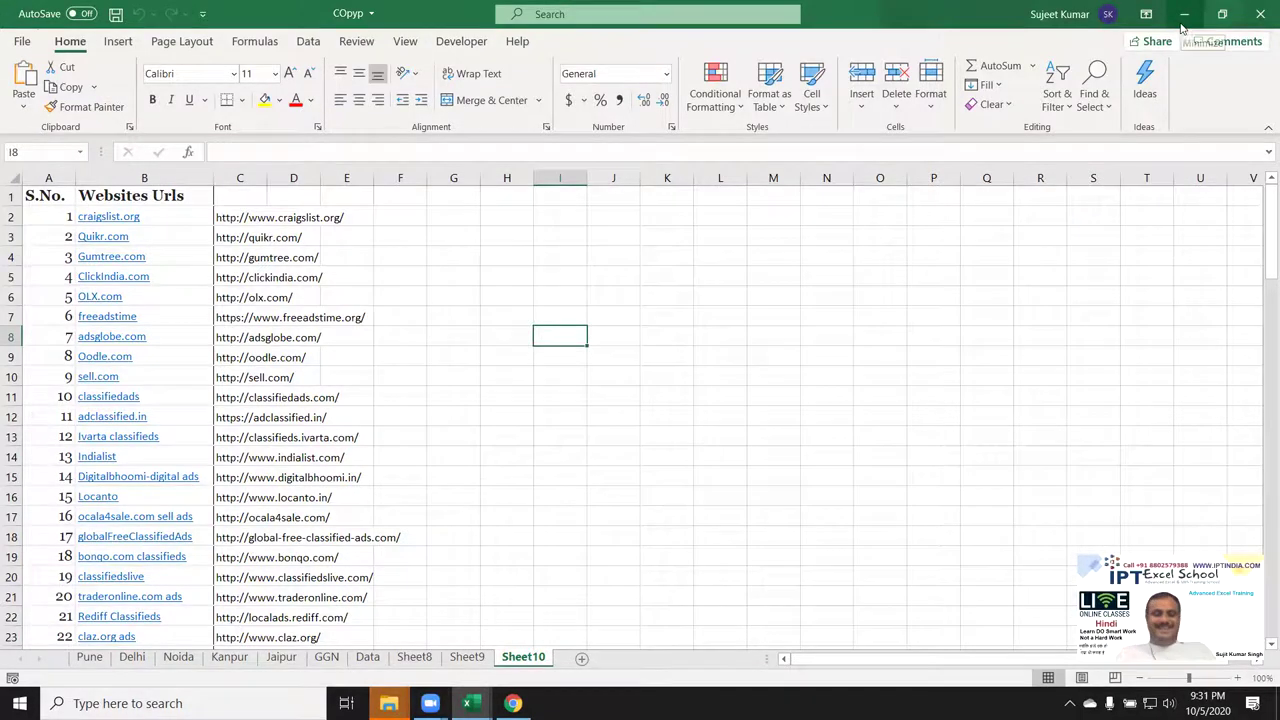
left_click(1183, 20)
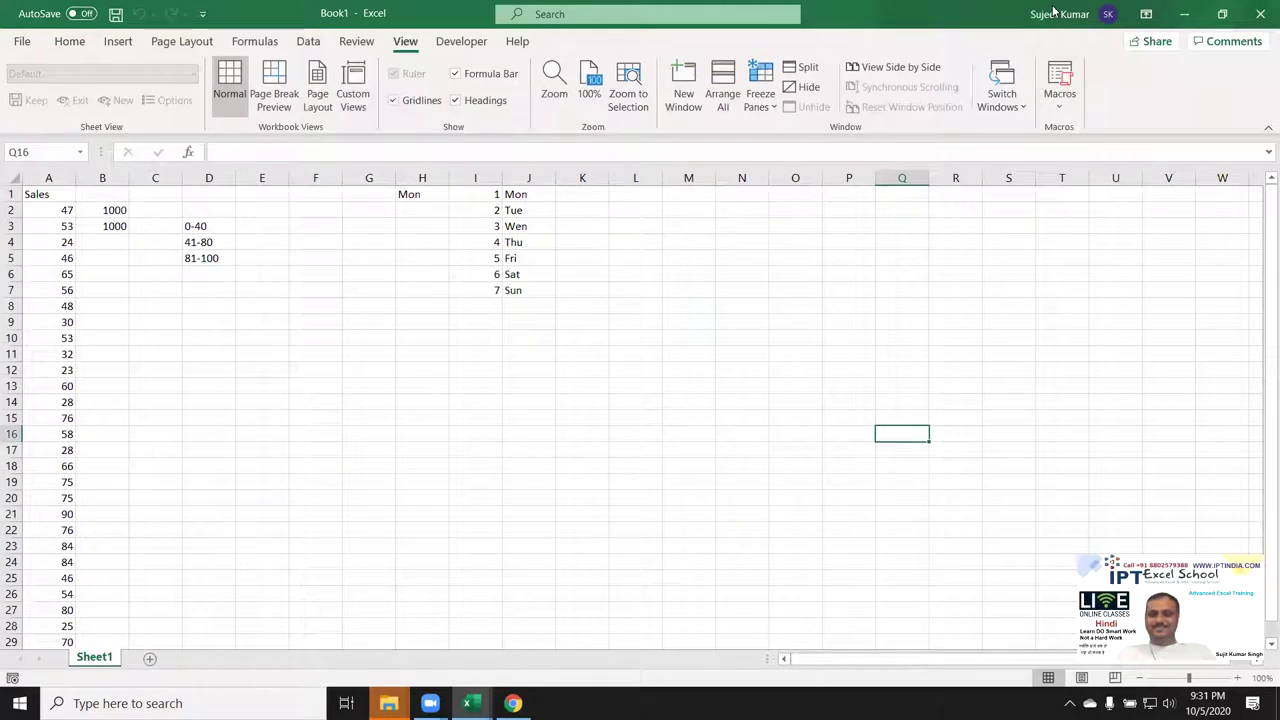
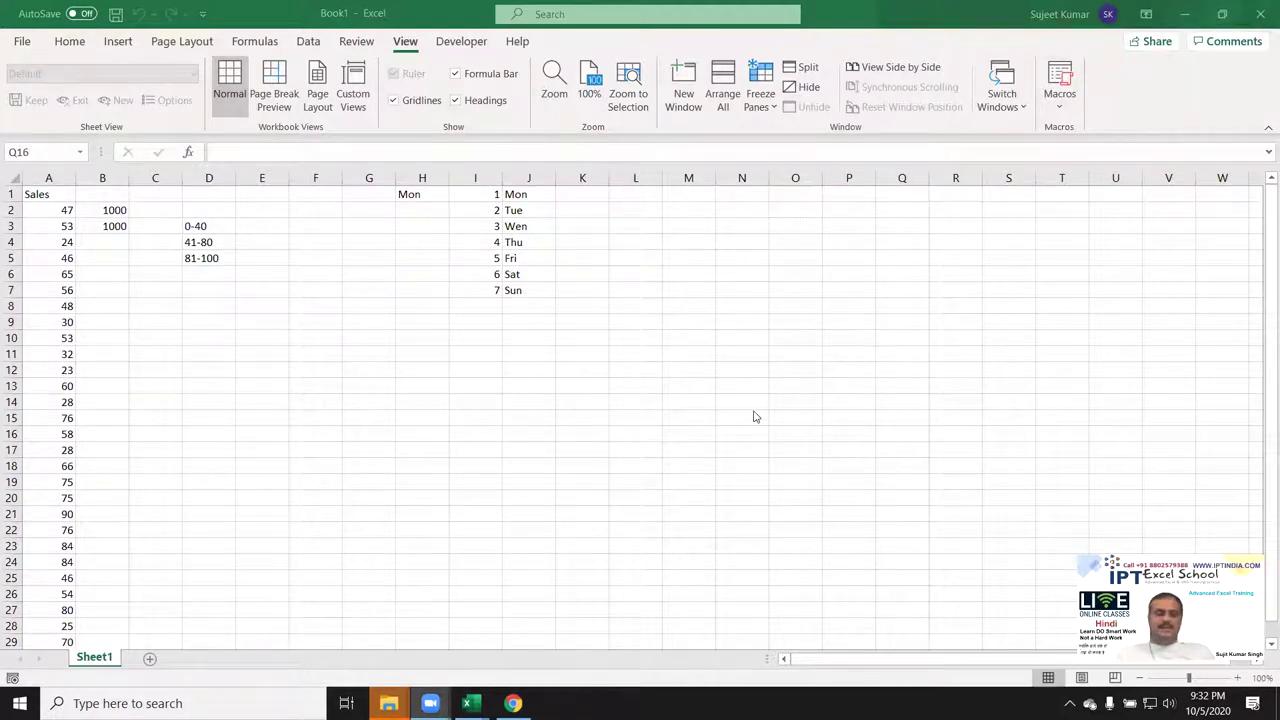
- Show and refresh the desktop, then bring the COpyp workbook window to the front
key("super+d")
right_click(642, 314)
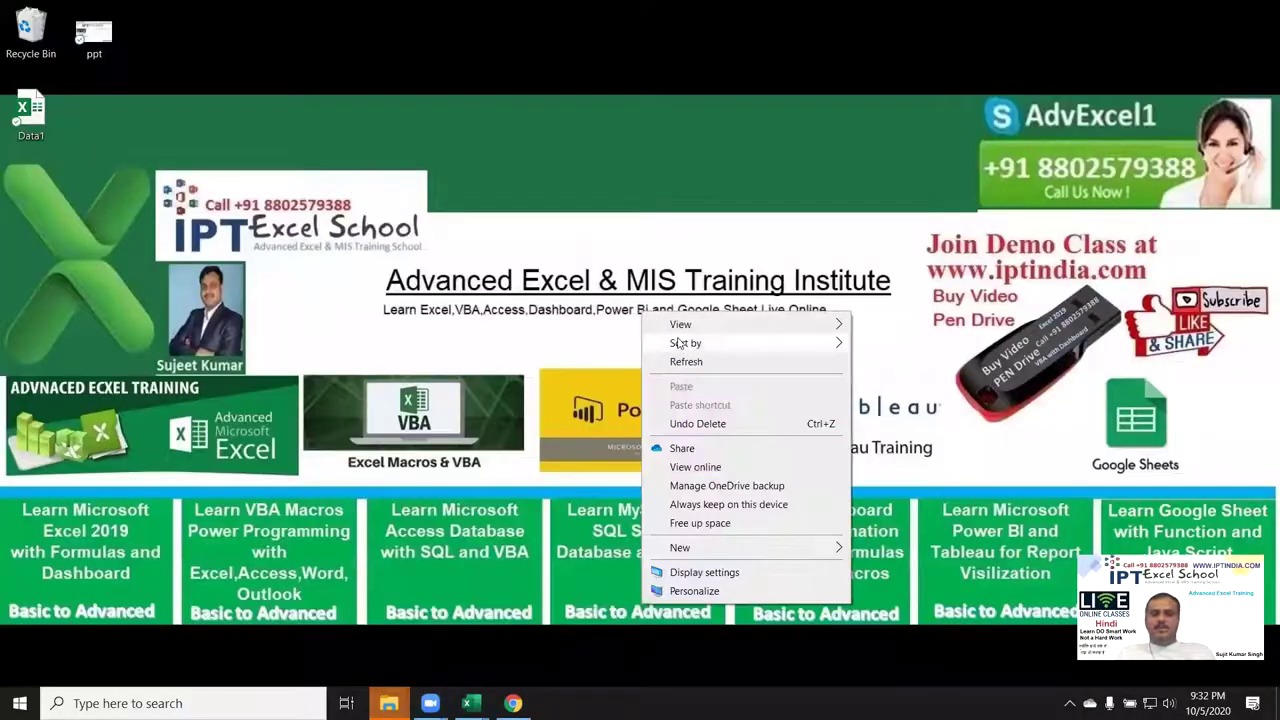
left_click(690, 362)
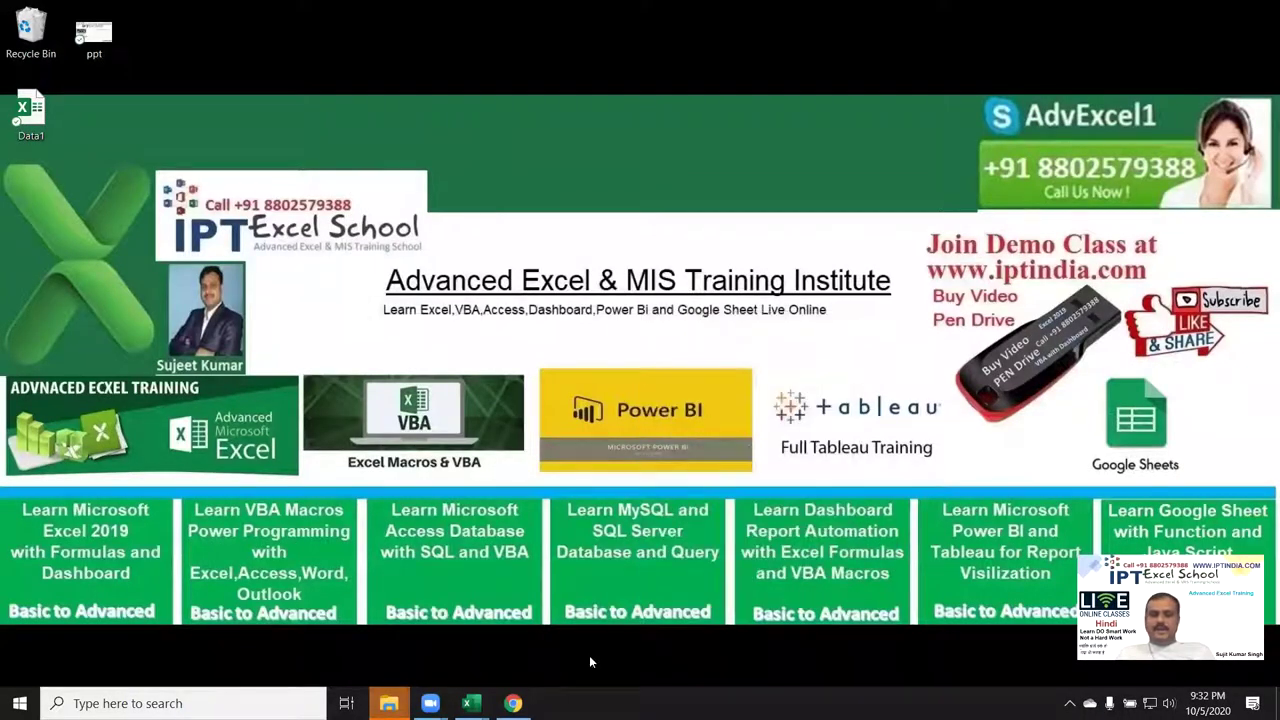
mouse_move(467, 703)
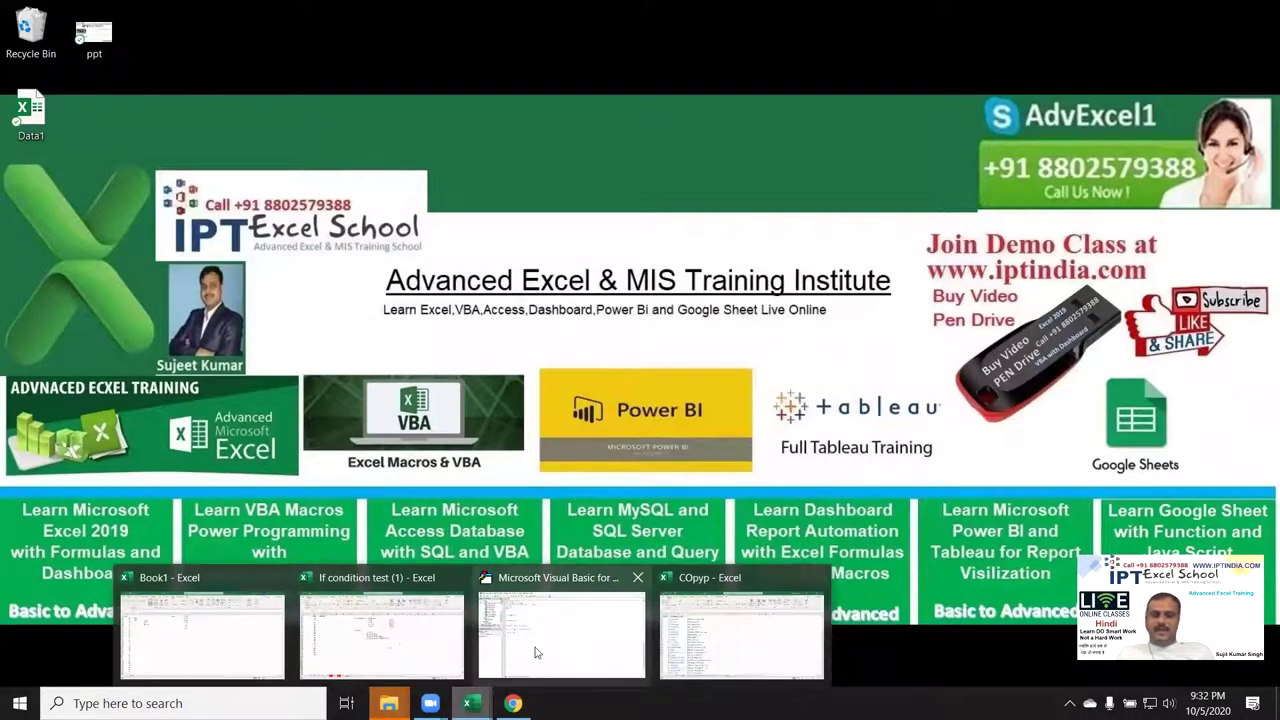
left_click(680, 648)
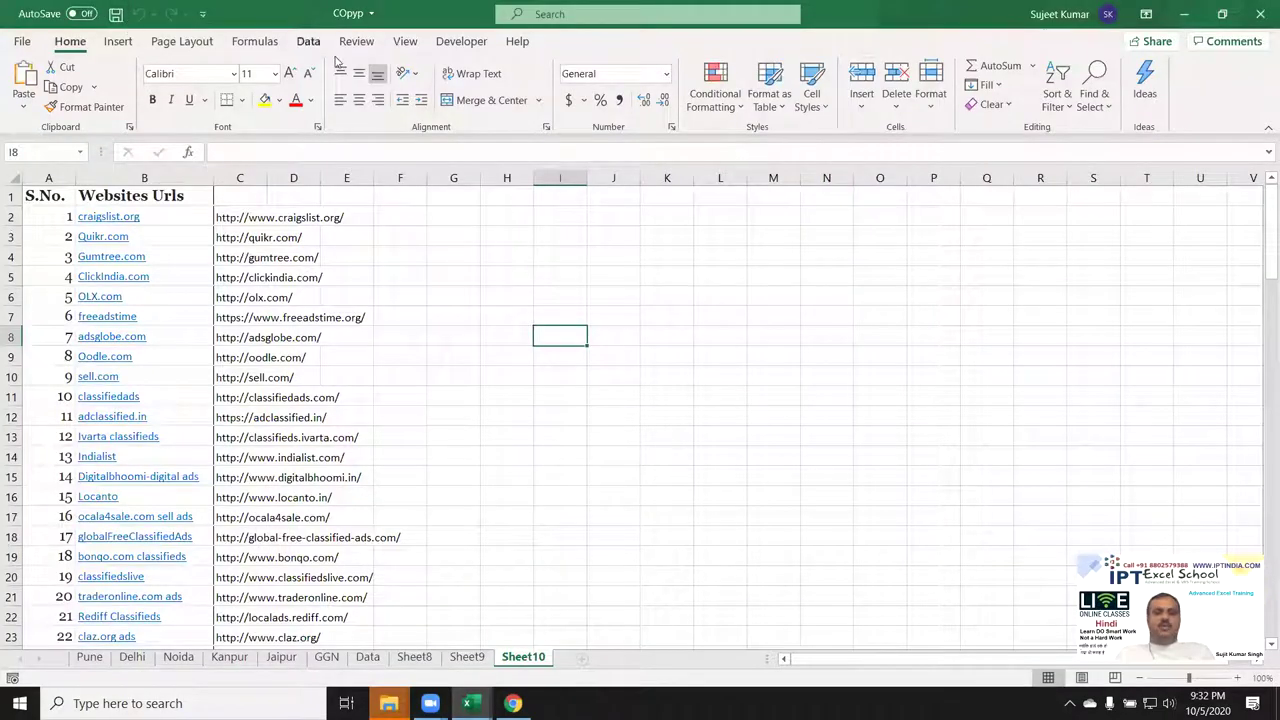
- Confirm the Developer tab is checked under Customize the Ribbon in Excel Options
left_click(461, 41)
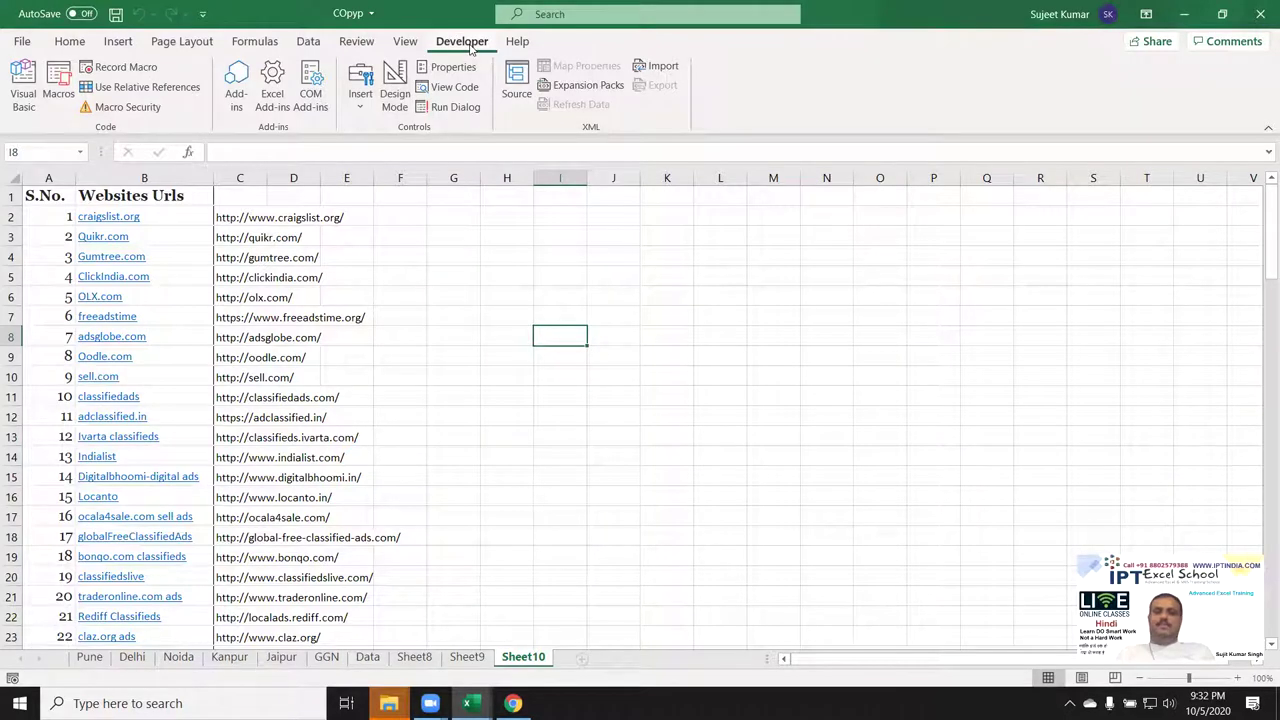
left_click(16, 46)
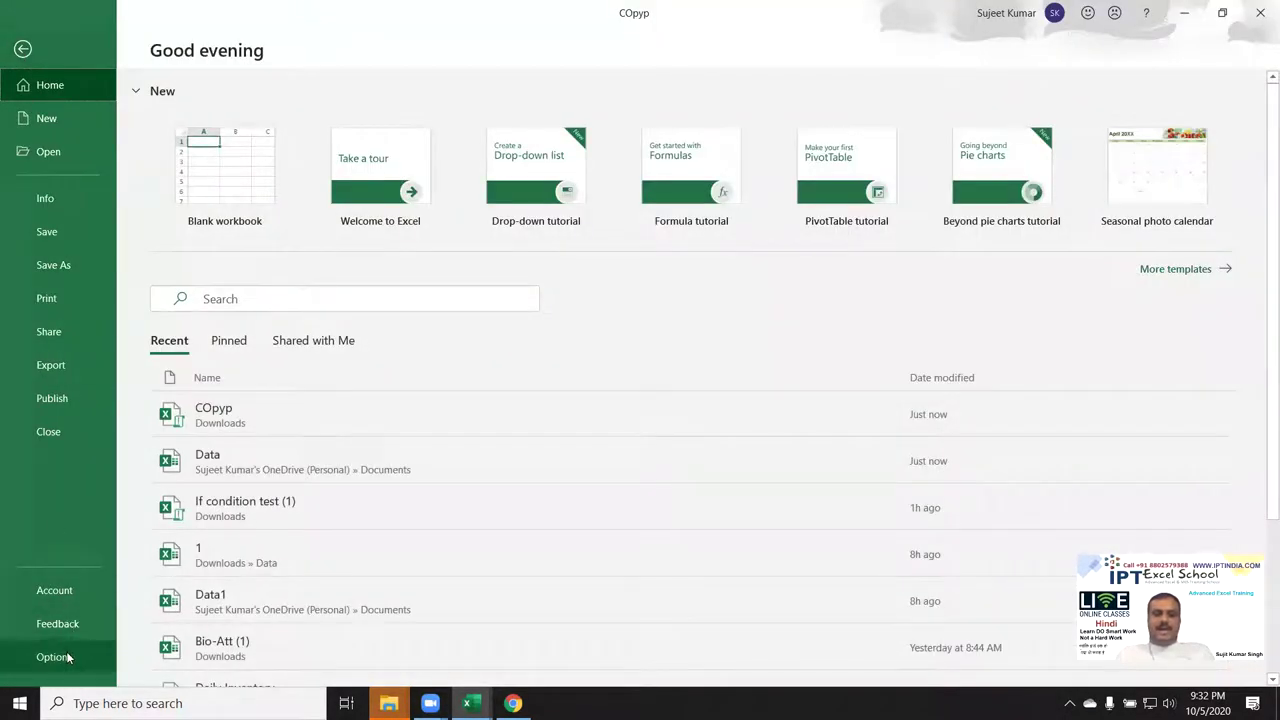
left_click(67, 656)
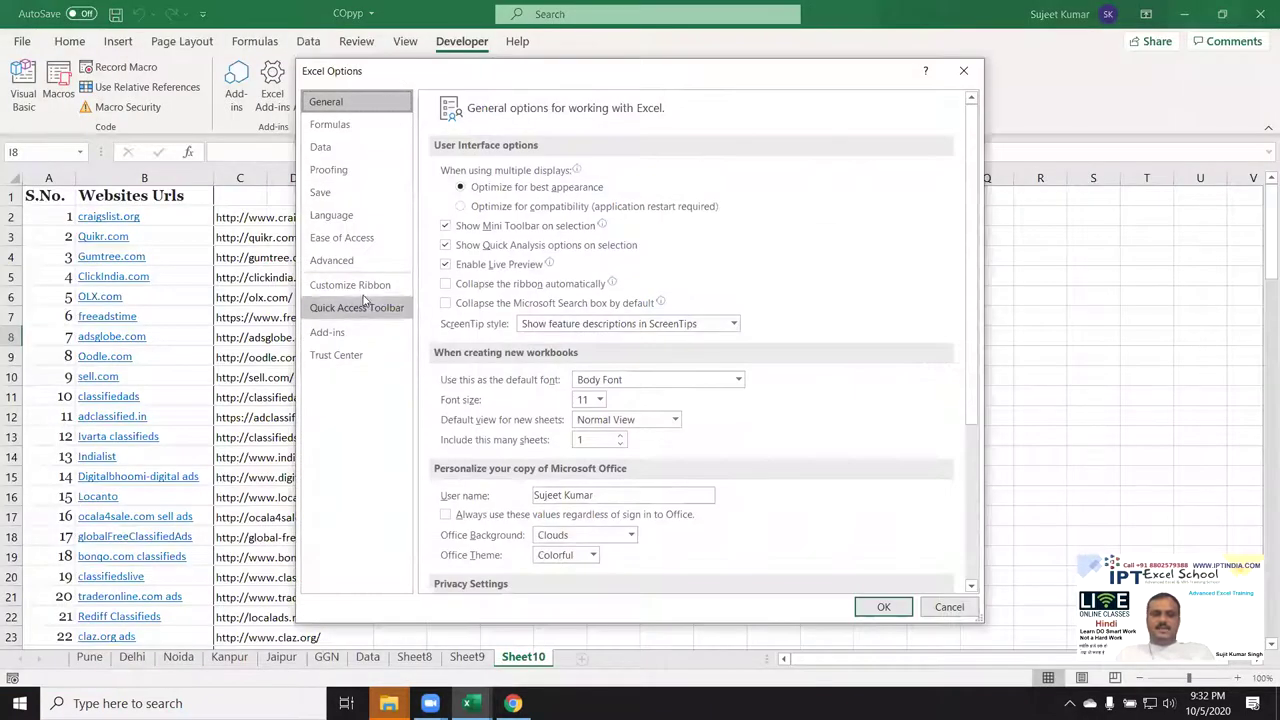
left_click(366, 288)
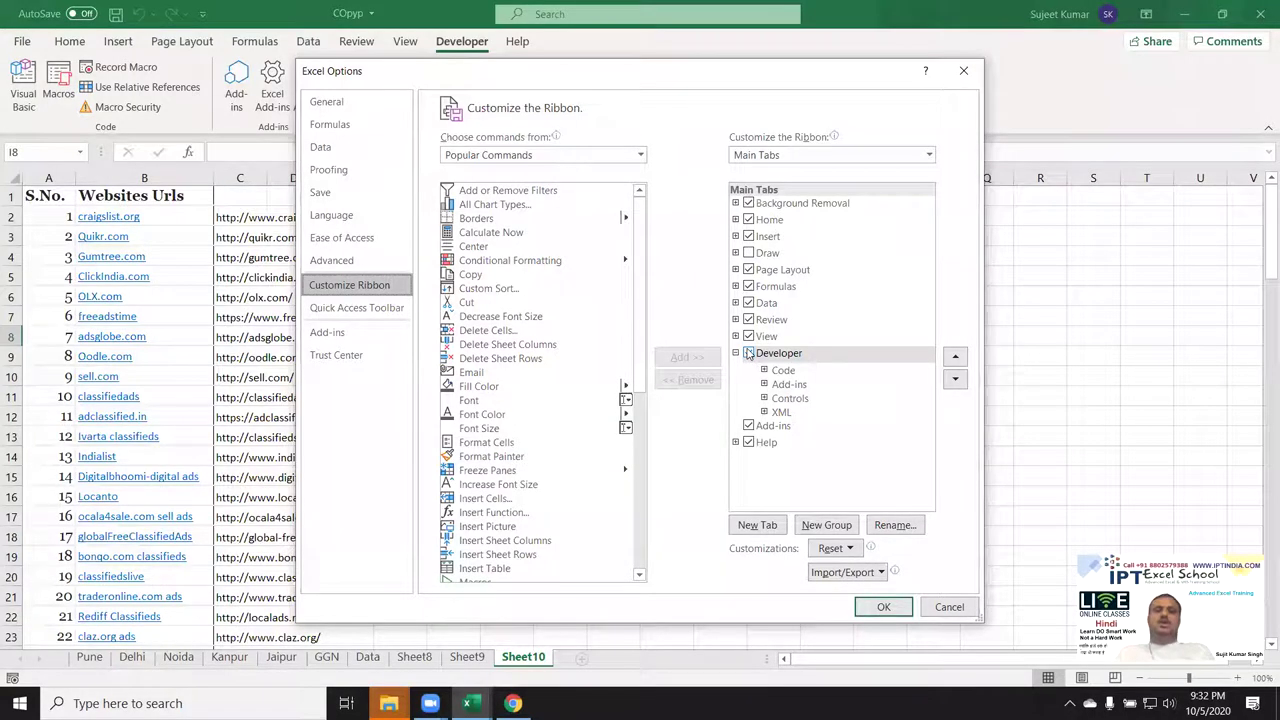
key("Return")
- Set Developer > Macro Security to Enable all macros and confirm with OK
left_click(570, 281)
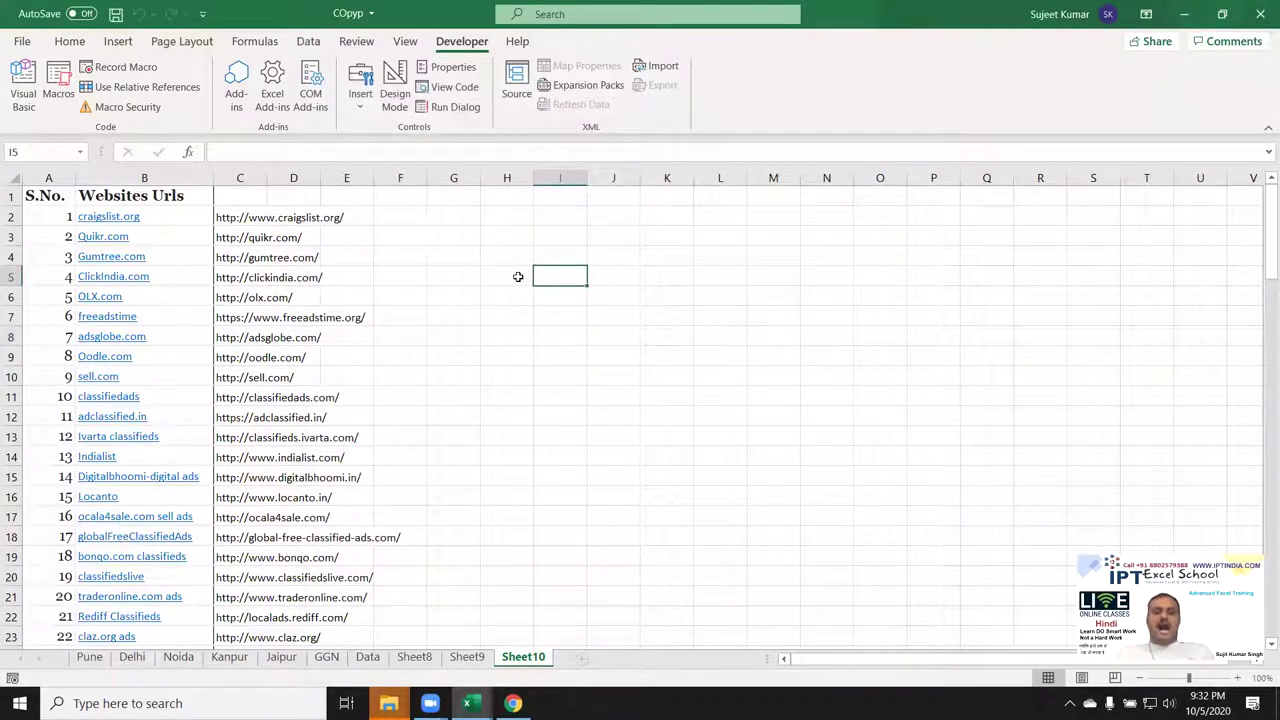
left_click(144, 107)
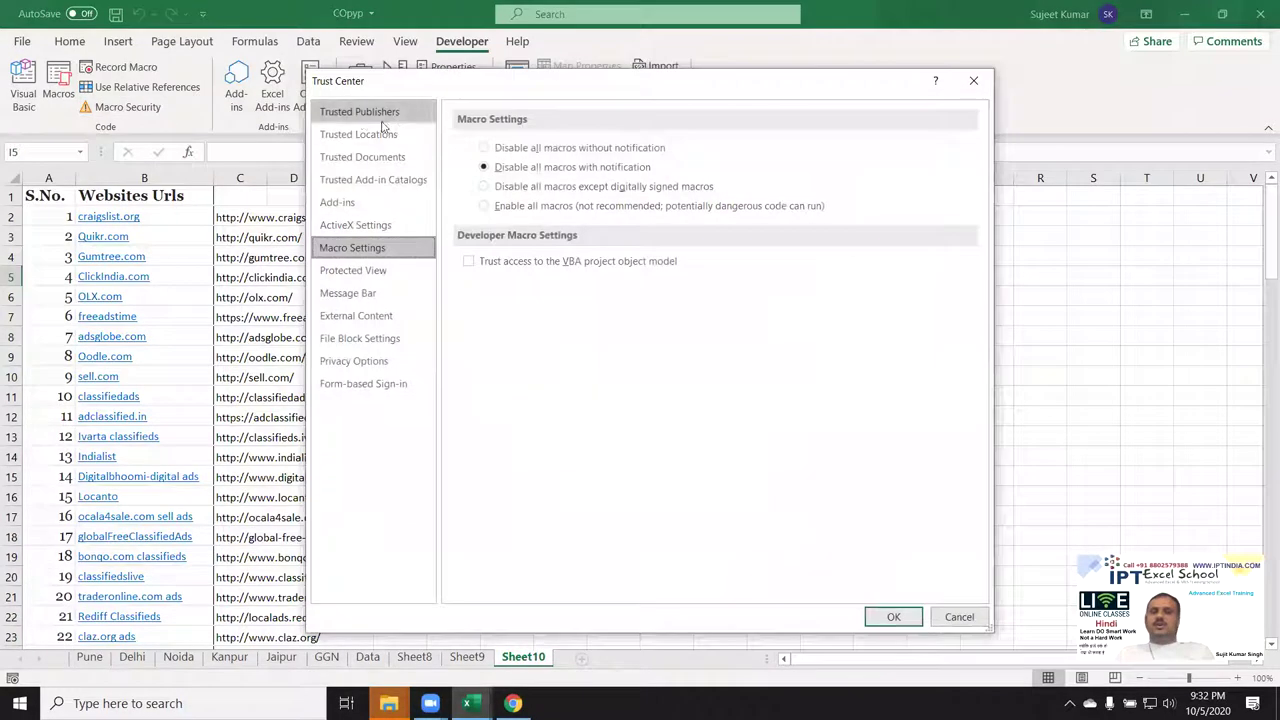
left_click(485, 205)
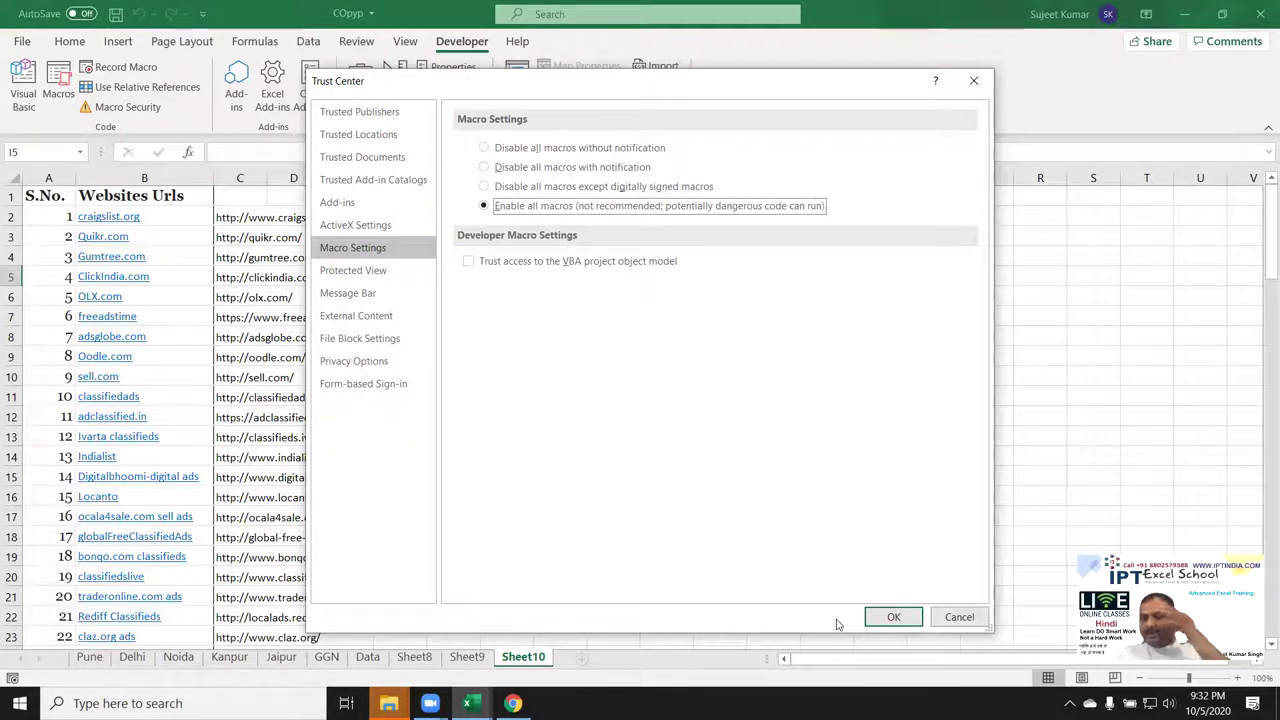
left_click(892, 617)
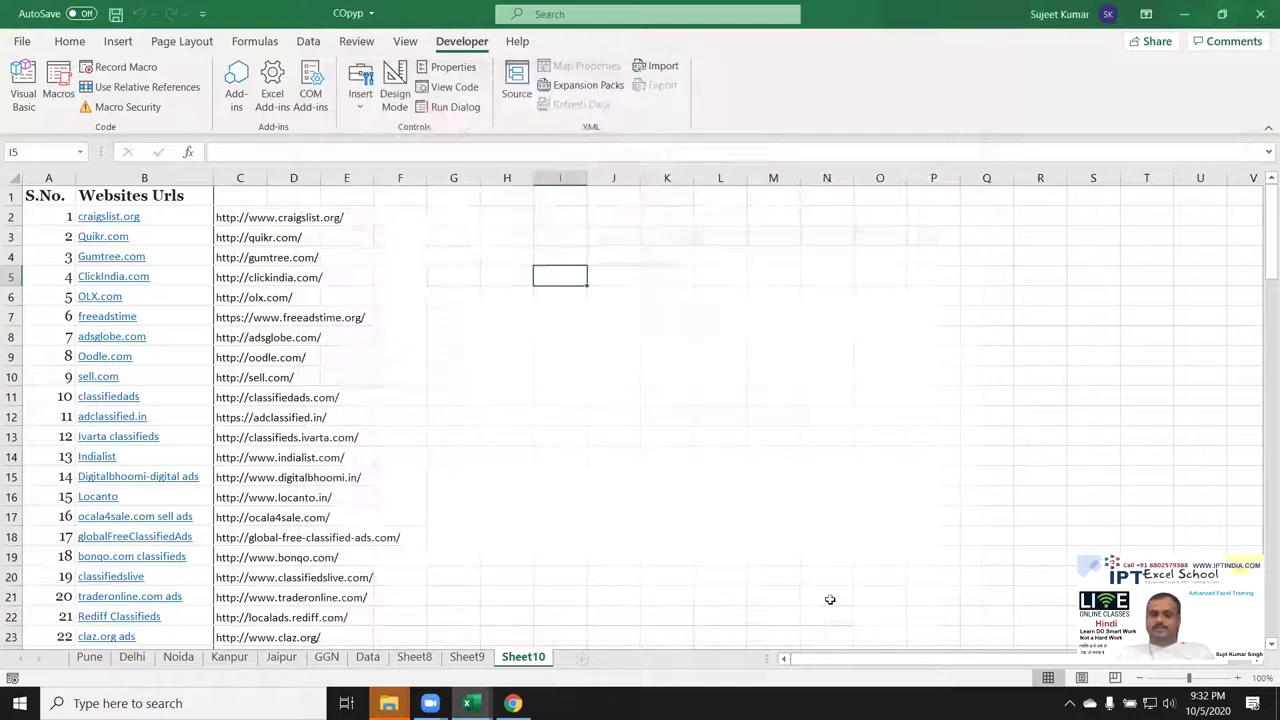
left_click(453, 354)
- On the Save As page, keep COpyp's file type as Excel Macro-Enabled Workbook (*.xlsm) in Downloads
left_click(29, 46)
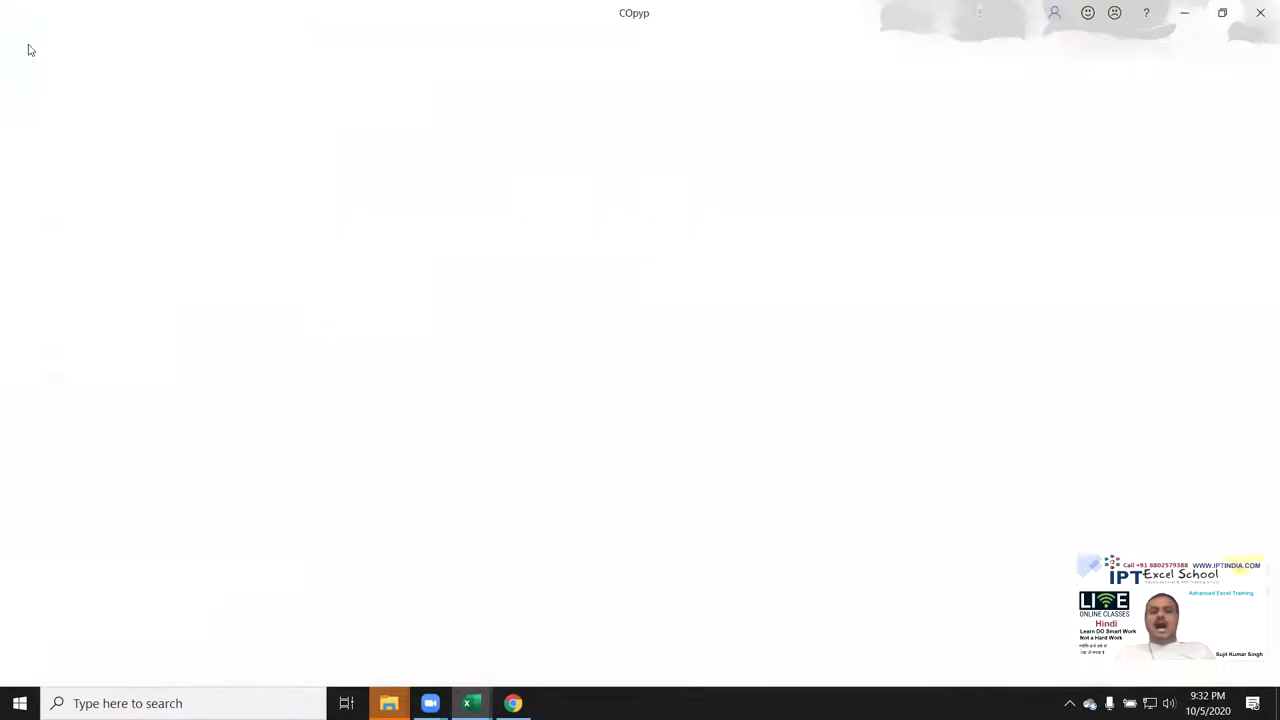
left_click(77, 268)
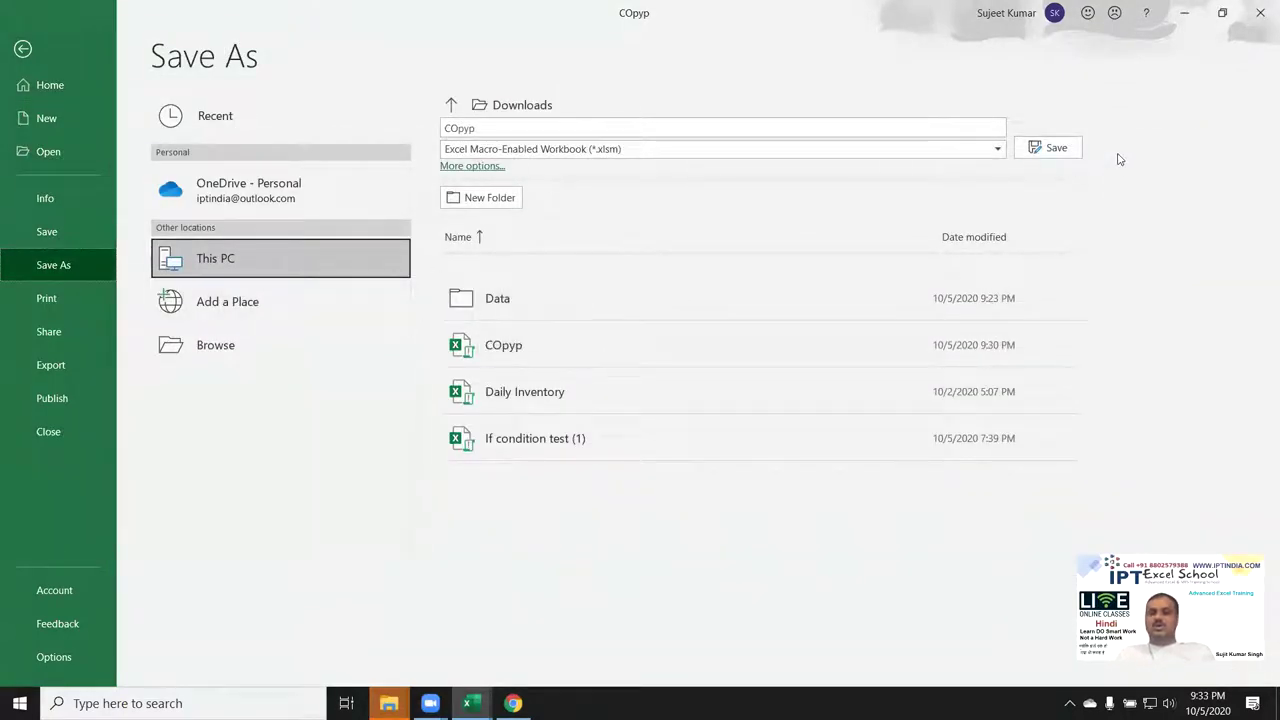
left_click(878, 152)
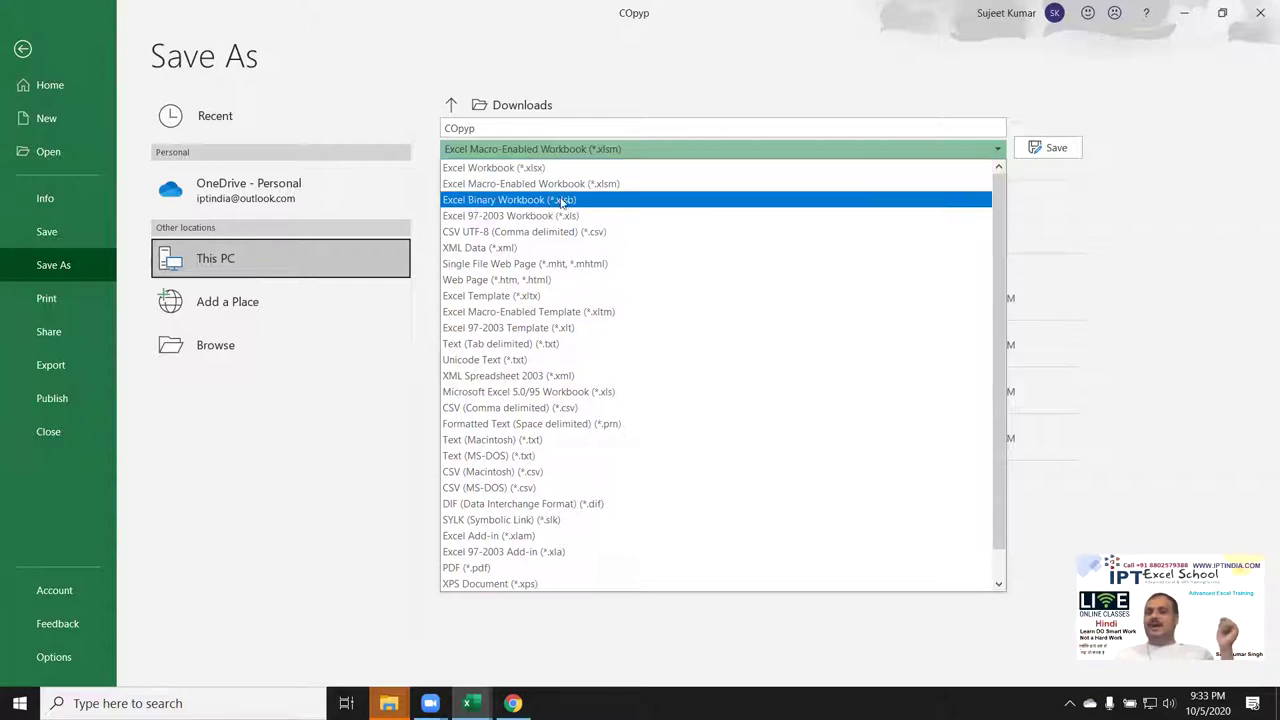
left_click(556, 148)
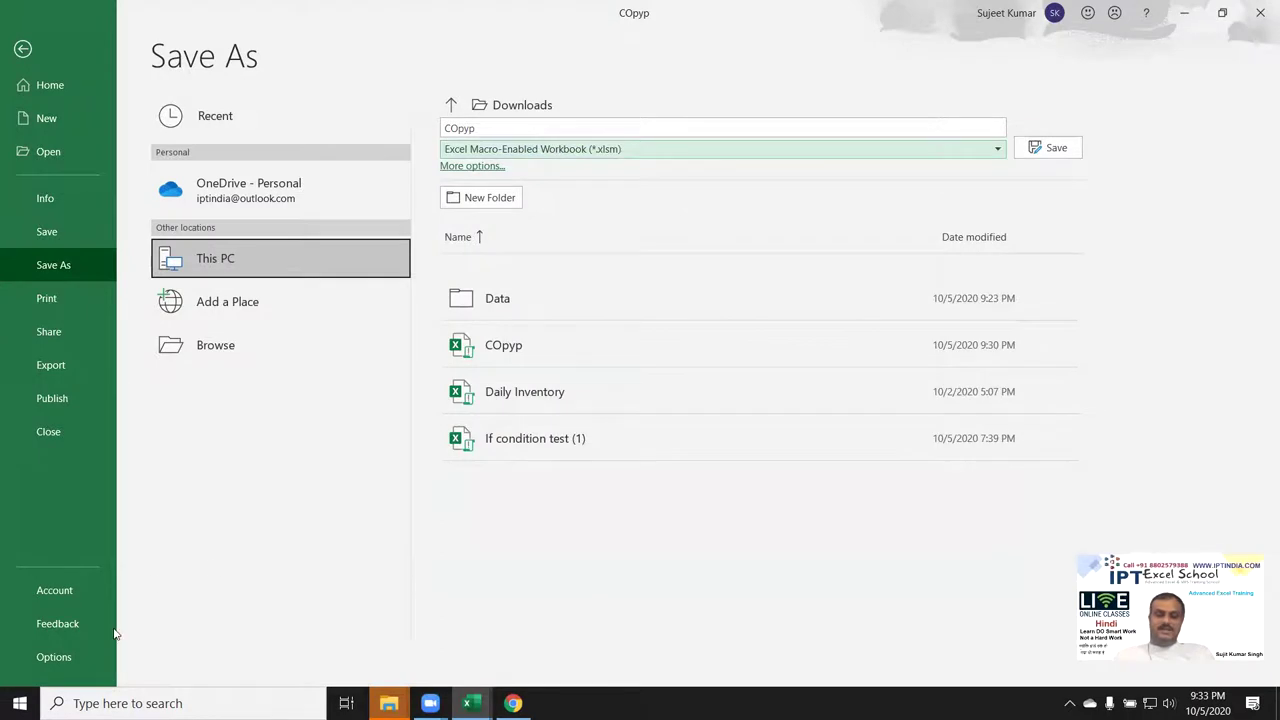
- Set 'Save files in this format' to Excel Macro-Enabled Workbook on the Options Save page
left_click(83, 655)
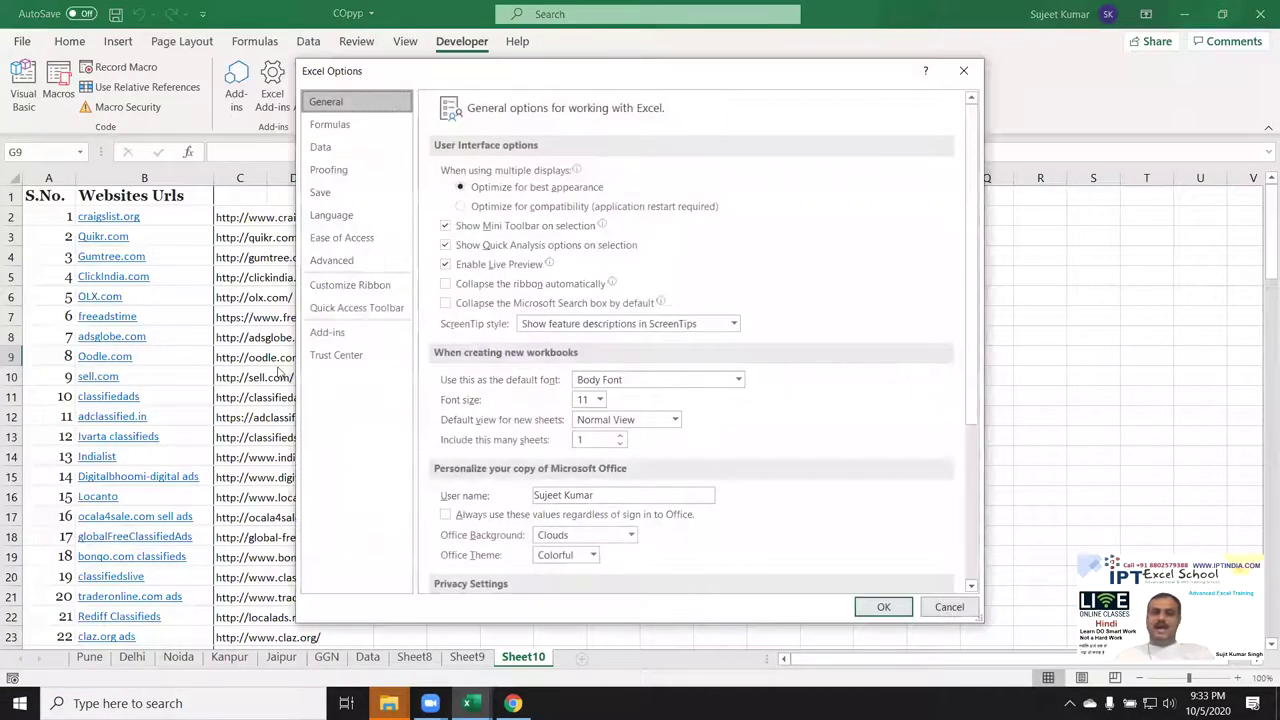
left_click(318, 194)
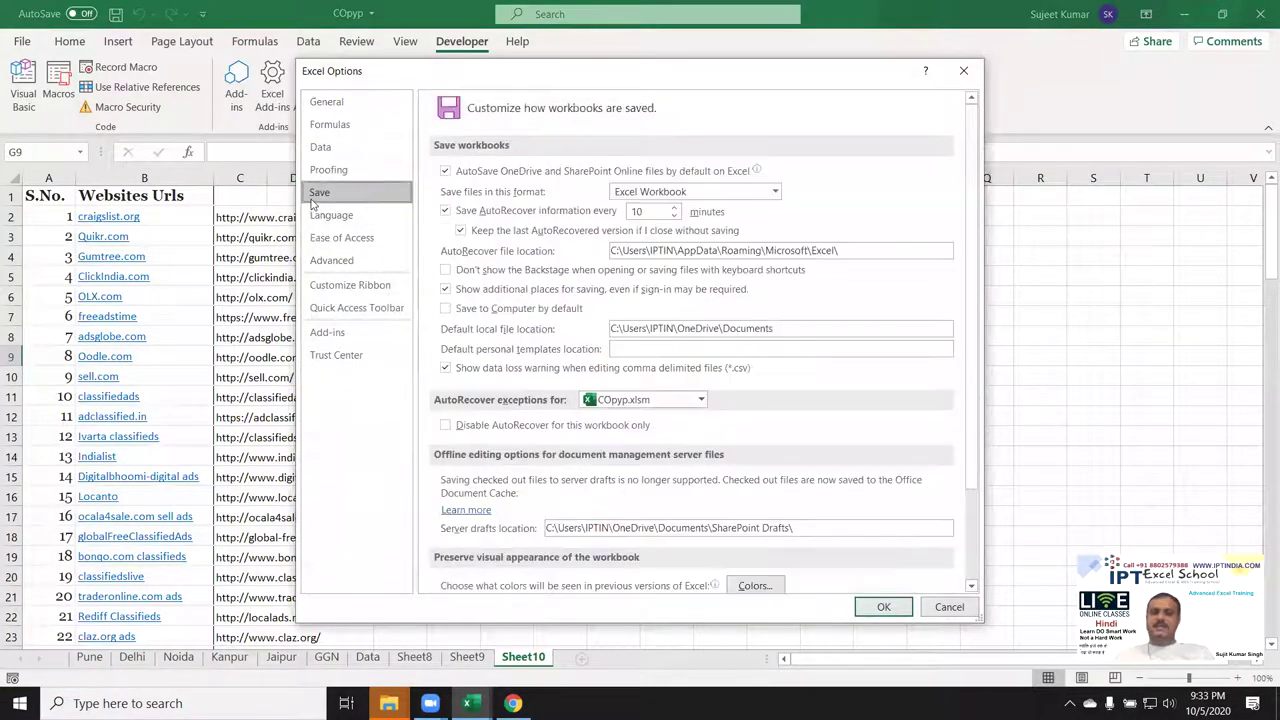
left_click(679, 195)
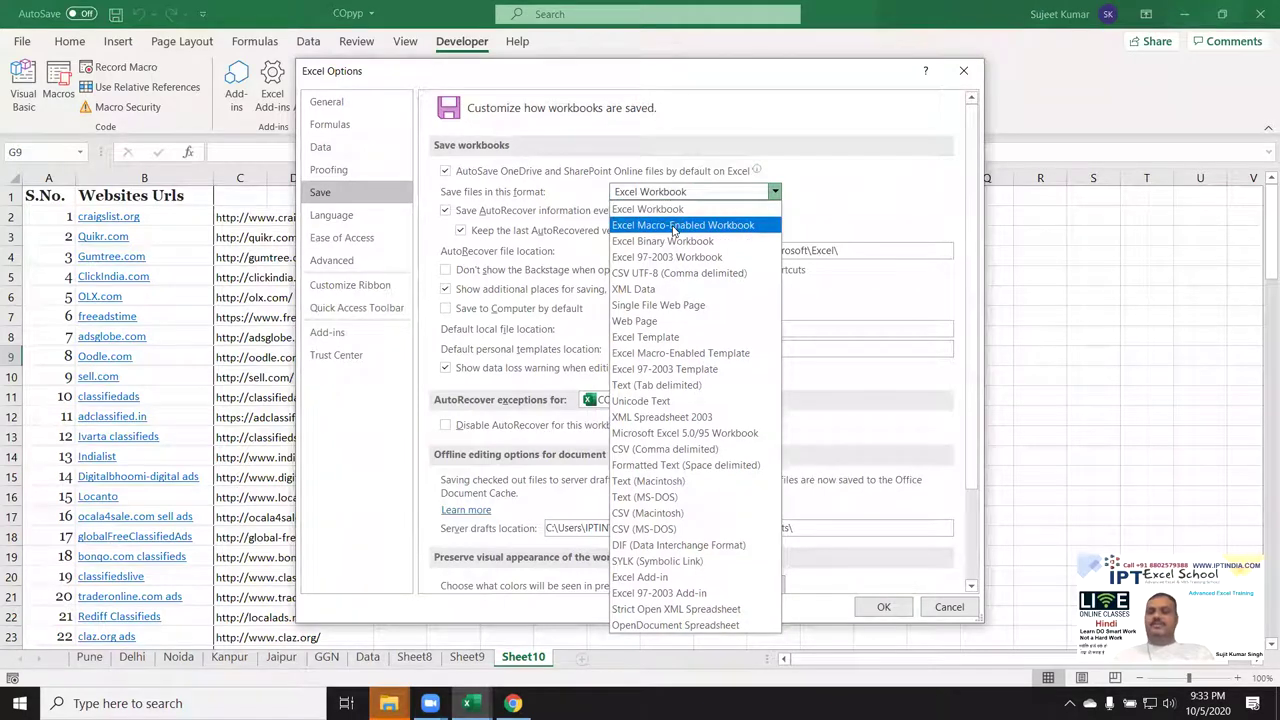
left_click(674, 227)
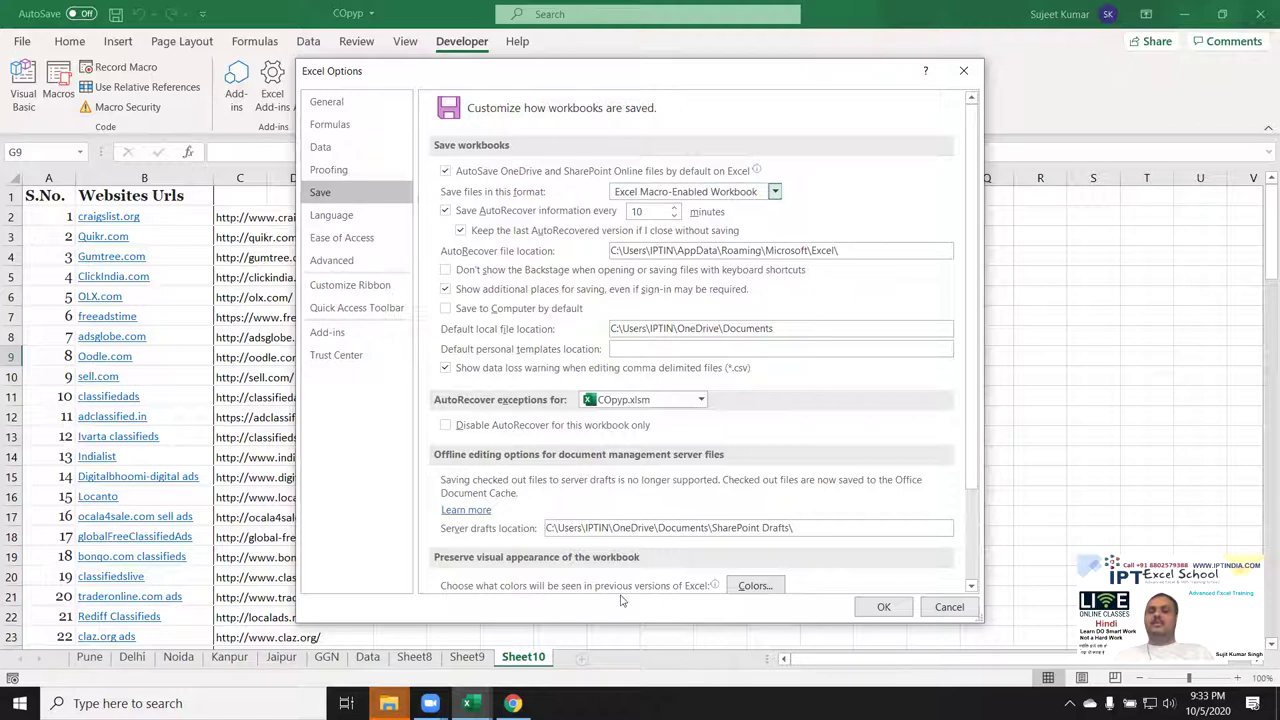
left_click(881, 607)
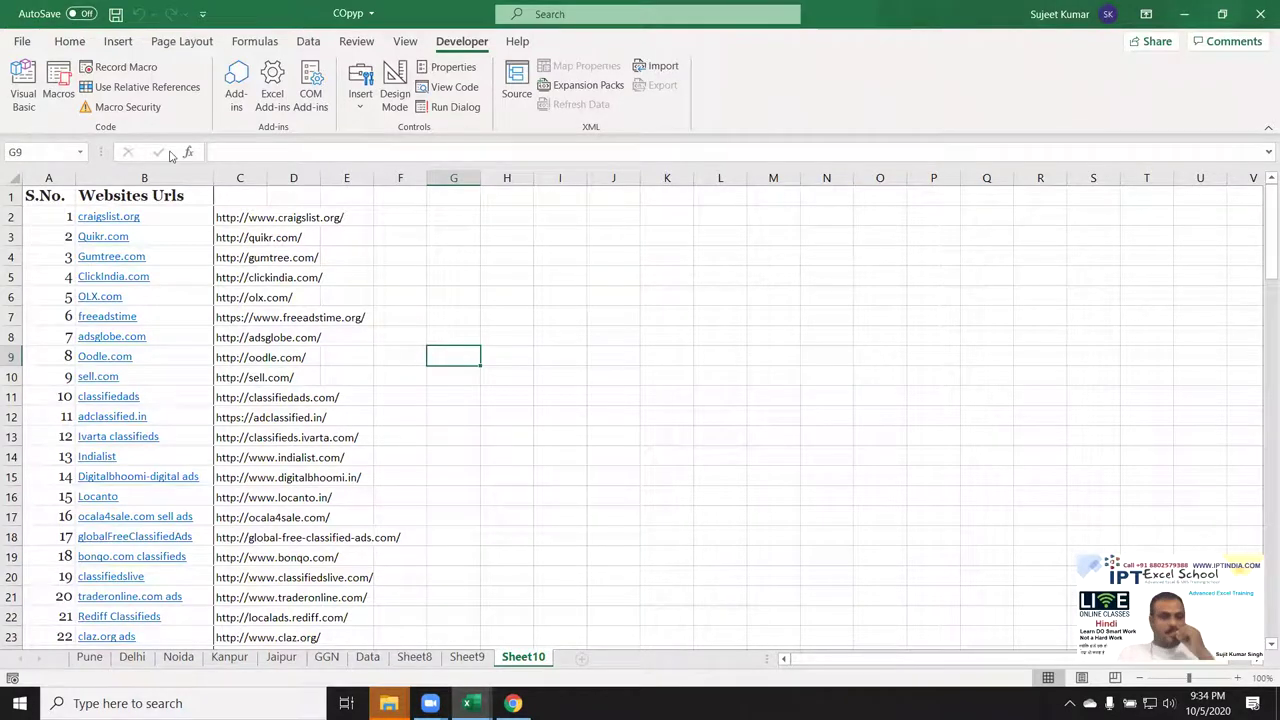
- Recheck that Macro Security still shows Enable all macros, then close the Trust Center
left_click(125, 109)
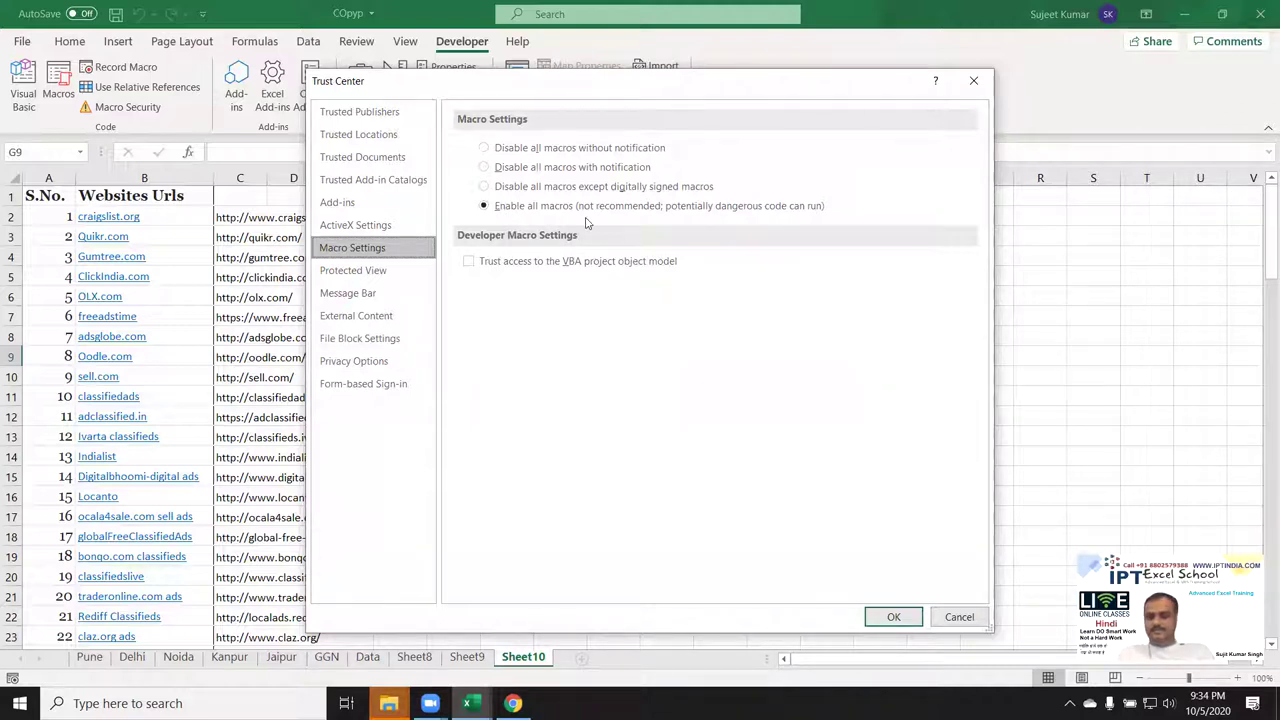
key("Return")
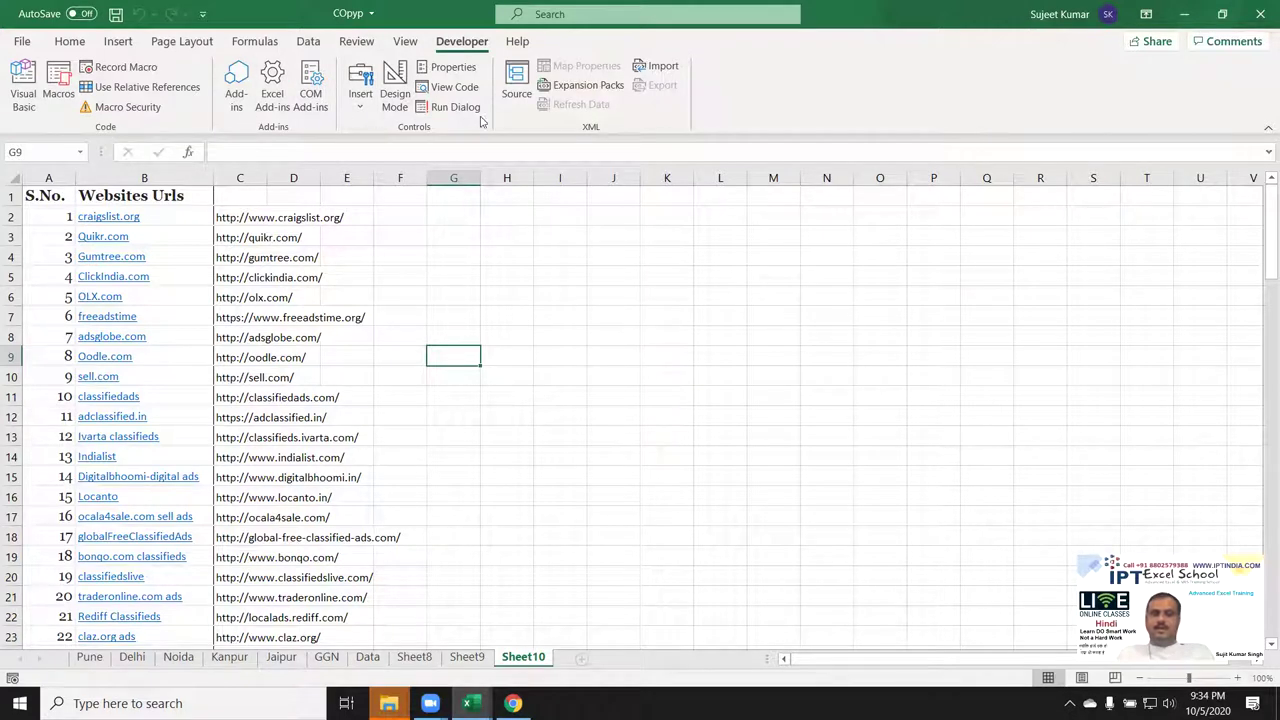
left_click(541, 321)
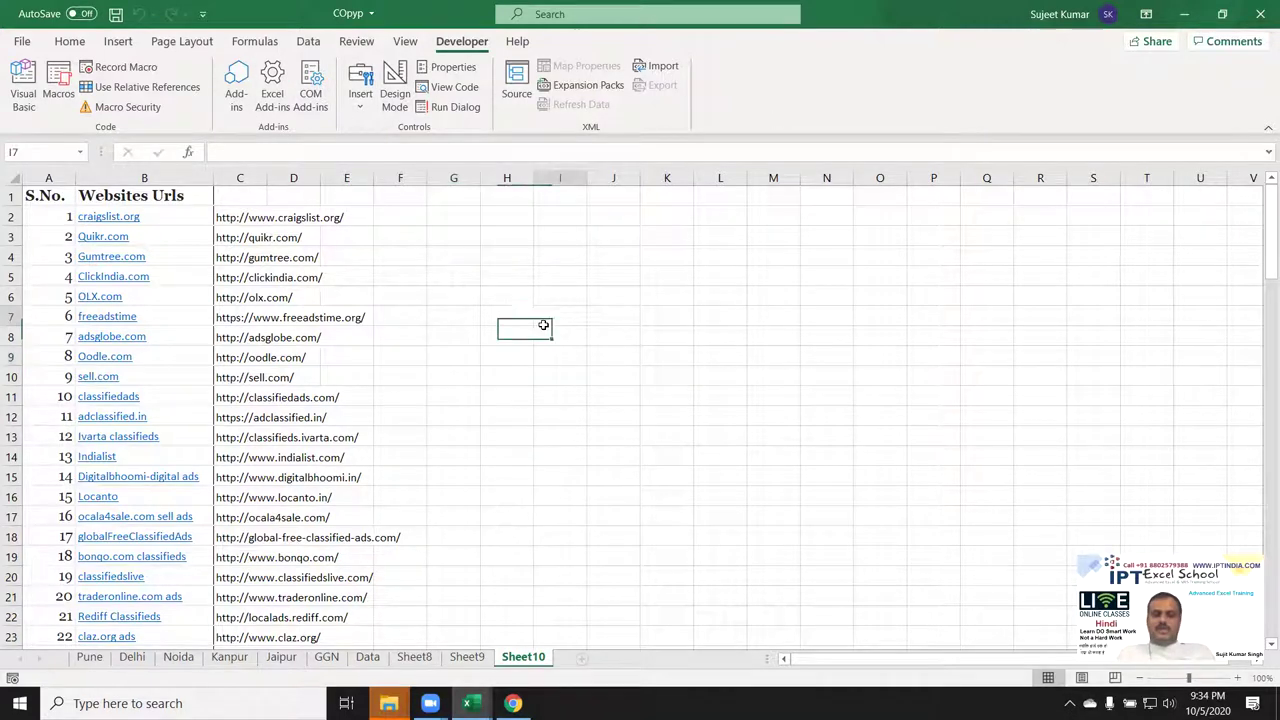
- Minimize Excel, bring up Chrome, and go to excel-vba.com
left_click(1184, 14)
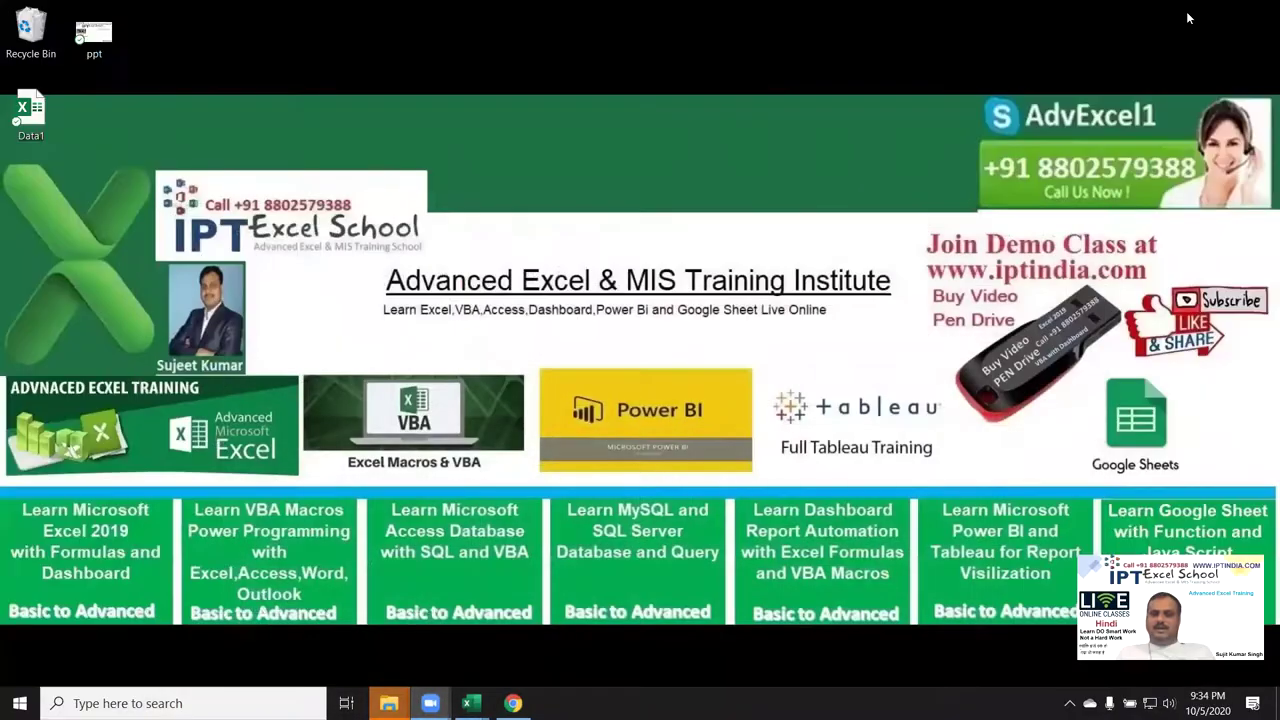
left_click(512, 703)
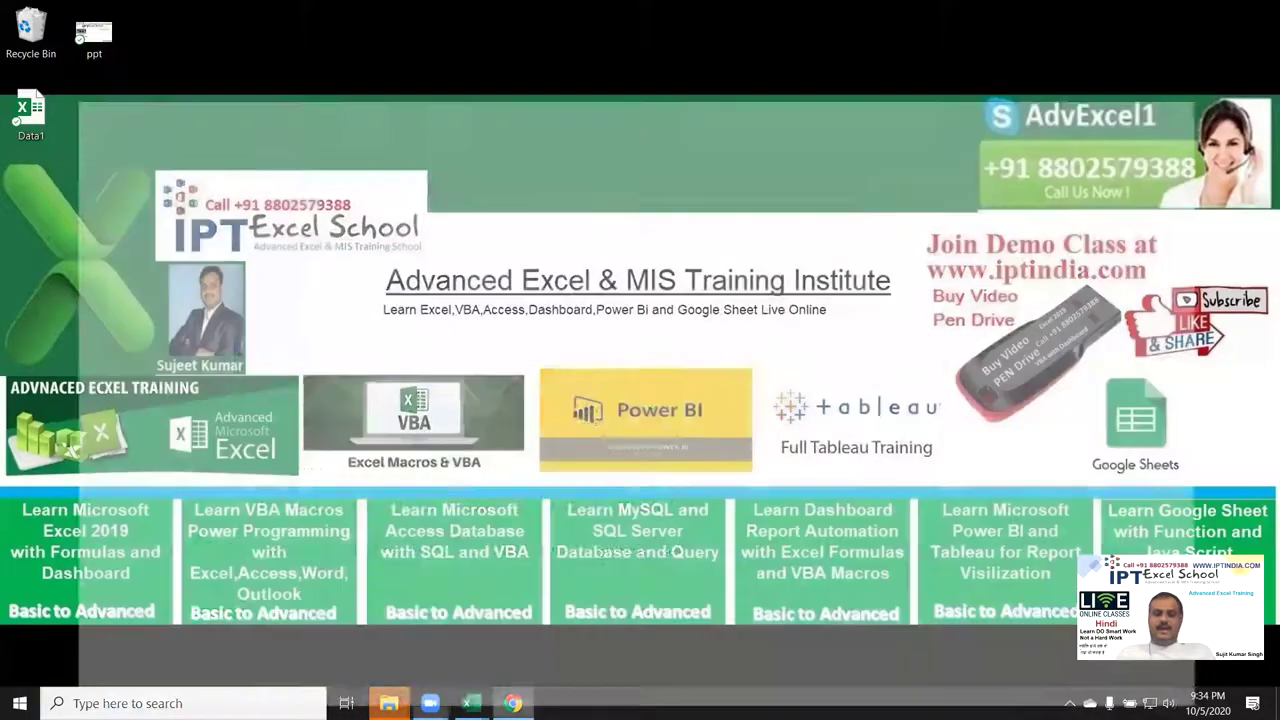
left_click(302, 45)
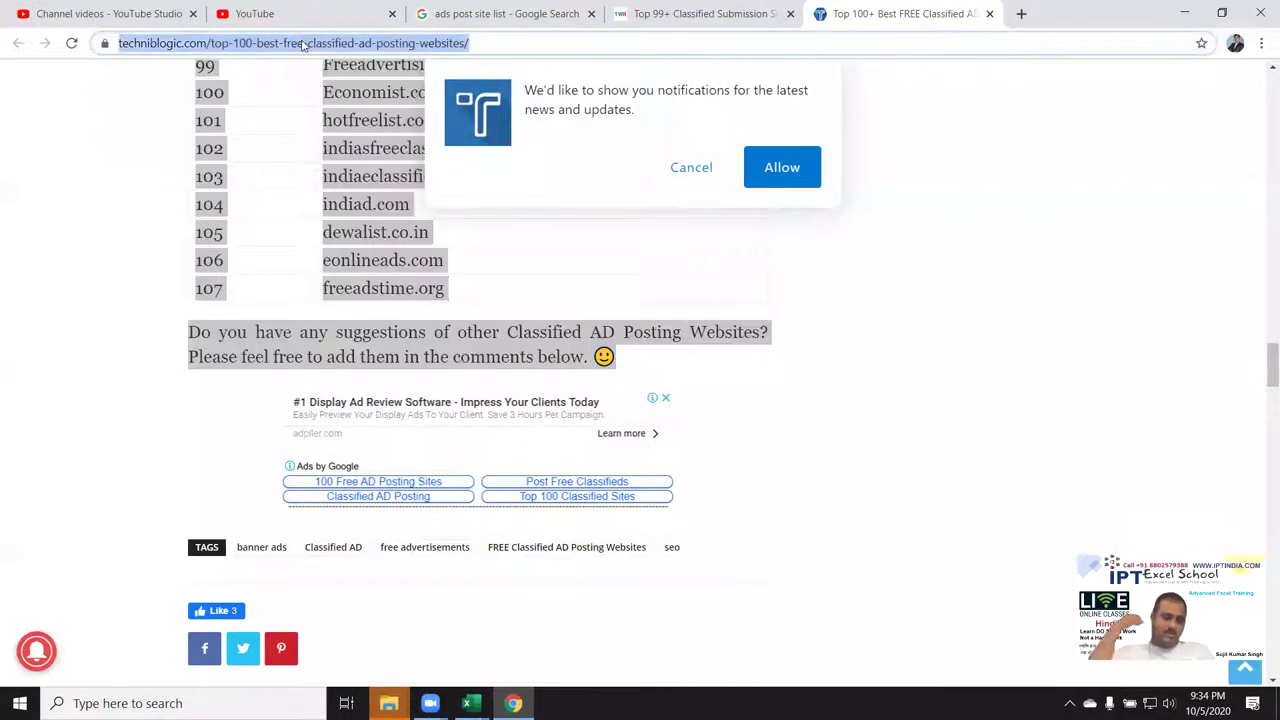
type("exce")
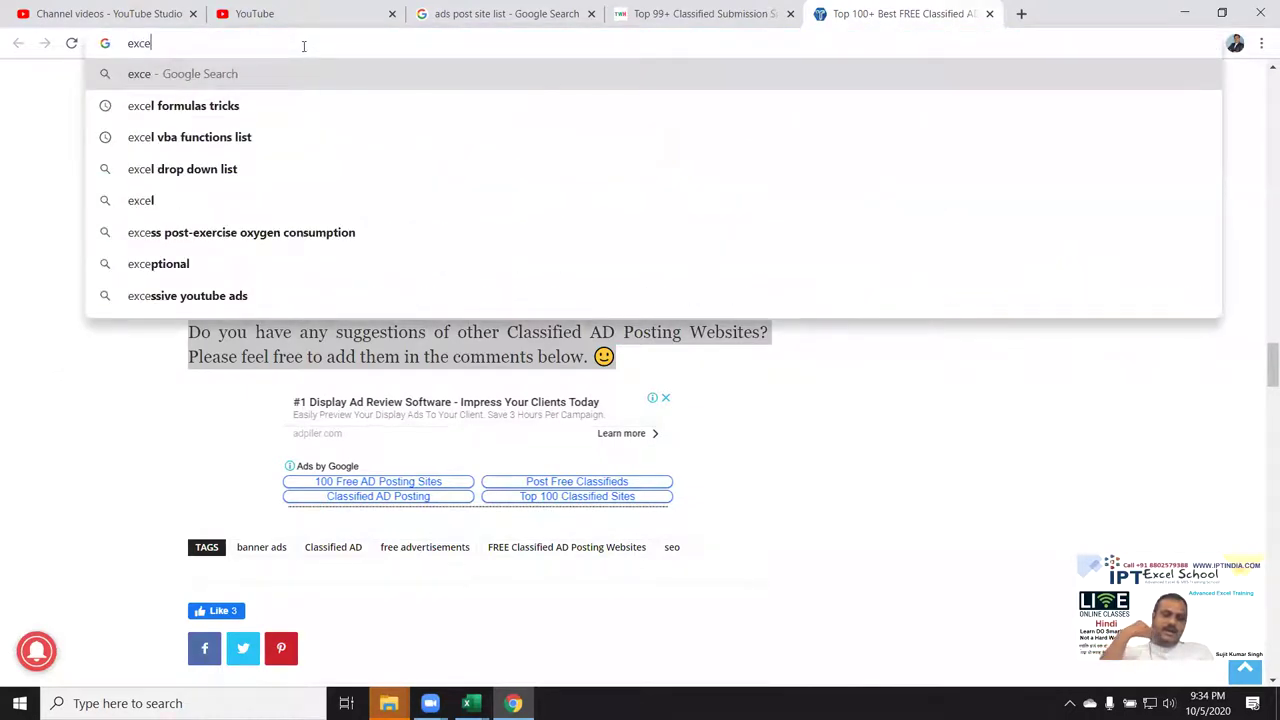
type("l-vba.com")
key("Return")
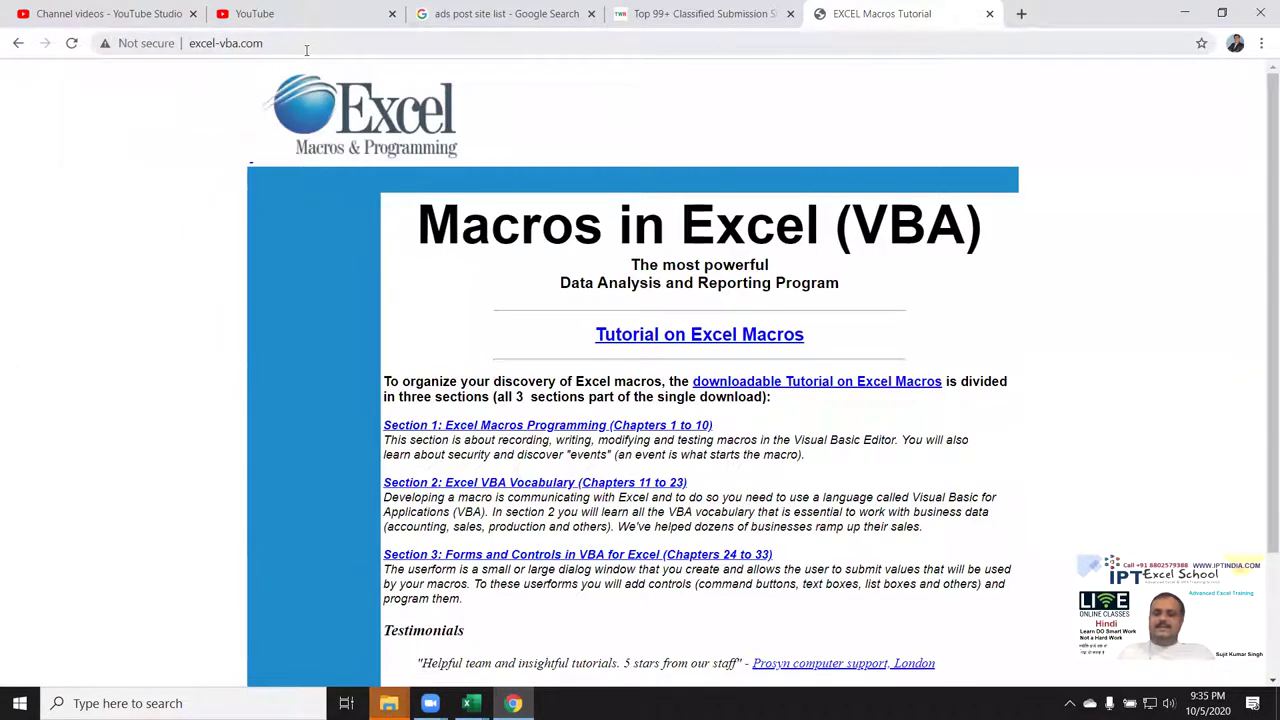
- Open the Section 1 Excel Macros Programming lessons and read through the VBE setup steps
scroll(903, 440, "down", 3)
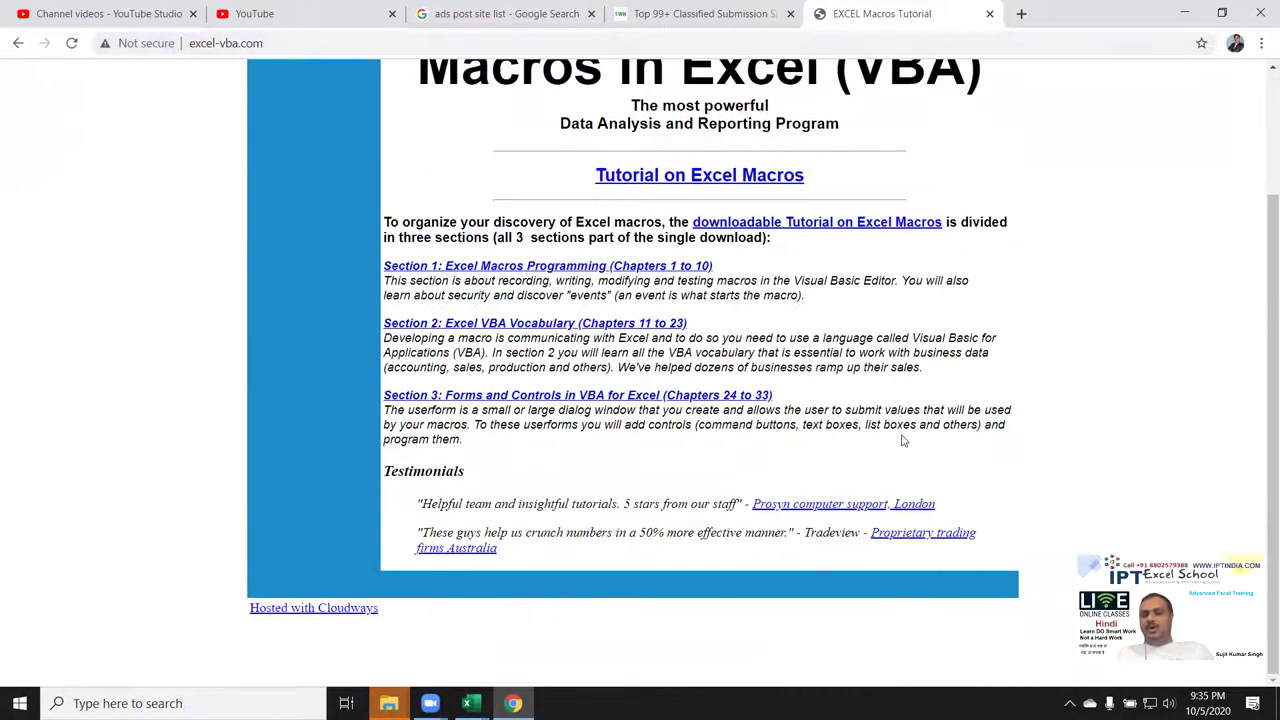
scroll(903, 440, "up", 3)
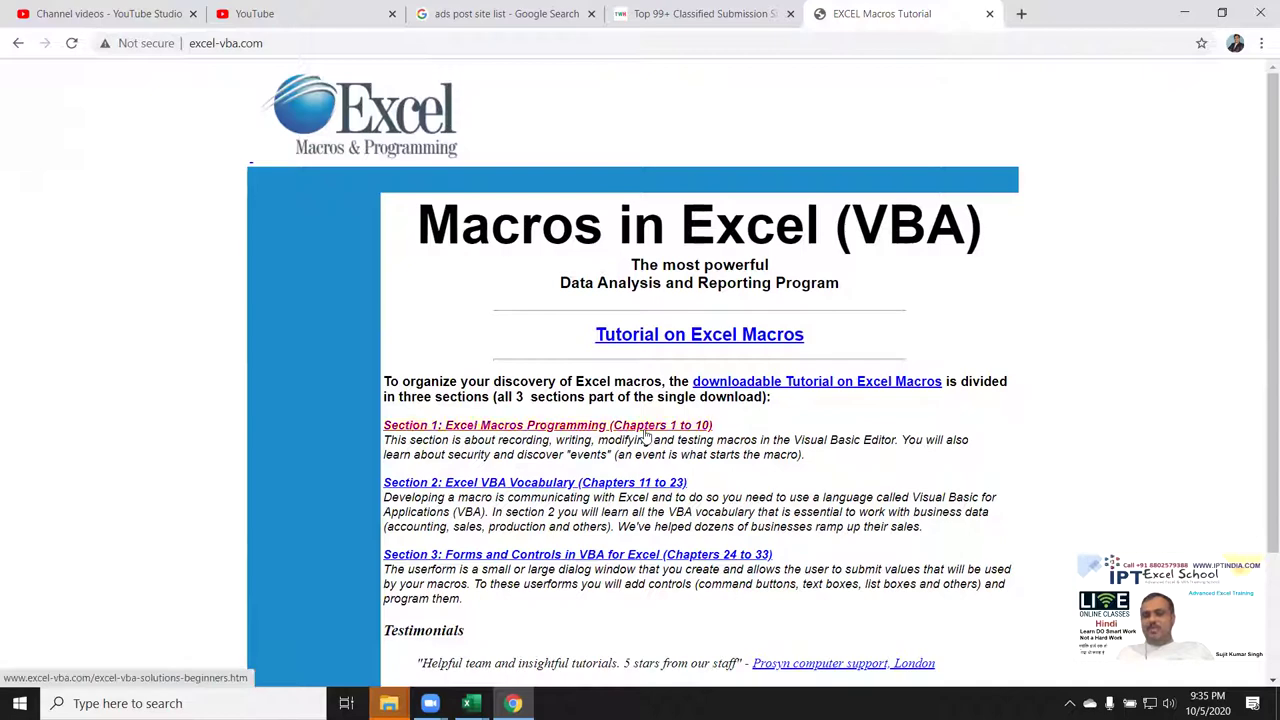
left_click(646, 427)
scroll(646, 430, "down", 1)
scroll(655, 436, "down", 4)
scroll(661, 441, "down", 5)
scroll(660, 441, "down", 4)
scroll(661, 442, "down", 6)
scroll(662, 444, "down", 5)
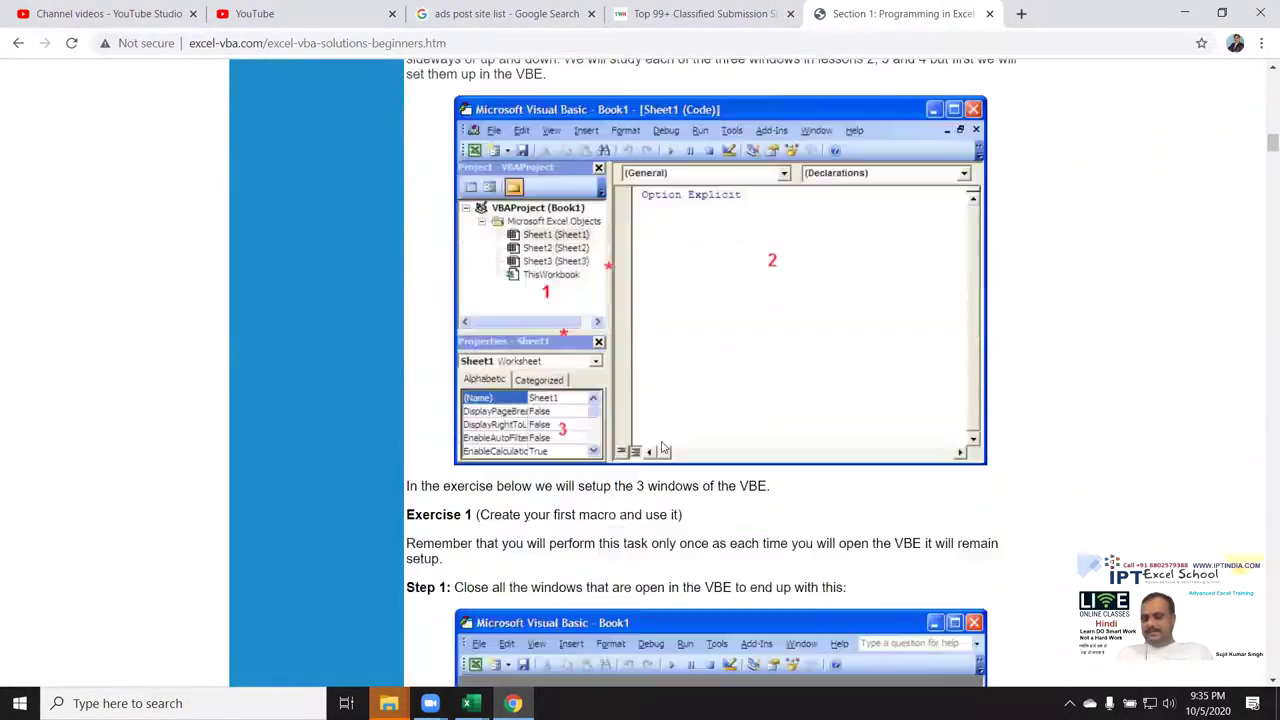
scroll(664, 447, "down", 5)
scroll(664, 447, "down", 5)
scroll(664, 447, "down", 5)
scroll(665, 447, "down", 5)
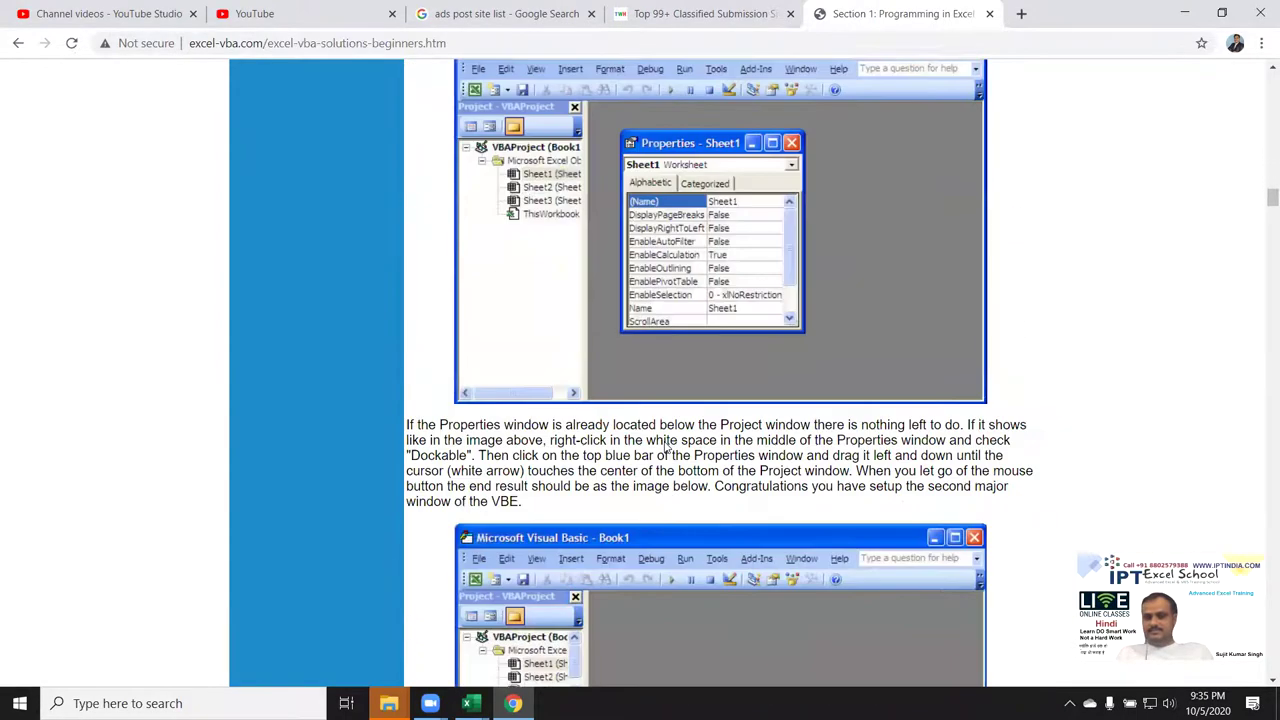
scroll(665, 447, "down", 5)
scroll(665, 447, "down", 5)
scroll(665, 447, "down", 5)
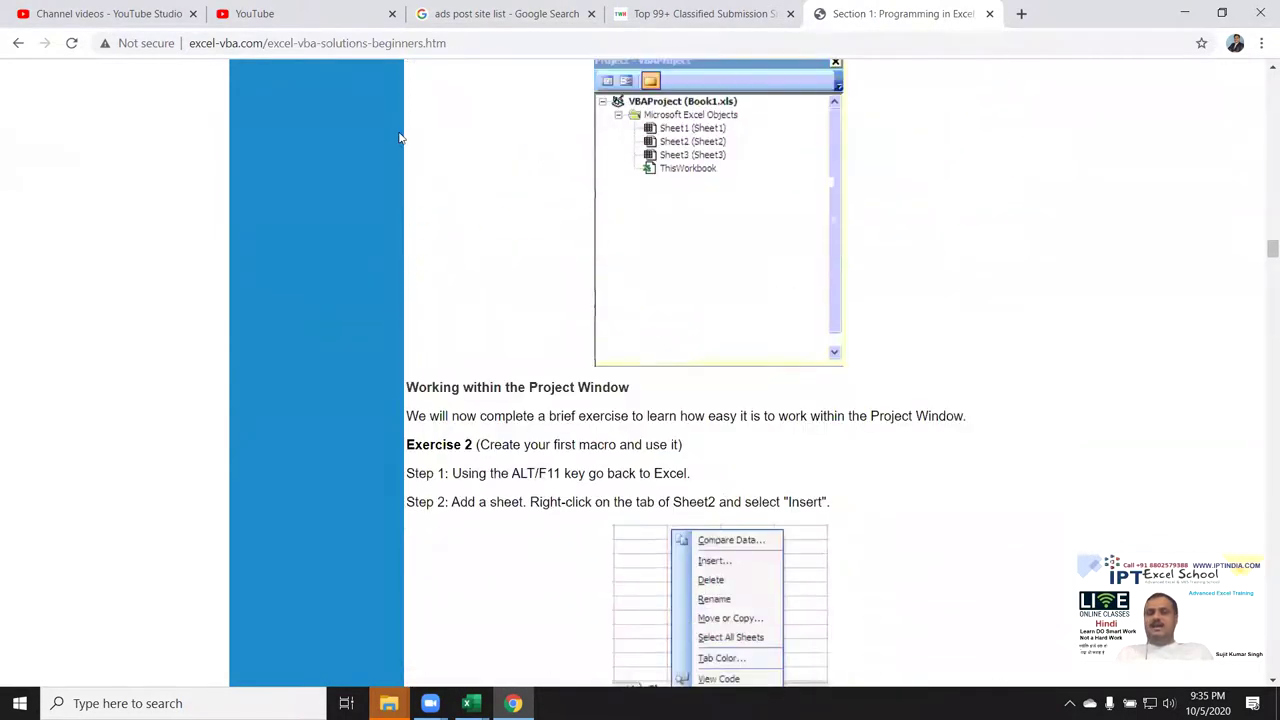
scroll(400, 140, "up", 3)
- Return to the excel-vba.com home page, reopen the Section 1 beginners page, then show the desktop
left_click(18, 43)
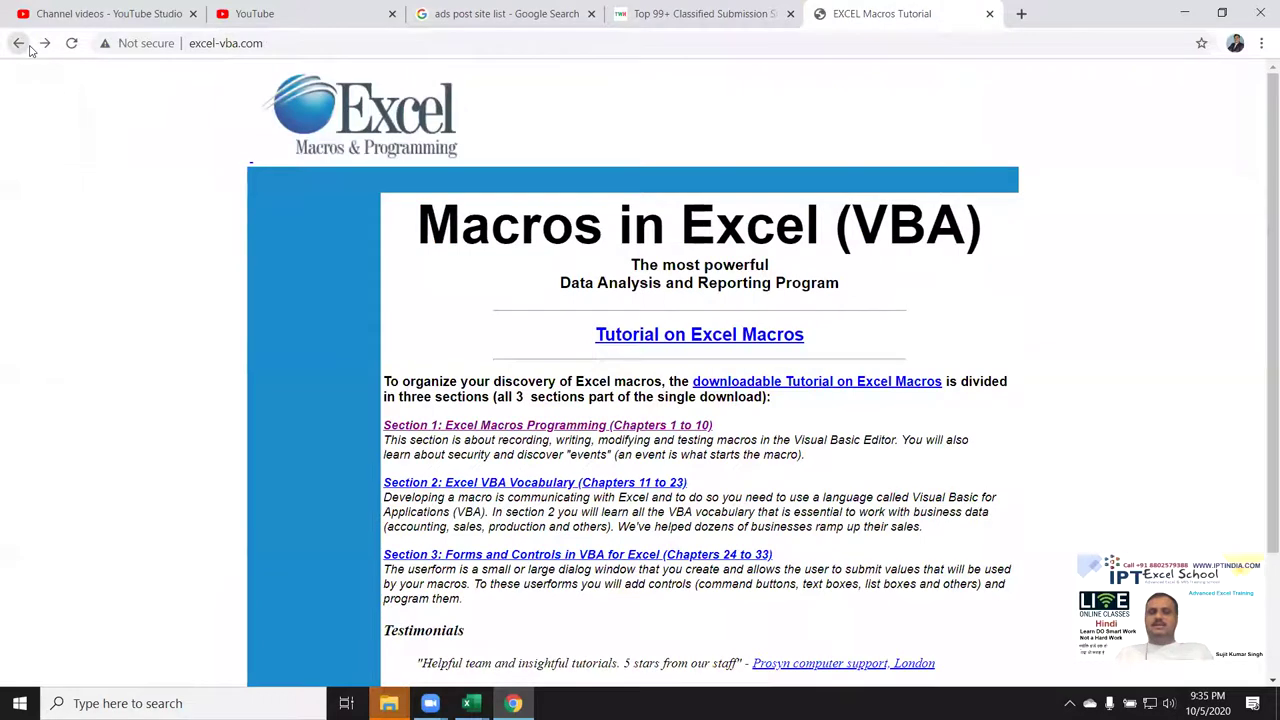
left_click(227, 44)
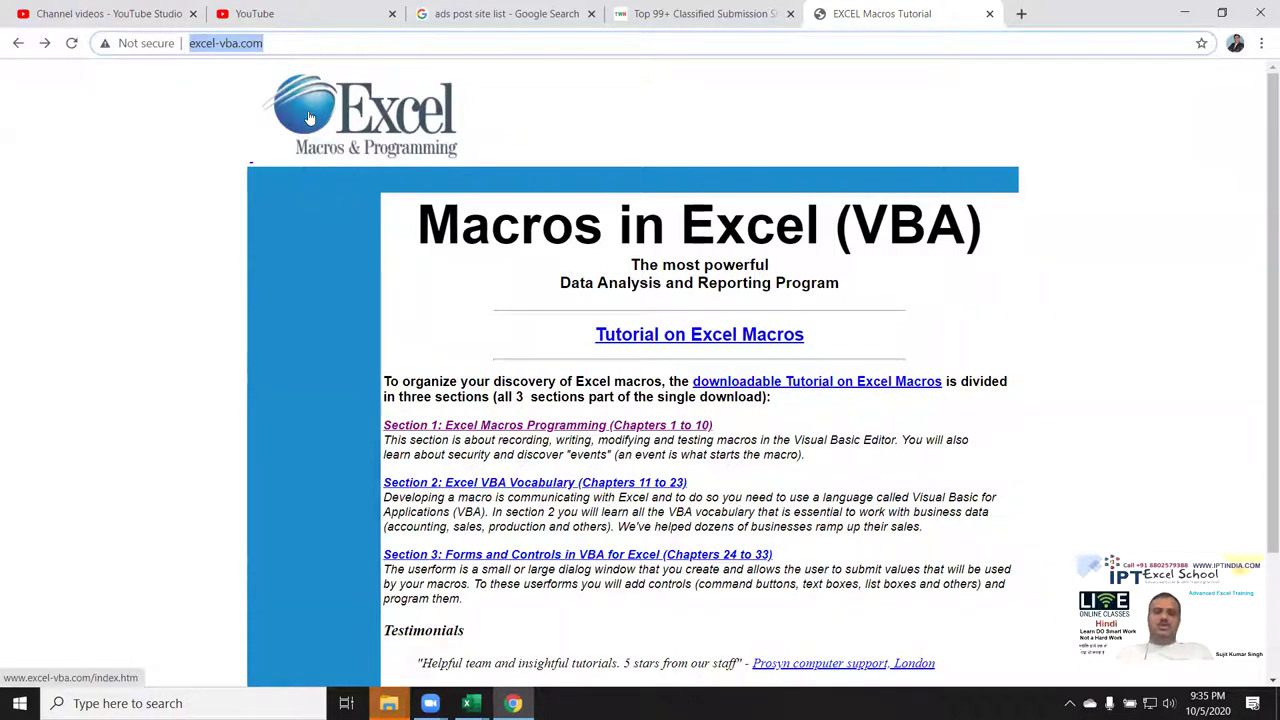
left_click(590, 430)
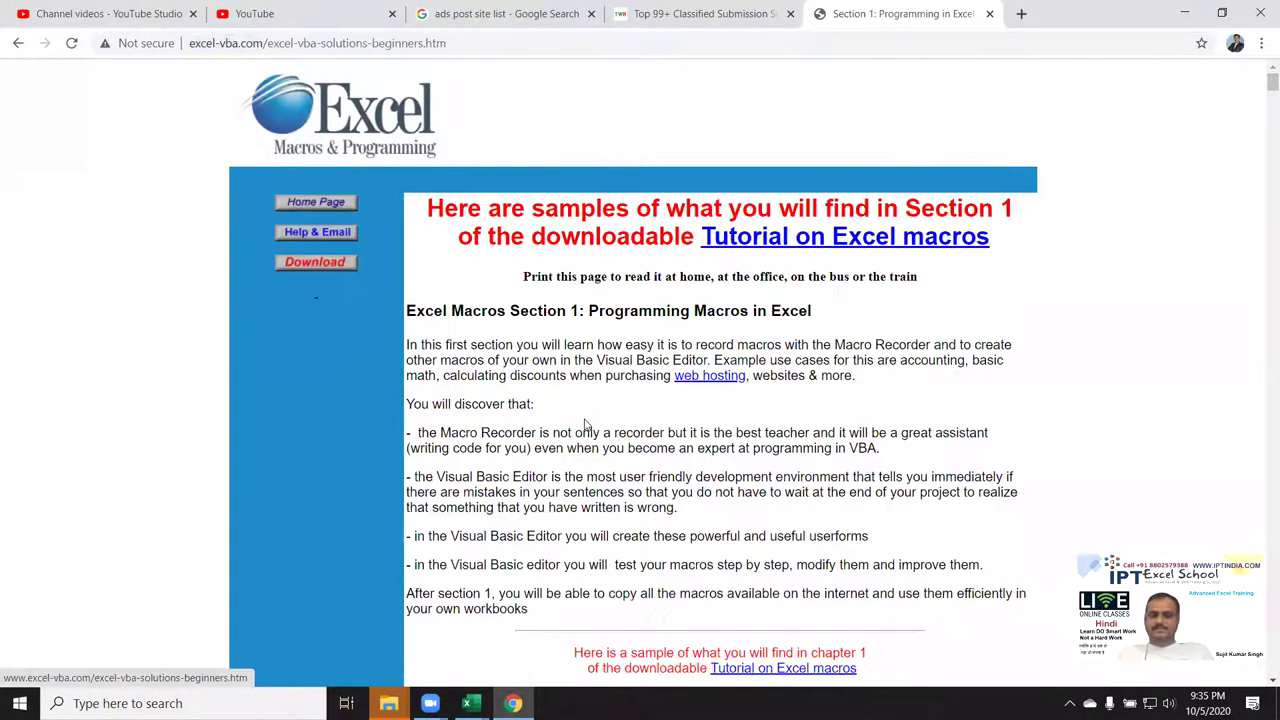
scroll(587, 425, "down", 1)
scroll(587, 425, "down", 5)
scroll(582, 420, "down", 5)
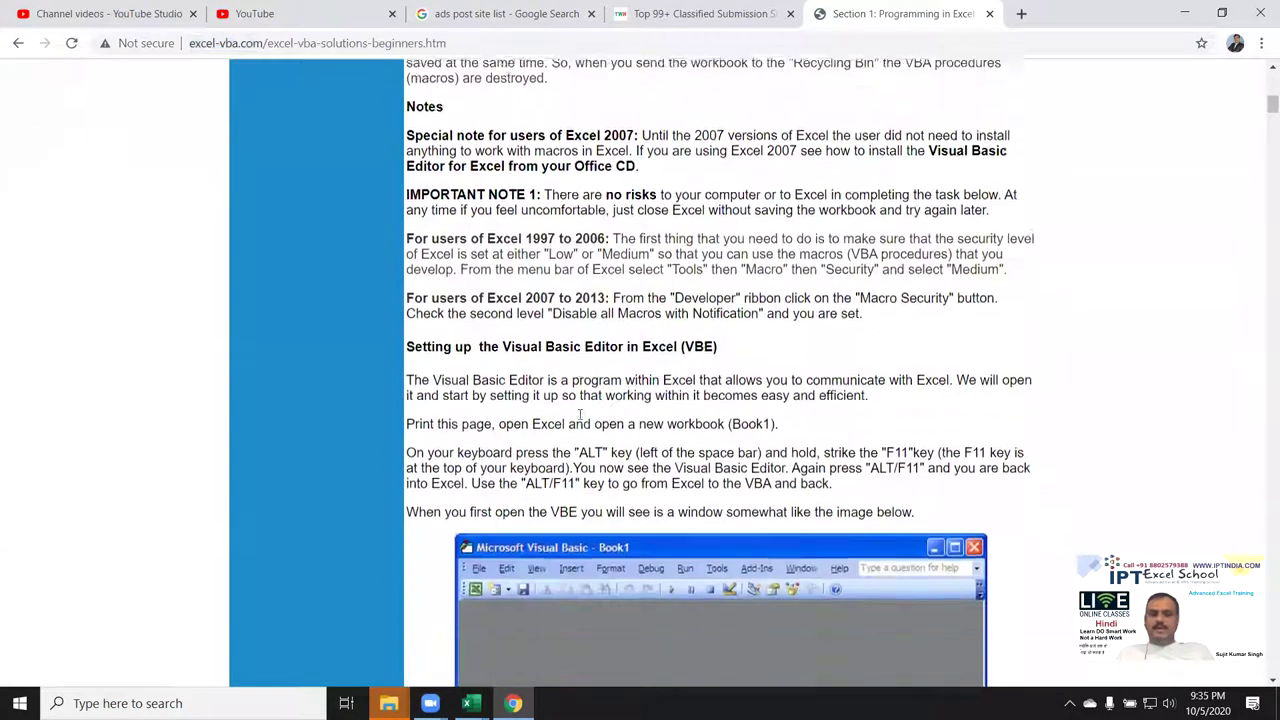
scroll(580, 416, "down", 5)
scroll(575, 414, "down", 4)
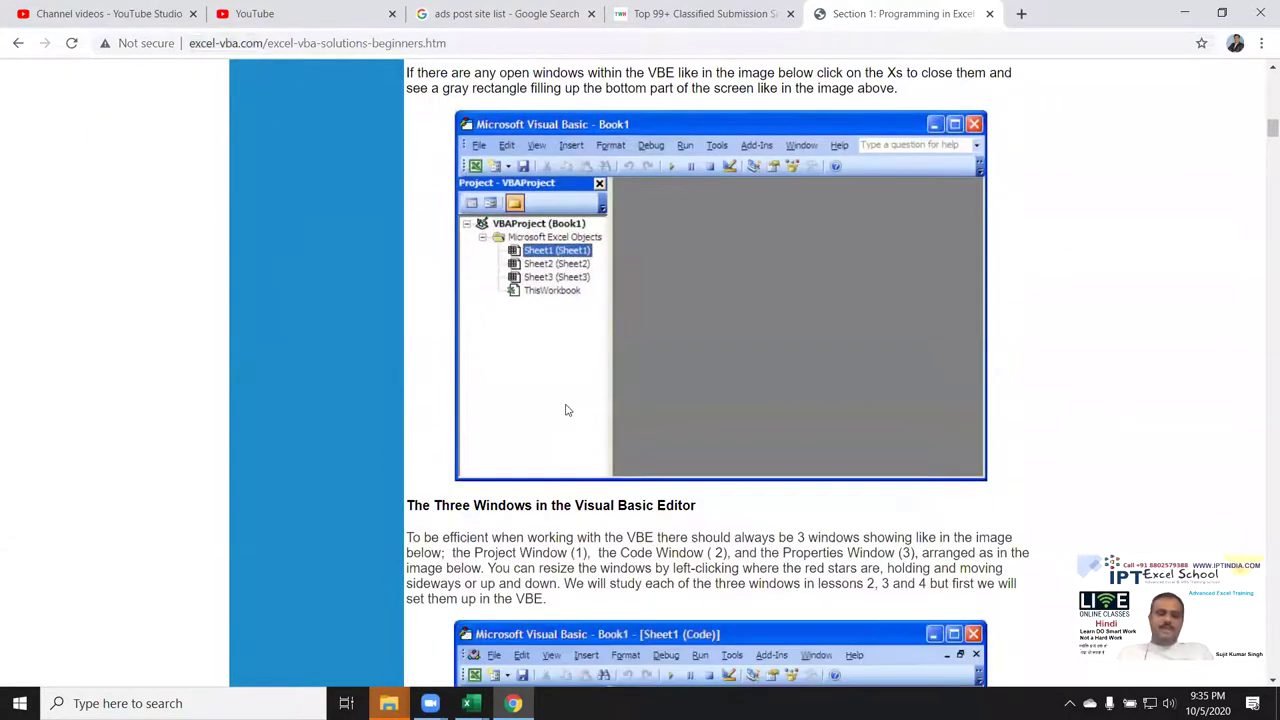
key("super+d")
mouse_move(470, 700)
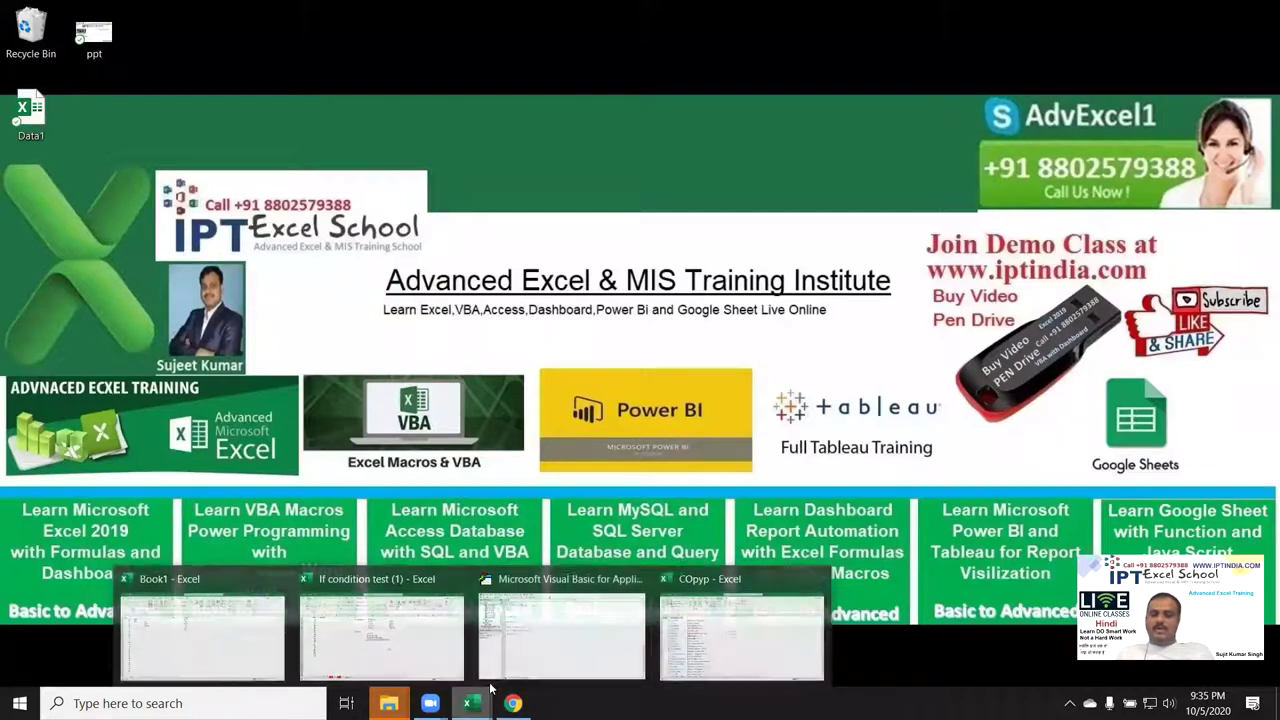